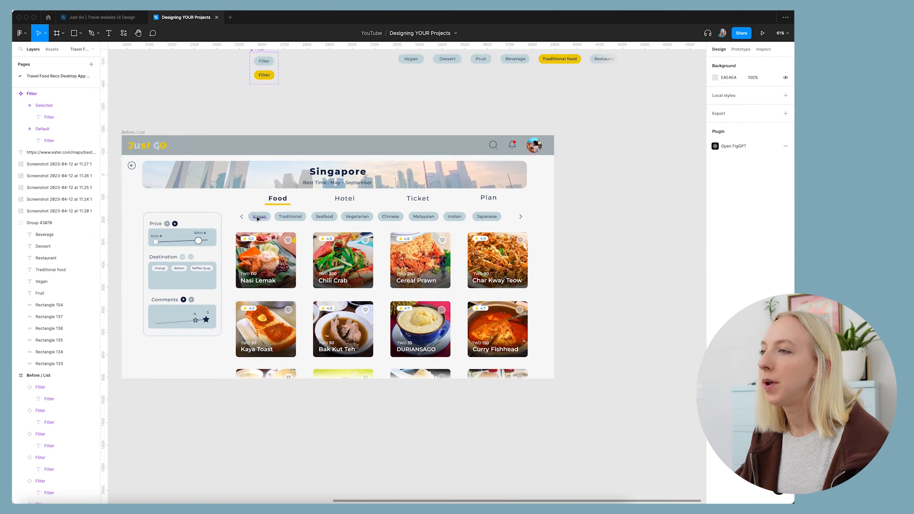
- Switch the Traditional filter chip below the Food tab to the Selected state
scroll(473, 216, "up", 1)
scroll(317, 233, "right", 1)
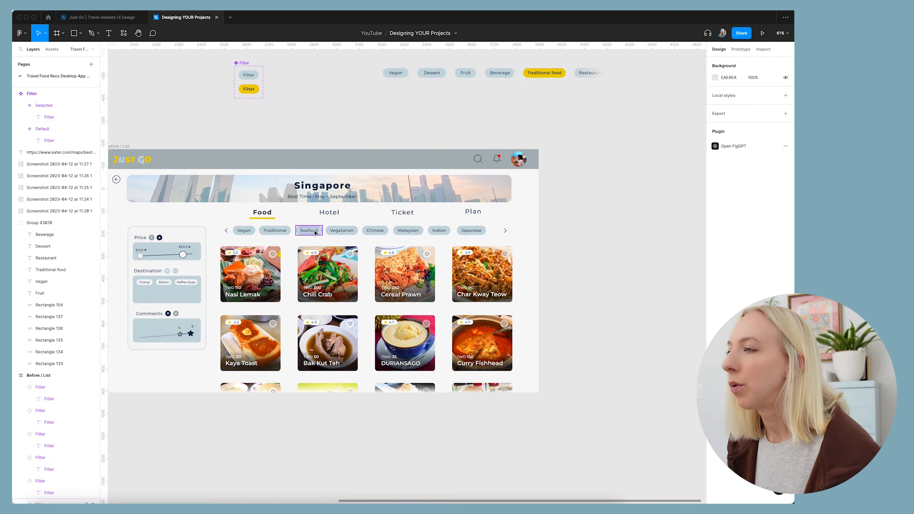
left_click(271, 231)
left_click(758, 169)
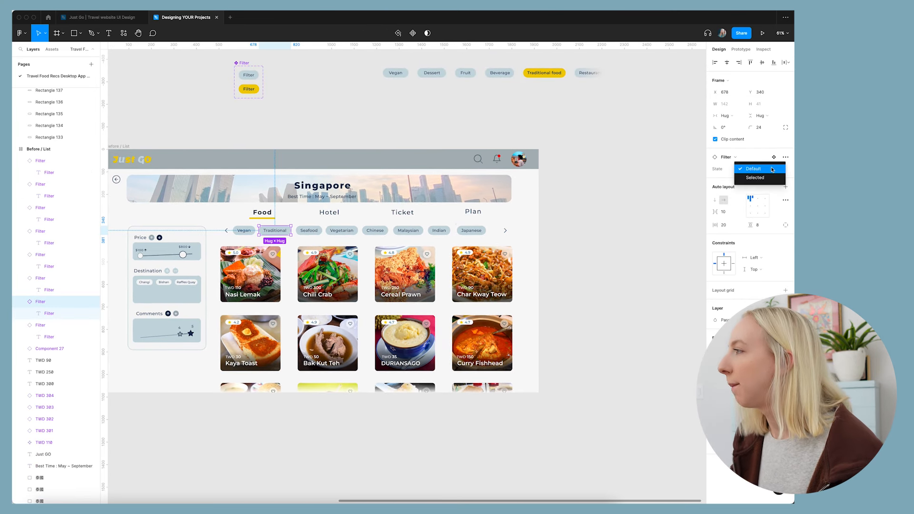
left_click(757, 177)
left_click(628, 231)
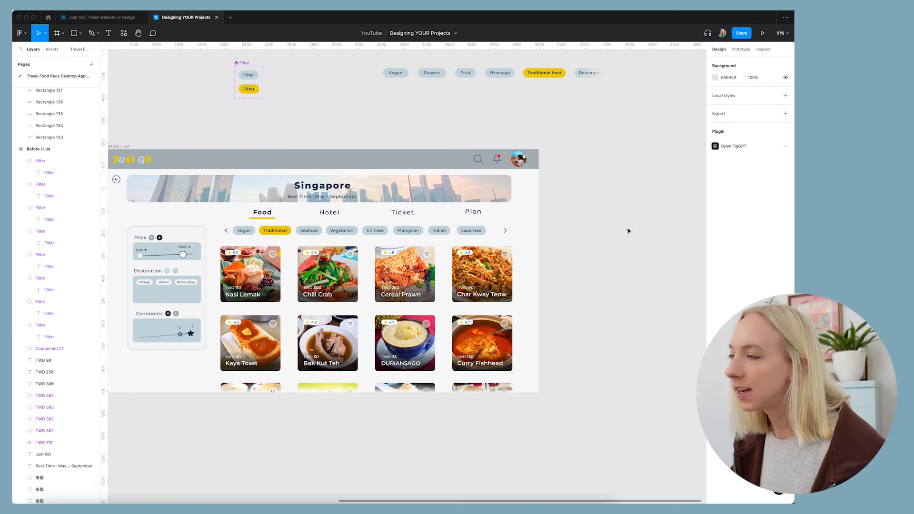
- Wrap all eight category filter chips, from Vegan to Japanese, and both chevron arrows in a single frame
left_click(244, 230)
left_click(274, 230, "shift")
left_click(309, 230, "shift")
left_click(353, 232, "shift")
left_click(375, 230, "shift")
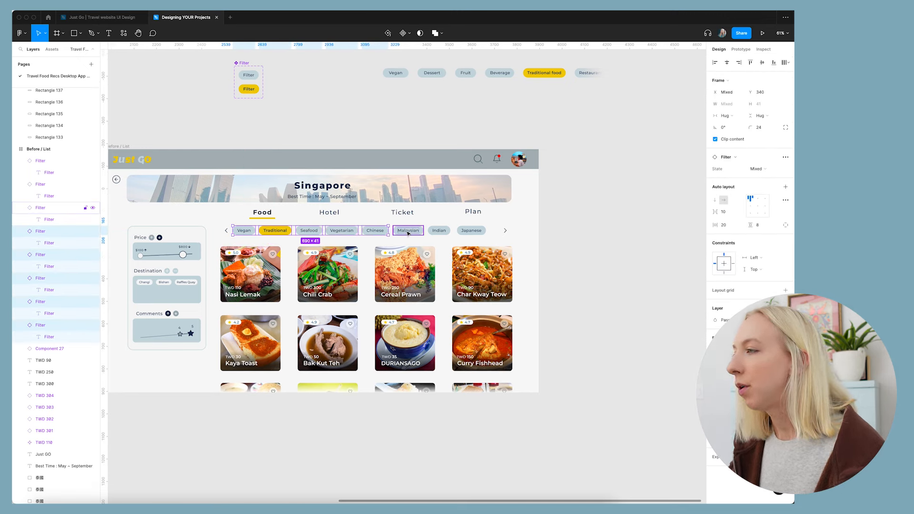
left_click(408, 230, "shift")
left_click(439, 230, "shift")
left_click(471, 230, "shift")
left_click(505, 231, "shift")
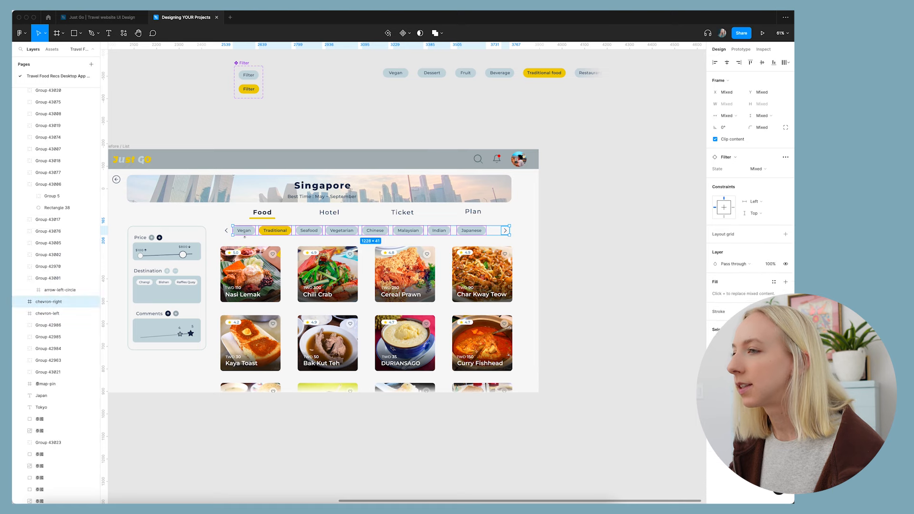
left_click(226, 232, "shift")
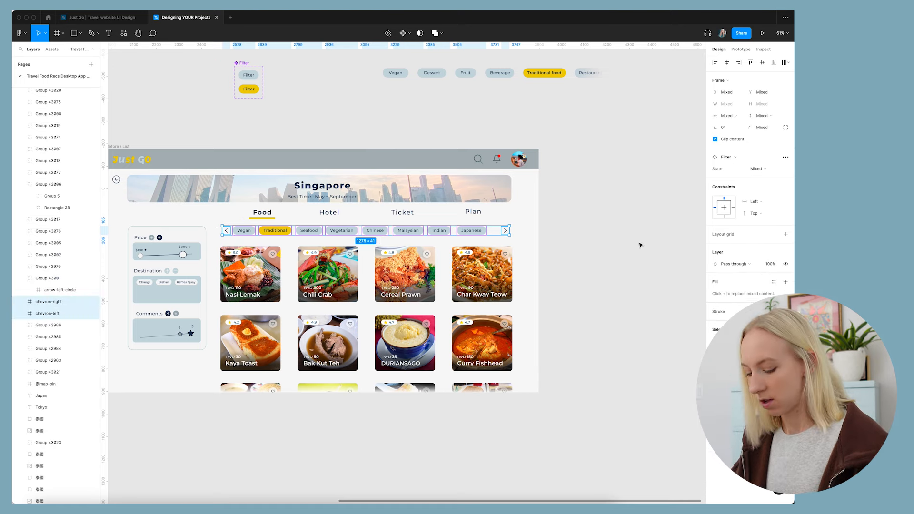
right_click(280, 231)
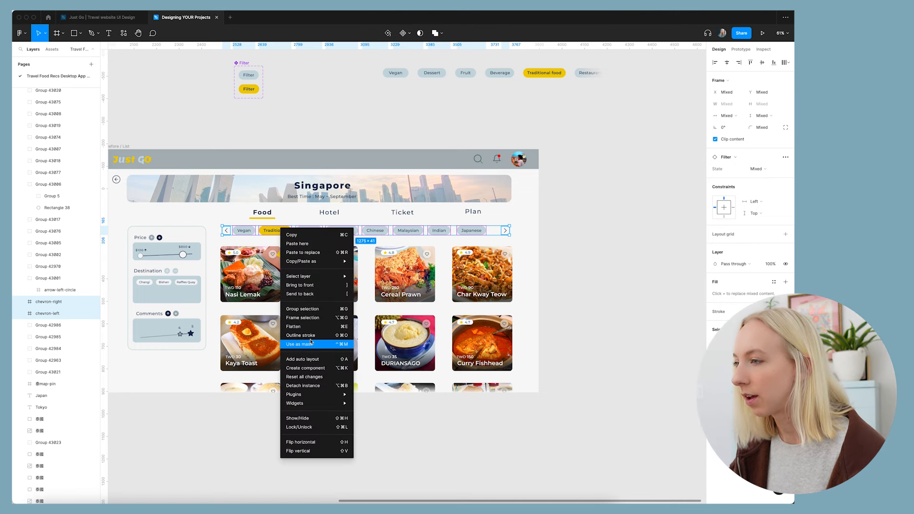
left_click(311, 320)
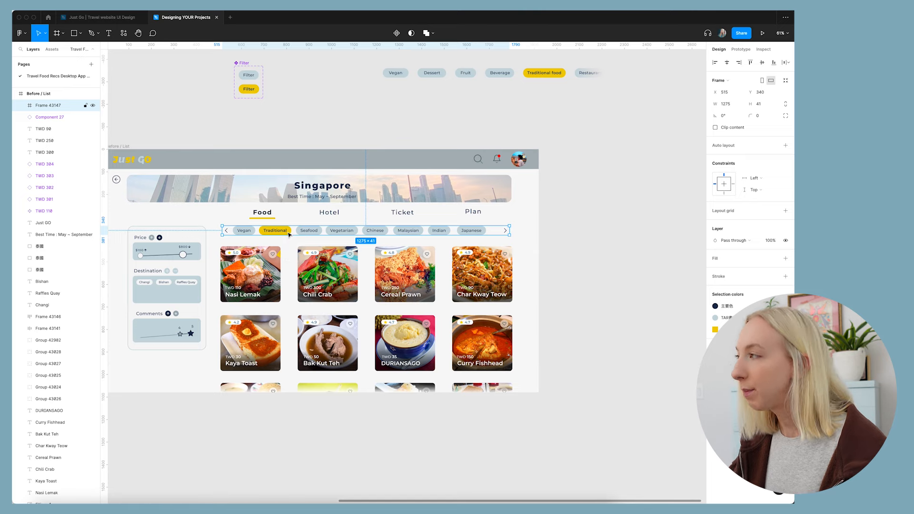
- Add auto layout to the new filter row frame with a horizontal spacing of 15 between items
left_click(785, 145)
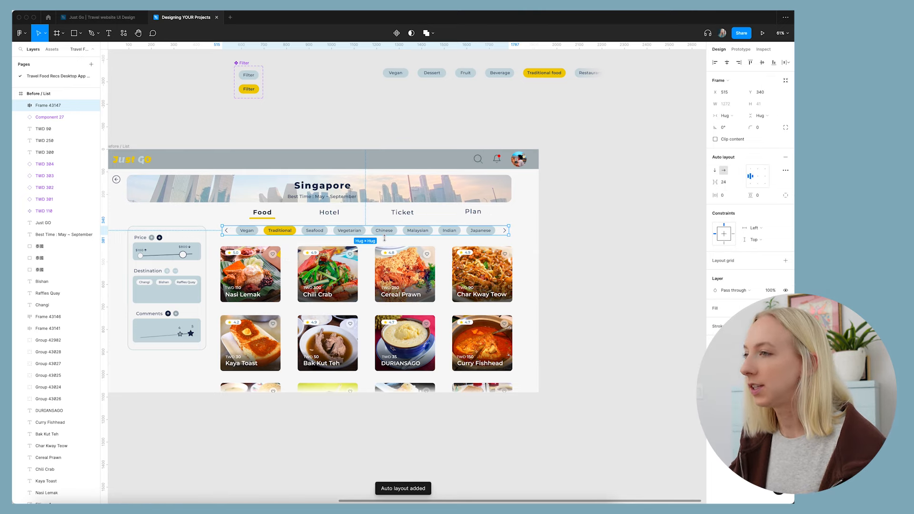
scroll(385, 238, "up", 3)
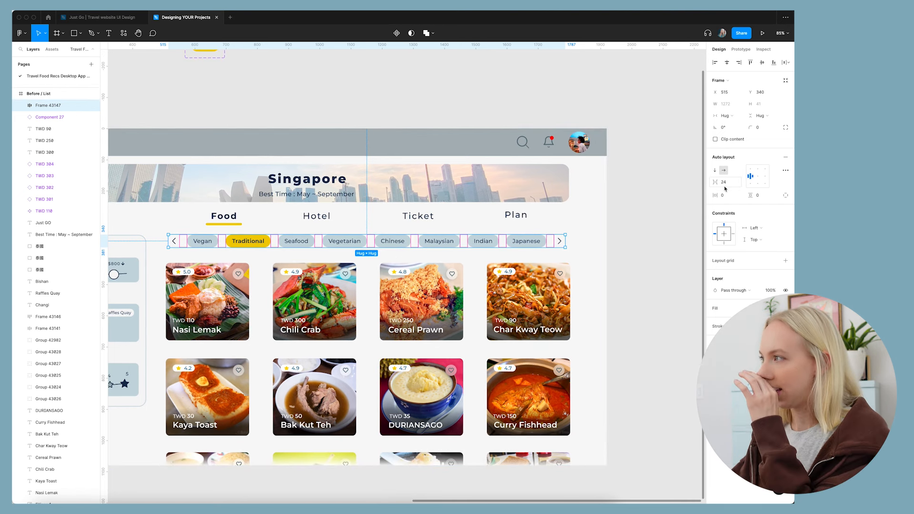
left_click(728, 182)
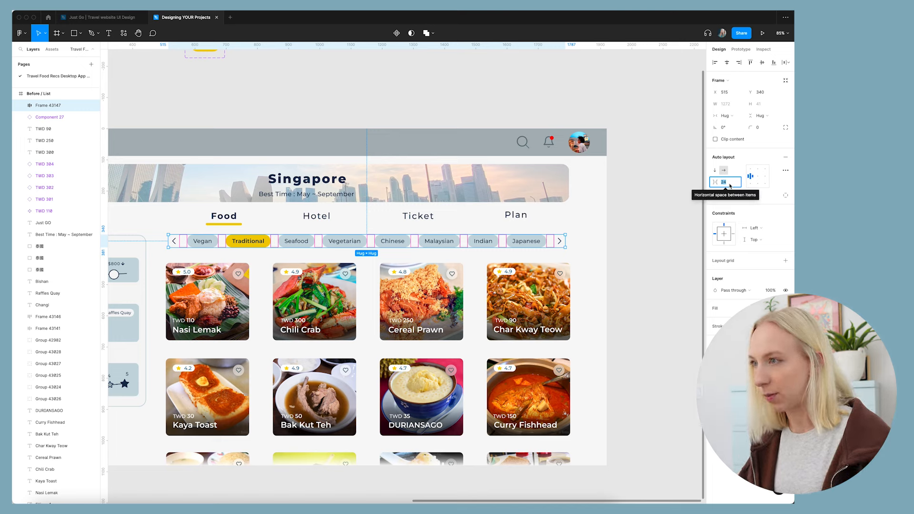
type("15")
key("Return")
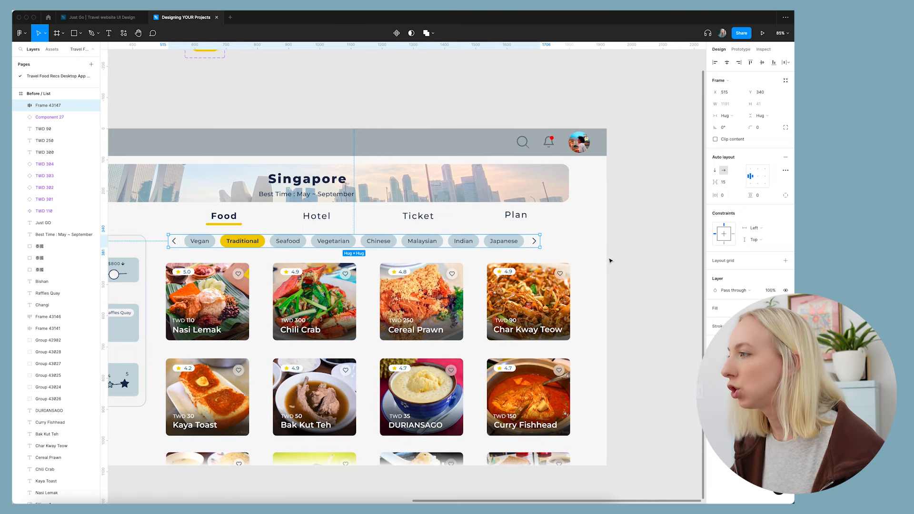
- Shift the filter row left to X 507 so it lines up with the left edge of the food cards
scroll(609, 257, "right", 2)
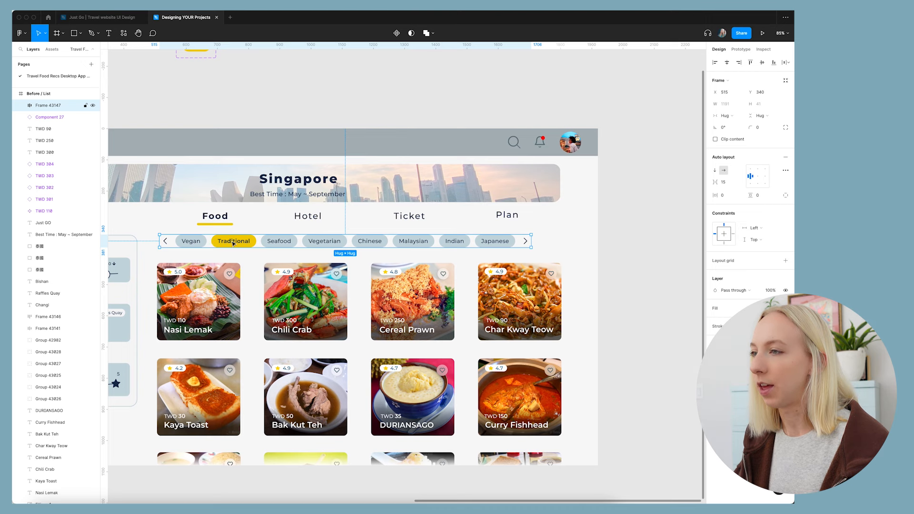
scroll(233, 244, "left", 3)
left_click_drag(219, 245, 216, 245)
scroll(52, 138, "up", 2)
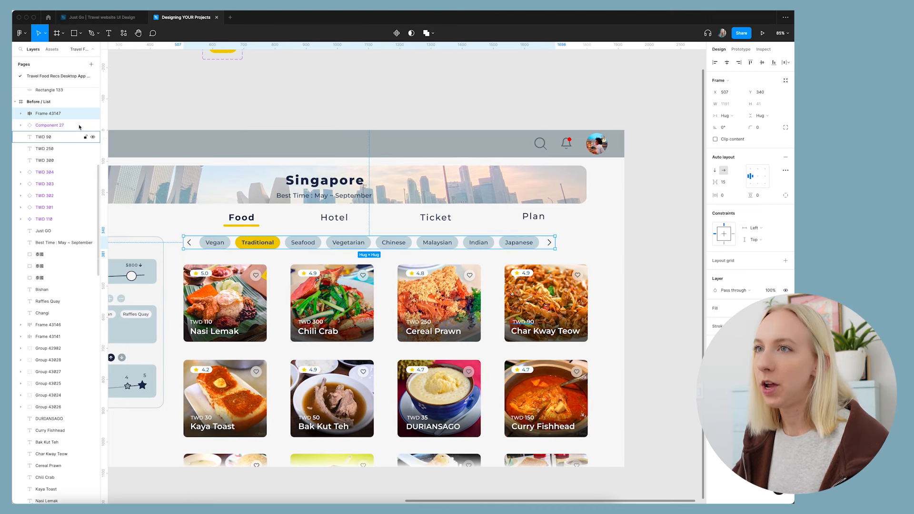
- Rename the filter row frame as Category Filters
double_click(52, 148)
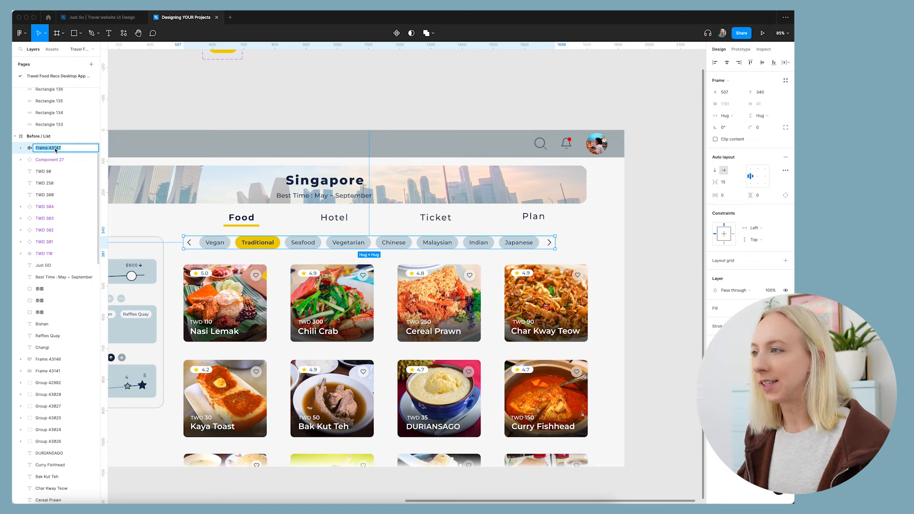
type("Fil")
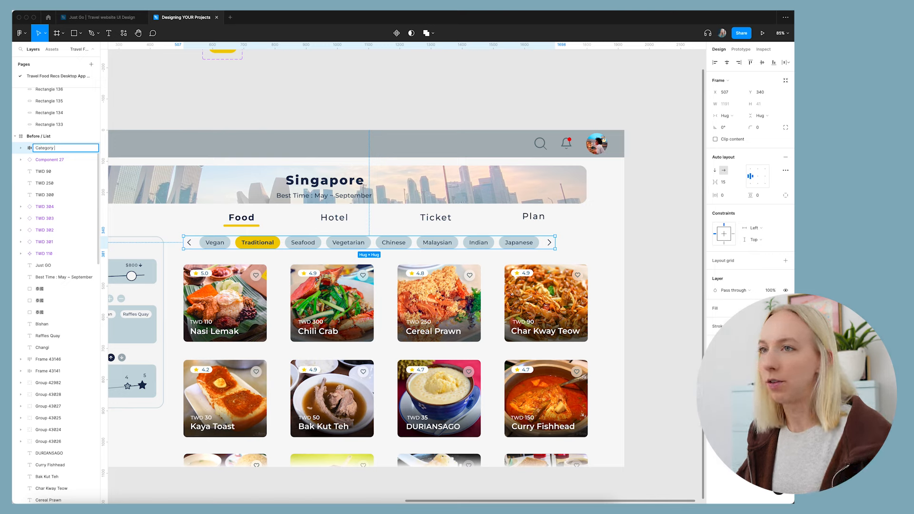
type("ters")
key("Return")
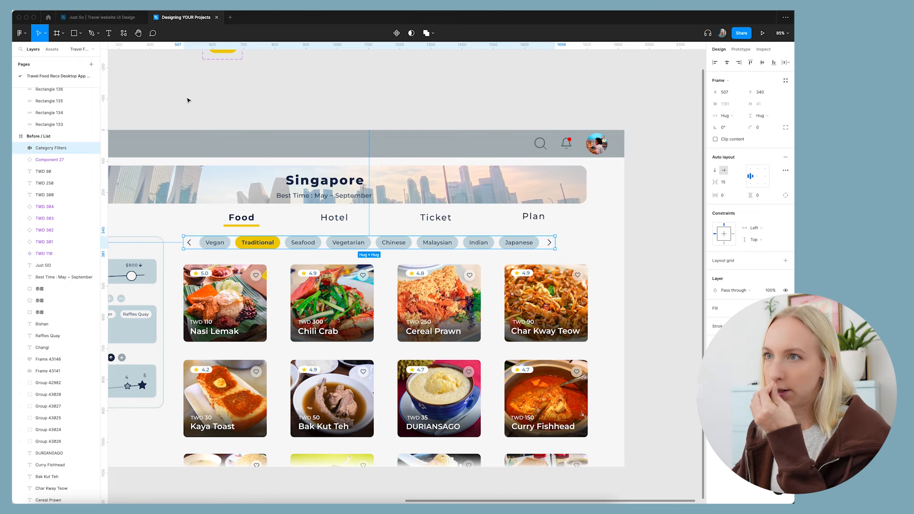
left_click(203, 99)
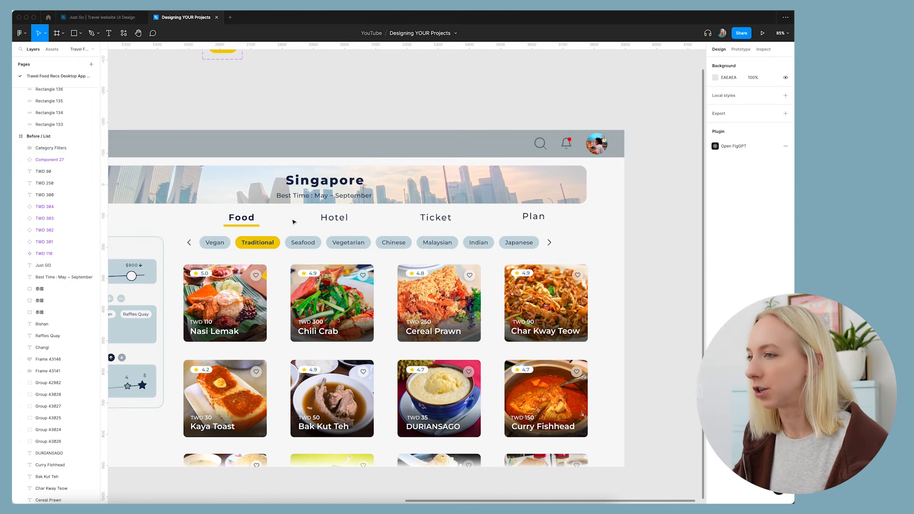
scroll(270, 201, "down", 5)
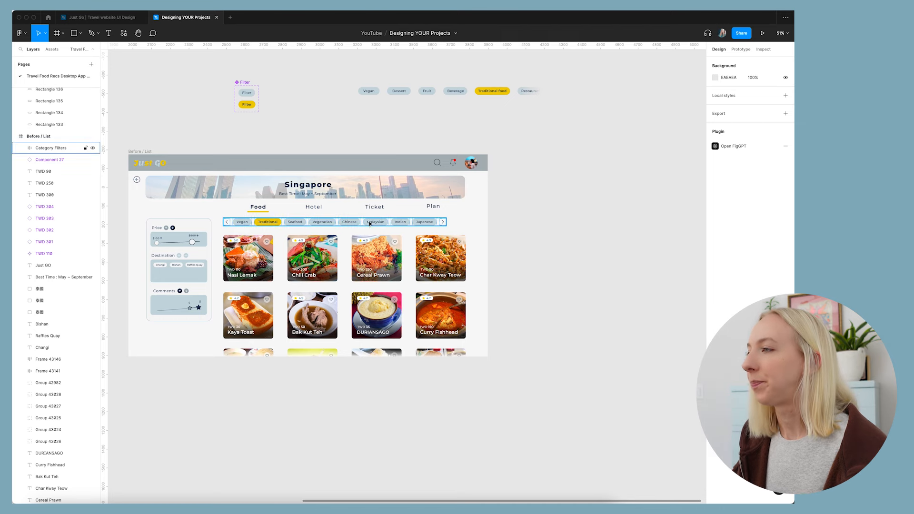
scroll(469, 245, "left", 2)
left_click(303, 227)
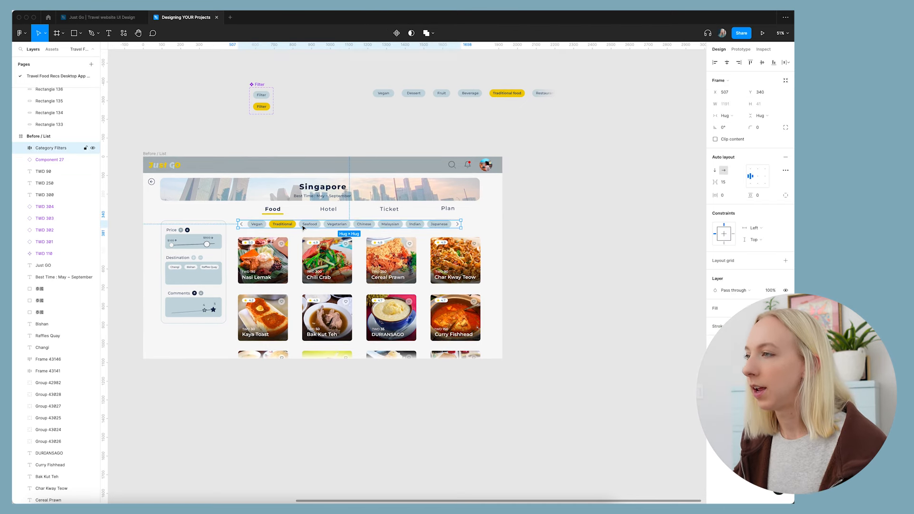
left_click(263, 260)
left_click(327, 259, "shift")
left_click(390, 260, "shift")
left_click(452, 261, "shift")
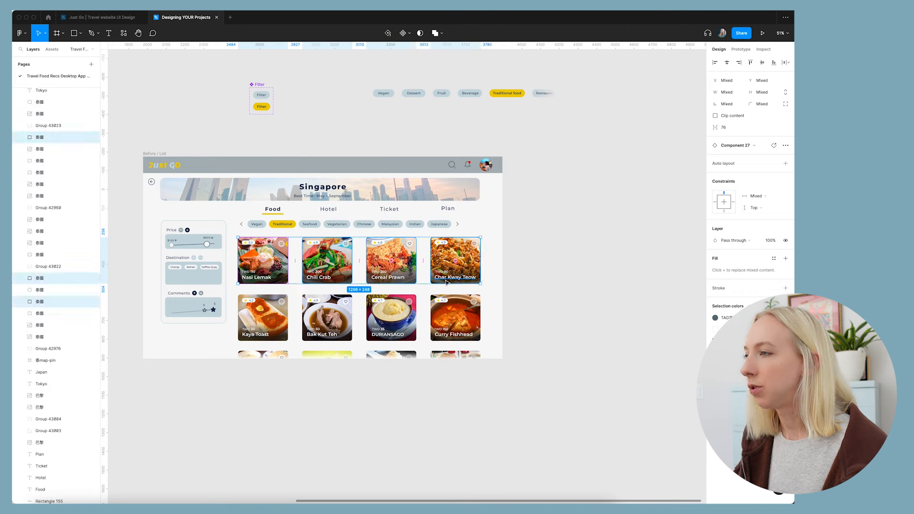
left_click(274, 314, "shift")
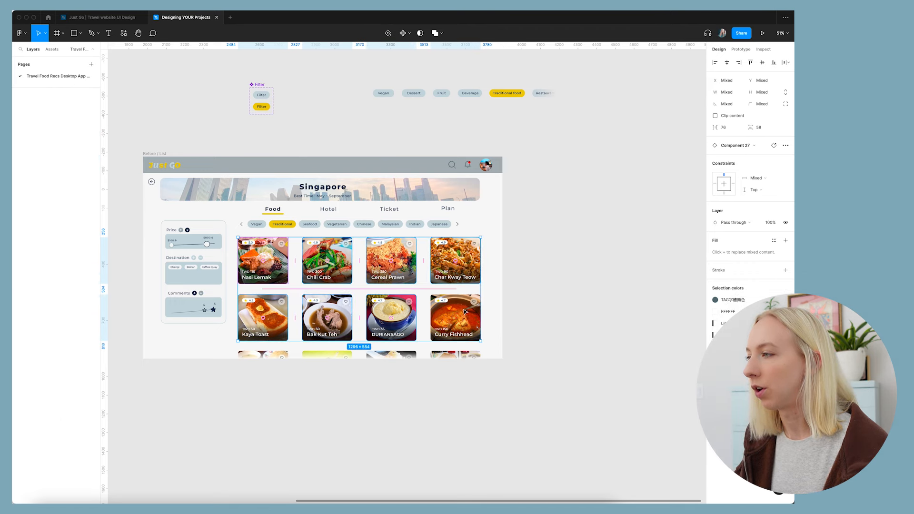
left_click(273, 355, "shift")
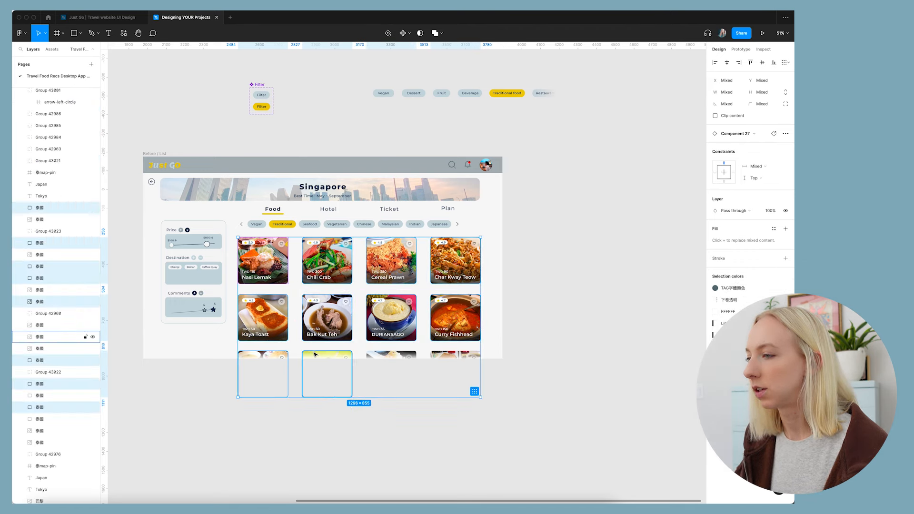
left_click(535, 322)
- Move the Nasi Lemak card out below the Before / List frame, wrap it in a frame and turn that into a component
scroll(534, 322, "up", 3)
left_click_drag(294, 269, 351, 318)
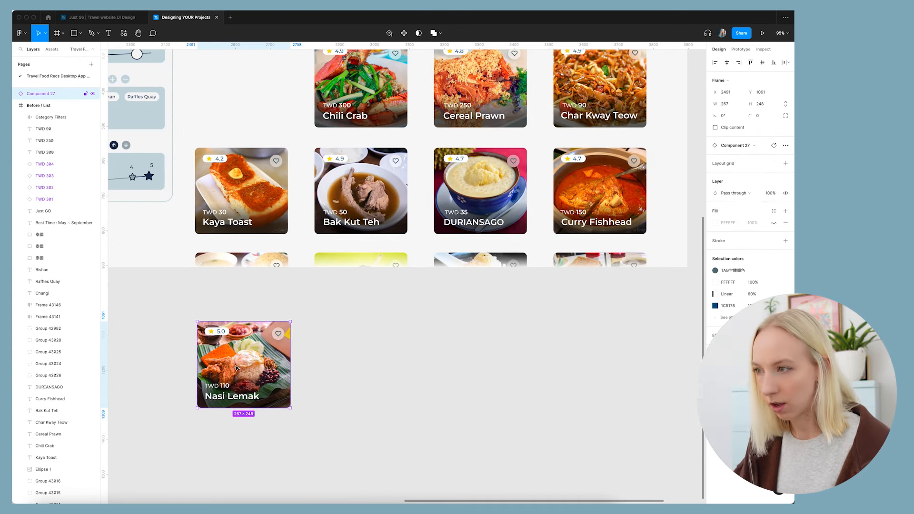
right_click(237, 369)
left_click(284, 421)
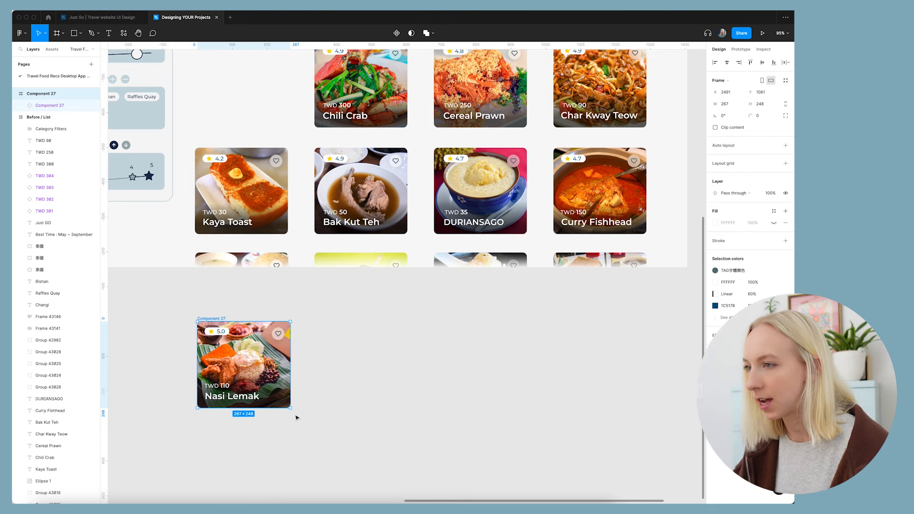
key("super+alt+k")
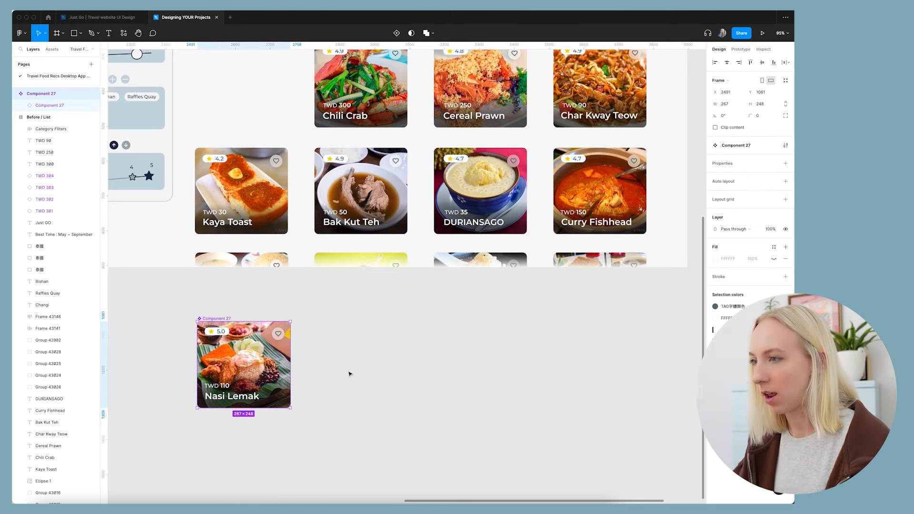
- Place the Nasi Lemak card component beside the Filter component set above the design and rename it Restaurant
scroll(241, 364, "down", 5)
left_click_drag(240, 364, 512, 158)
key("BackSpace")
scroll(266, 121, "up", 5)
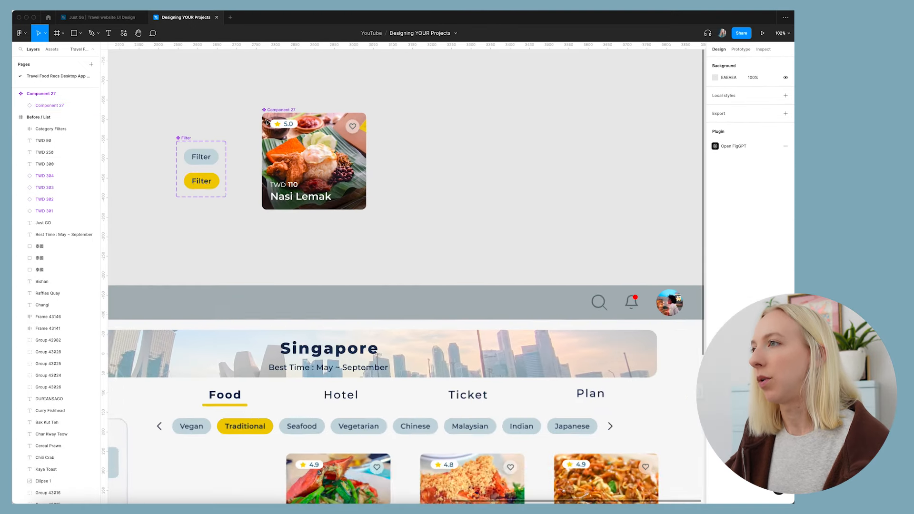
scroll(266, 123, "up", 2)
double_click(268, 110)
type("Restaurant")
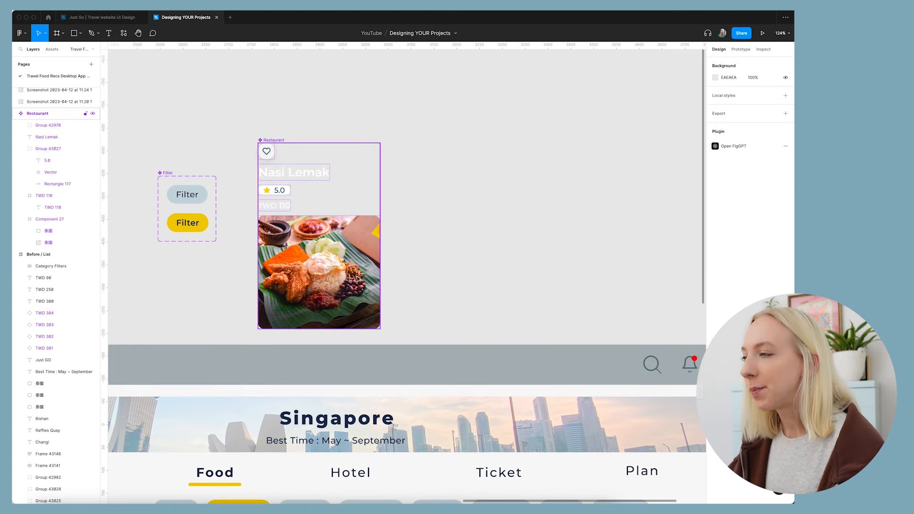
- Pull the dark gradient overlay out of the Restaurant component and capture a screenshot of its food photo
left_click(298, 273)
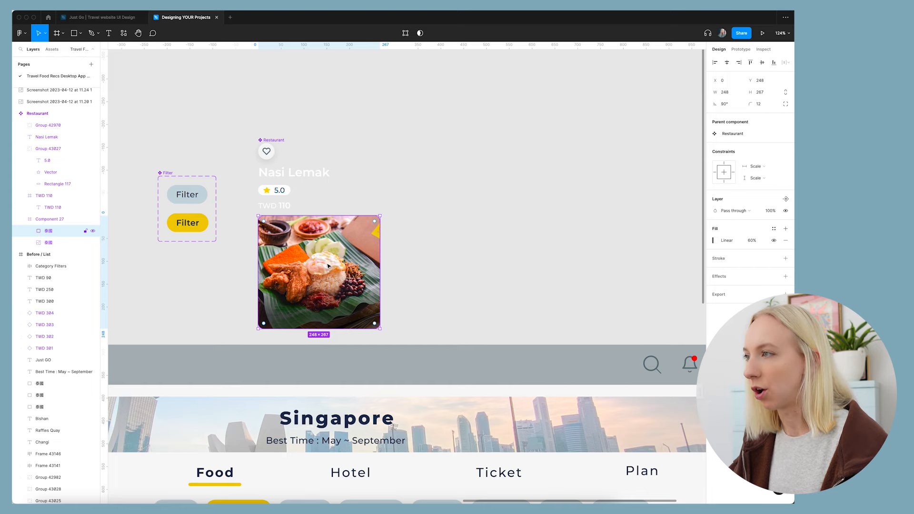
left_click_drag(287, 255, 524, 194)
left_click(319, 276)
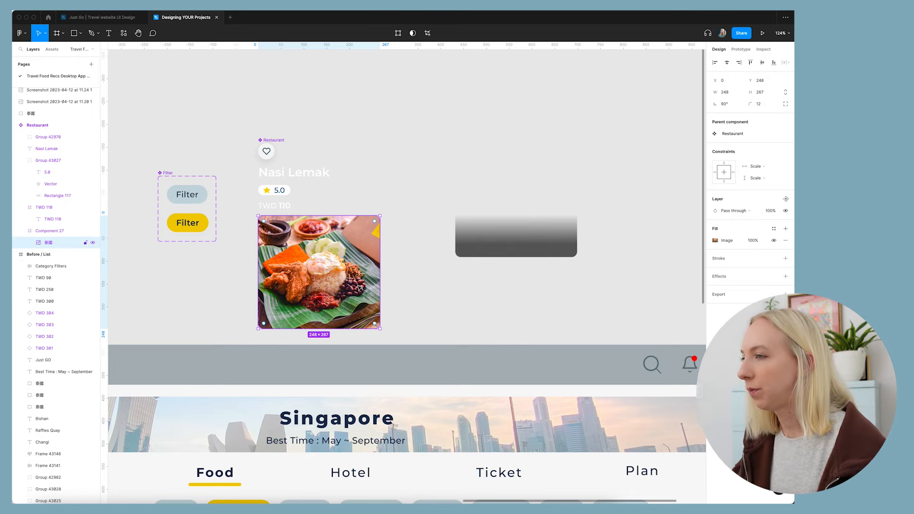
key("super+shift+4")
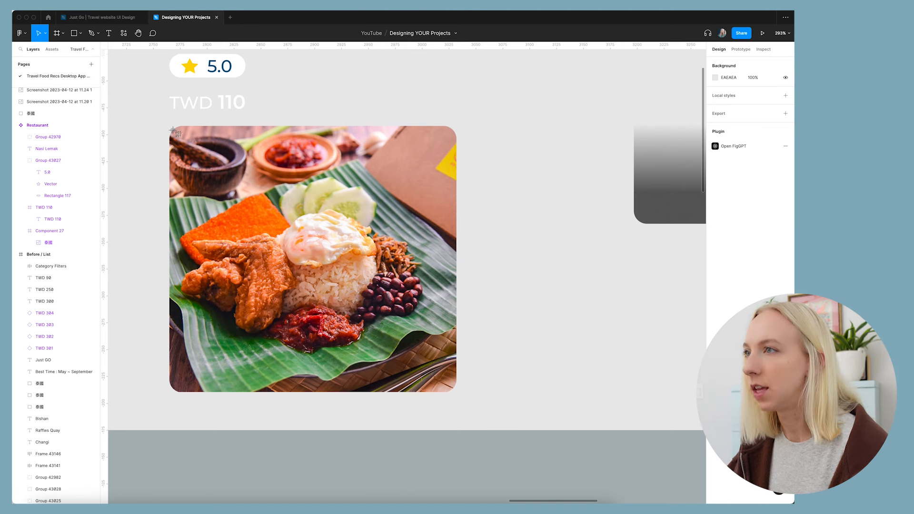
left_click_drag(173, 130, 457, 390)
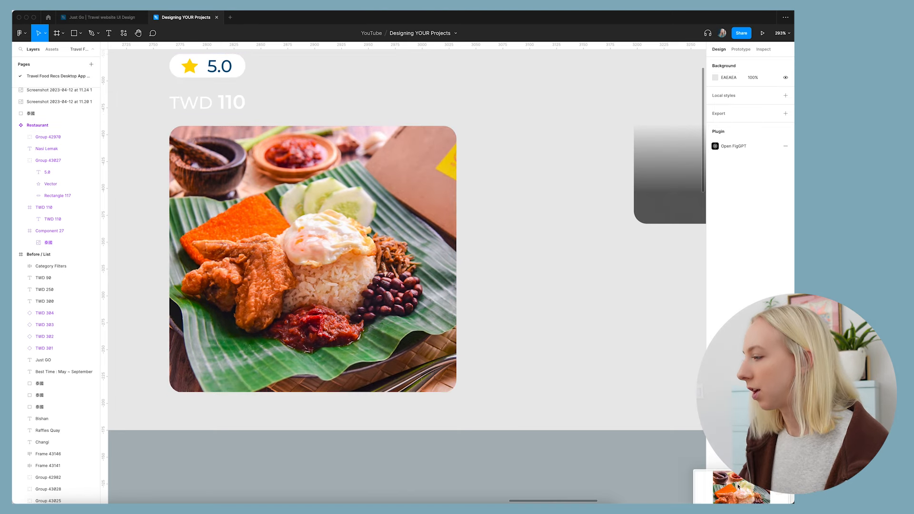
- Fill the Restaurant component with the newest food photo screenshot from Downloads and remove the original photo layer inside it
scroll(336, 186, "down", 10)
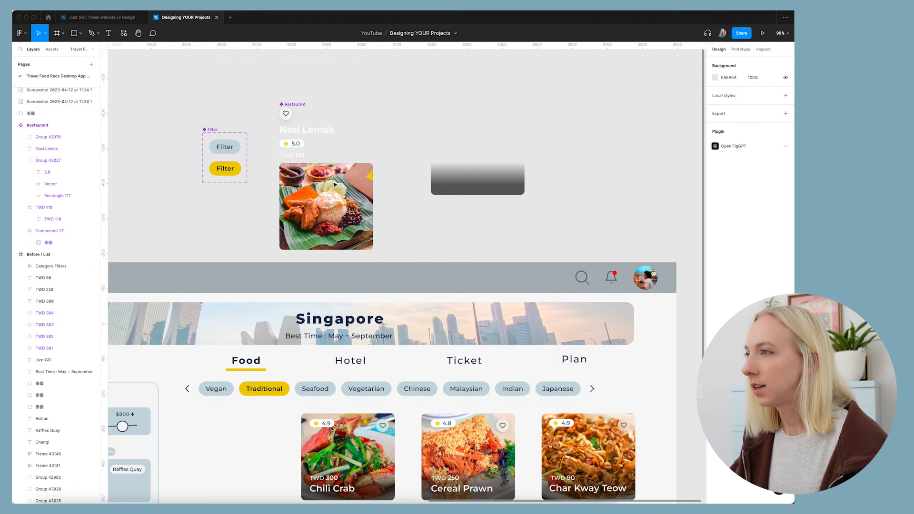
left_click(333, 198)
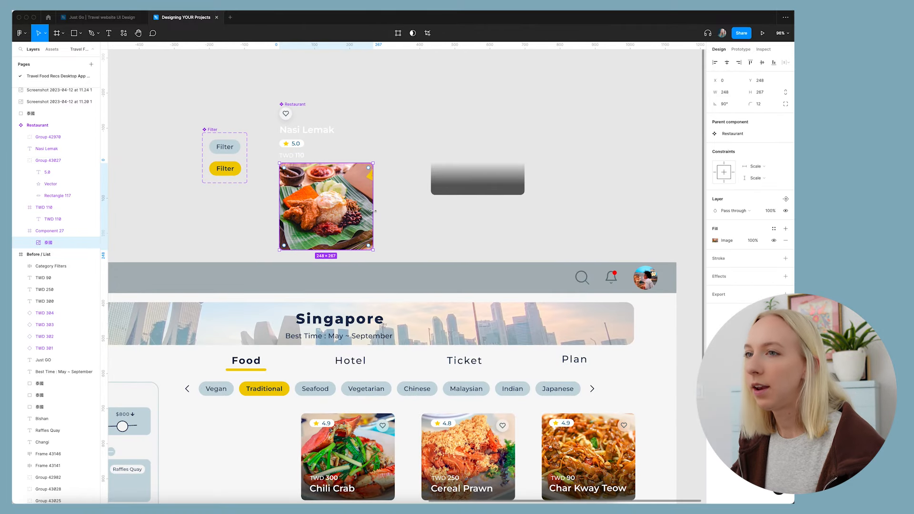
scroll(333, 172, "up", 3)
left_click(264, 128)
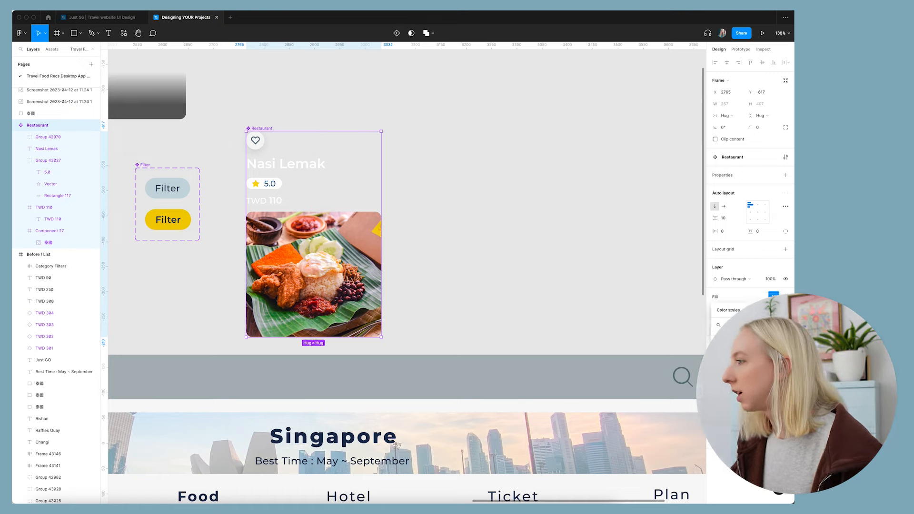
left_click(715, 309)
left_click(636, 310)
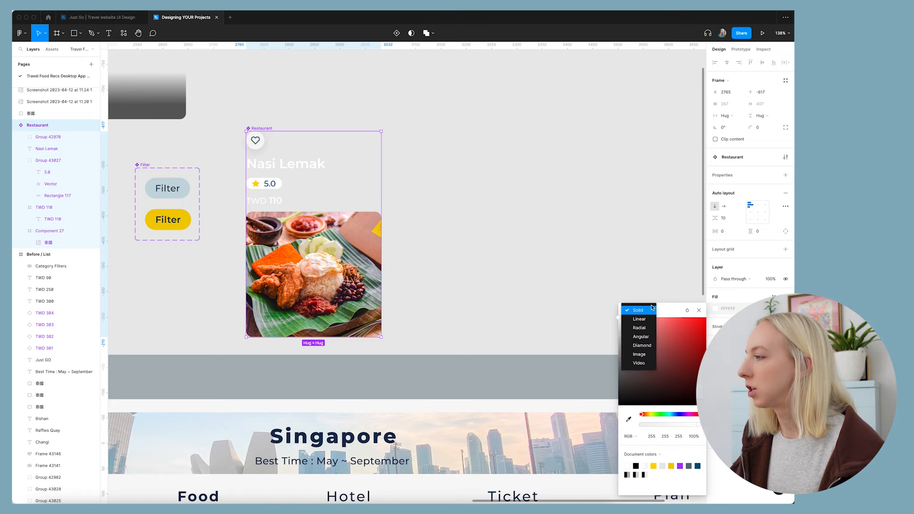
left_click(639, 355)
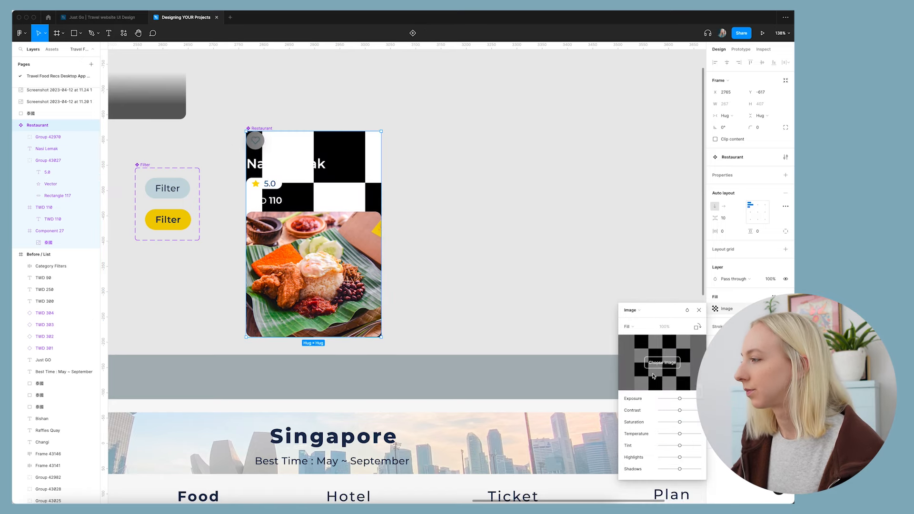
left_click(657, 362)
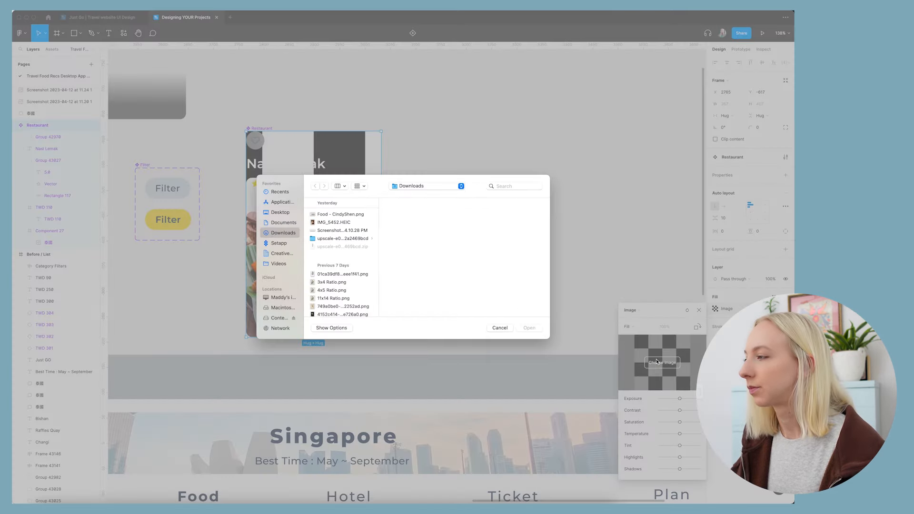
left_click(347, 214)
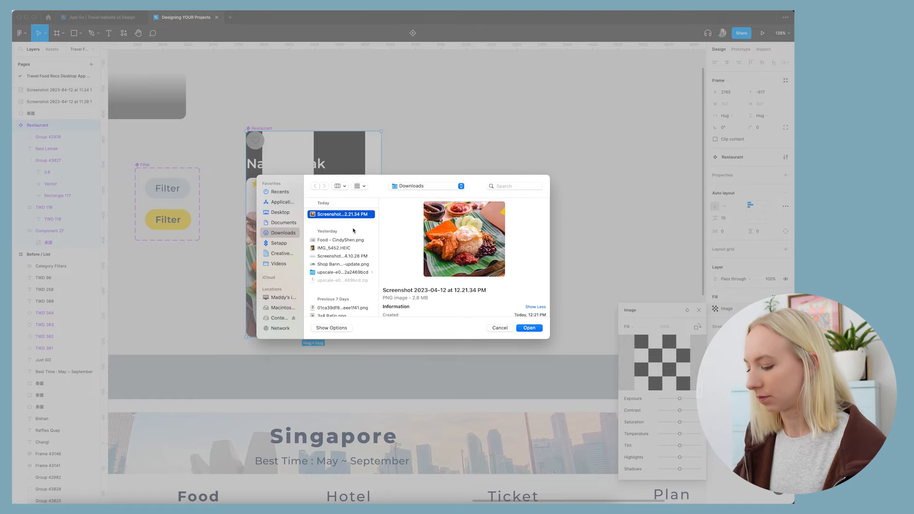
key("Return")
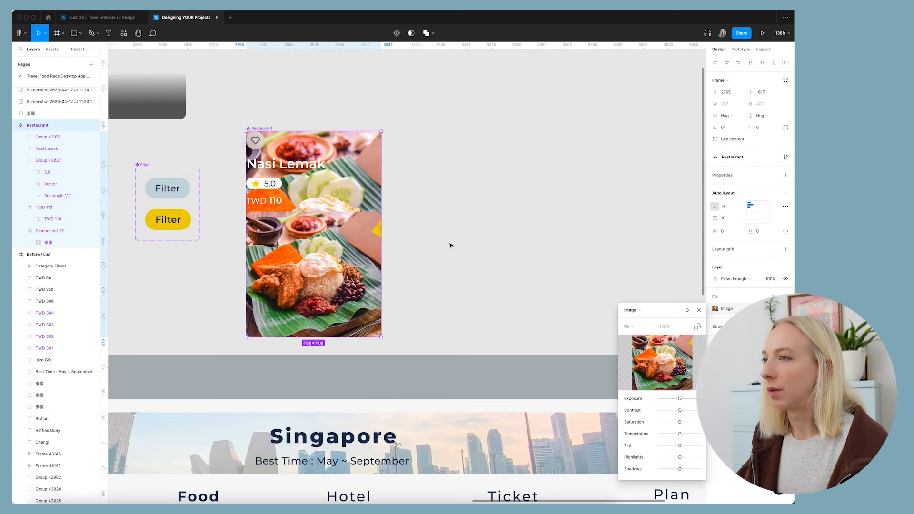
left_click(449, 240)
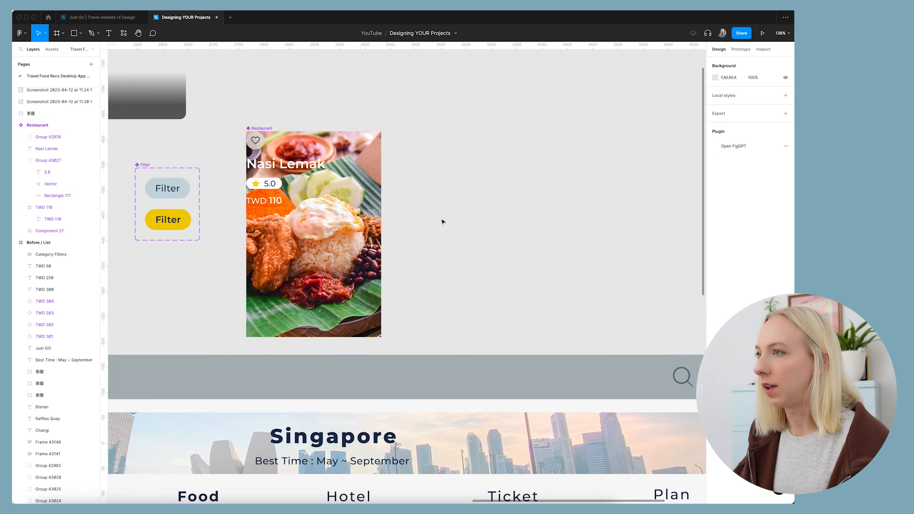
- Check the dimensions of the Chili Crab card in the food grid for comparison with the Restaurant component
left_click(263, 128)
scroll(325, 143, "down", 2)
scroll(323, 143, "down", 5)
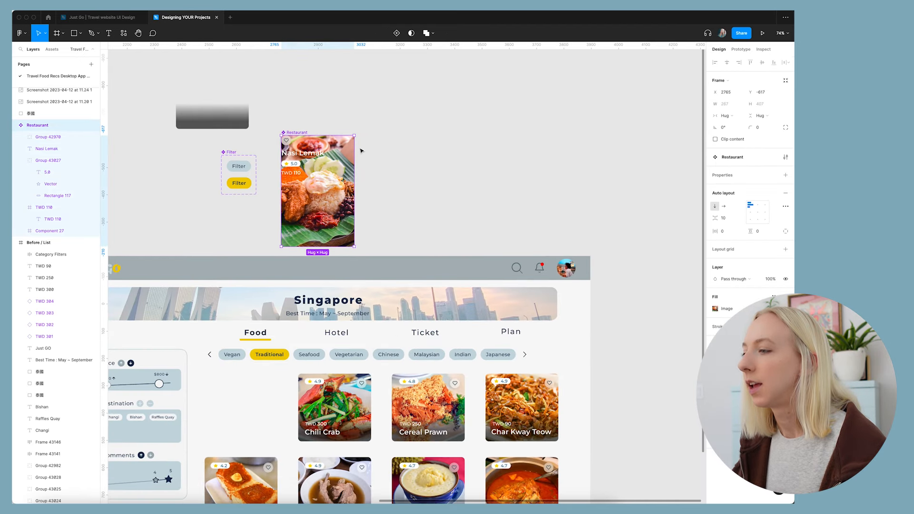
left_click(346, 359)
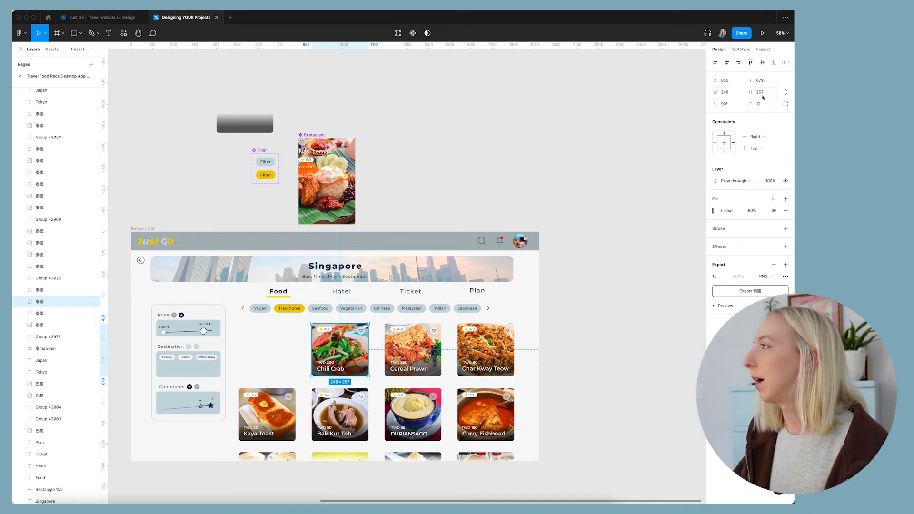
- Set the Restaurant component's height to 250 and narrow its width until the card is square
left_click(311, 150)
scroll(311, 150, "up", 5)
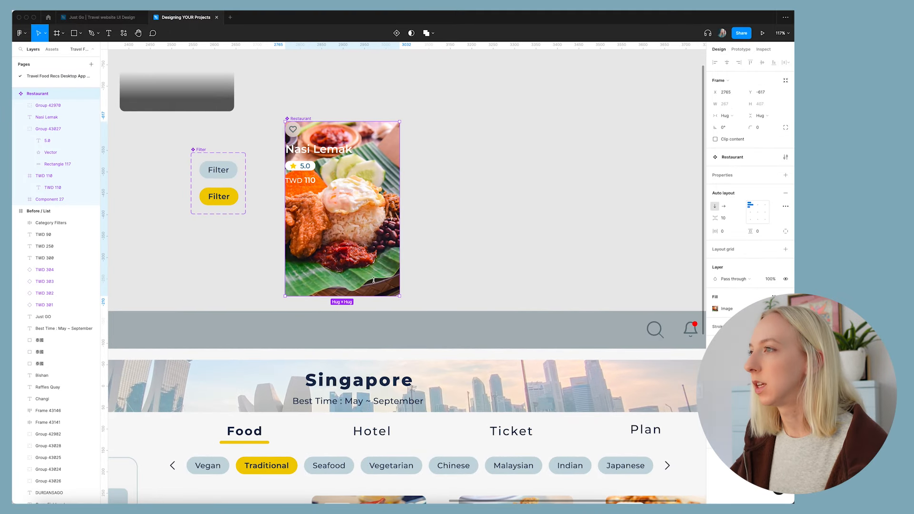
left_click_drag(374, 281, 373, 274)
left_click(760, 103)
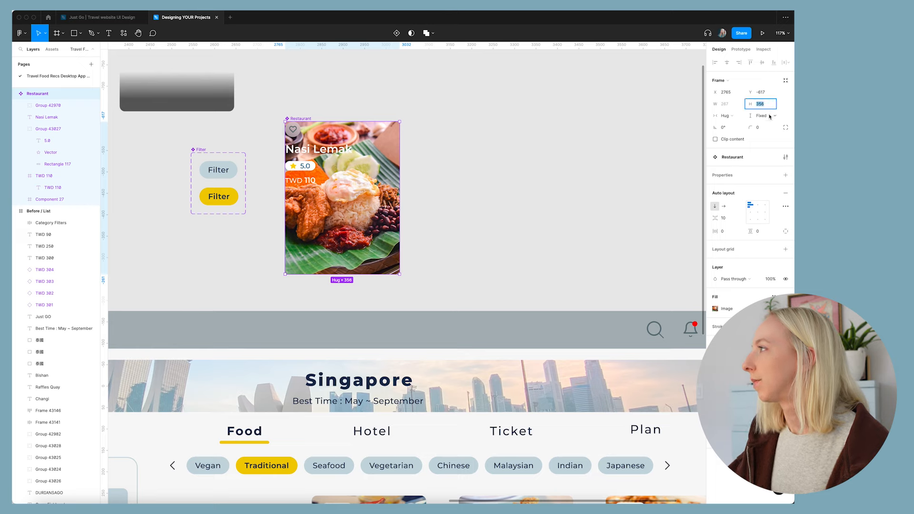
type("2")
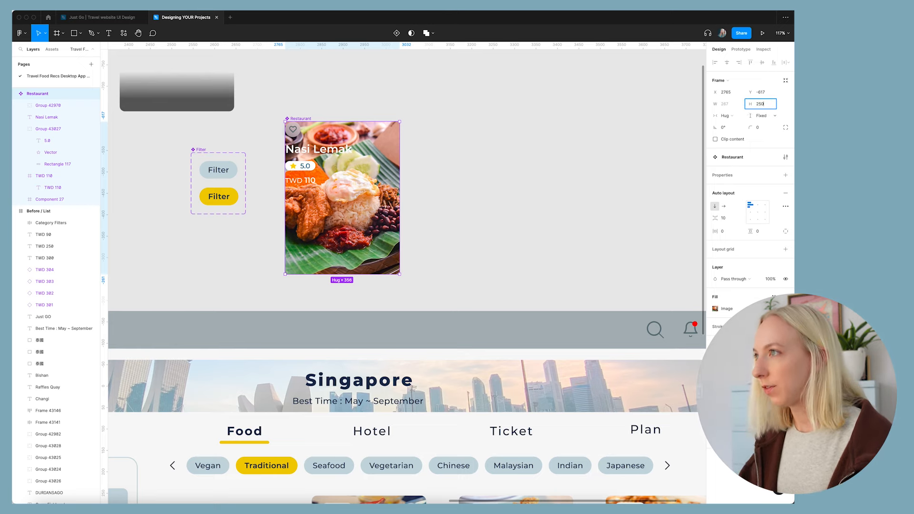
type("50")
key("Return")
left_click_drag(400, 152, 392, 152)
left_click(461, 178)
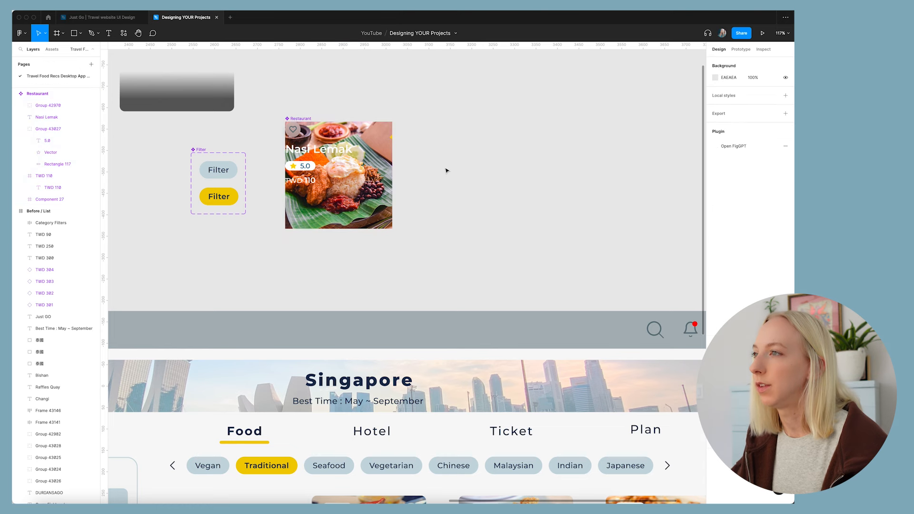
- Move the Elements frame slightly farther away from the Restaurant component, to X 3051
scroll(447, 170, "up", 2)
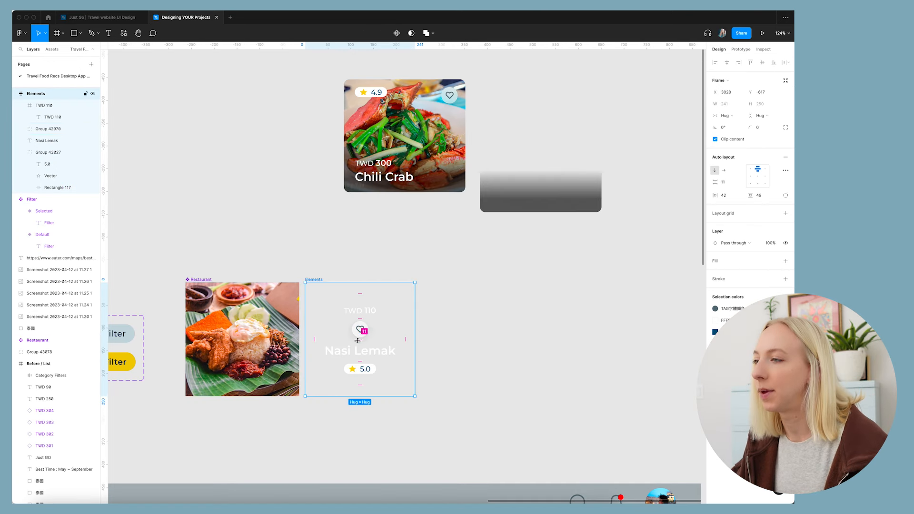
left_click_drag(316, 280, 326, 283)
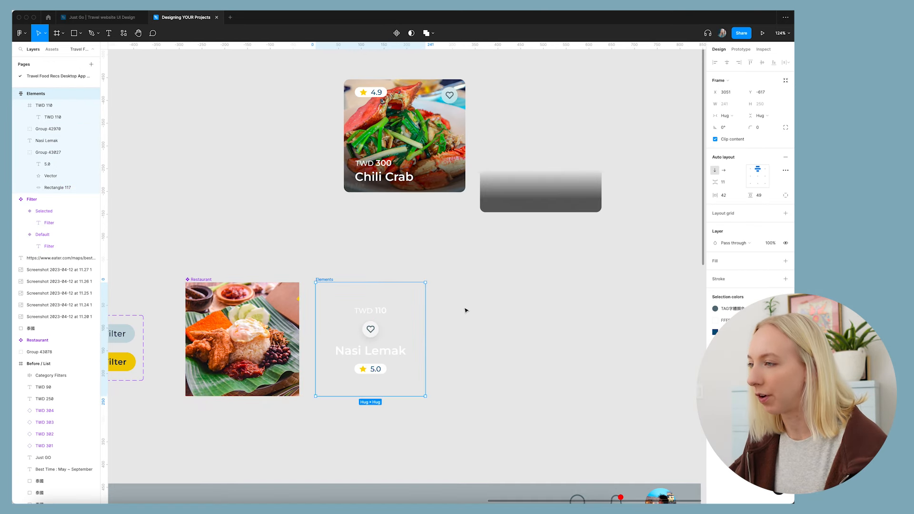
scroll(386, 370, "up", 2)
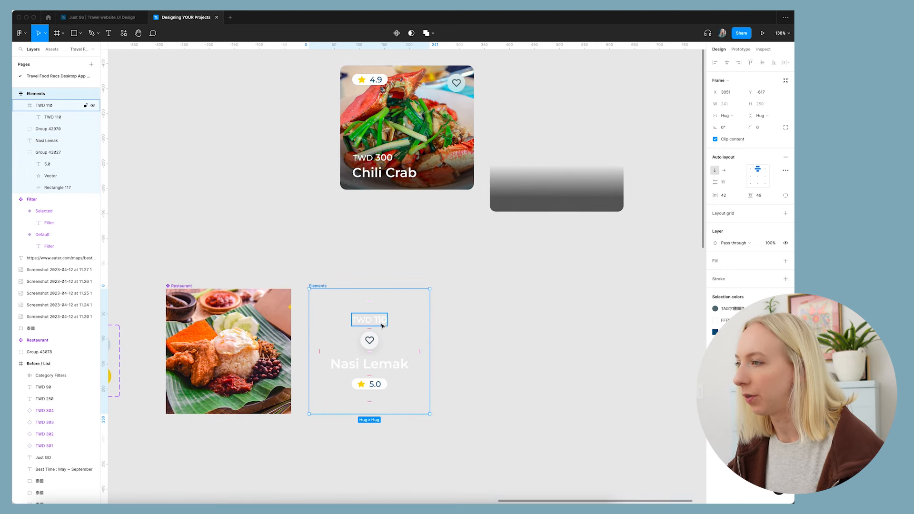
- Reorder the Elements frame so the 5.0 rating badge sits between the TWD 110 price and the heart icon
mouse_move(374, 384)
left_mouse_down()
mouse_move(379, 363)
mouse_move(379, 375)
left_mouse_up()
key("super+z")
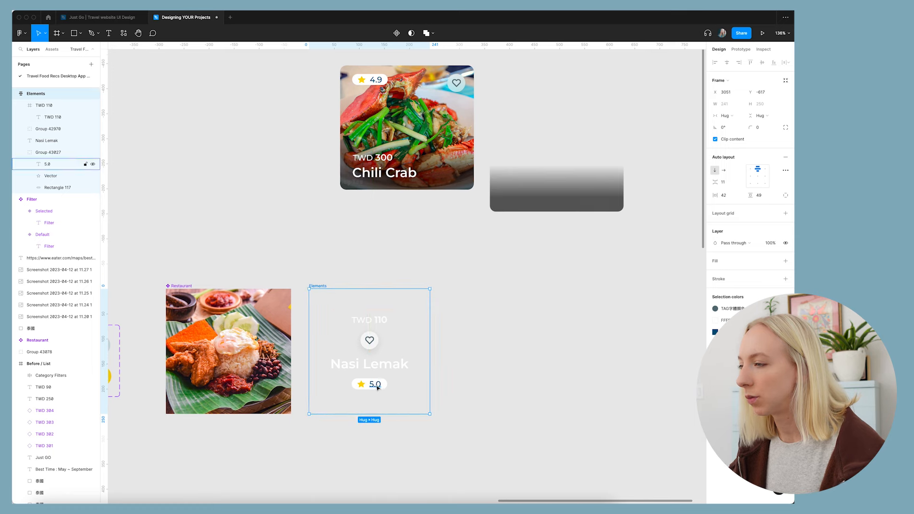
double_click(379, 385)
double_click(381, 384)
key("Escape")
left_click_drag(378, 384, 393, 353)
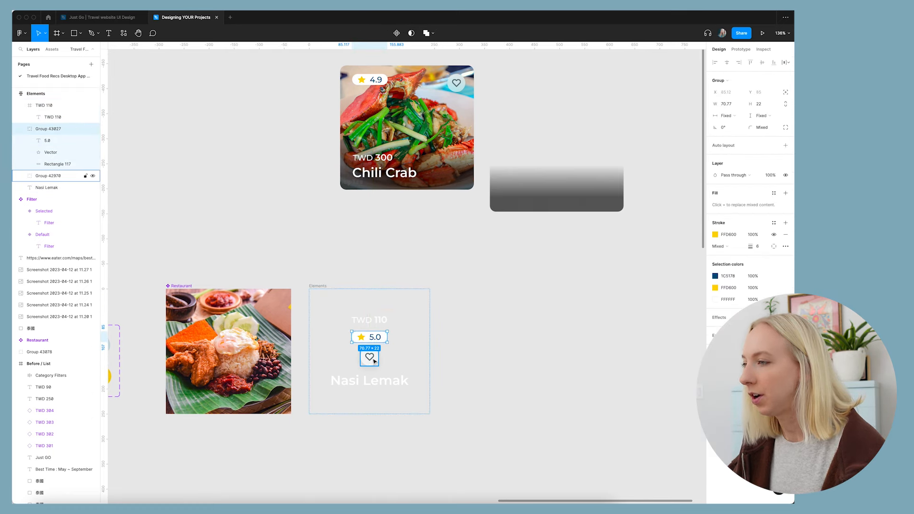
- Place the Chili Crab reference card directly above the Elements frame, aligned with its left edge
scroll(411, 83, "up", 1)
left_click_drag(381, 91, 350, 143)
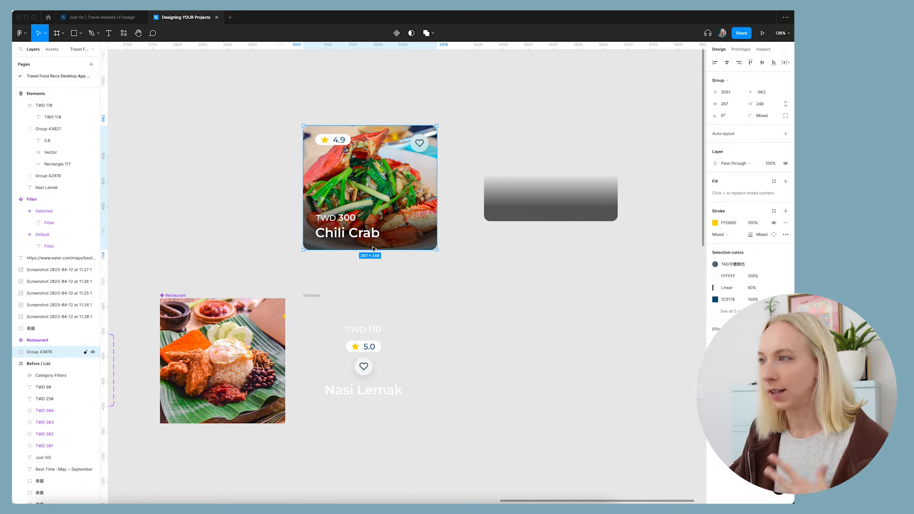
left_click(450, 322)
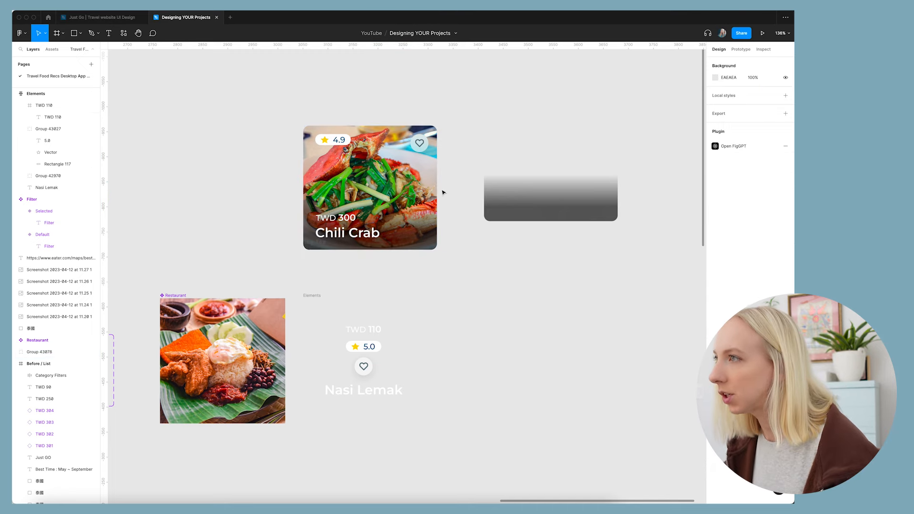
- Move the rating badge and heart icon together above the TWD 110 price in the Elements frame
left_click(338, 142)
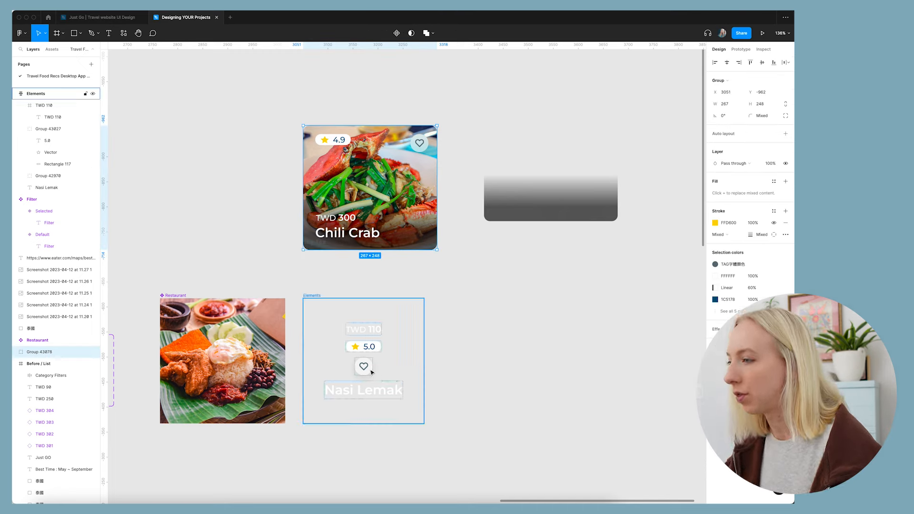
left_click(367, 348, "shift")
left_click(382, 369)
left_click(367, 347)
left_click(366, 369, "shift")
left_click_drag(367, 370, 367, 352)
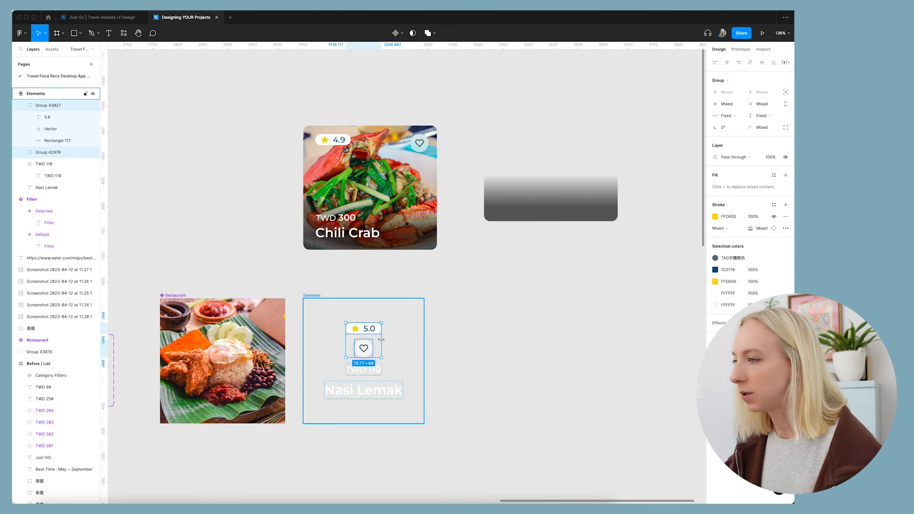
- Wrap the rating badge and heart icon in a frame with a horizontal auto layout and centred alignment
right_click(366, 331)
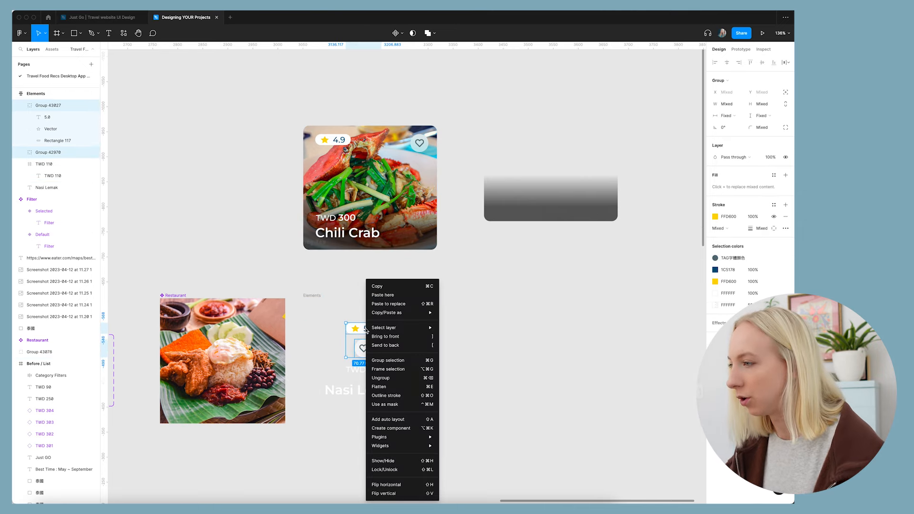
left_click(399, 370)
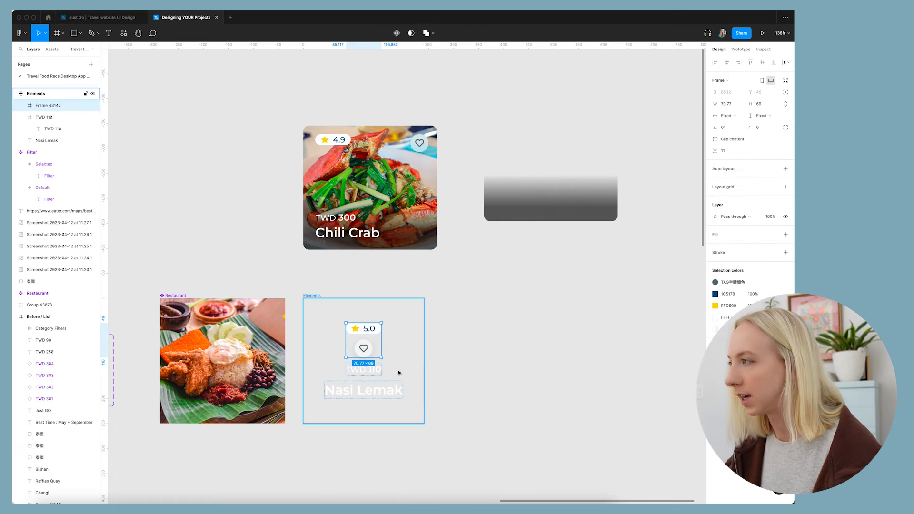
left_click(786, 170)
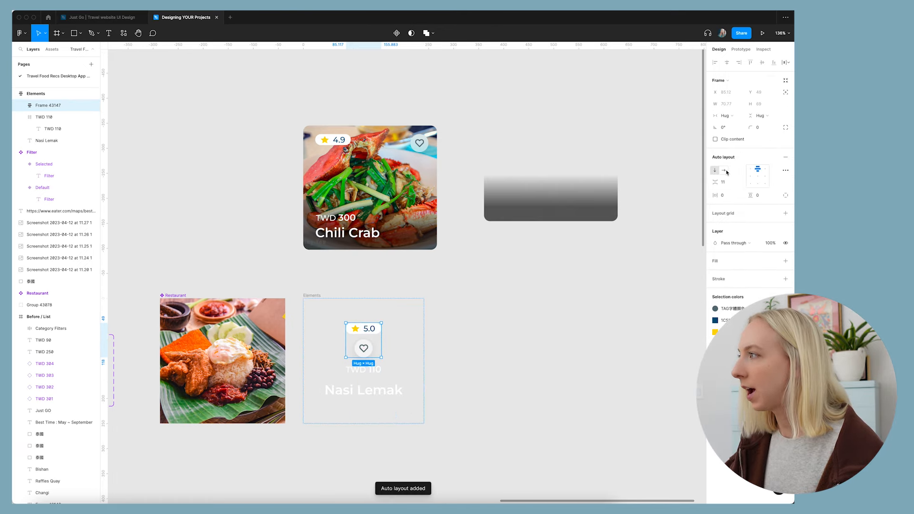
left_click(726, 172)
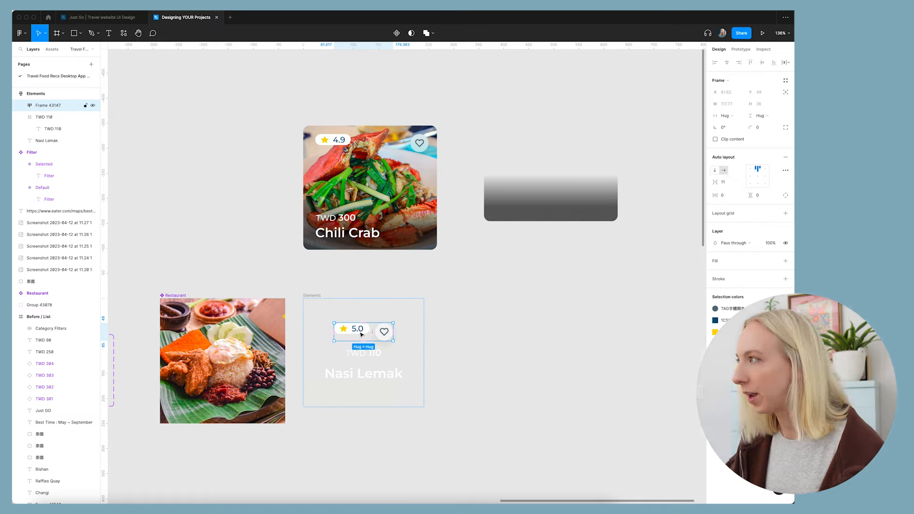
left_click(757, 177)
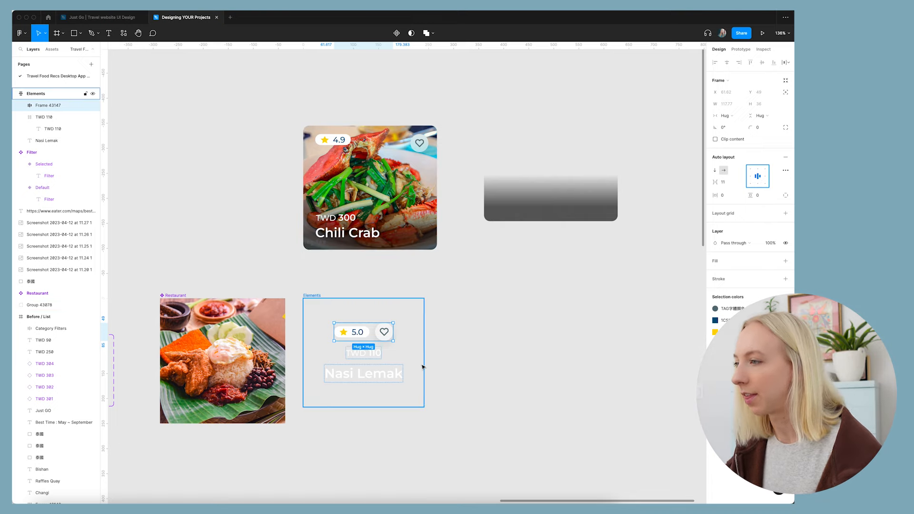
- Set the rating and heart row's spacing mode to Space between and its width to Fill container
left_click(786, 170)
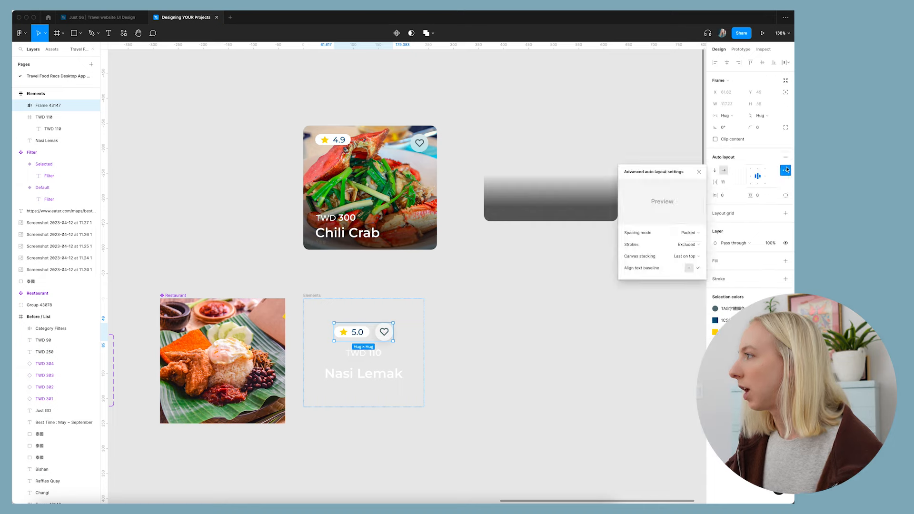
left_click(697, 233)
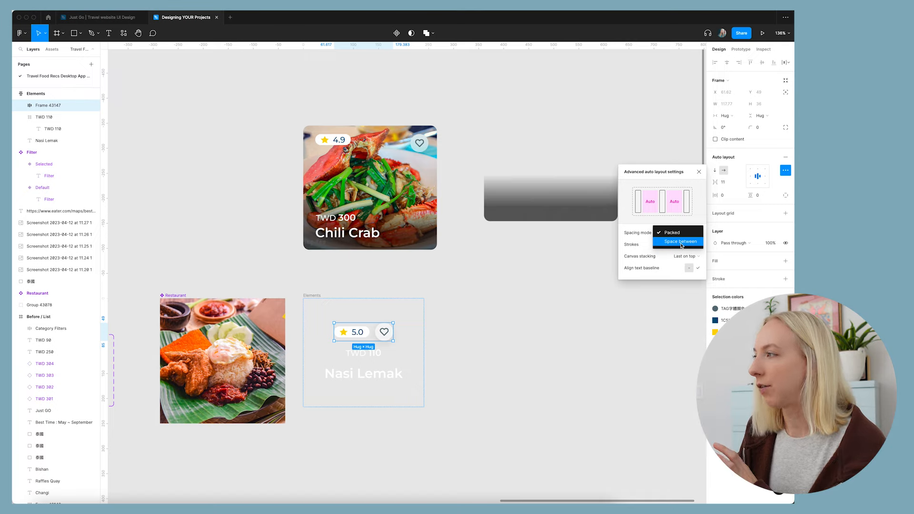
left_click(683, 241)
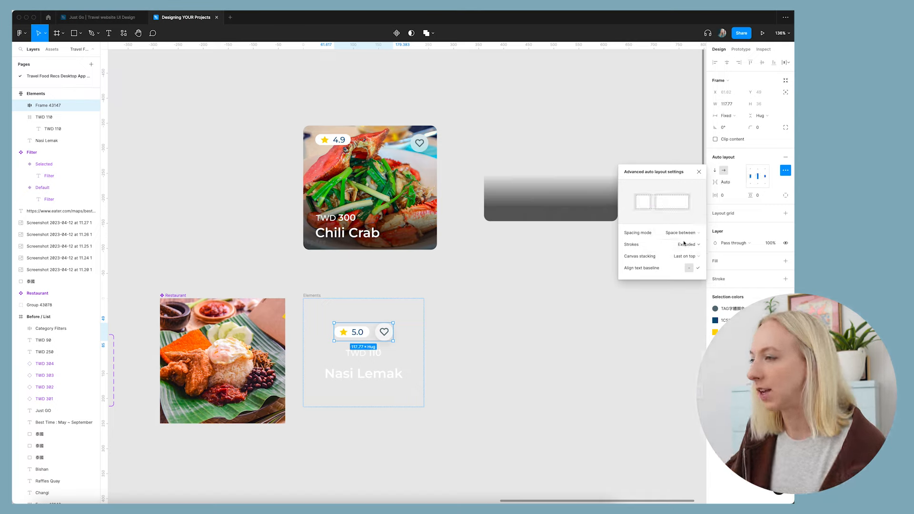
left_click(741, 117)
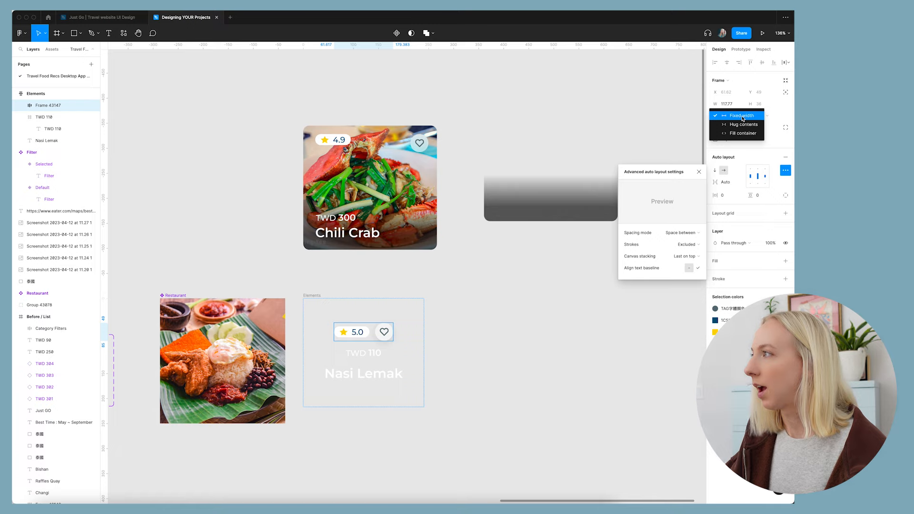
left_click(742, 134)
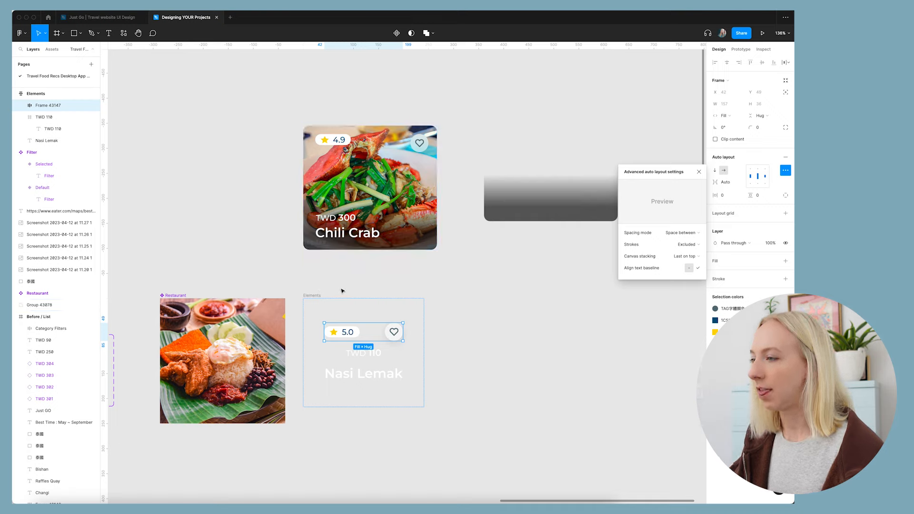
left_click(312, 295)
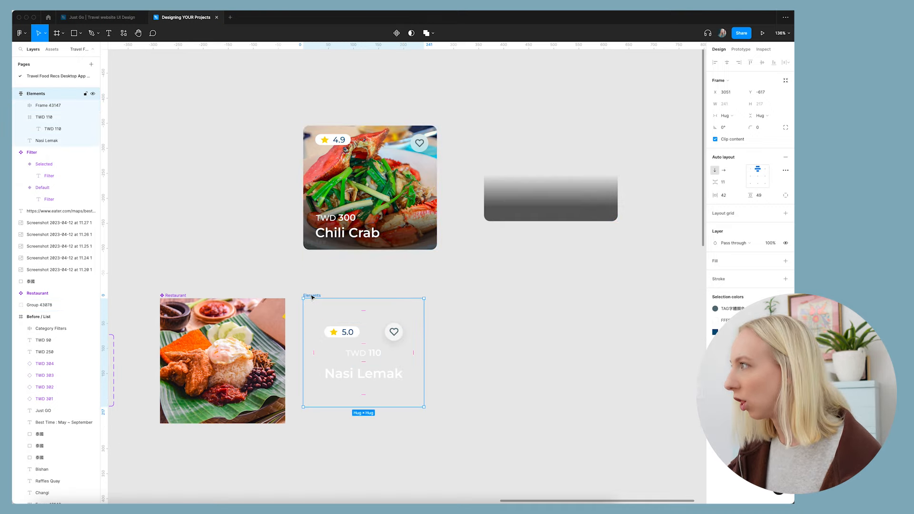
- Set the Elements frame's horizontal and vertical padding to 20
left_click(730, 197)
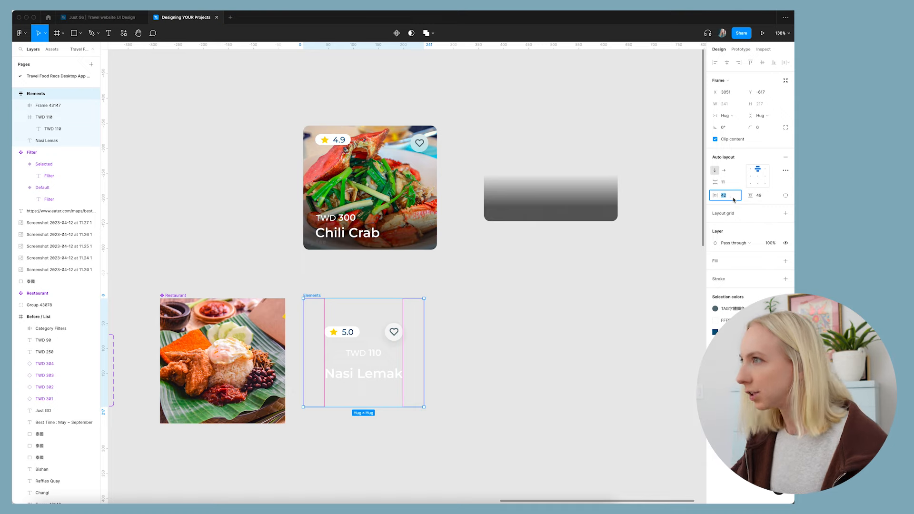
type("20")
left_click(764, 196)
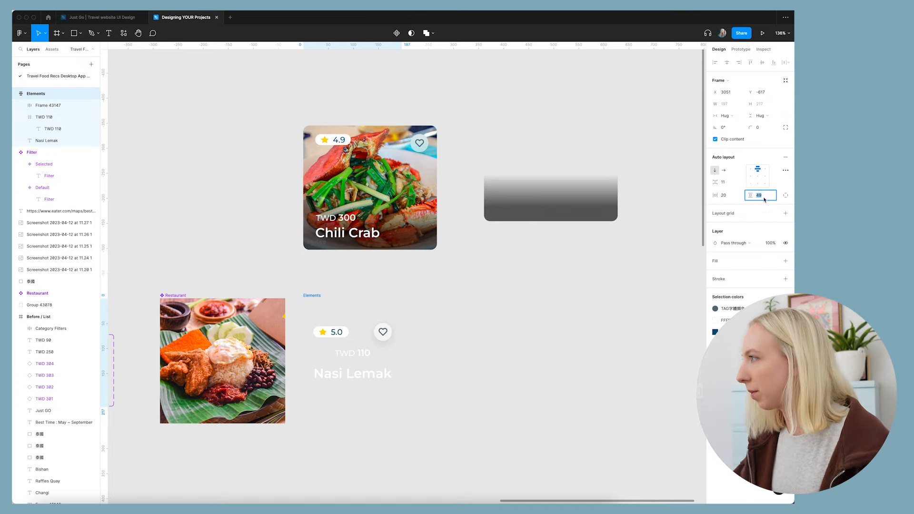
type("20")
key("Return")
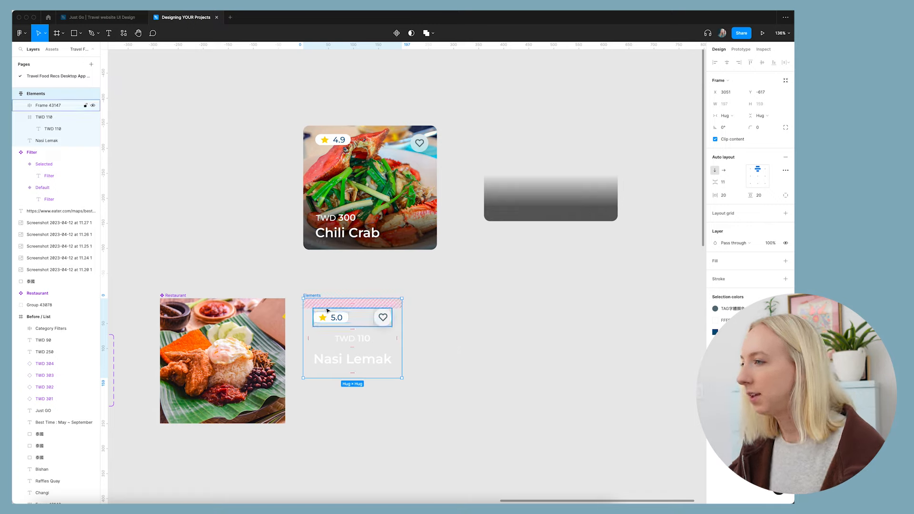
- Set the Elements frame's horizontal and vertical padding to 15
left_click(737, 199)
type("15")
key("Tab")
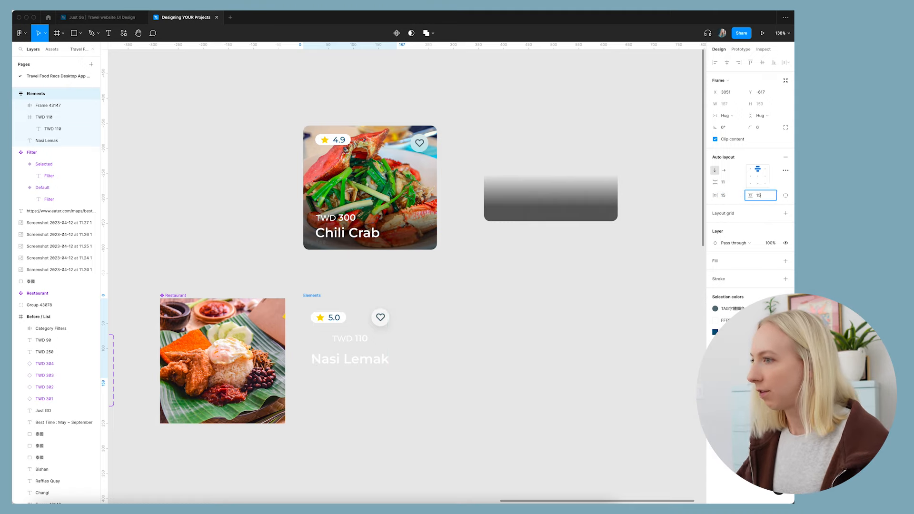
type("15")
key("Return")
left_click(465, 317)
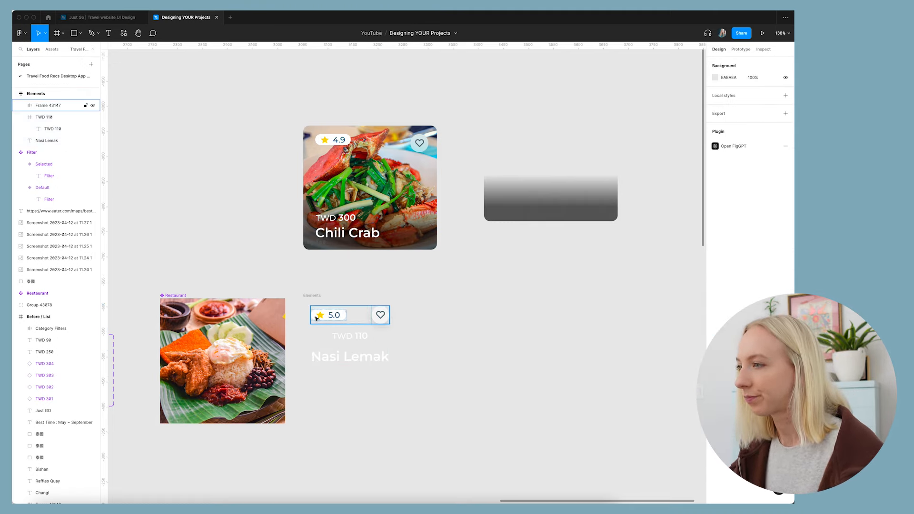
left_click(314, 296)
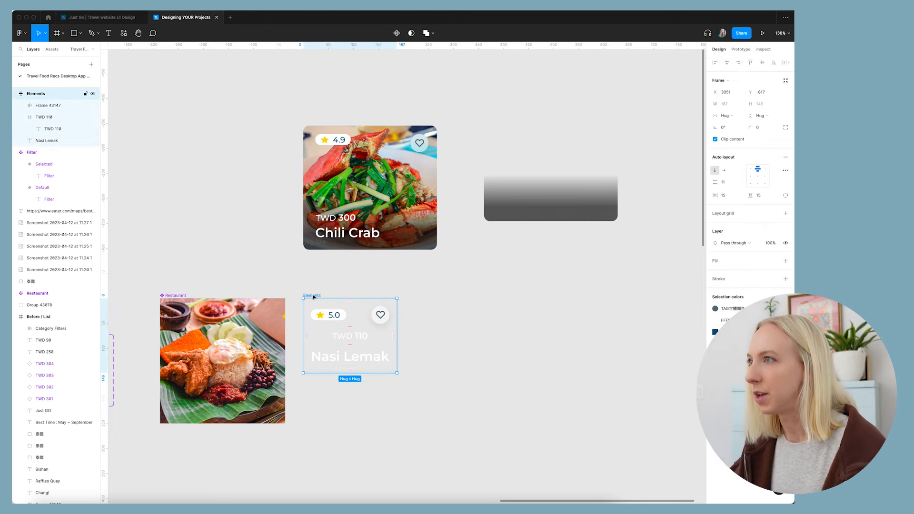
left_click(449, 333)
- Wrap the TWD 110 price and Nasi Lemak title together in a frame
left_click(349, 336)
left_click(350, 354, "shift")
right_click(367, 363)
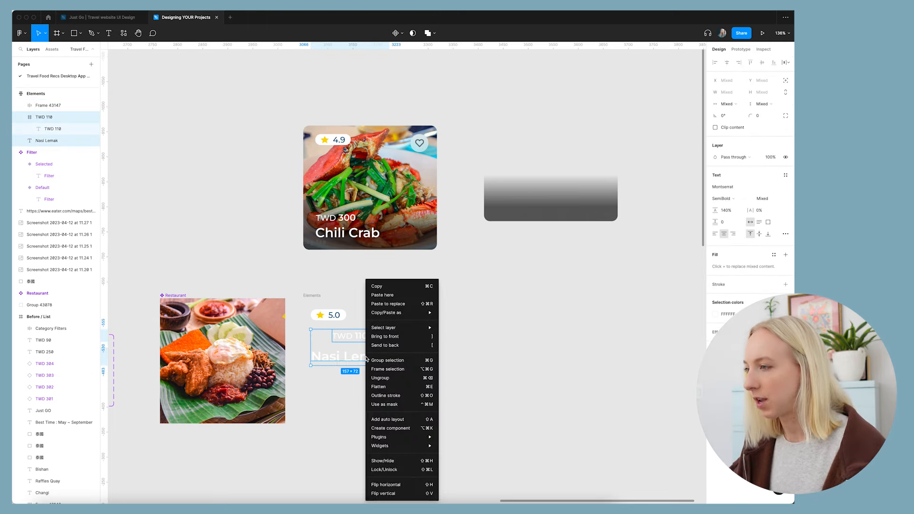
left_click(388, 369)
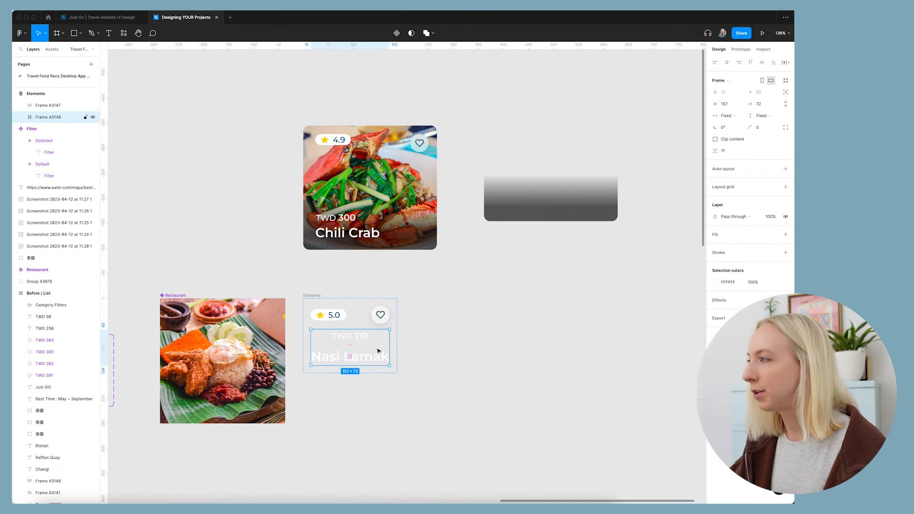
- Give the price and title frame a vertical auto layout with bottom-left alignment and an item spacing of 5
left_click(785, 168)
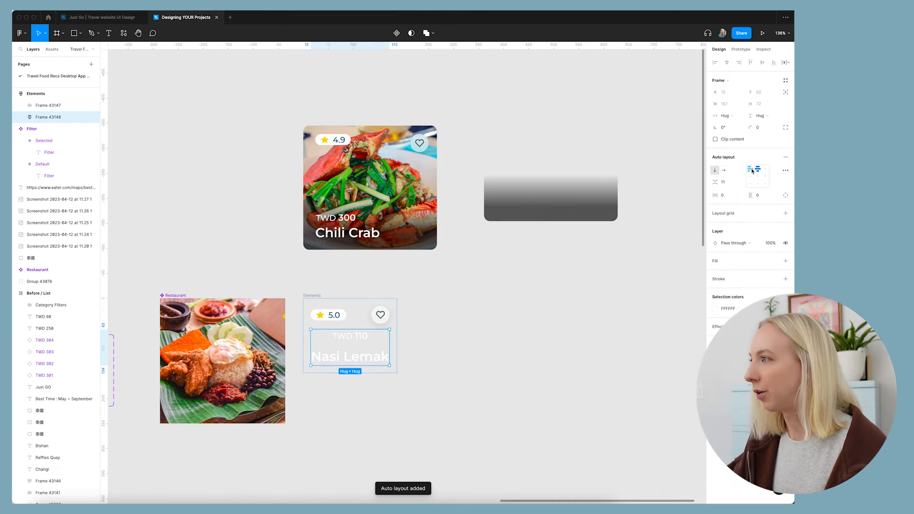
left_click(730, 183)
type("5")
key("Return")
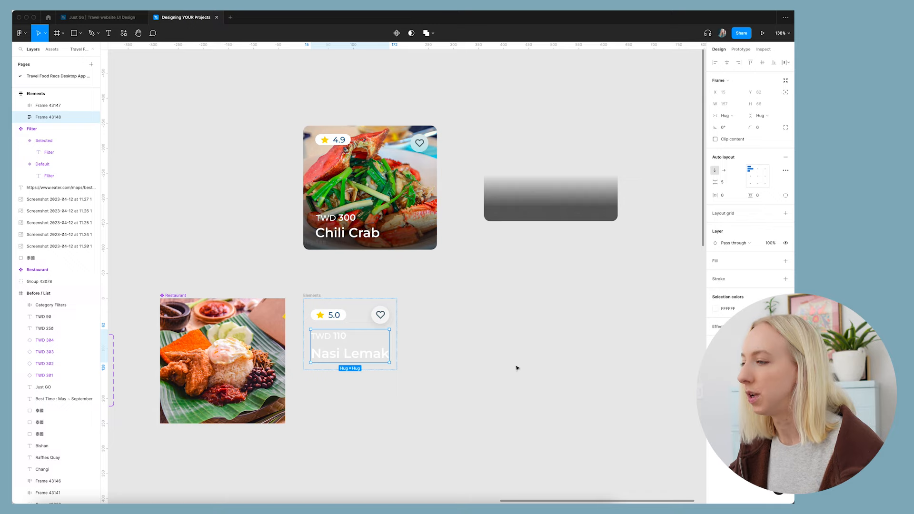
left_click(751, 185)
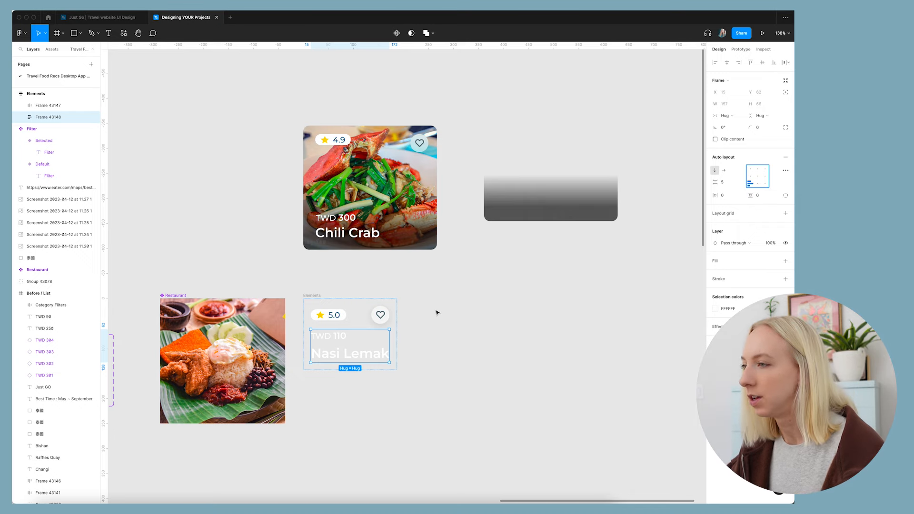
- Enlarge the Elements frame to 267 × 250
key("Escape")
left_click_drag(397, 370, 437, 423)
left_click(449, 402)
left_click(383, 363)
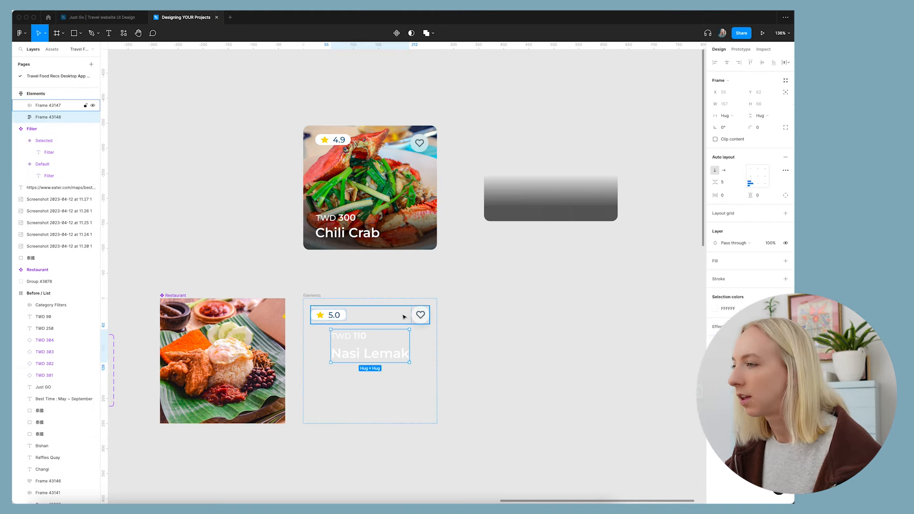
- Set the Elements frame's spacing mode to Space between and align its contents to the left
left_click(313, 295)
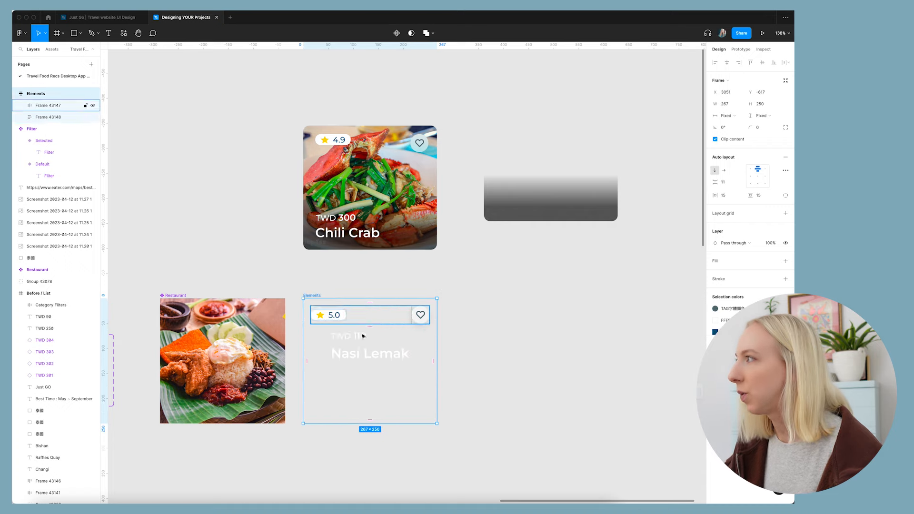
left_click(786, 170)
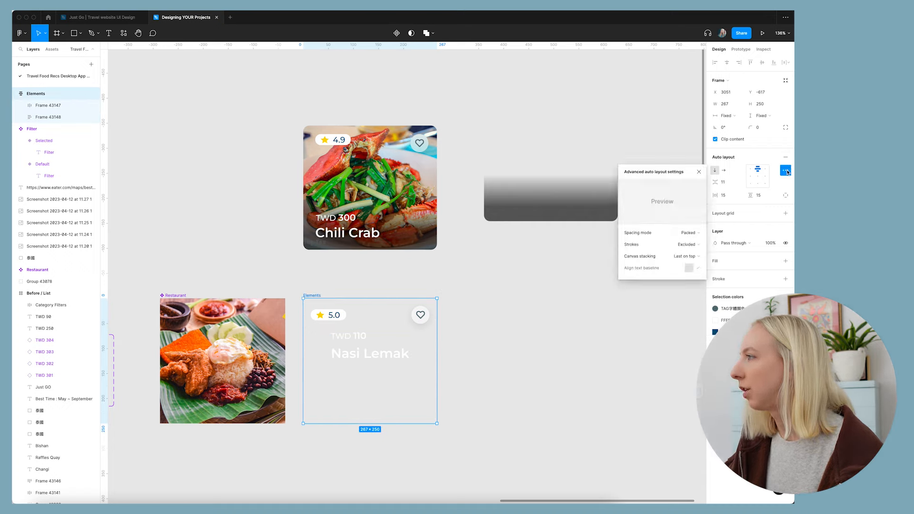
left_click(678, 233)
left_click(680, 242)
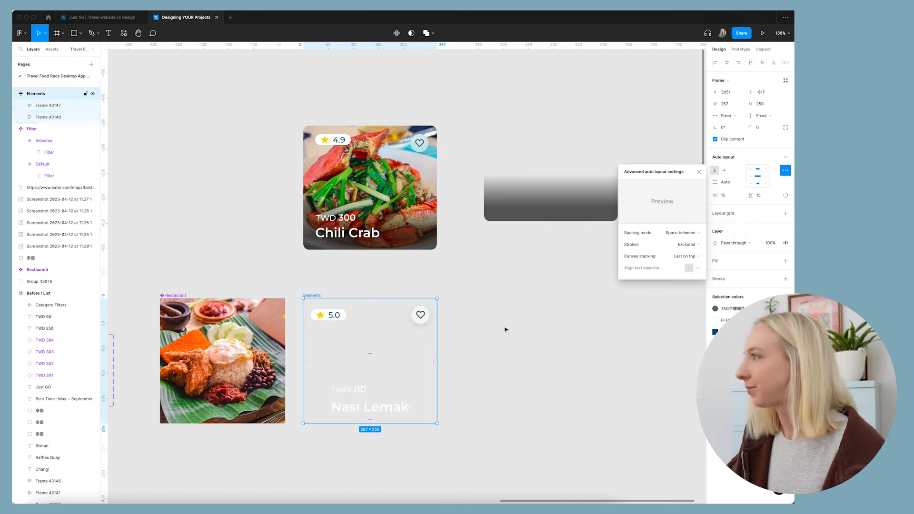
left_click(752, 186)
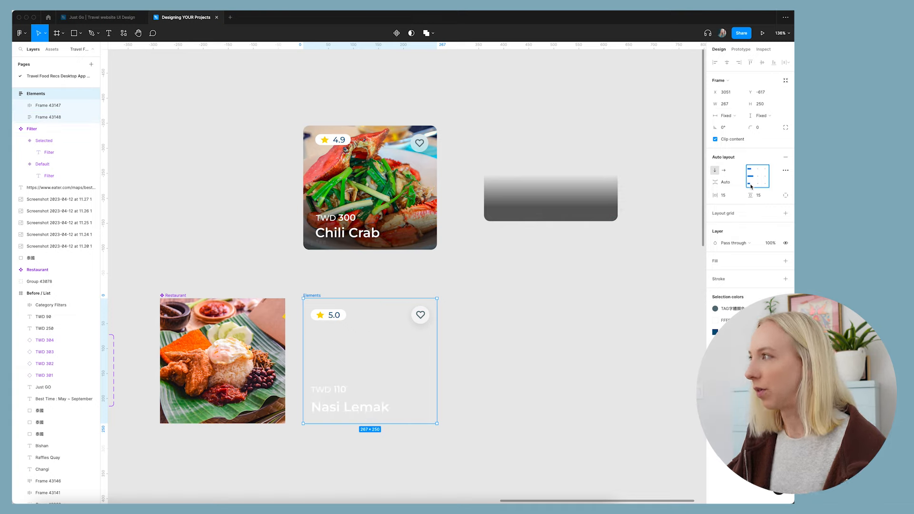
left_click(479, 404)
- Add a fill to the Elements frame and change its type to Linear gradient
left_click(308, 295)
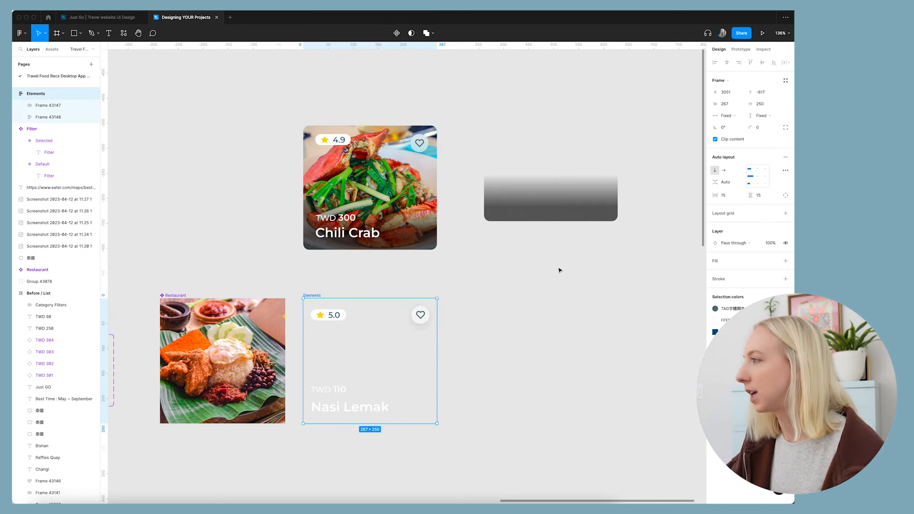
left_click(785, 261)
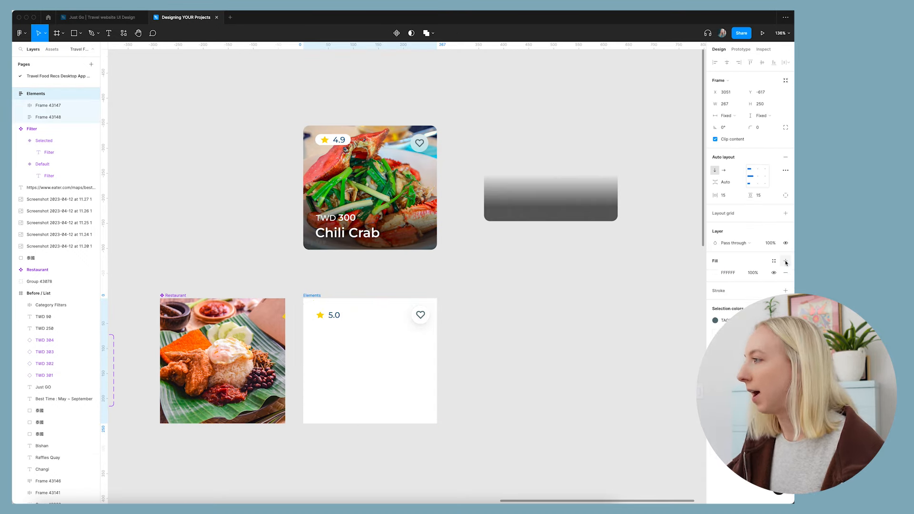
left_click(717, 273)
left_click(651, 275)
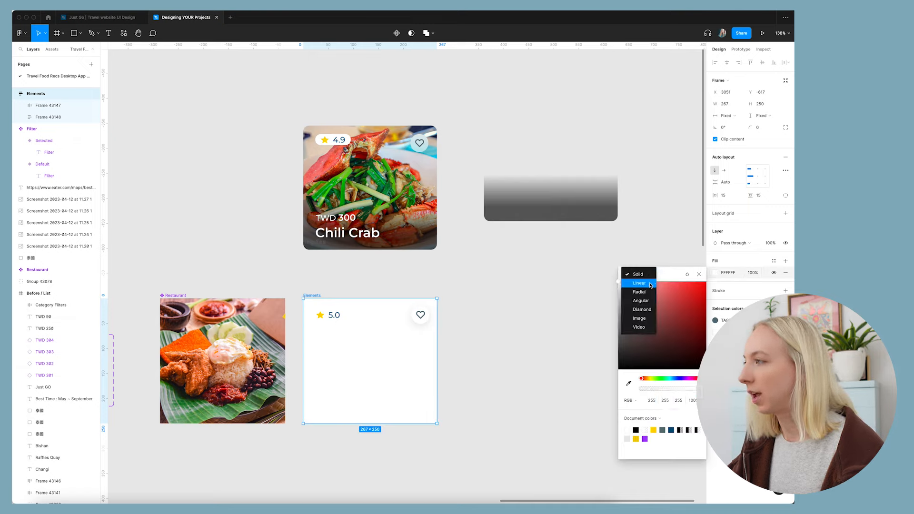
left_click(648, 285)
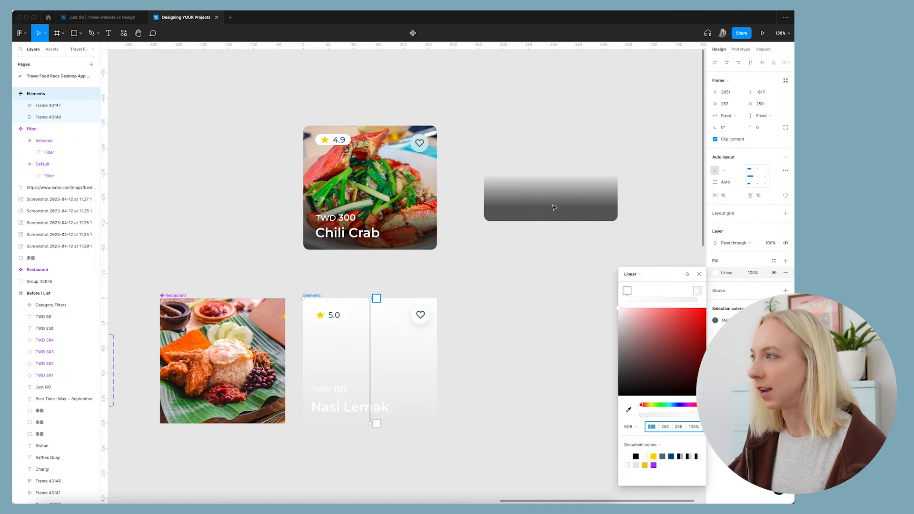
- Add a gradient stop about 70% down, making the upper two stops transparent and the bottom one semi-transparent black for a dark fade
left_click_drag(376, 298, 408, 381)
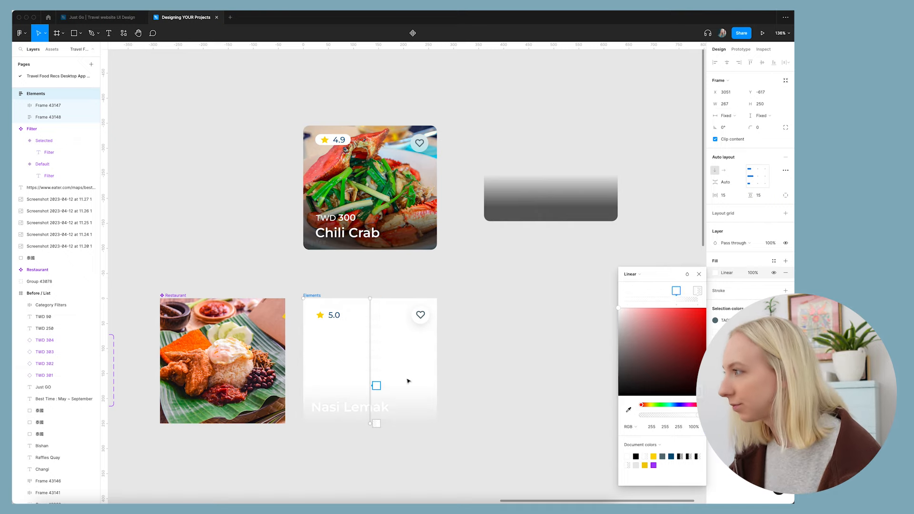
left_click_drag(629, 294, 624, 293)
left_click(641, 415)
left_click(698, 290)
left_click_drag(665, 390, 618, 395)
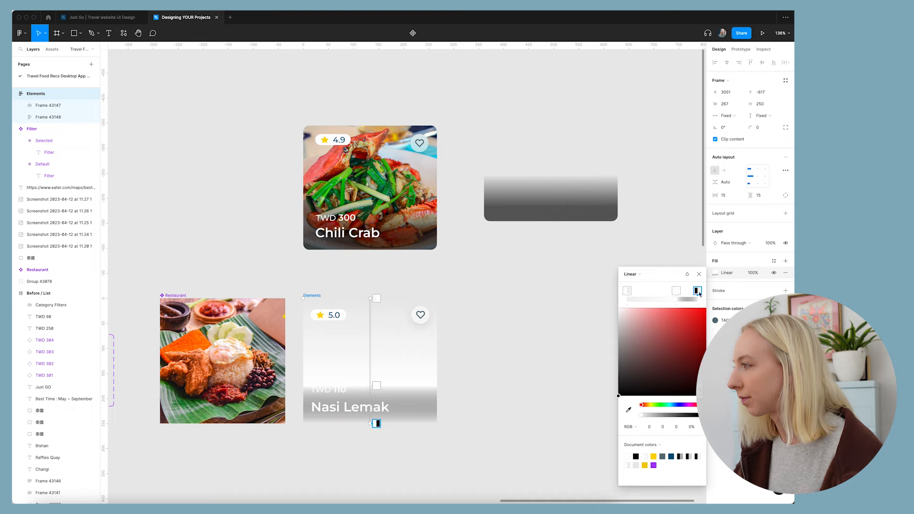
left_click(676, 290)
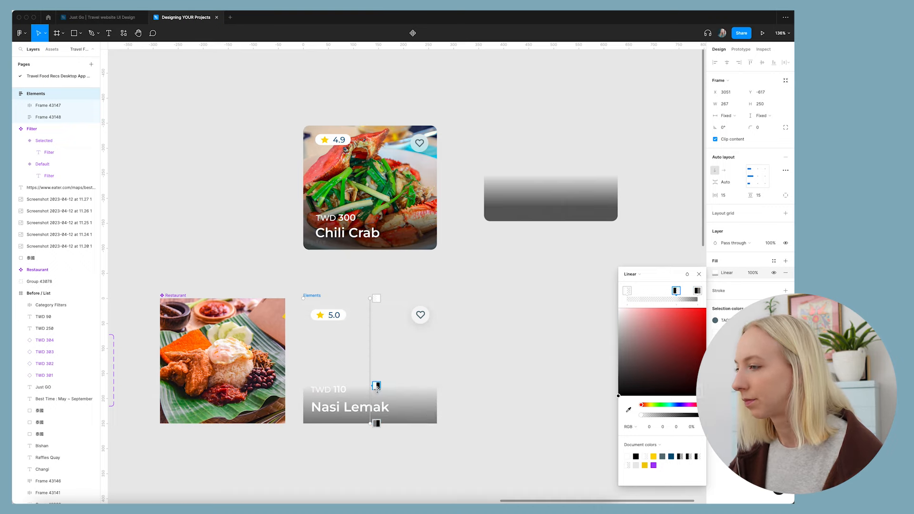
left_click(586, 292)
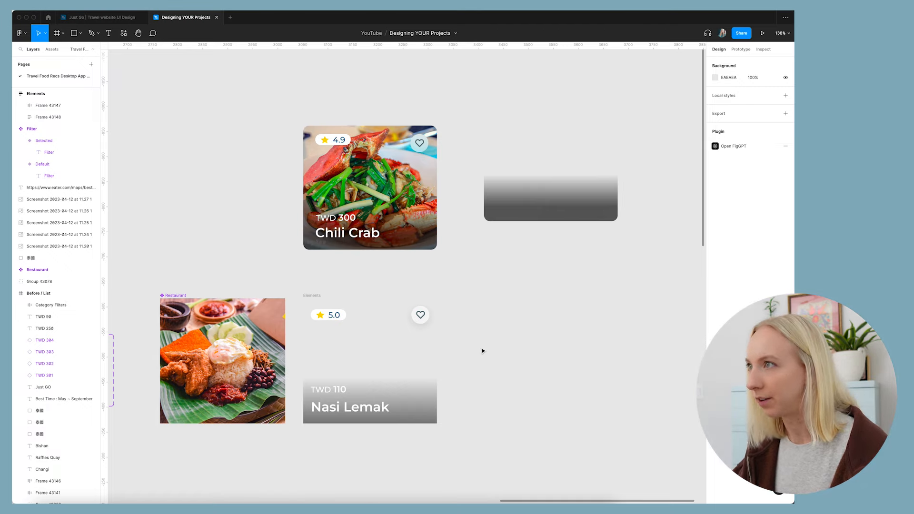
- Apply auto layout to the 5.0 rating badge group and set its vertical padding to 2
scroll(347, 352, "up", 3)
left_click(329, 317)
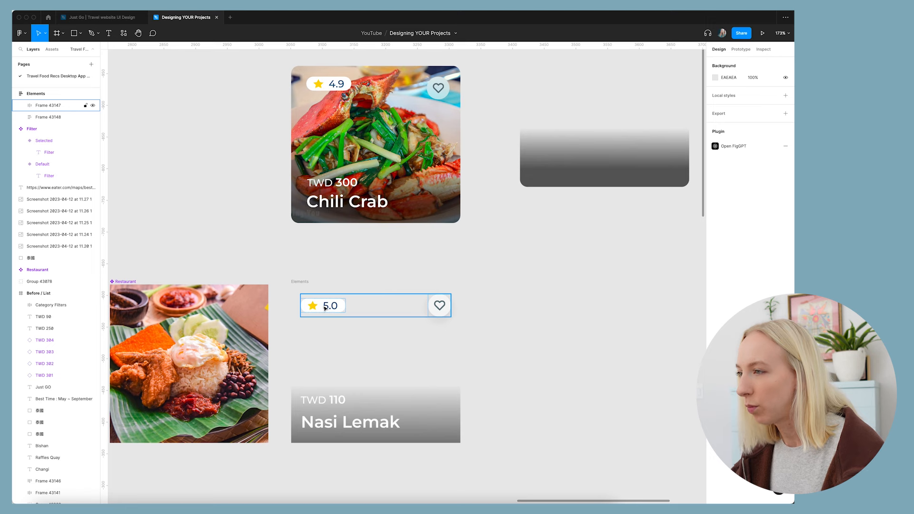
scroll(324, 309, "up", 5)
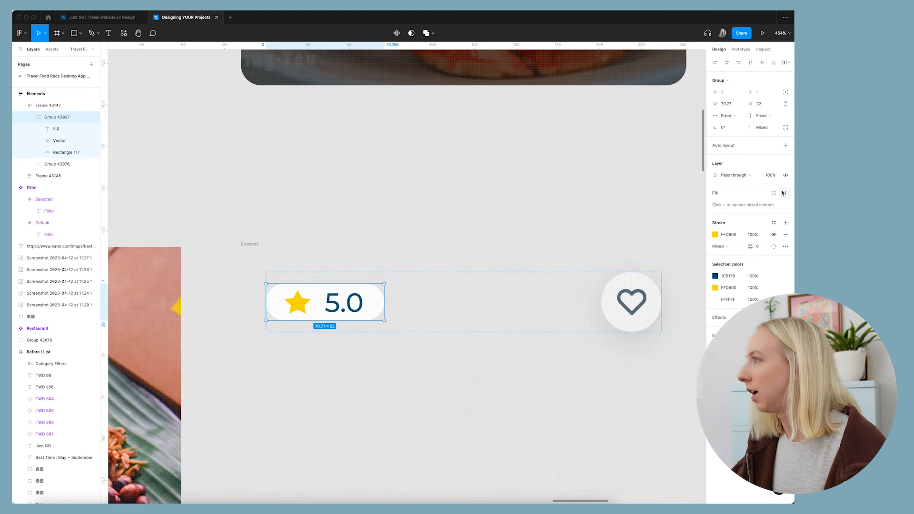
left_click(786, 146)
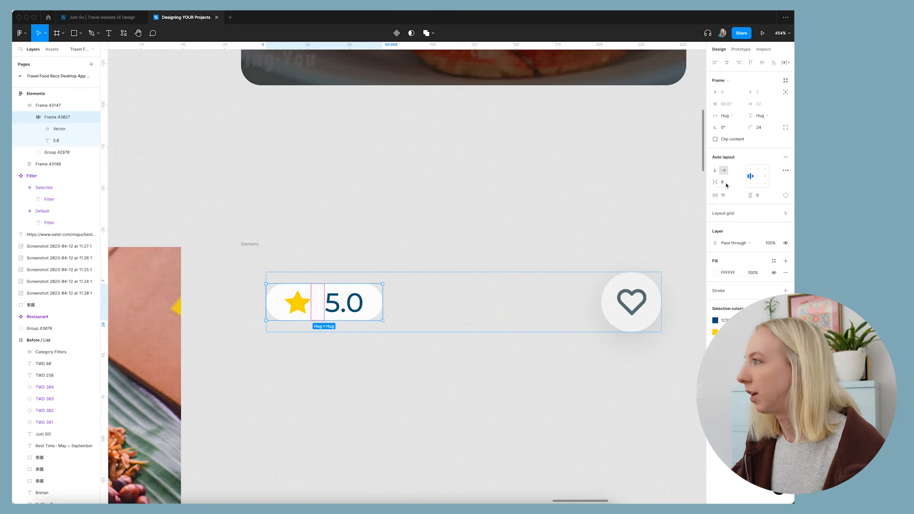
left_click(765, 196)
key("Return")
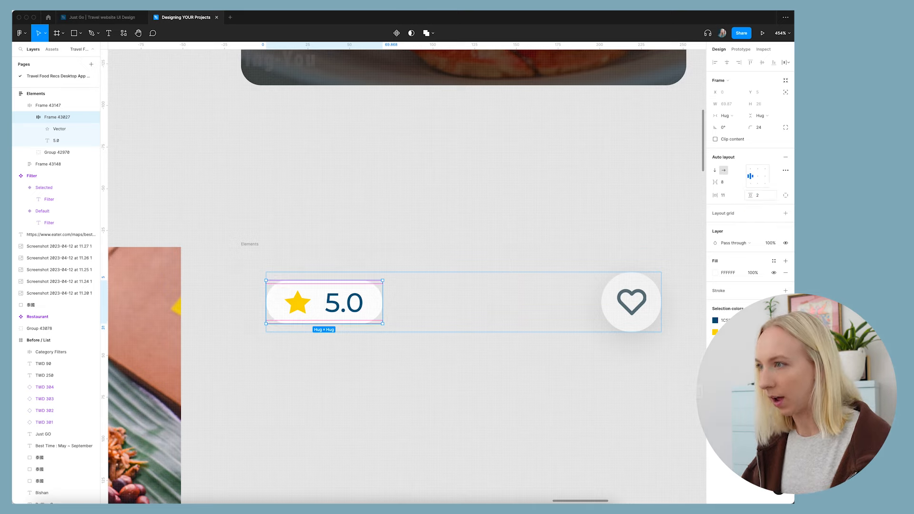
- Set the rating badge's horizontal padding to 10 and the spacing between star and score to 5
left_click(729, 197)
type("10")
key("Return")
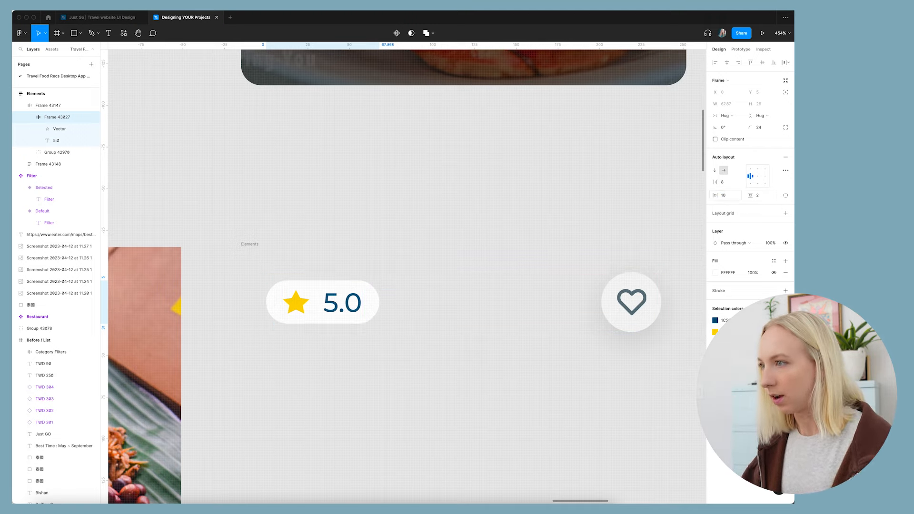
left_click(730, 183)
type("5")
key("Return")
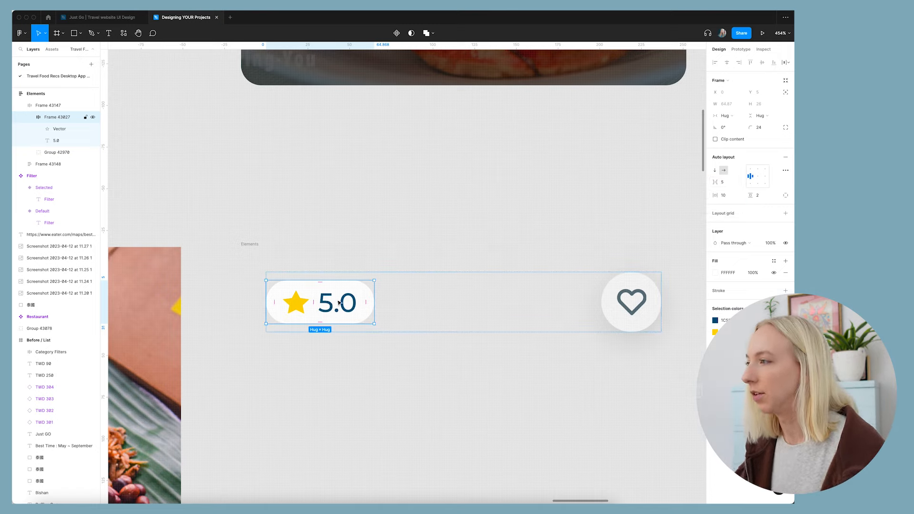
scroll(658, 312, "right", 2)
left_click(578, 311)
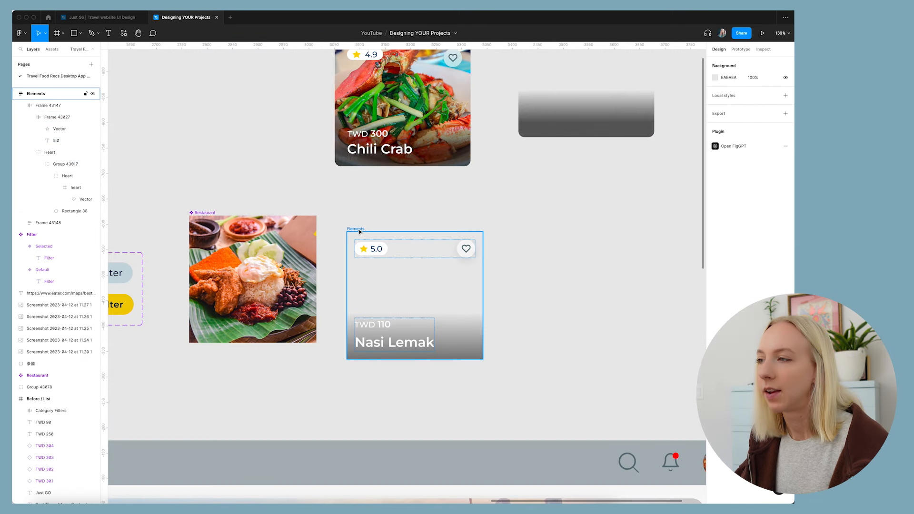
- Move the Elements frame into the Restaurant component and centre it horizontally and vertically over the food photo
left_click_drag(359, 229, 205, 226)
left_click(726, 63)
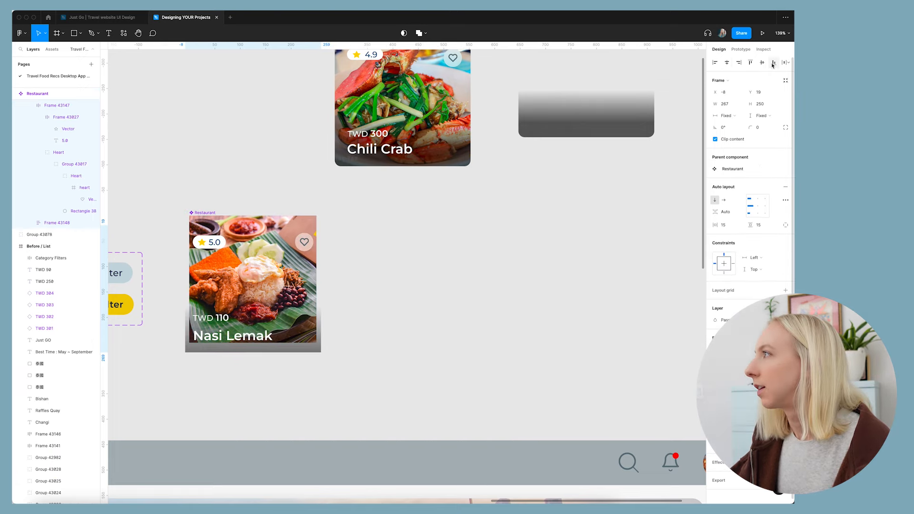
left_click(762, 62)
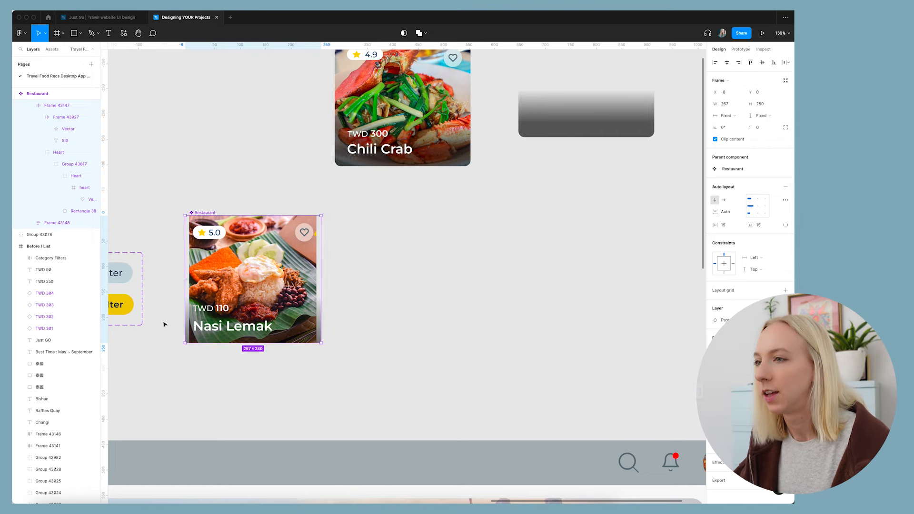
- Narrow the Elements frame on both sides to match the left and right edges of the Restaurant component
left_click_drag(184, 266, 189, 265)
left_click_drag(321, 267, 315, 267)
left_click(403, 291)
scroll(429, 300, "down", 5)
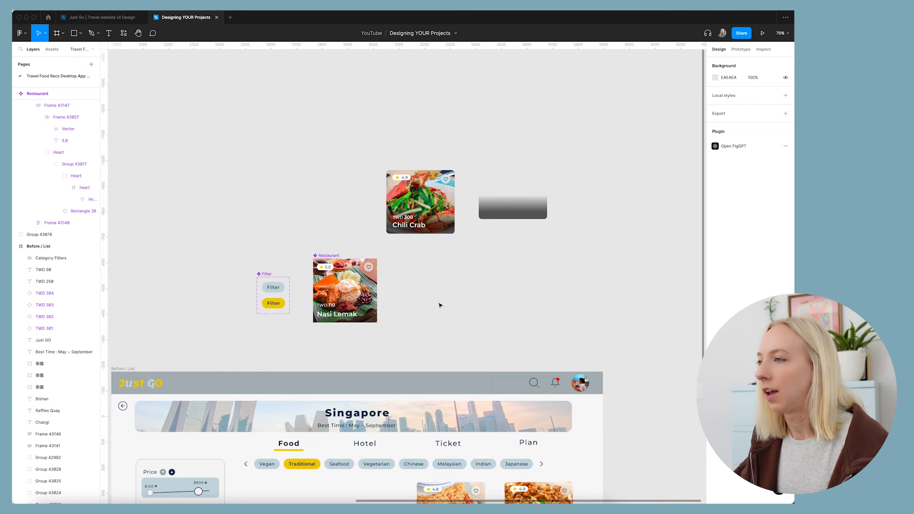
scroll(336, 258, "up", 5)
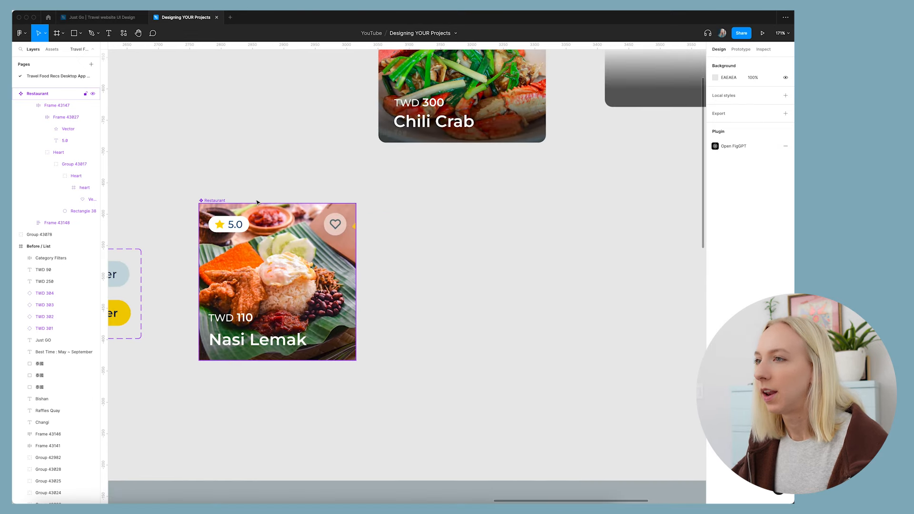
- Set the corner radius of the Restaurant component to 12
left_click(213, 201)
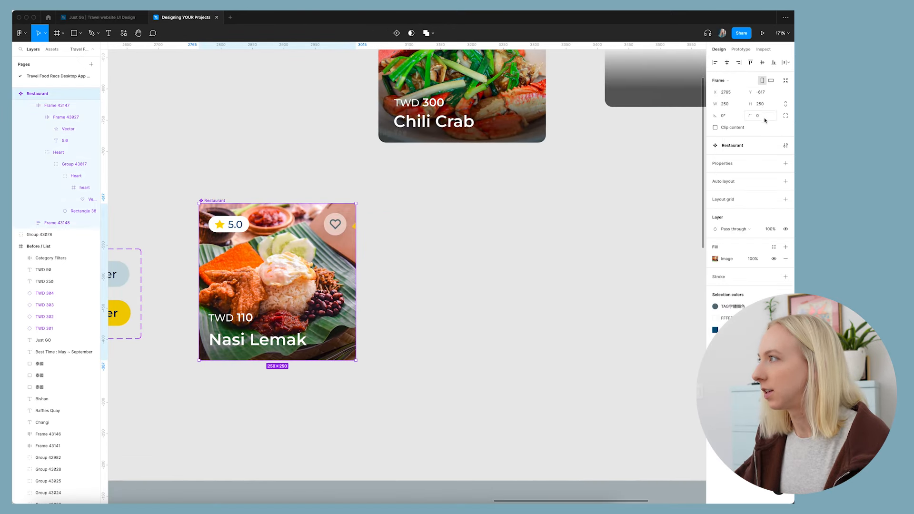
left_click(535, 138)
left_click(653, 144)
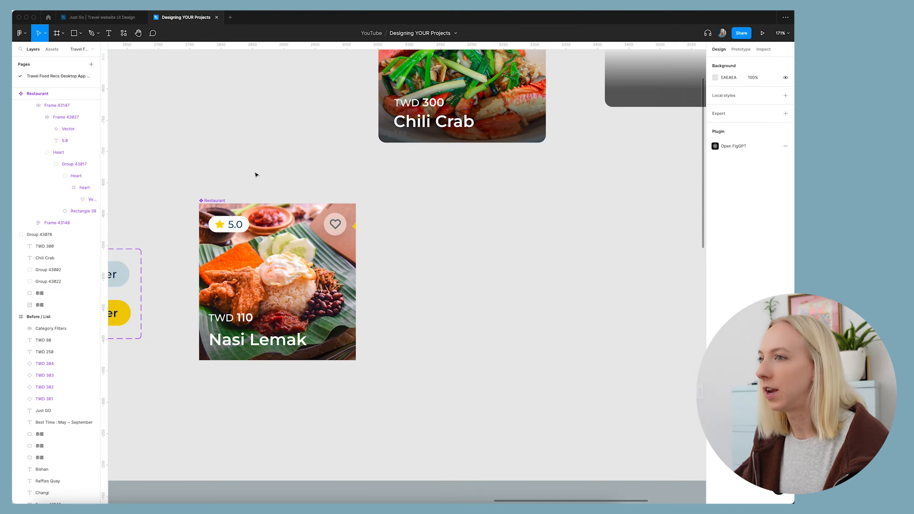
left_click(216, 201)
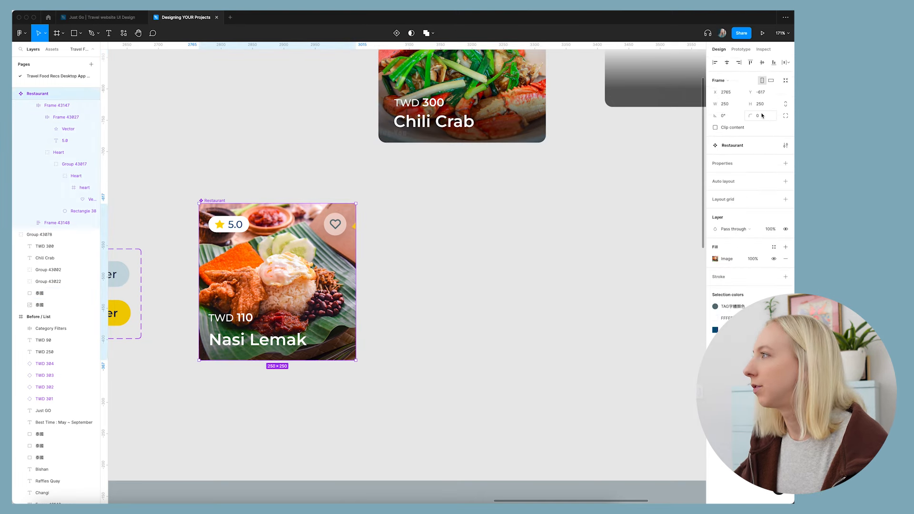
left_click(473, 296)
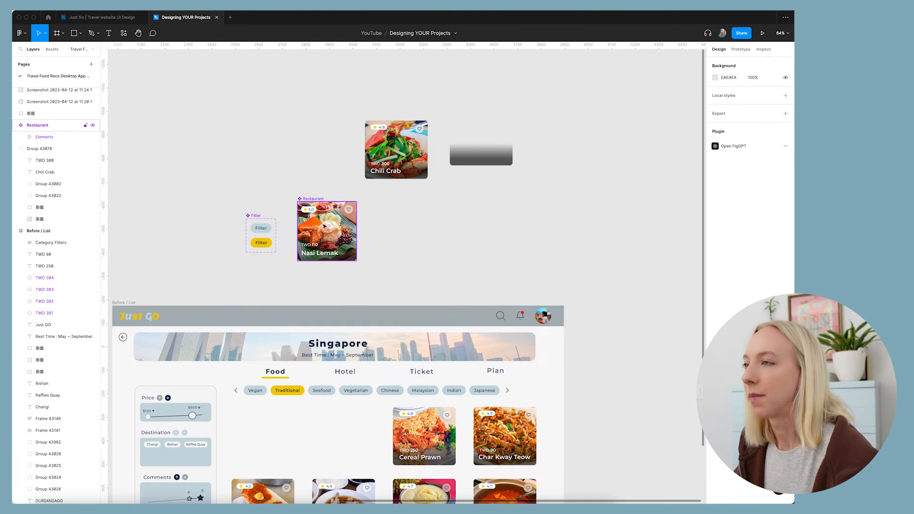
- Reposition the Restaurant component beside the Filter component and delete the leftover Chili Crab card and black gradient rectangle
mouse_move(318, 195)
left_mouse_down()
mouse_move(300, 216)
mouse_move(311, 204)
left_mouse_up()
left_click_drag(343, 86, 561, 187)
key("Delete")
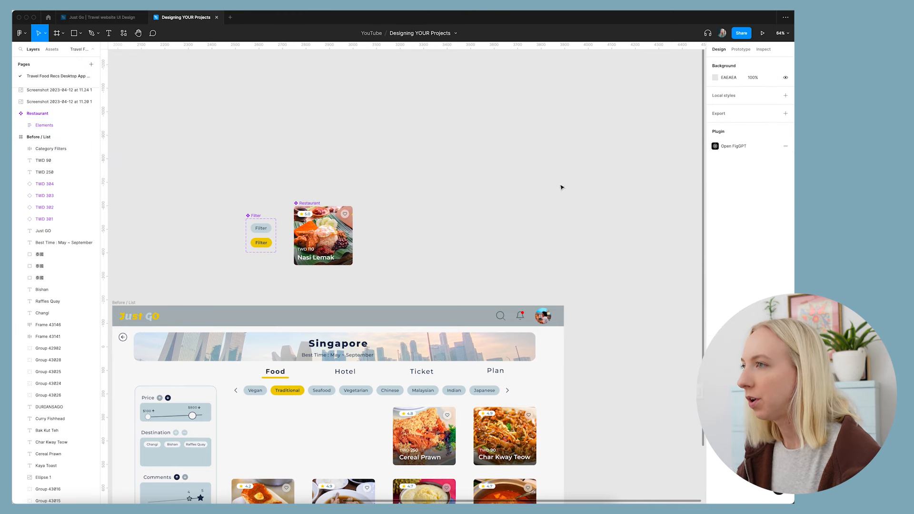
- Place a Restaurant instance in the first card slot of Before / List and move the old food cards outside the frame
scroll(393, 171, "down", 5)
left_click_drag(333, 172, 295, 292)
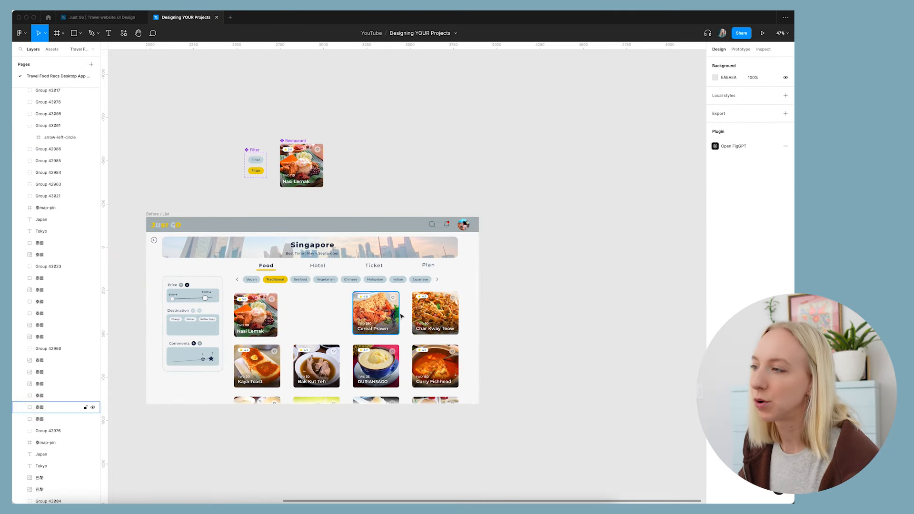
left_click_drag(291, 300, 610, 203)
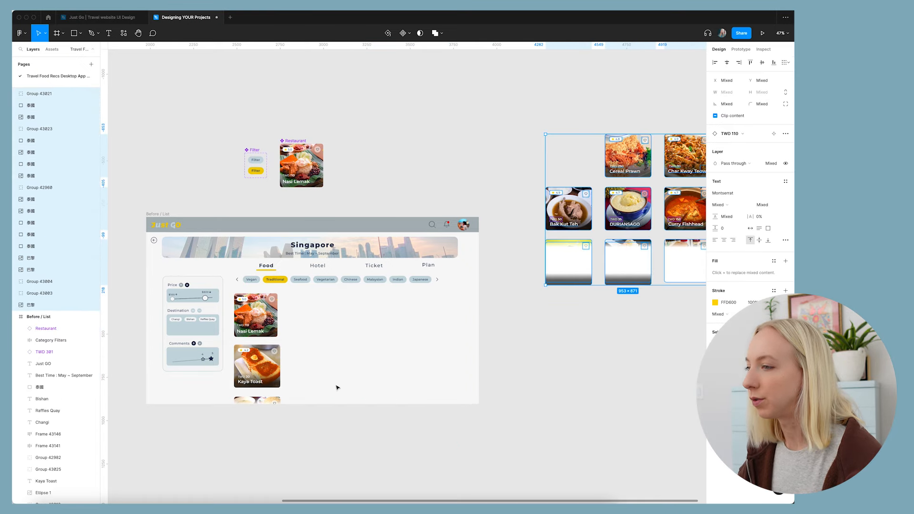
left_click_drag(230, 345, 315, 456)
left_click_drag(268, 372, 664, 334)
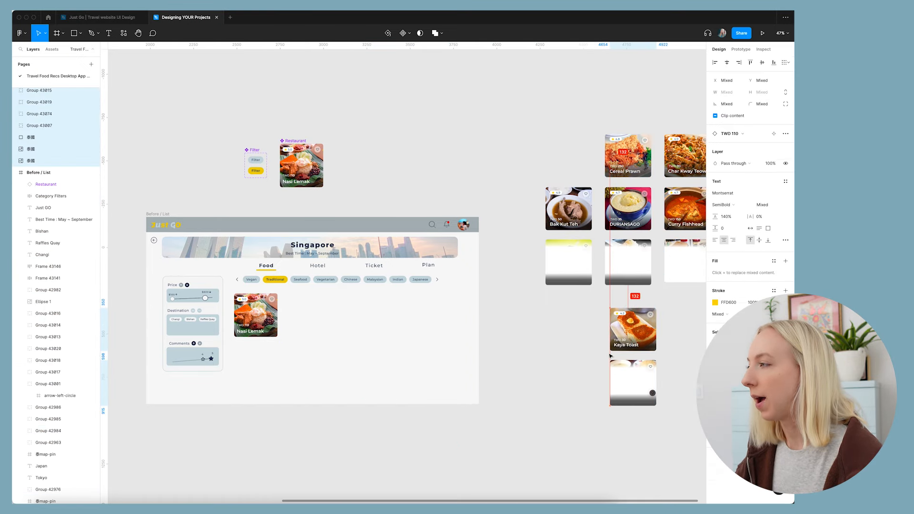
left_click(523, 333)
- Duplicate the Restaurant instance at even spacing to make a row of five cards
scroll(267, 329, "up", 3)
left_click_drag(266, 325, 323, 321)
key("alt")
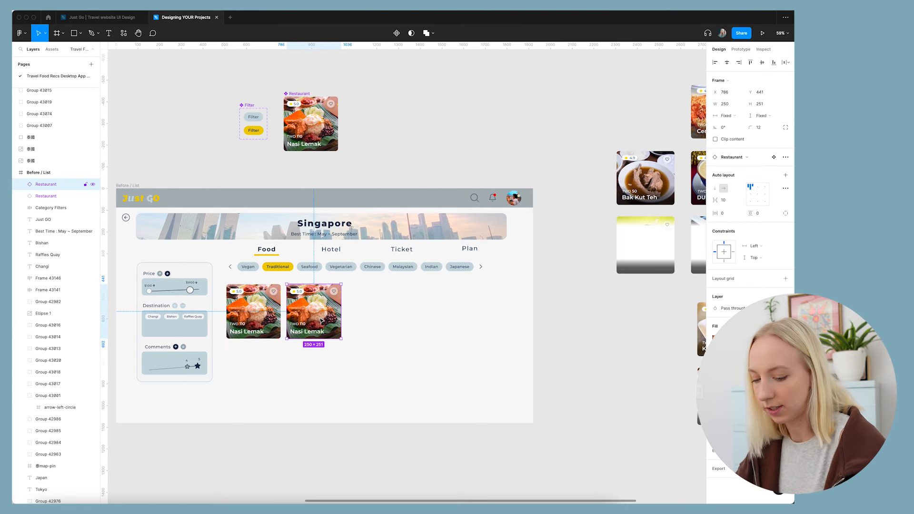
key("super+d")
key("super+d")
key("super+d")
- Copy the card row downward to make three rows and name the frame holding them Restaurant Grid
left_click_drag(218, 294, 495, 376)
left_click_drag(447, 316, 446, 420, "alt")
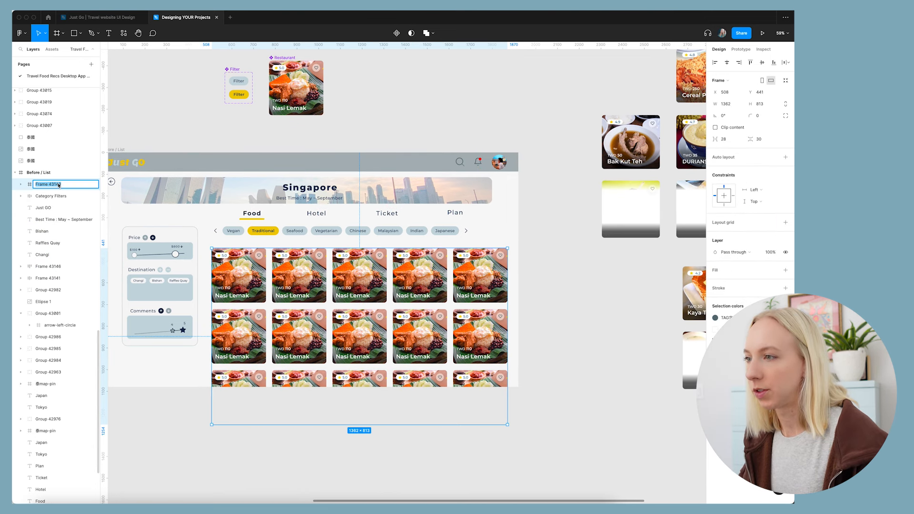
type("Restaurant Grid")
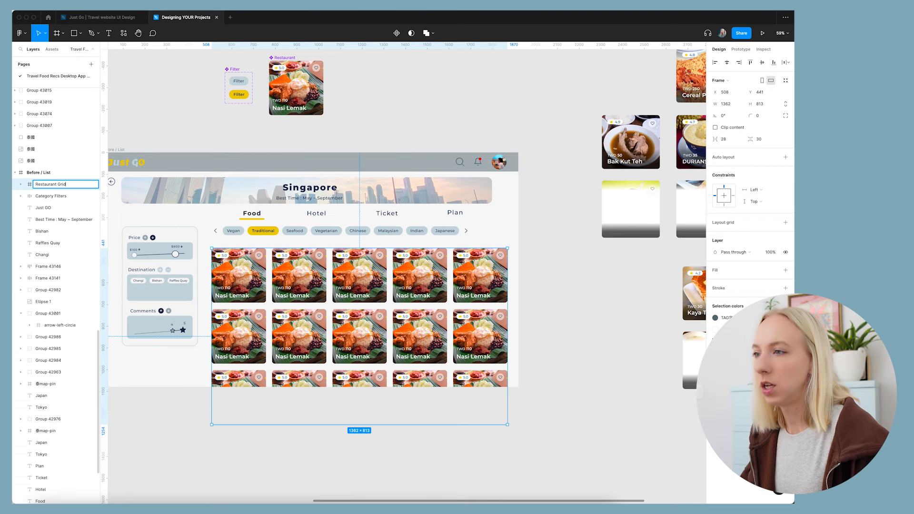
key("Return")
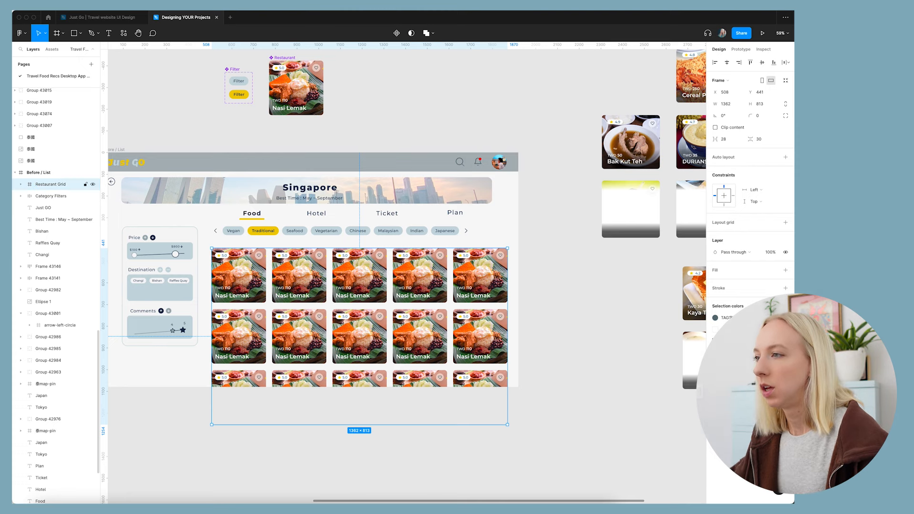
key("Escape")
- Try widening the horizontal spacing between the Restaurant Grid cards to 52, and undo the change
left_click(385, 278)
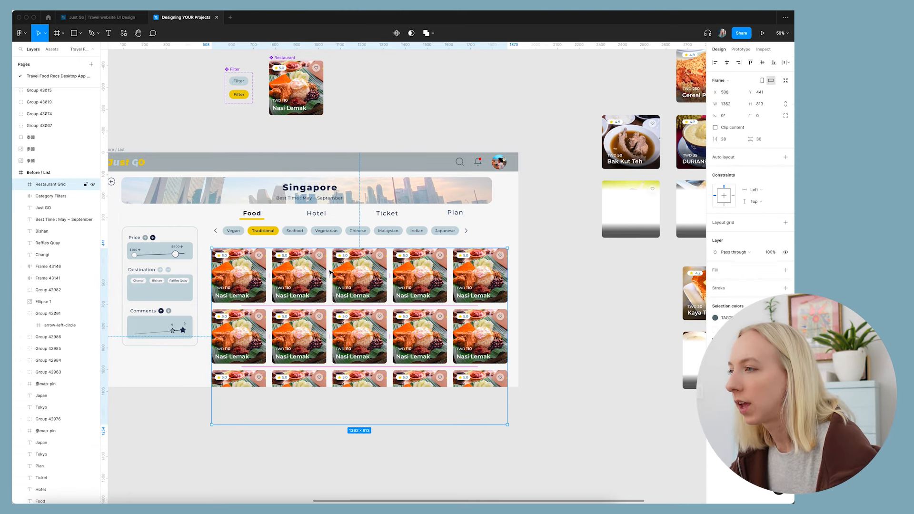
left_click_drag(330, 277, 338, 312)
key("super+z")
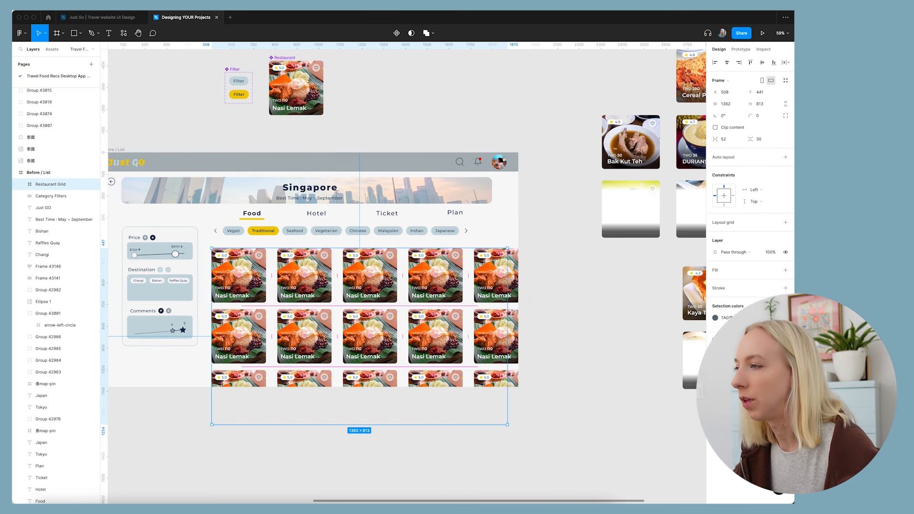
key("super+z")
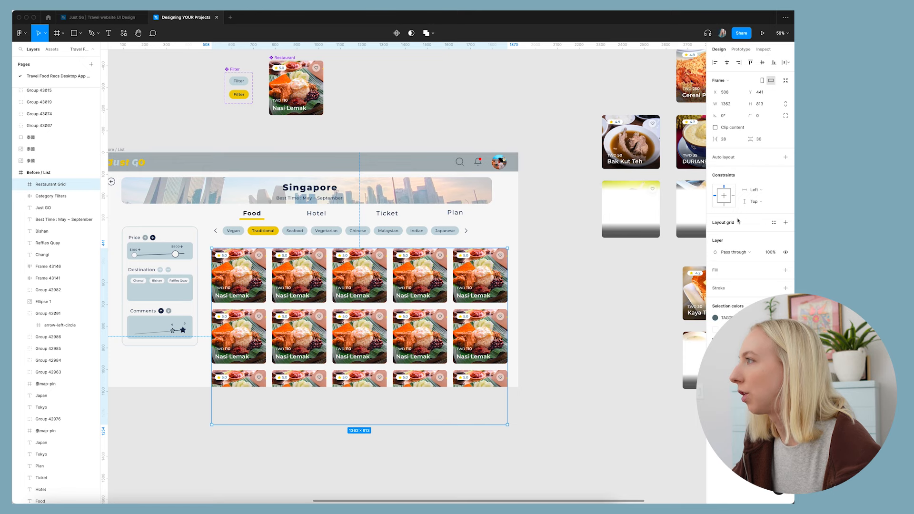
- Set both the horizontal and vertical spacing between the Restaurant Grid cards to 20
left_click(728, 140)
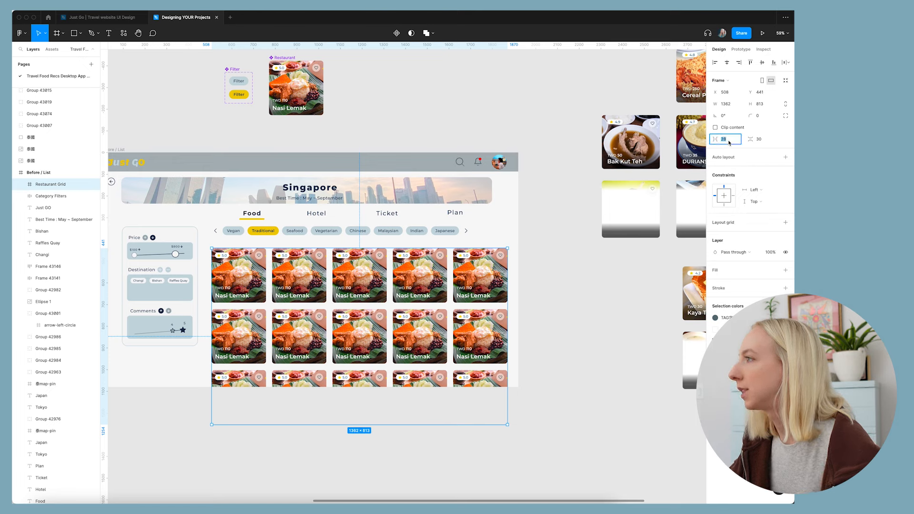
type("20")
key("Return")
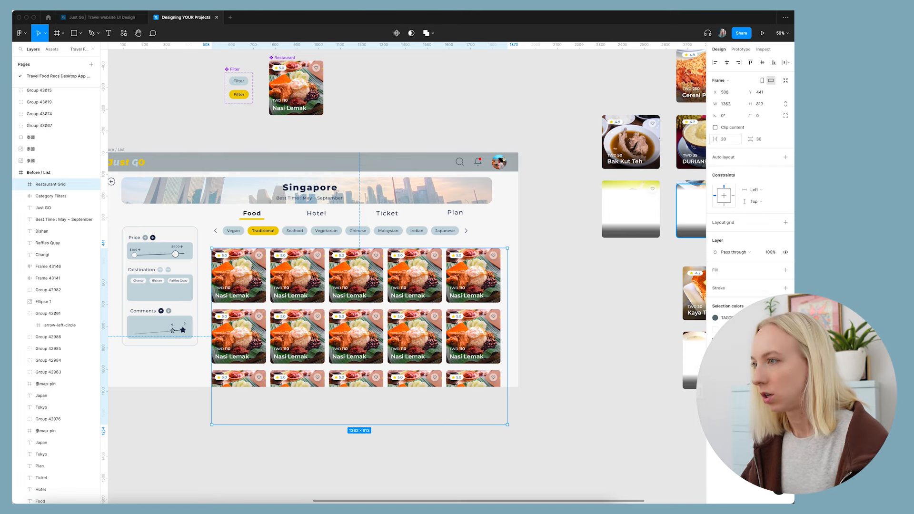
left_click(760, 140)
type("20")
key("Return")
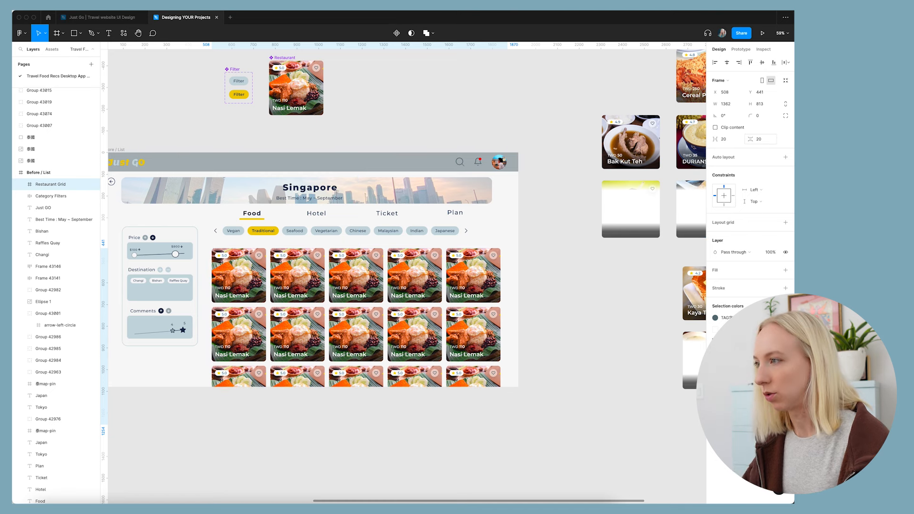
left_click(549, 306)
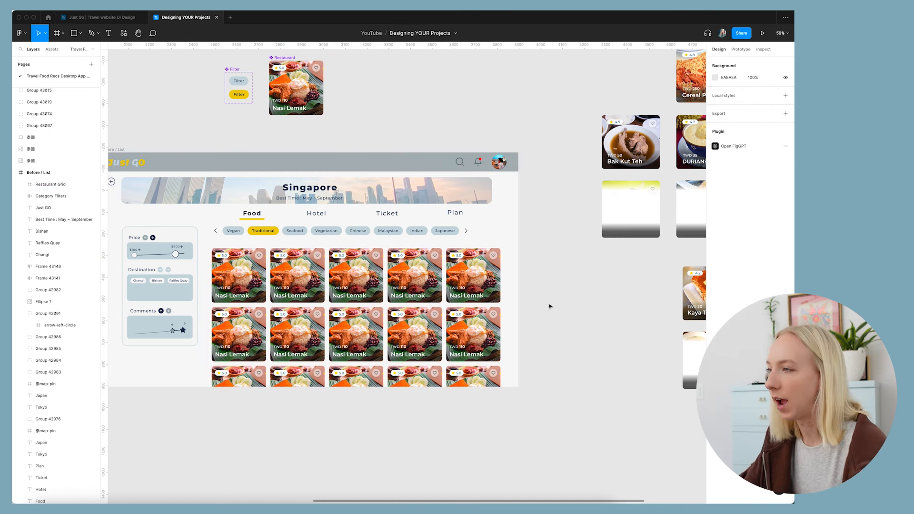
- Set both the horizontal and vertical spacing between the Restaurant Grid cards to 40
left_click(496, 307)
left_click(725, 138)
type("40")
key("Return")
left_click(761, 140)
type("40")
key("Return")
left_click(605, 327)
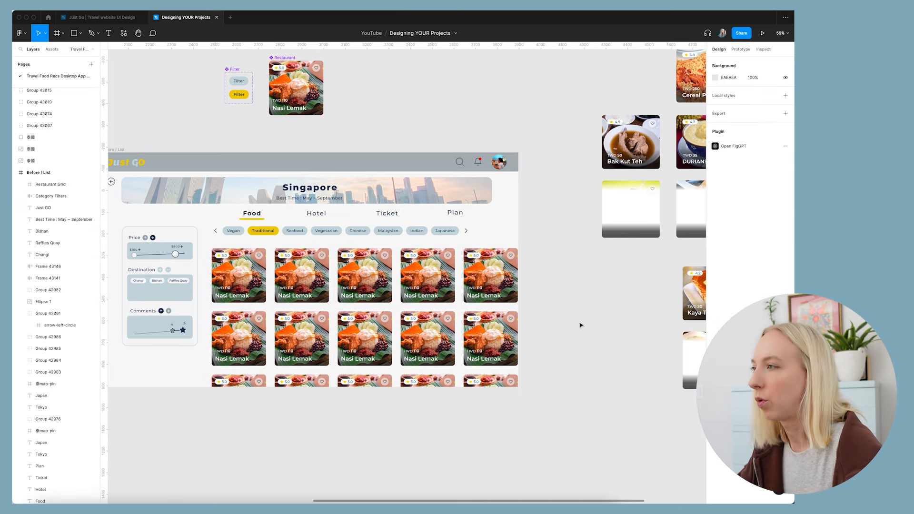
- Shift the Restaurant Grid slightly to the right so it lines up with the first arrow of the category filters
scroll(269, 298, "down", 2)
mouse_move(361, 281)
left_mouse_down()
mouse_move(337, 281)
mouse_move(365, 281)
left_mouse_up()
left_click(570, 312)
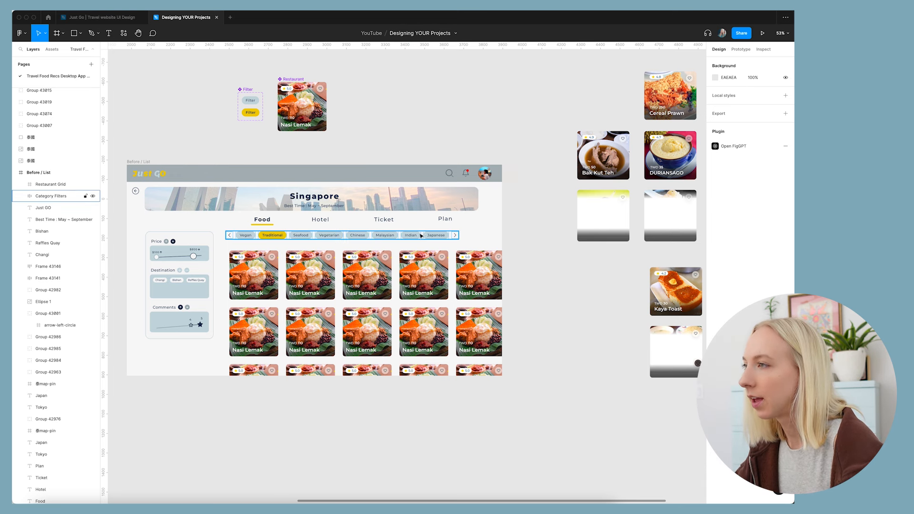
scroll(402, 124, "up", 3)
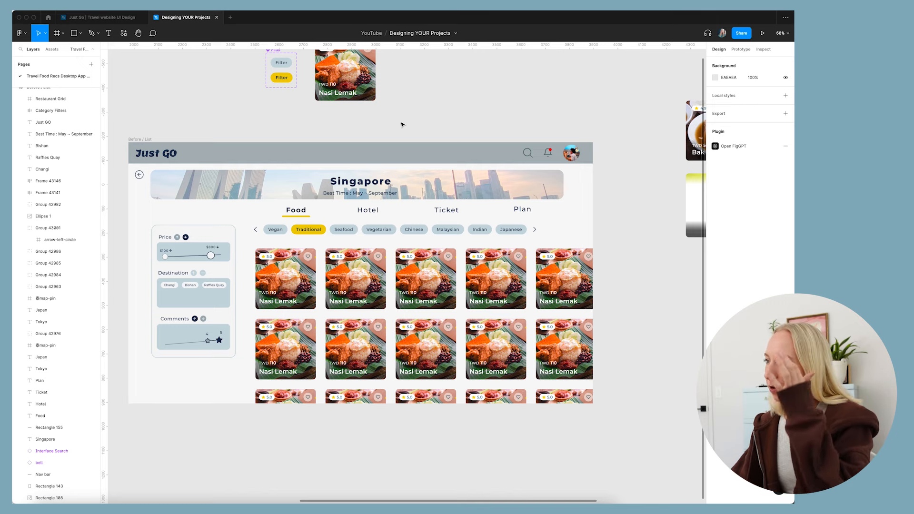
scroll(402, 124, "right", 2)
scroll(402, 124, "left", 3)
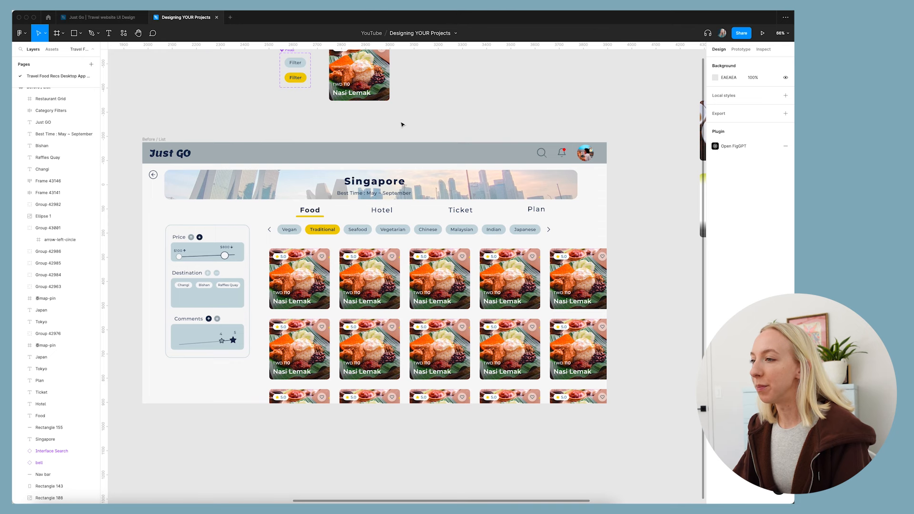
scroll(324, 148, "up", 3)
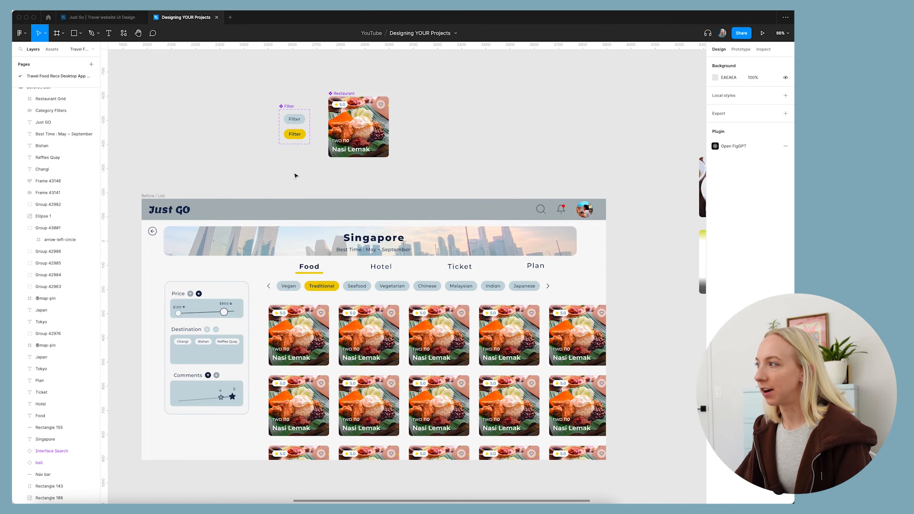
scroll(306, 173, "down", 2)
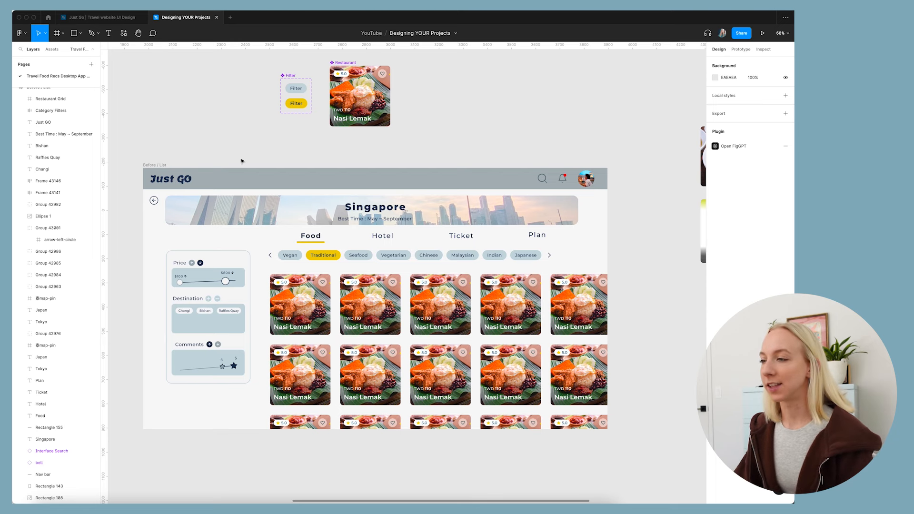
scroll(324, 192, "down", 1)
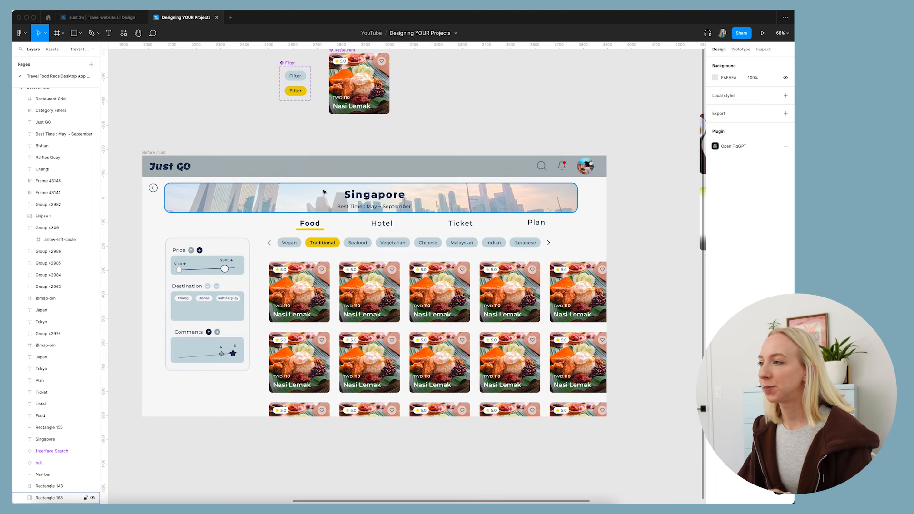
scroll(324, 193, "left", 1)
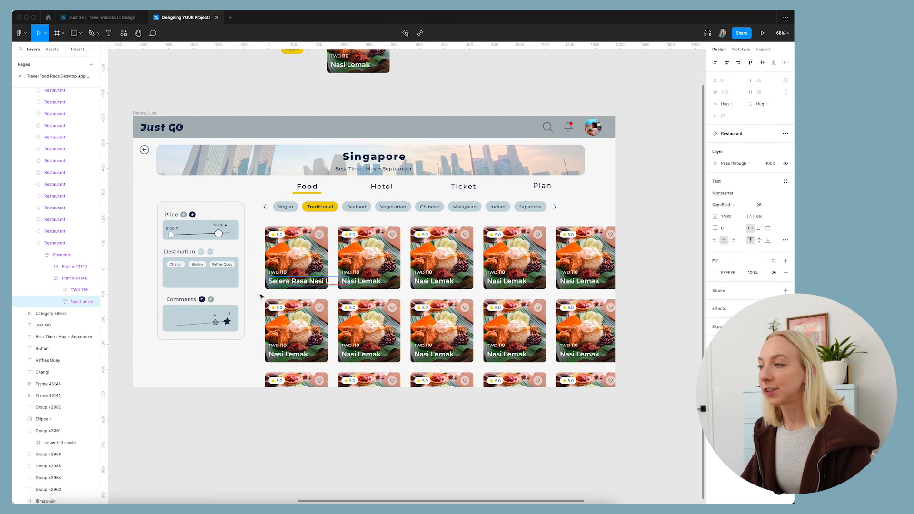
- Undo the name change to Selera Rasa Nasi Lemak on the first restaurant card
key("super+z")
key("Escape")
scroll(333, 142, "up", 3)
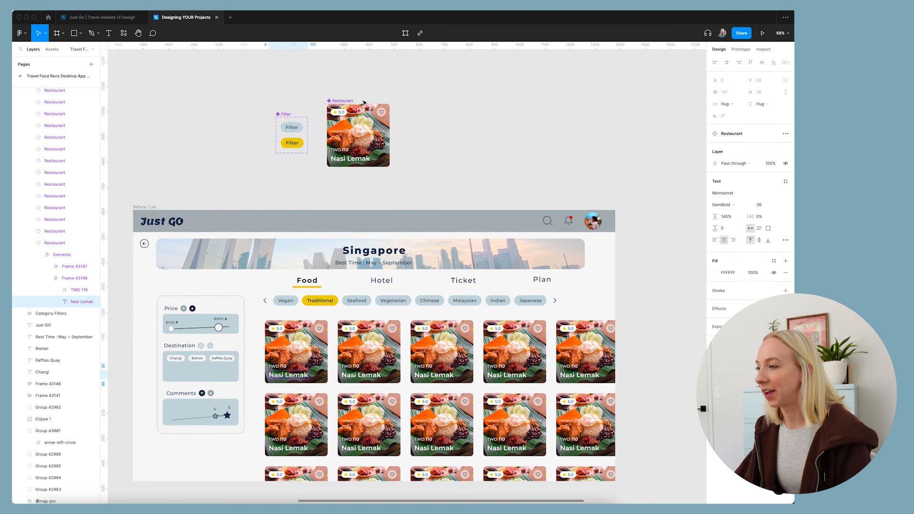
scroll(364, 103, "down", 3)
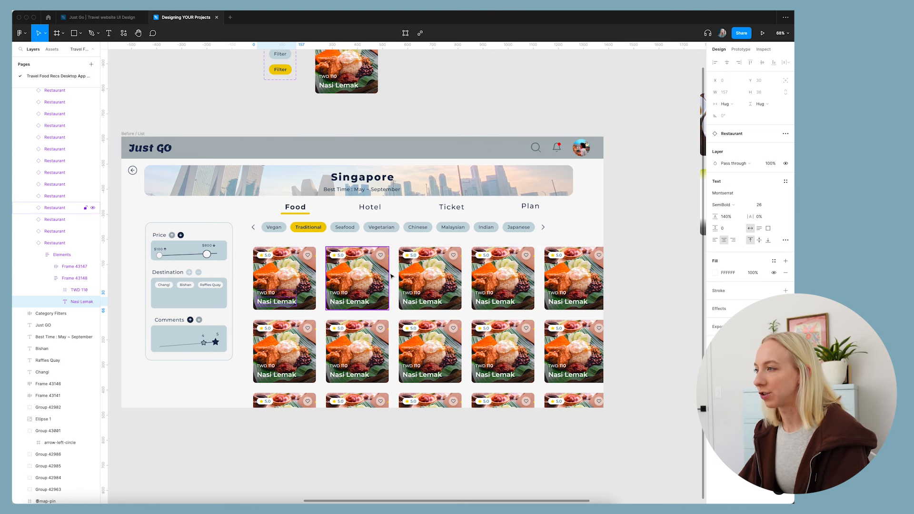
scroll(348, 263, "down", 1)
scroll(347, 263, "right", 1)
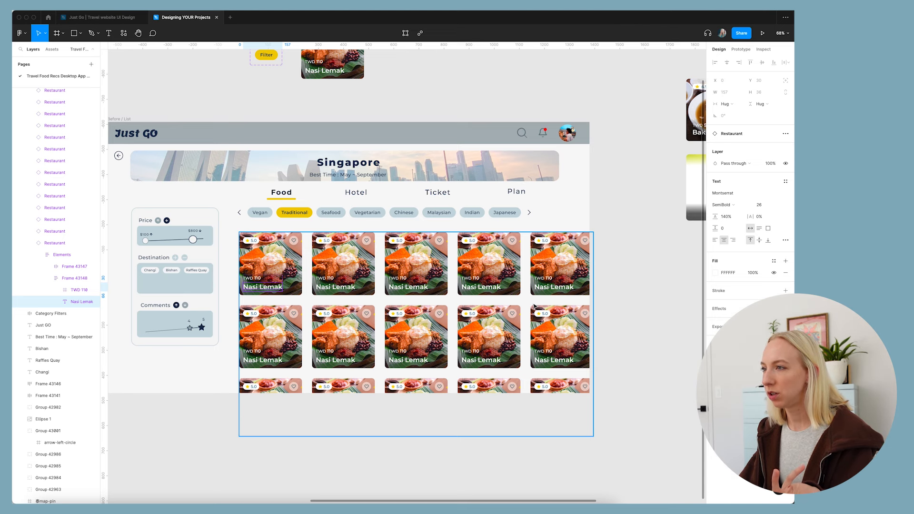
scroll(534, 307, "up", 3)
scroll(534, 306, "left", 2)
- Switch to Google Chrome, search Yelp for japanese food in Denver, CO and examine how the restaurant results are presented
left_click(272, 506)
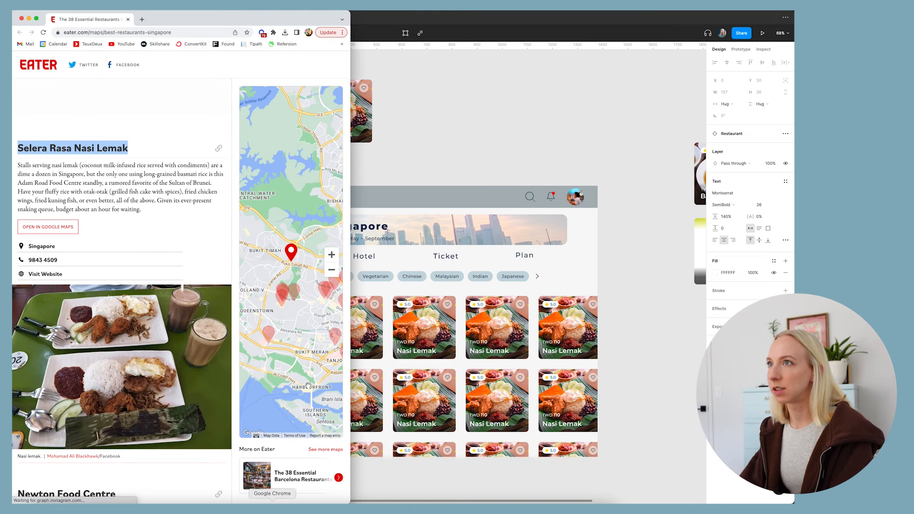
triple_click(102, 69)
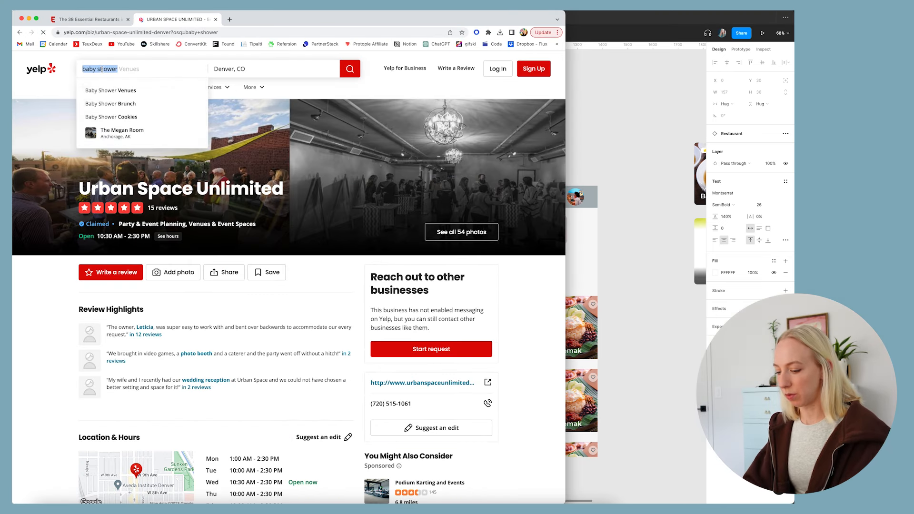
type("japanese food")
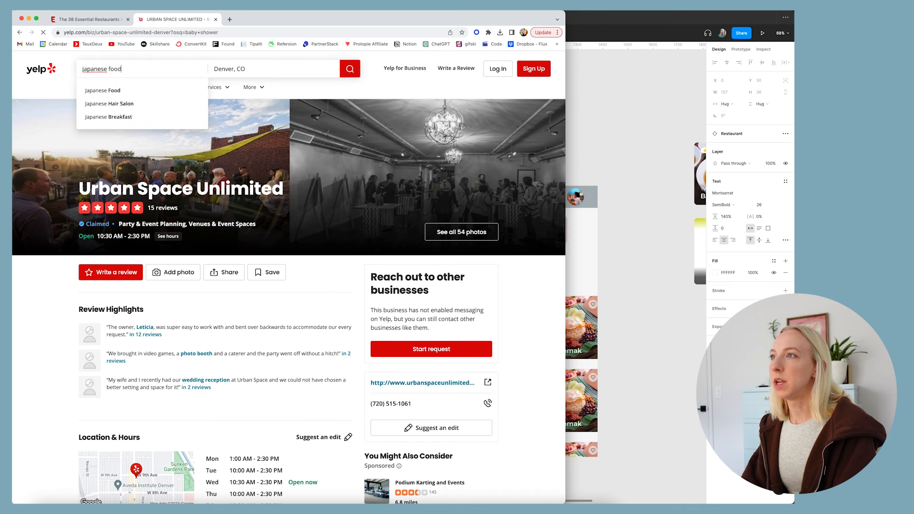
key("Return")
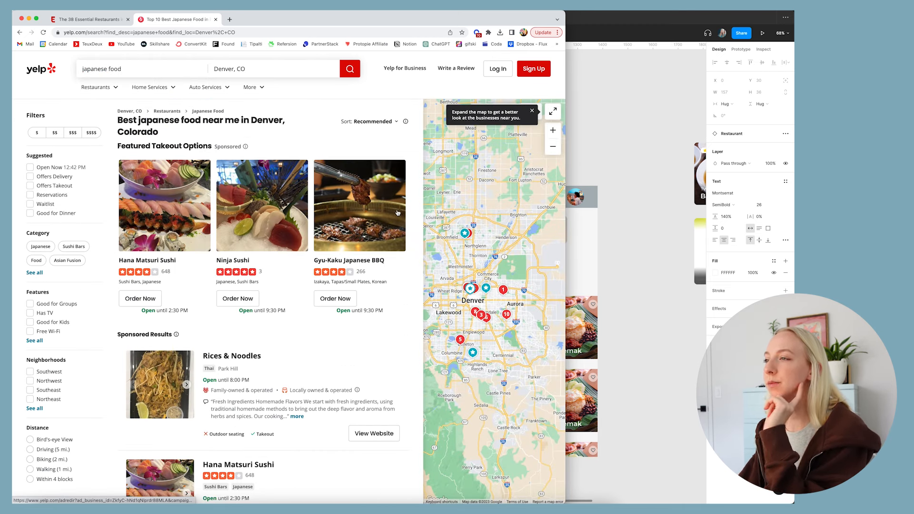
scroll(165, 211, "down", 3)
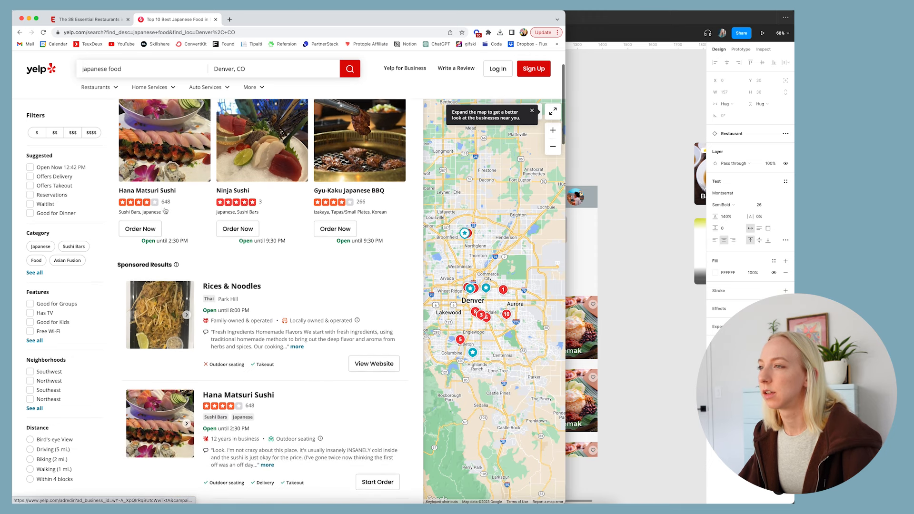
- Examine the ratings, price levels, cuisine tags and review snippets in Yelp's Denver japanese food listings
scroll(165, 211, "up", 3)
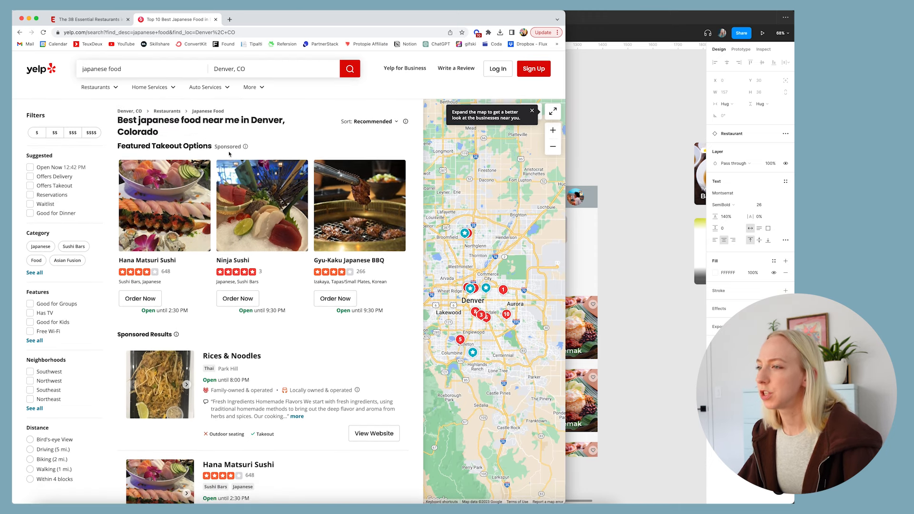
scroll(229, 154, "down", 9)
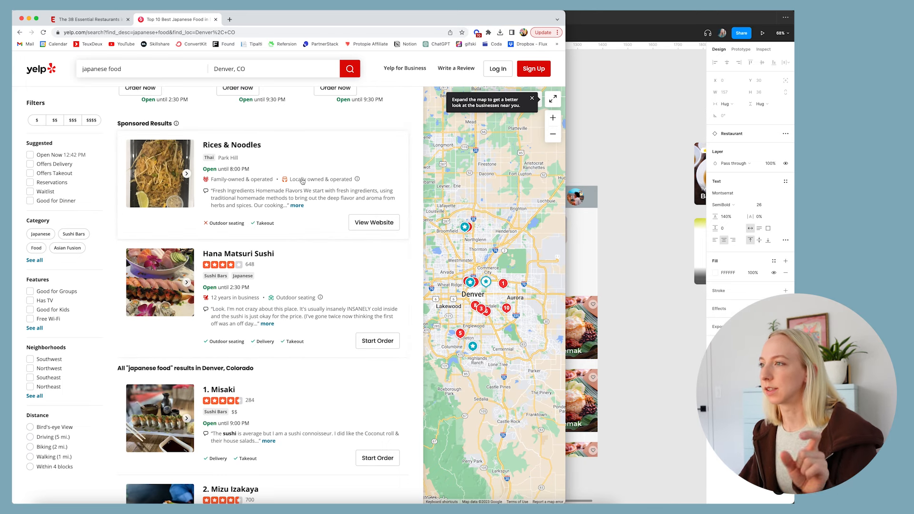
scroll(233, 193, "down", 3)
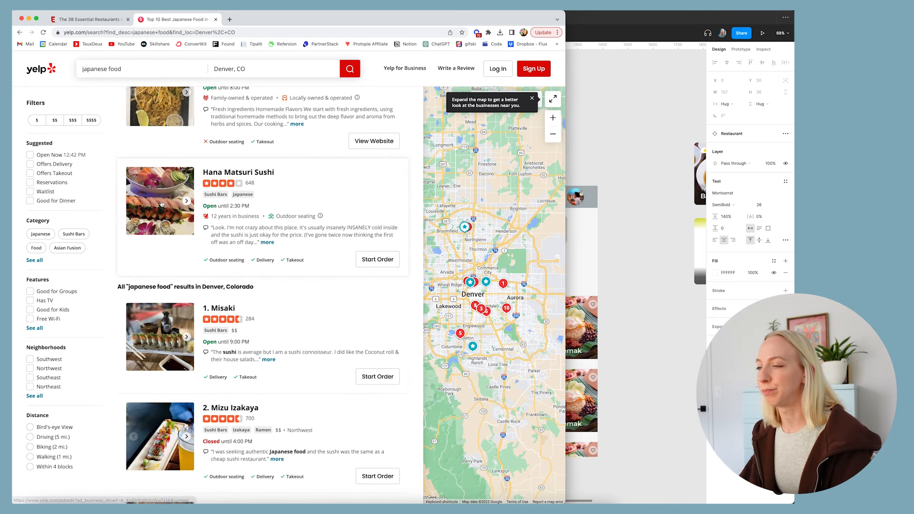
scroll(161, 204, "down", 3)
scroll(162, 204, "down", 3)
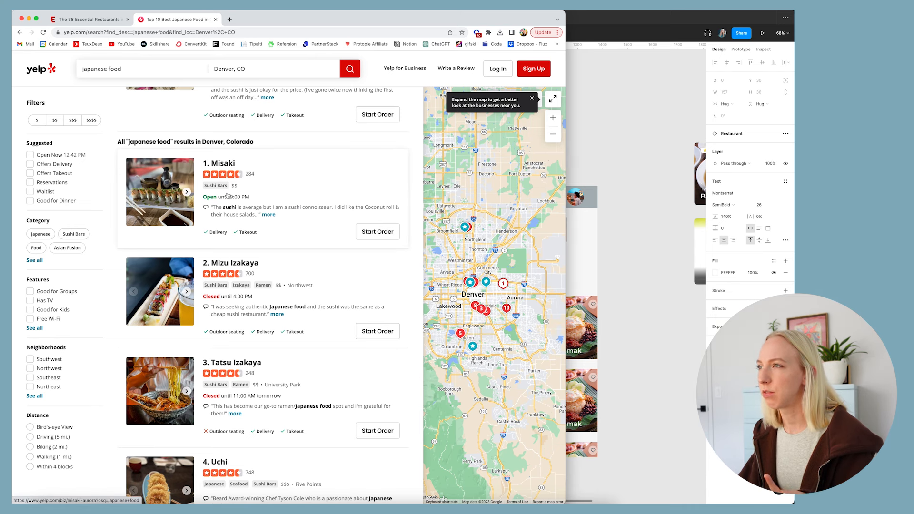
scroll(399, 211, "up", 1)
scroll(397, 212, "down", 3)
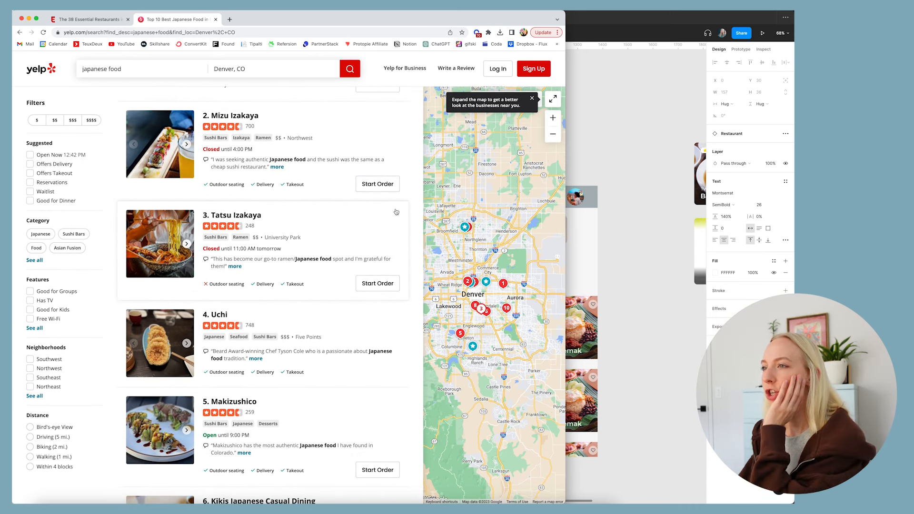
- Capture a screenshot of the Misaki listing, switch to Figma and place it beside the Restaurant component as reference
scroll(309, 218, "up", 5)
scroll(290, 219, "up", 1)
key("super+shift+4")
left_click_drag(119, 184, 412, 280)
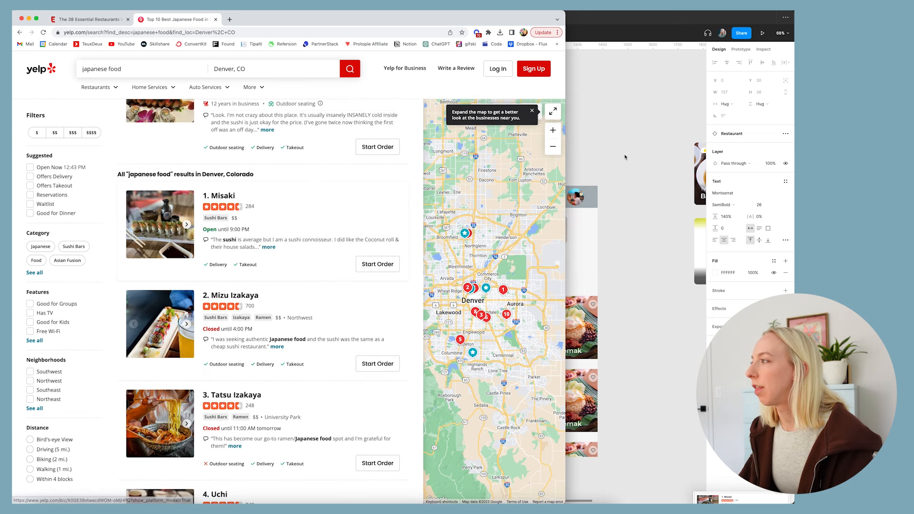
left_click(621, 156)
left_click_drag(708, 498, 453, 118)
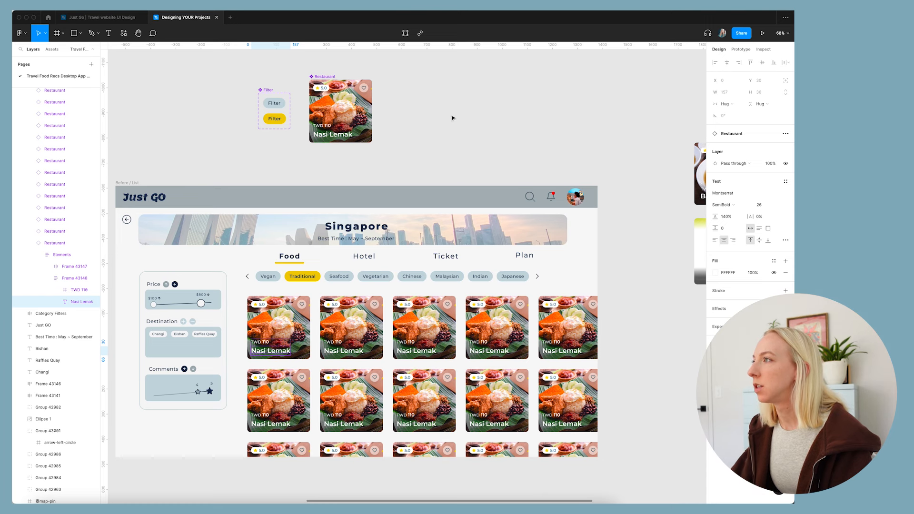
left_click_drag(388, 106, 451, 101)
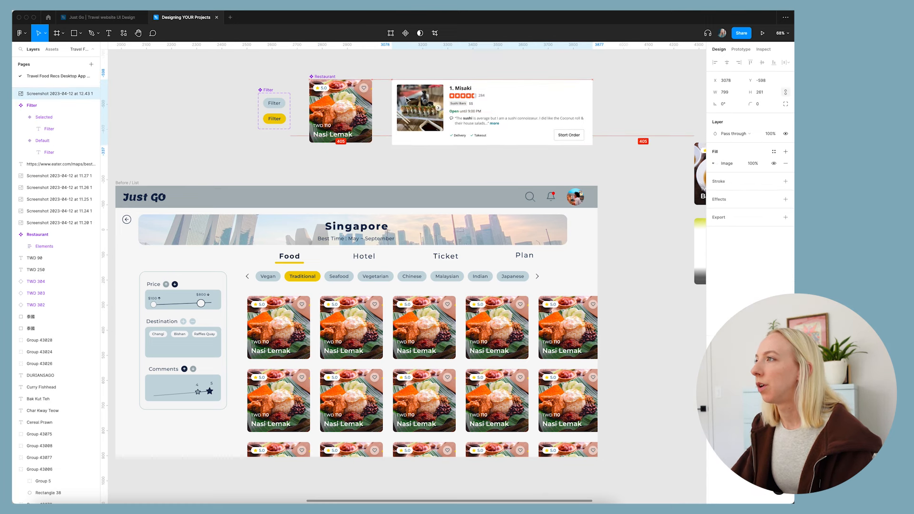
- Move the Restaurant component above the Misaki reference screenshot and widen it to about 690
key("Escape")
scroll(456, 181, "up", 4)
scroll(456, 182, "up", 3)
left_click_drag(340, 264, 341, 174)
scroll(490, 167, "up", 5)
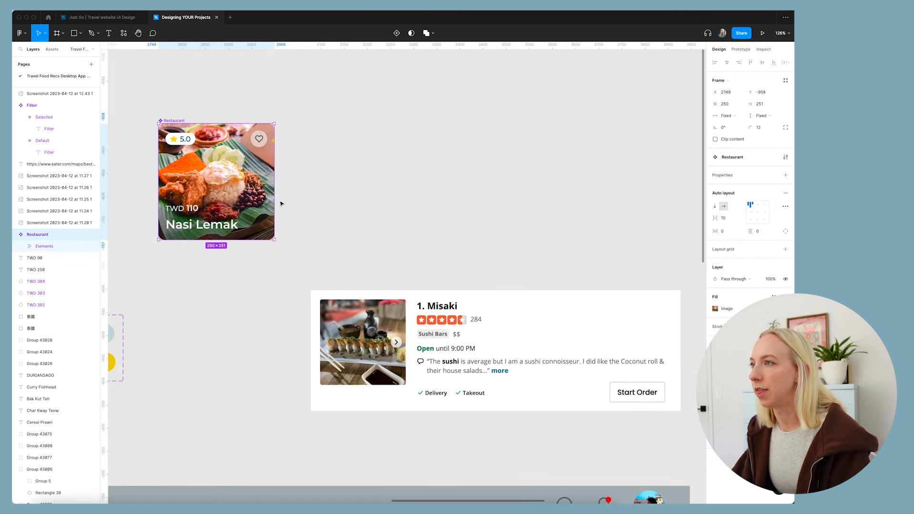
left_click_drag(275, 182, 481, 182)
- Move the Restaurant Grid out of the Before / List frame onto the empty canvas below it
scroll(376, 188, "down", 8)
scroll(380, 191, "down", 5)
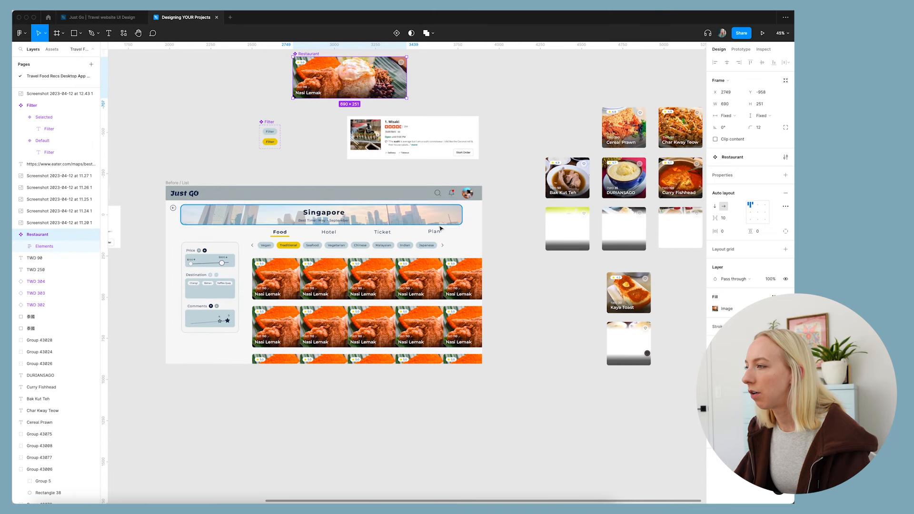
left_click_drag(306, 281, 308, 424)
left_click(420, 384)
scroll(326, 353, "down", 5)
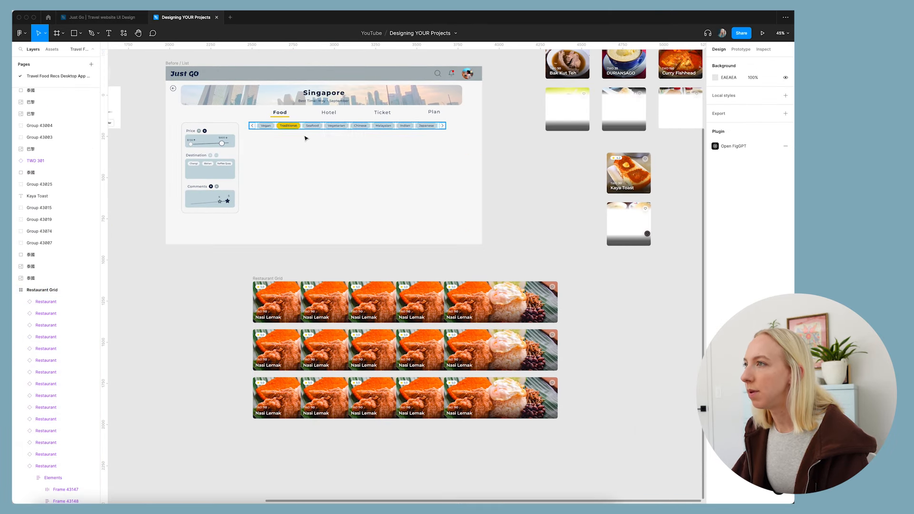
- Check the Before / List frame's dimensions and set the Restaurant component's width to 800
scroll(319, 143, "up", 3)
scroll(353, 181, "up", 1)
scroll(369, 220, "down", 2)
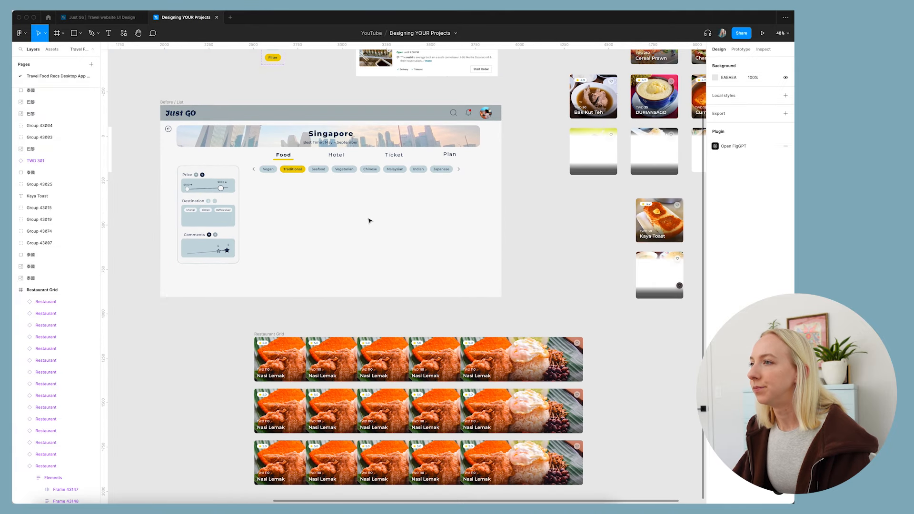
scroll(369, 220, "up", 3)
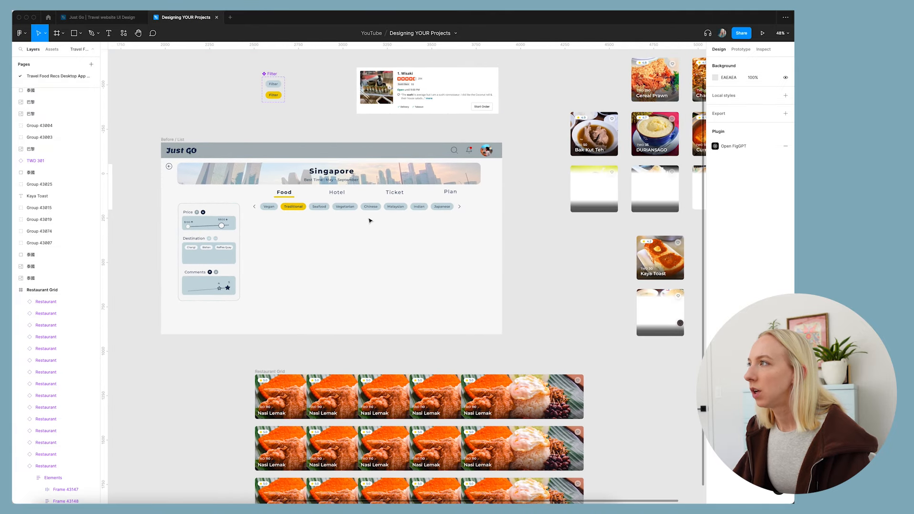
scroll(369, 220, "up", 3)
scroll(302, 292, "up", 3)
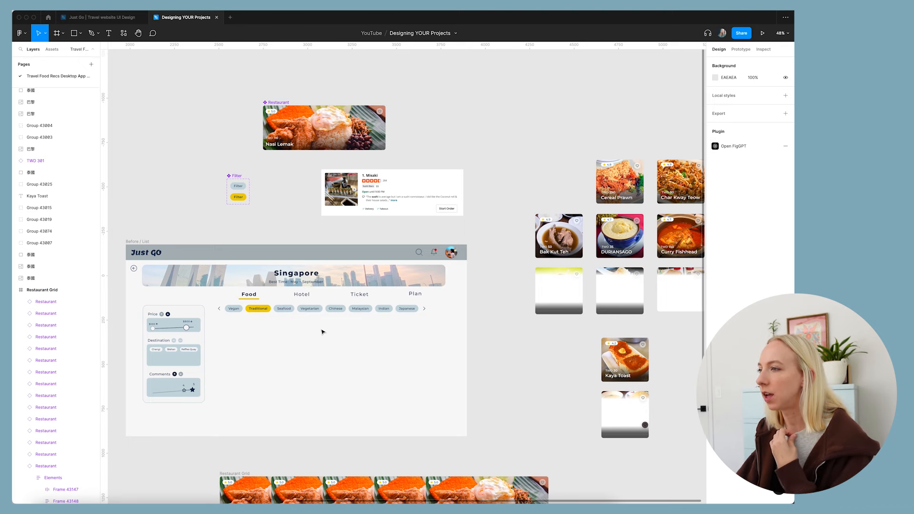
left_click(142, 243)
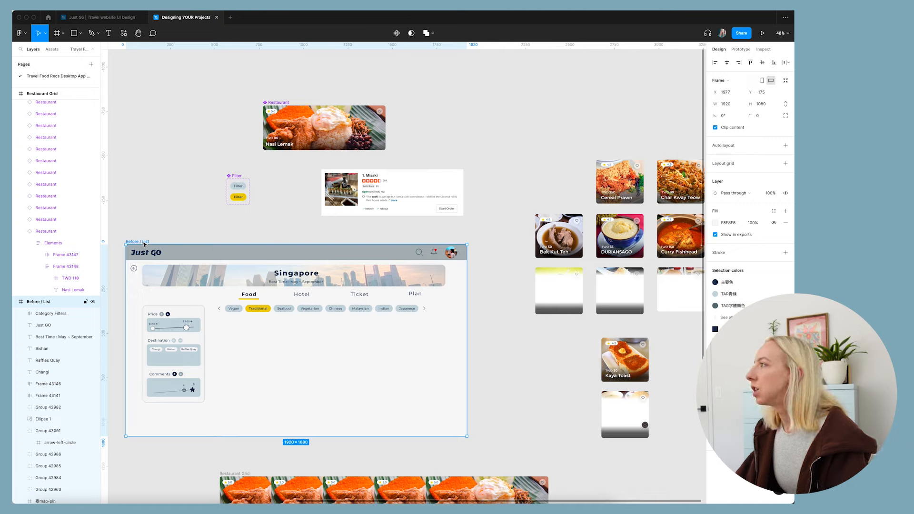
left_click(416, 131)
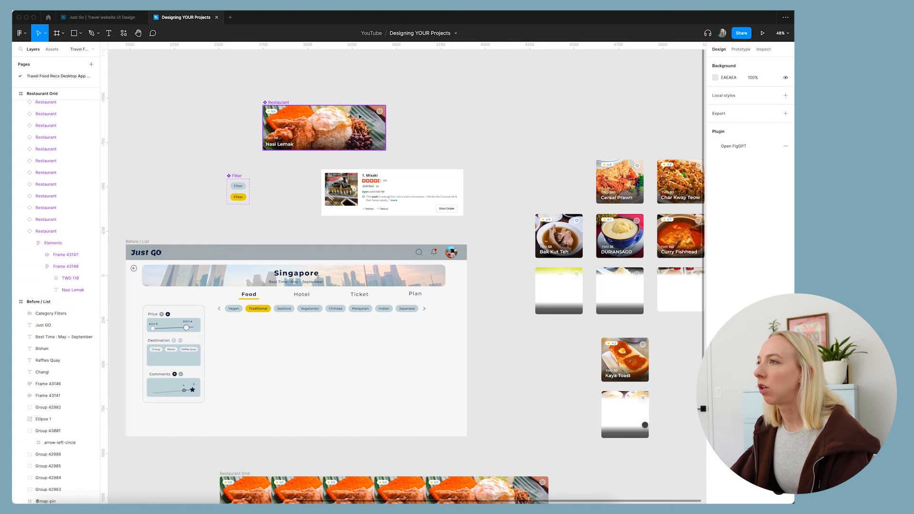
left_click(374, 128)
left_click(734, 107)
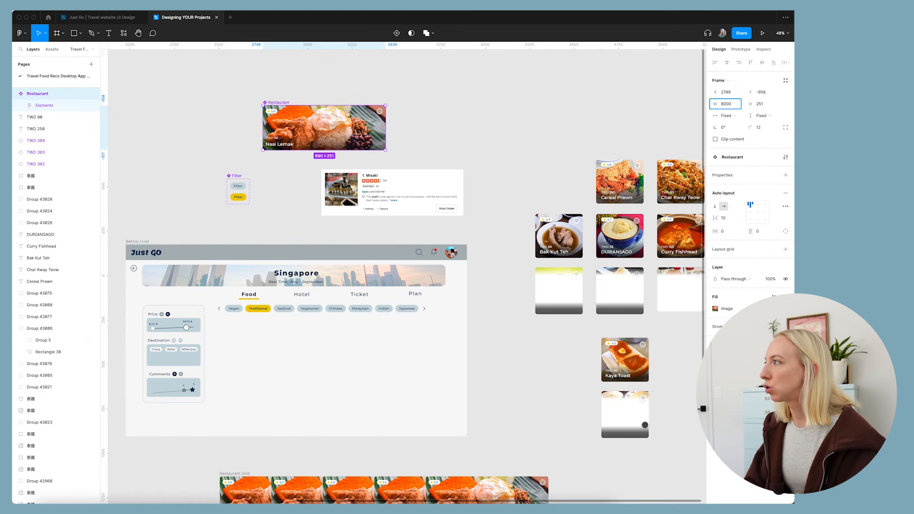
type("800")
key("Return")
- Compare the widened Restaurant component's price and name layout with the Misaki reference listing
scroll(343, 119, "up", 5)
scroll(347, 111, "up", 2)
scroll(355, 98, "down", 2)
scroll(357, 92, "up", 1)
left_click(359, 97)
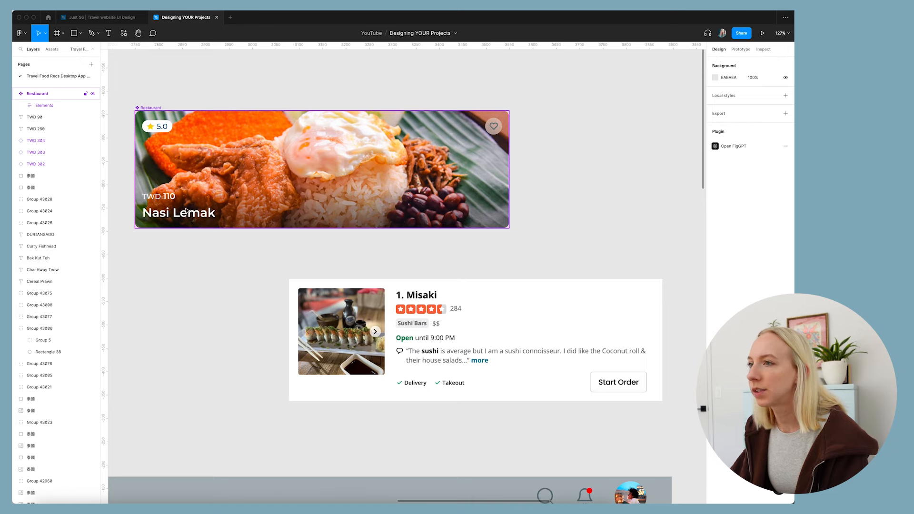
left_click(148, 192, "super")
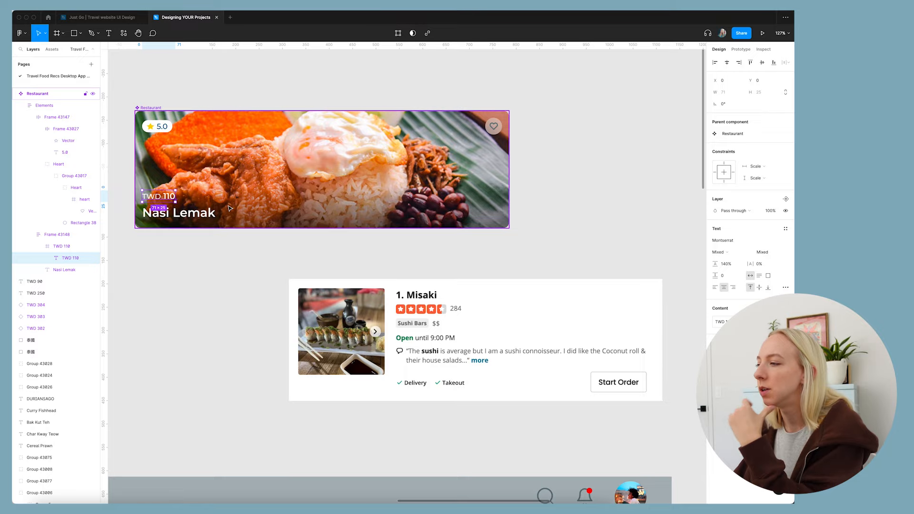
scroll(265, 210, "down", 5)
scroll(266, 209, "down", 4)
scroll(266, 210, "up", 5)
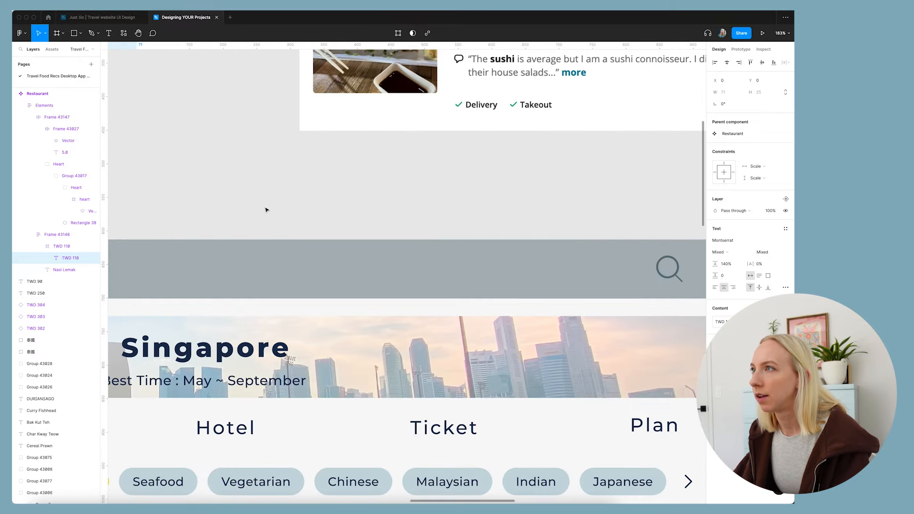
scroll(265, 210, "up", 7)
scroll(266, 210, "down", 5)
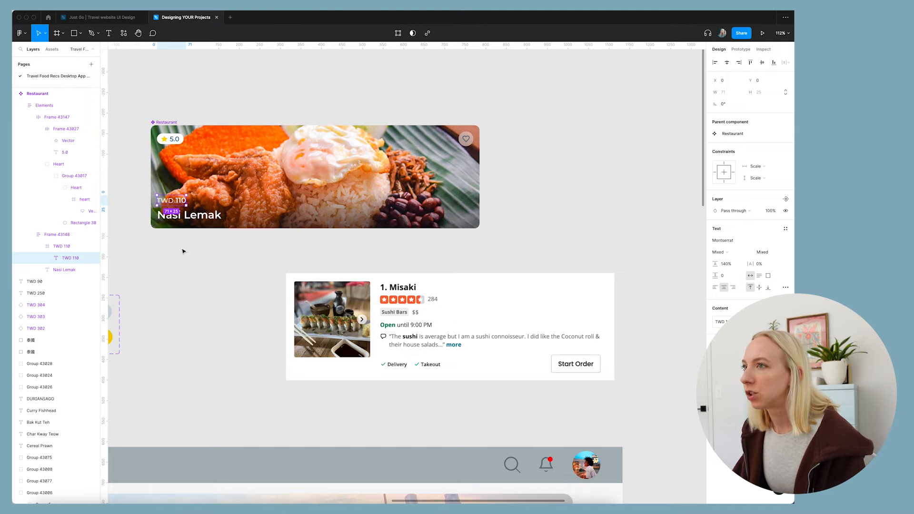
- Inspect the star rating badge on the Restaurant component and compare it with the rating in the Misaki listing
left_click(189, 157)
key("shift+2")
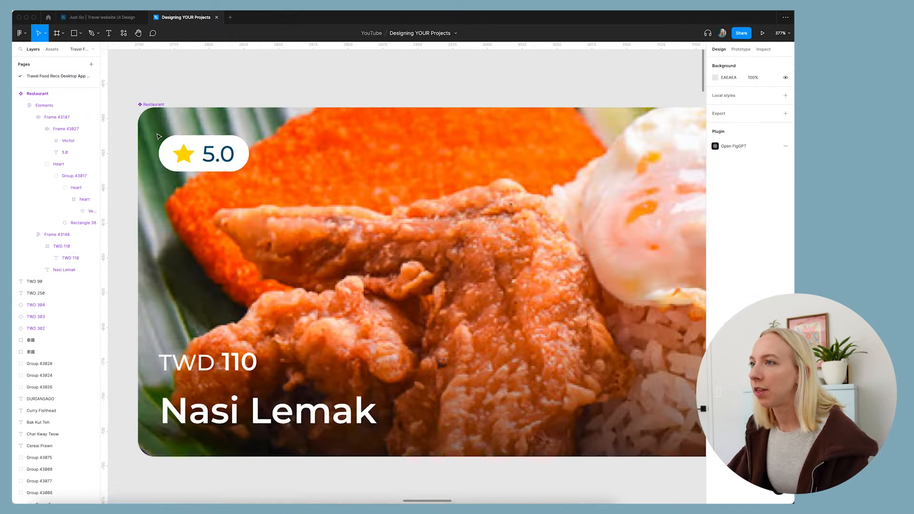
double_click(190, 157)
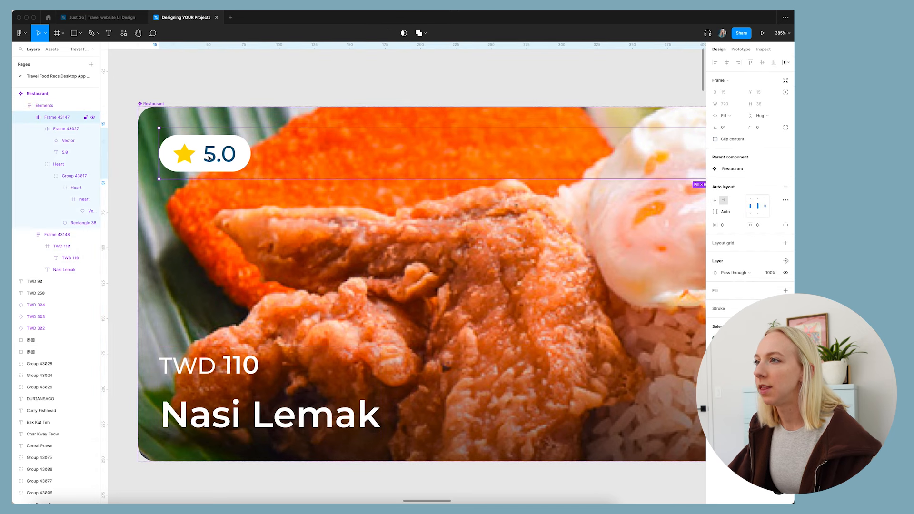
double_click(198, 155)
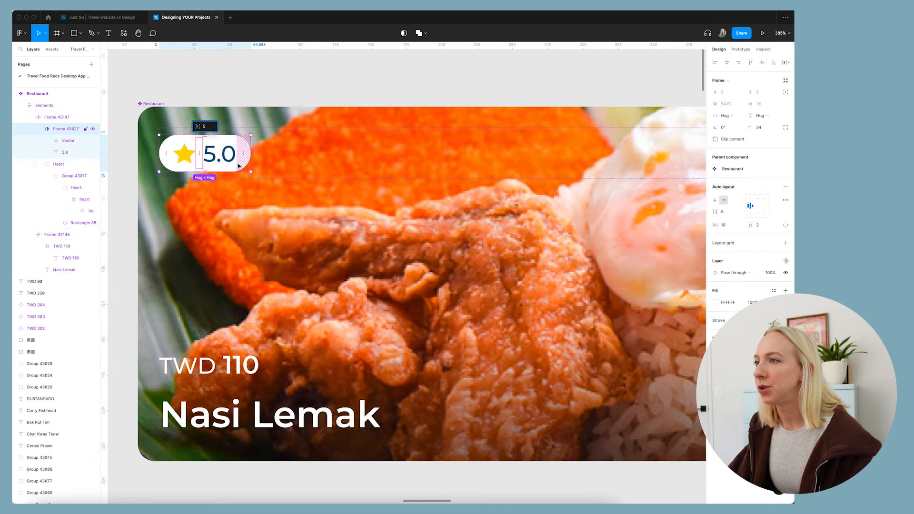
scroll(213, 167, "down", 5)
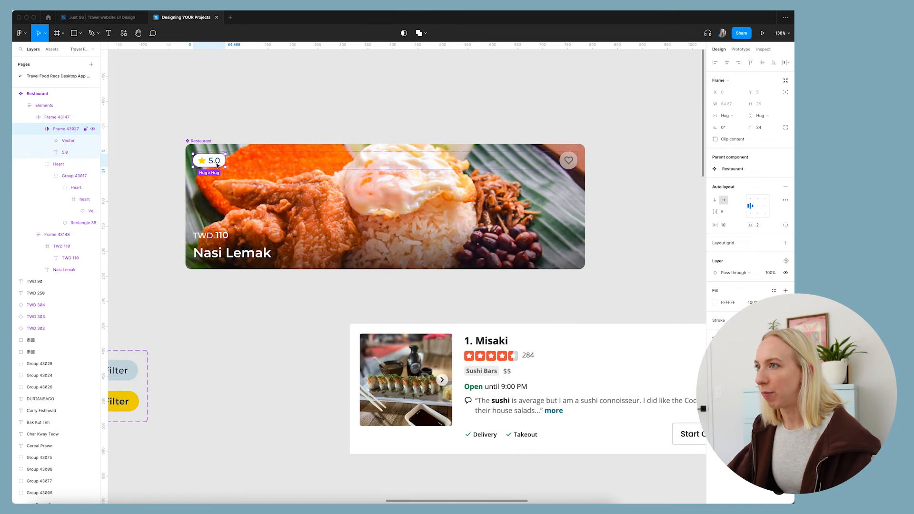
scroll(203, 233, "left", 2)
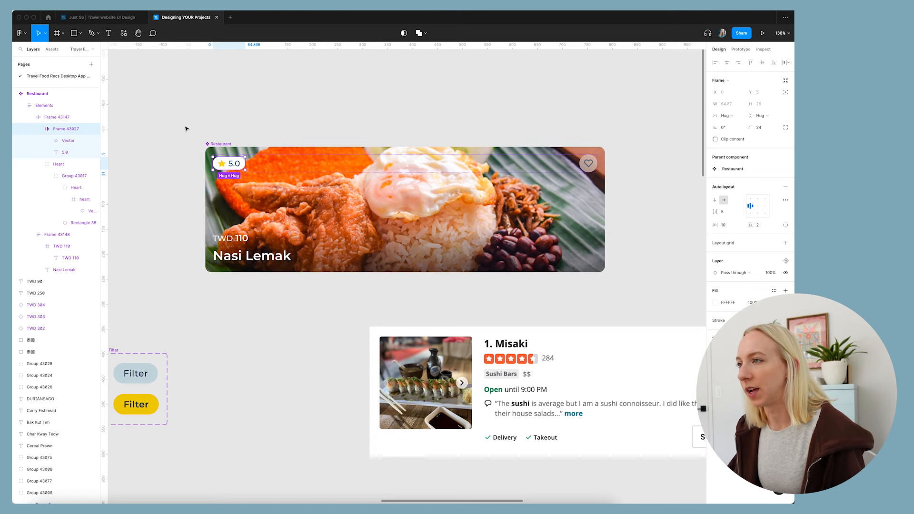
scroll(222, 169, "up", 5)
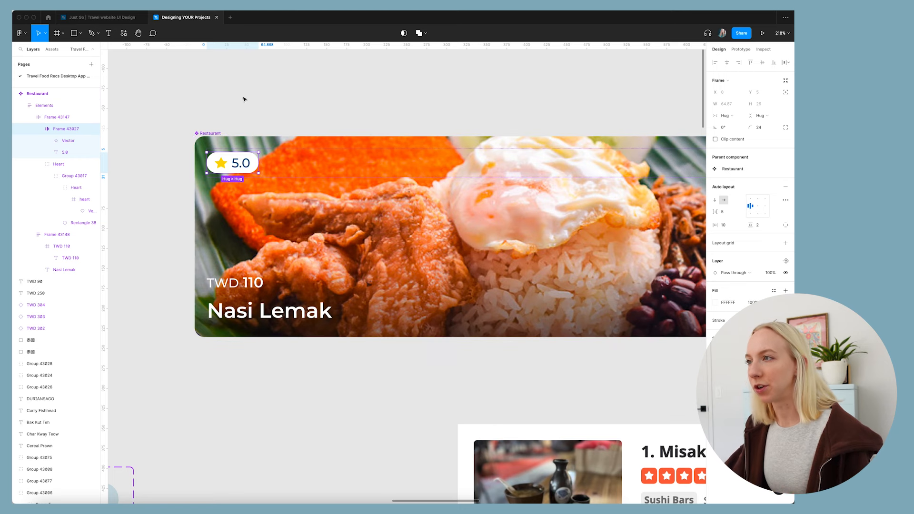
- Duplicate the 5.0 text inside the Restaurant component's star rating badge
double_click(243, 165)
left_click(259, 118)
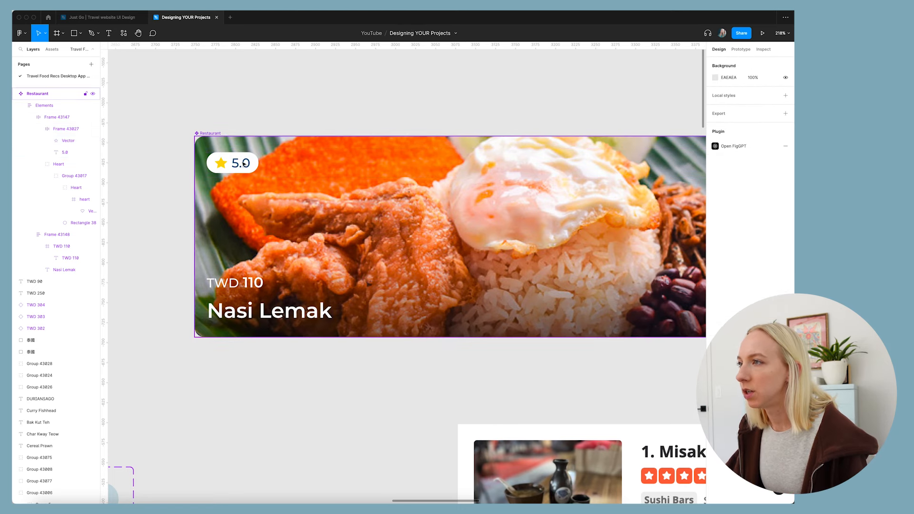
double_click(243, 163)
scroll(243, 165, "up", 3)
double_click(248, 165)
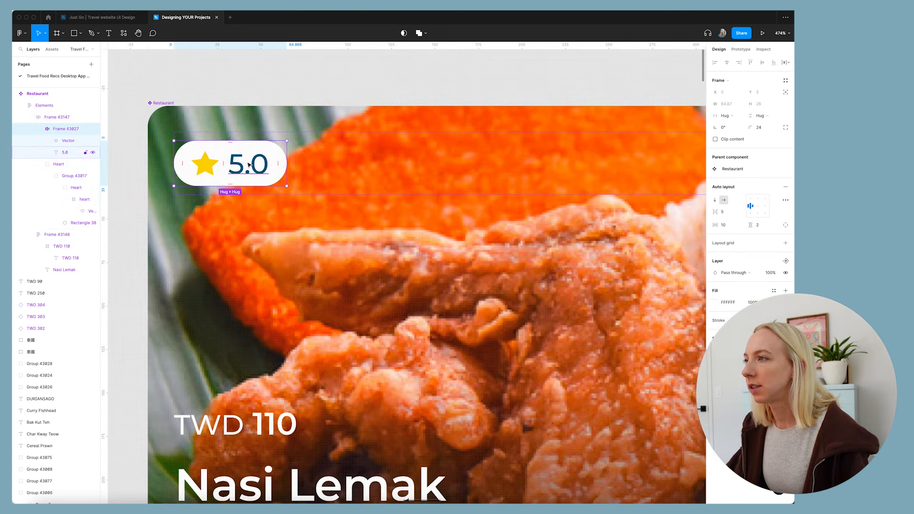
key("super+d")
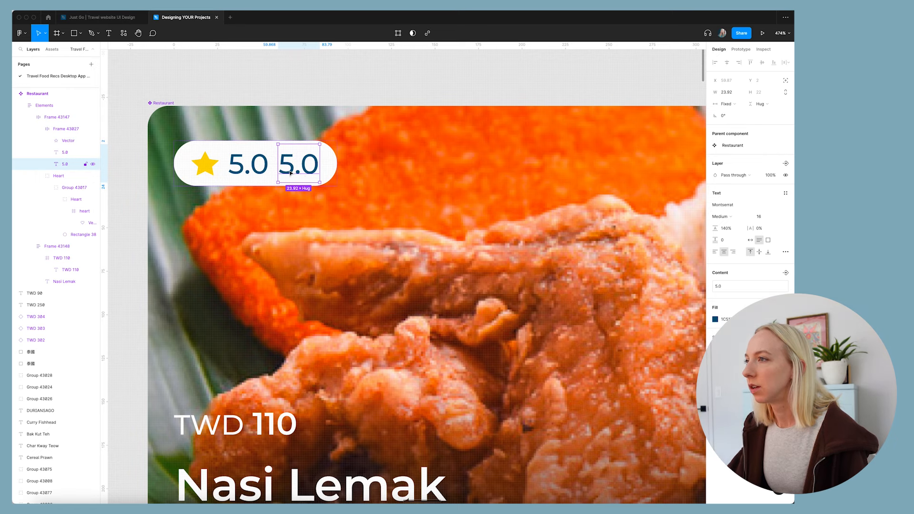
- Replace the duplicated rating text in the badge with a | divider
double_click(285, 167)
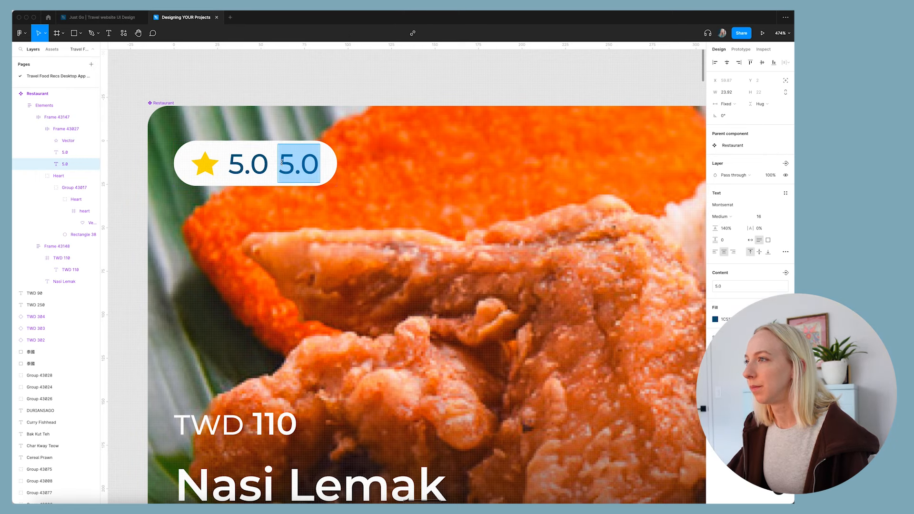
scroll(281, 162, "down", 5)
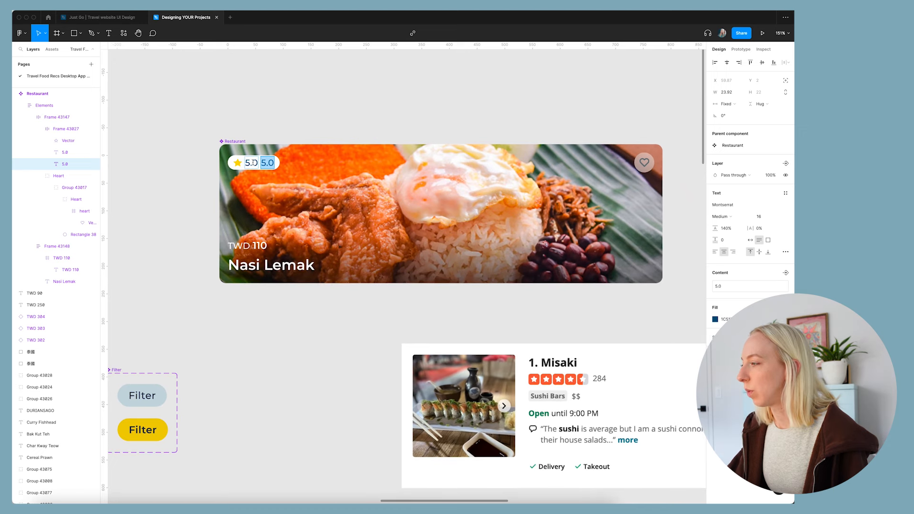
scroll(295, 155, "up", 4)
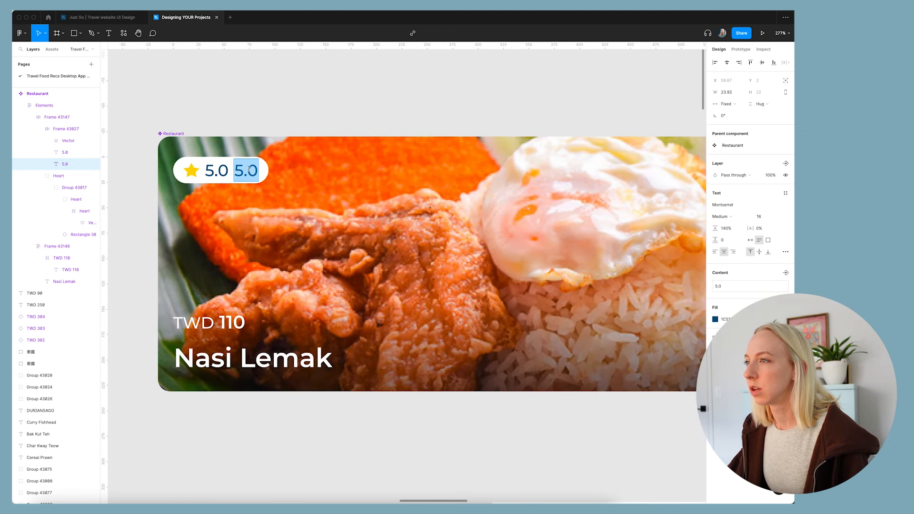
key("BackSpace")
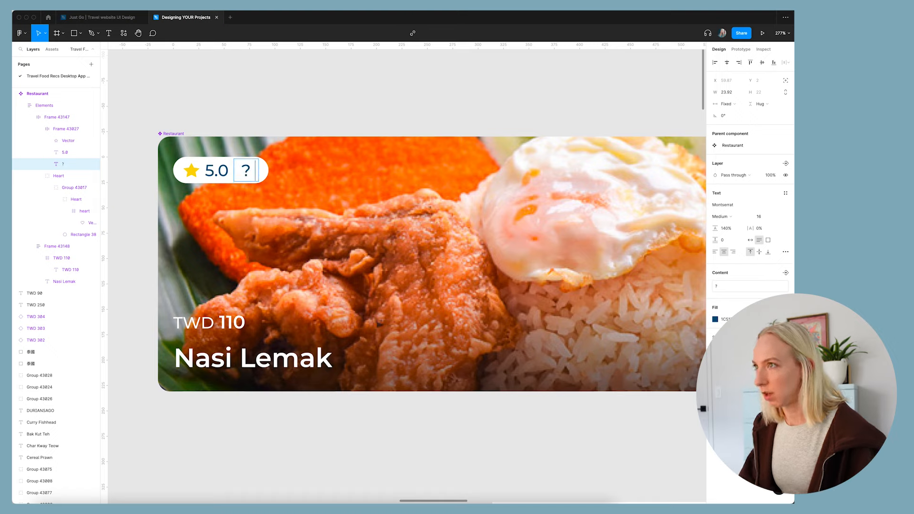
type("|")
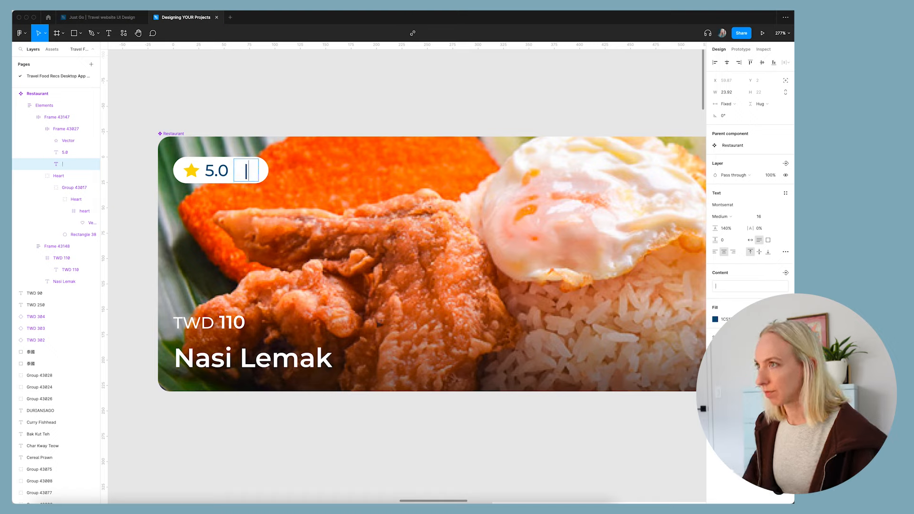
- Extend the badge's divider text to "| 233 Reviews" and widen its text box to 112 so it fits on one line
type(" 23")
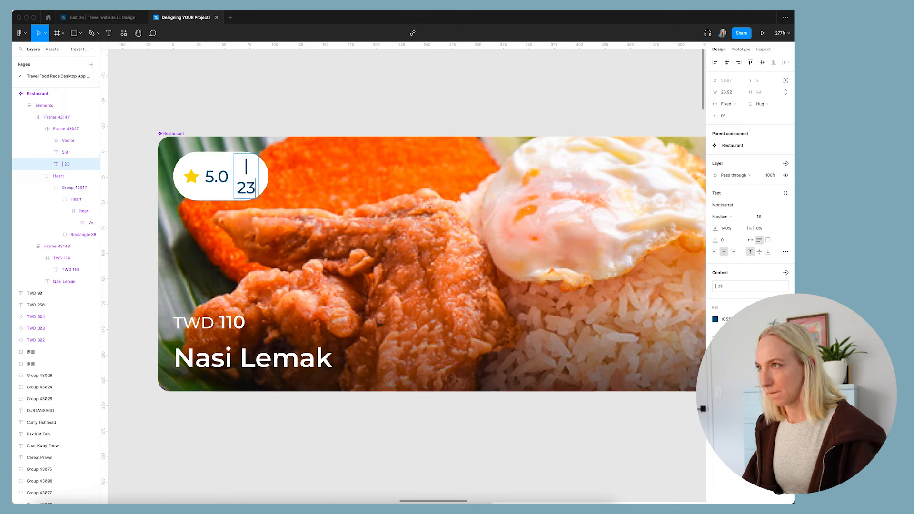
type("3 Reviews")
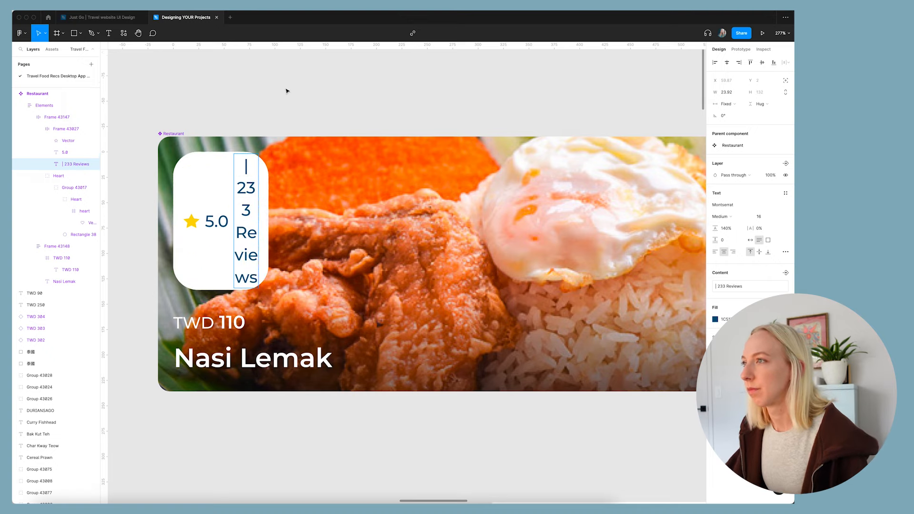
key("Escape")
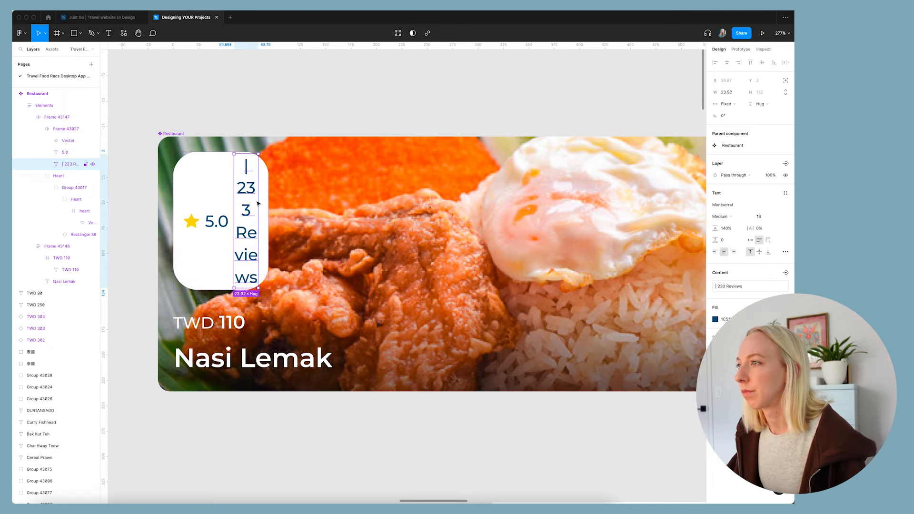
left_click_drag(261, 201, 347, 186)
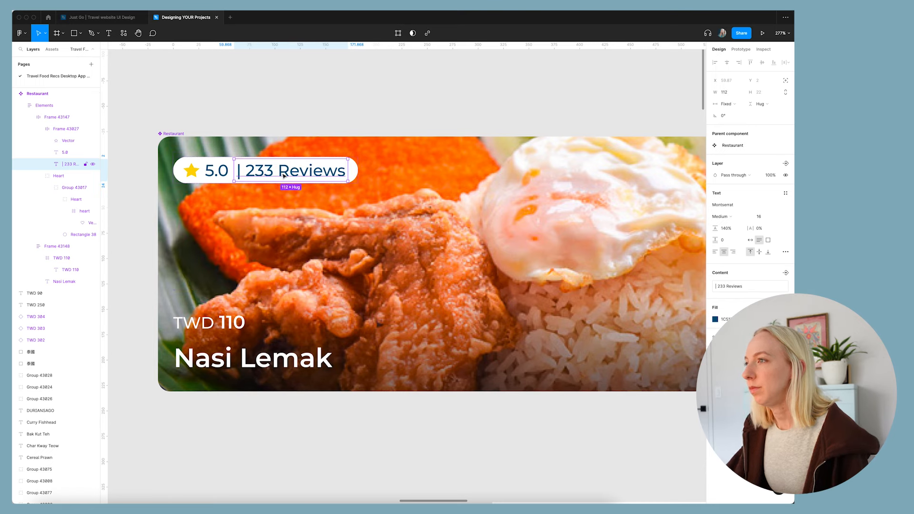
- Set the badge's review text to font size 12 and align it left
left_click(761, 217)
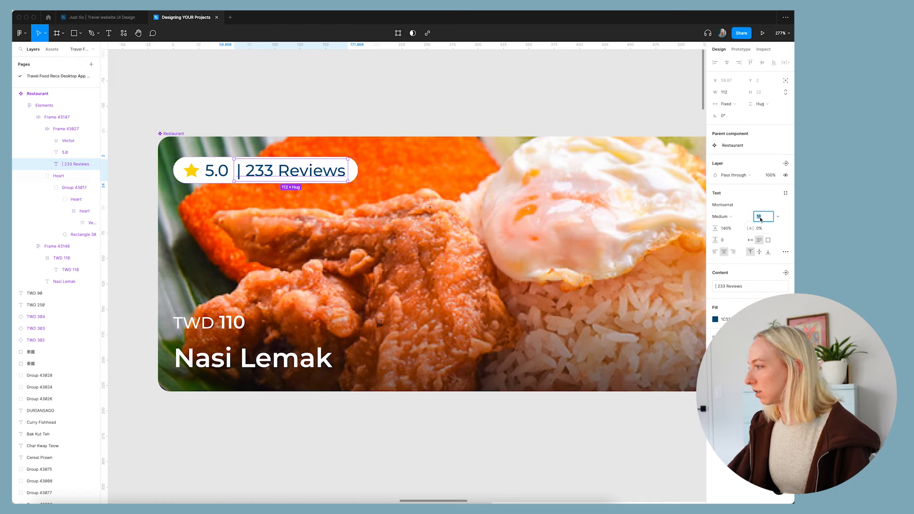
key("Return")
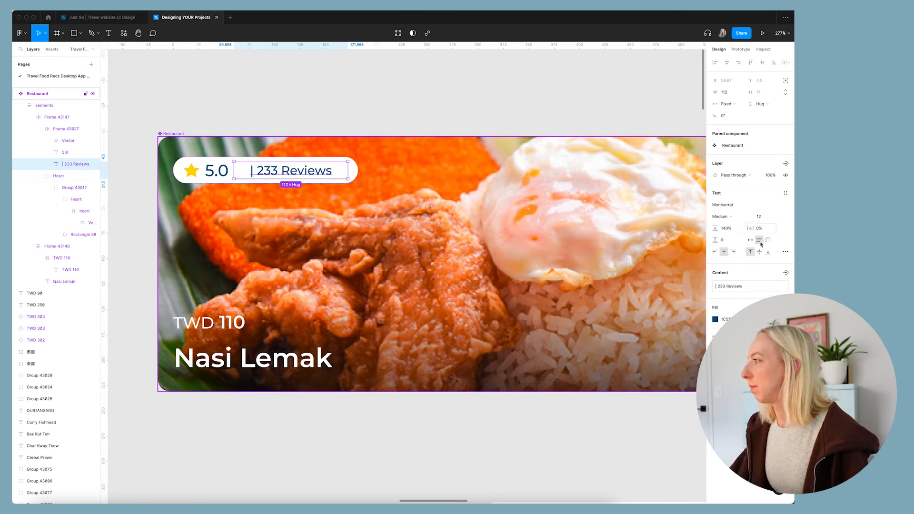
left_click(716, 252)
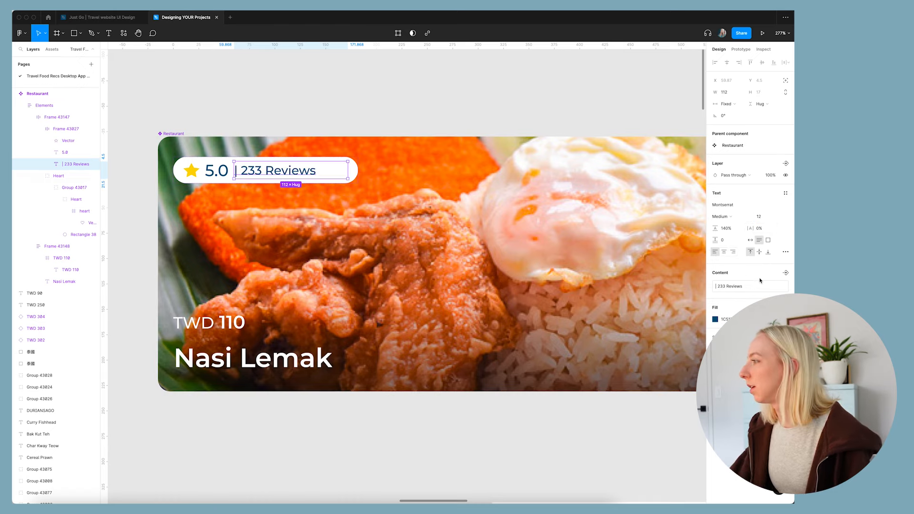
- Change the review text to lowercase "| 233 reviews" and narrow its text box to 78
left_click(730, 287)
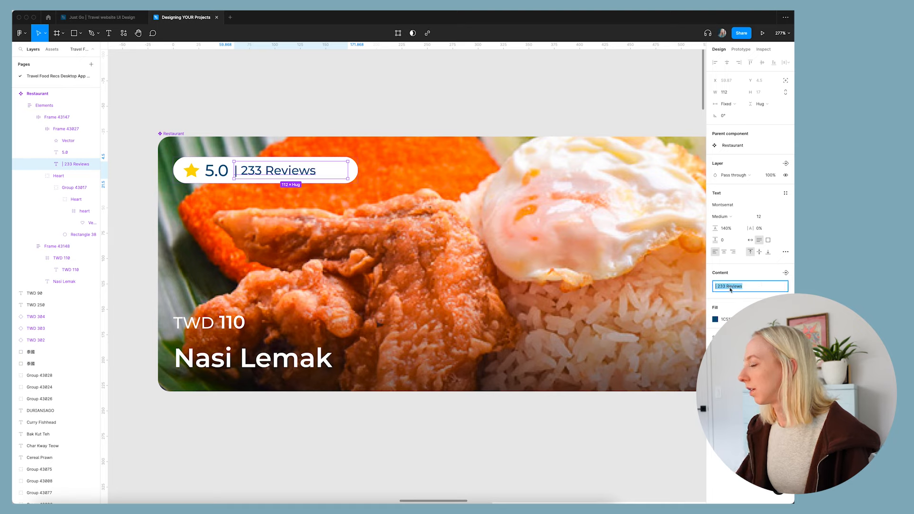
key("Return")
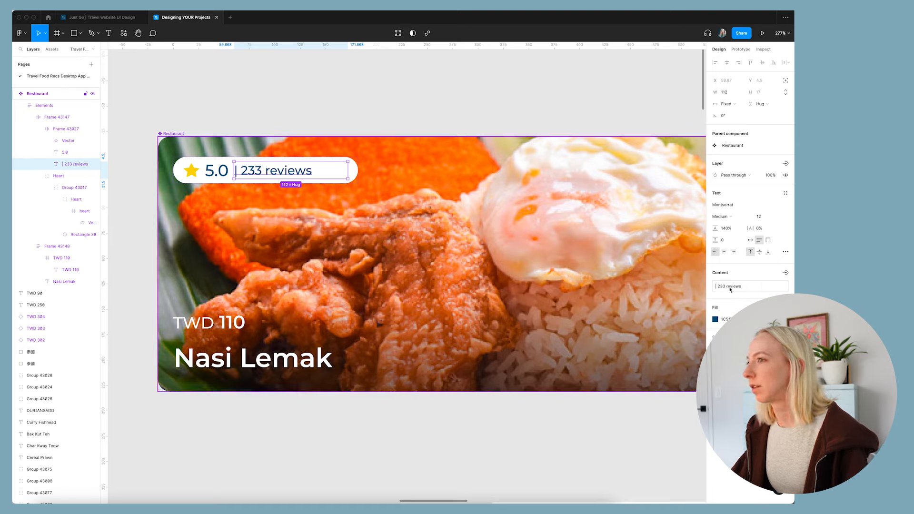
left_click_drag(348, 170, 314, 172)
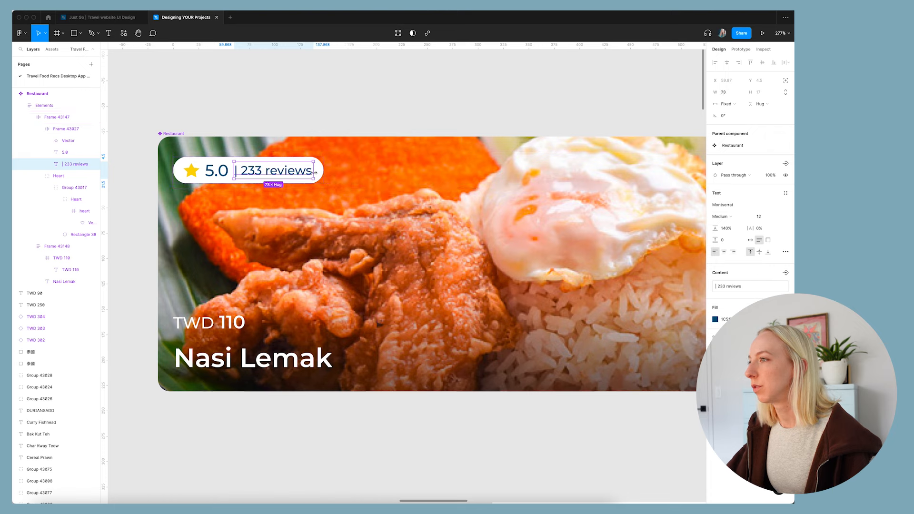
- Try recolouring the review text to a light blue, RGB 161, 187, 207
left_click(717, 319)
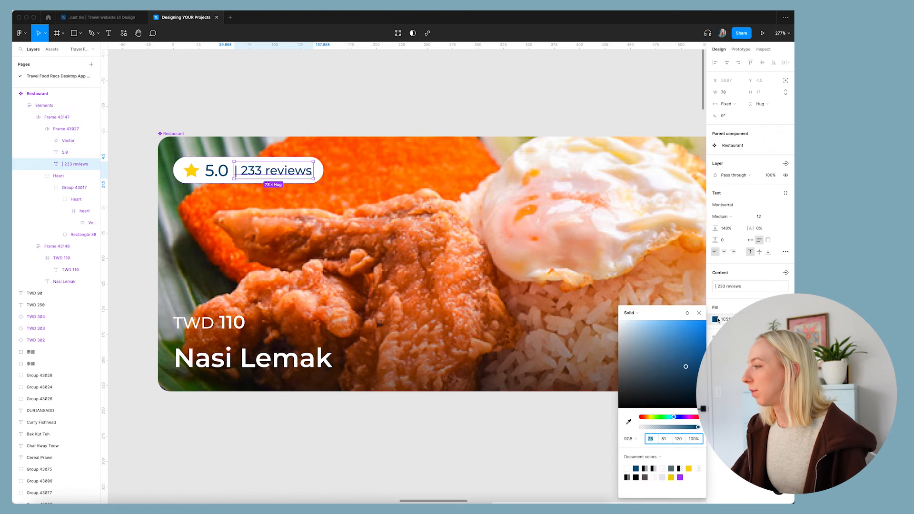
left_click(627, 356)
left_click_drag(630, 355, 638, 351)
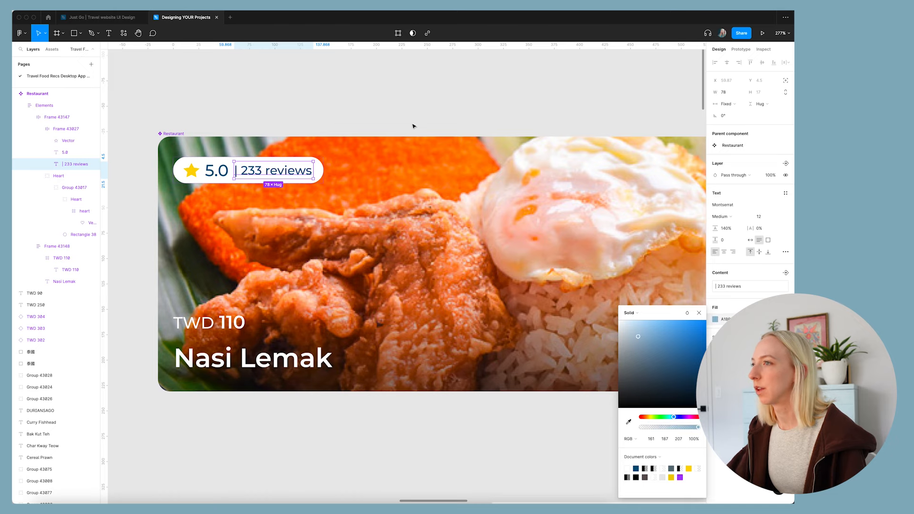
left_click(407, 109)
- Recolour all of the badge's review text to a muted grey, RGB 120, 128, 134
double_click(291, 171)
double_click(291, 171)
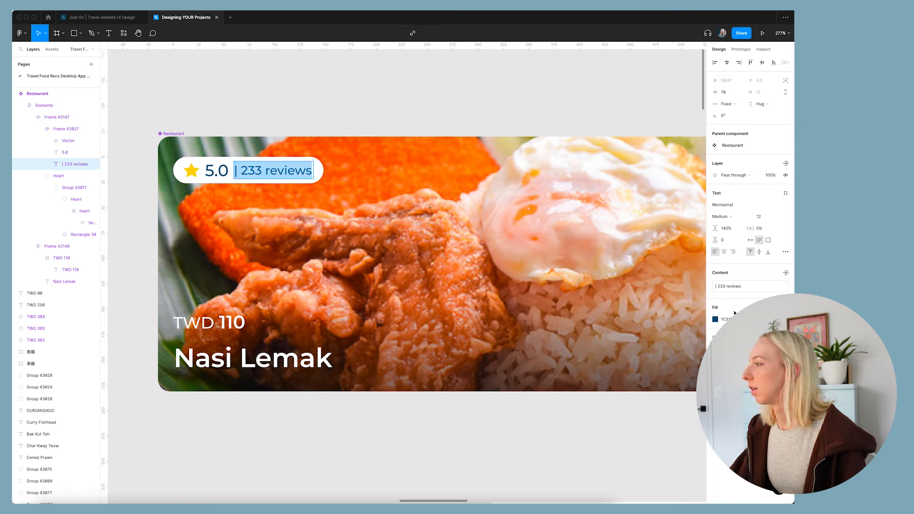
left_click(716, 319)
left_click(627, 364)
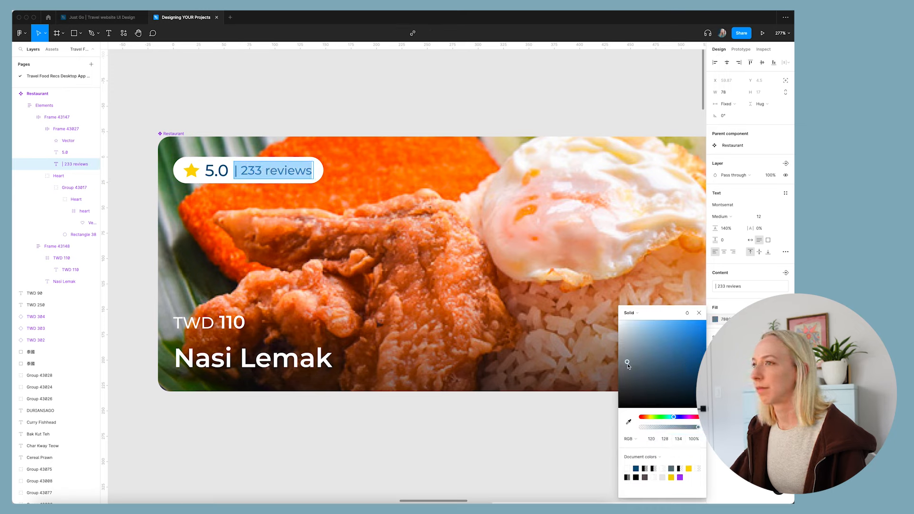
- Delete the | divider and the space before "233 reviews" in the rating badge
left_click(244, 172)
key("BackSpace")
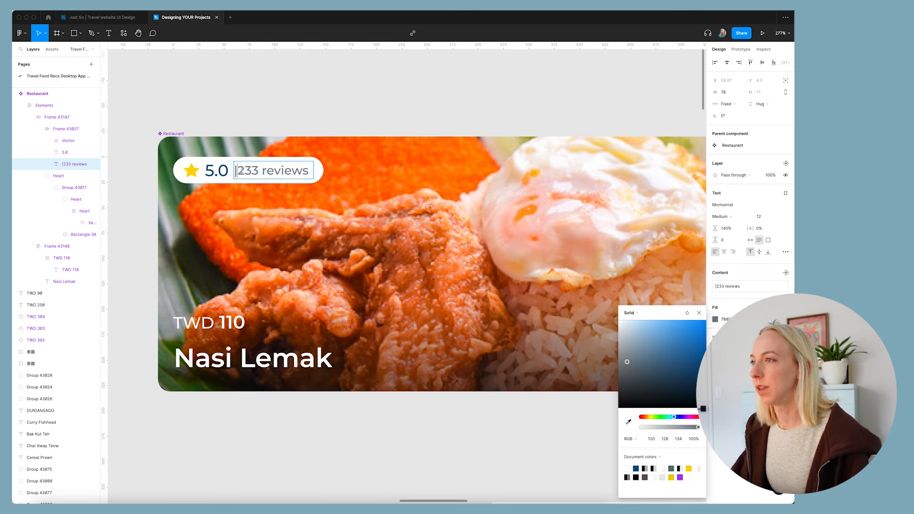
key("BackSpace")
left_click(272, 108)
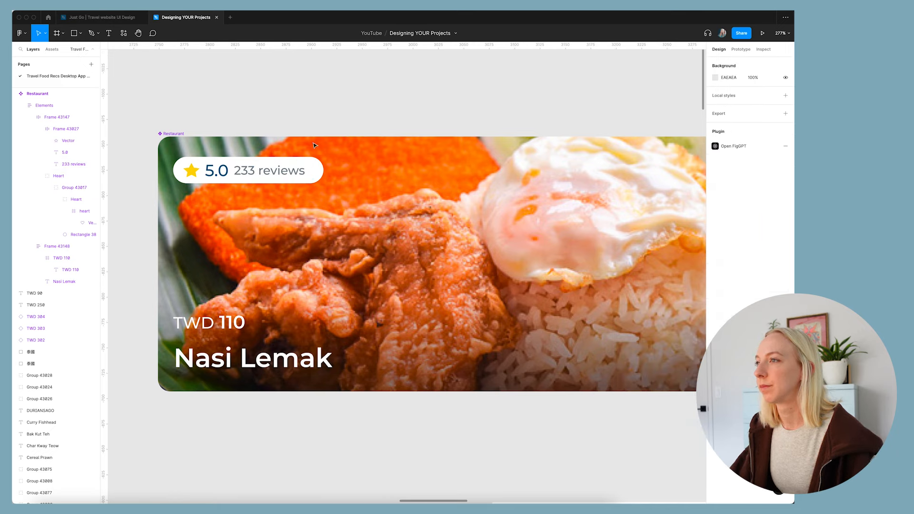
- Narrow the "233 reviews" text box to 70 so the rating badge fits tightly around it
scroll(291, 206, "down", 5)
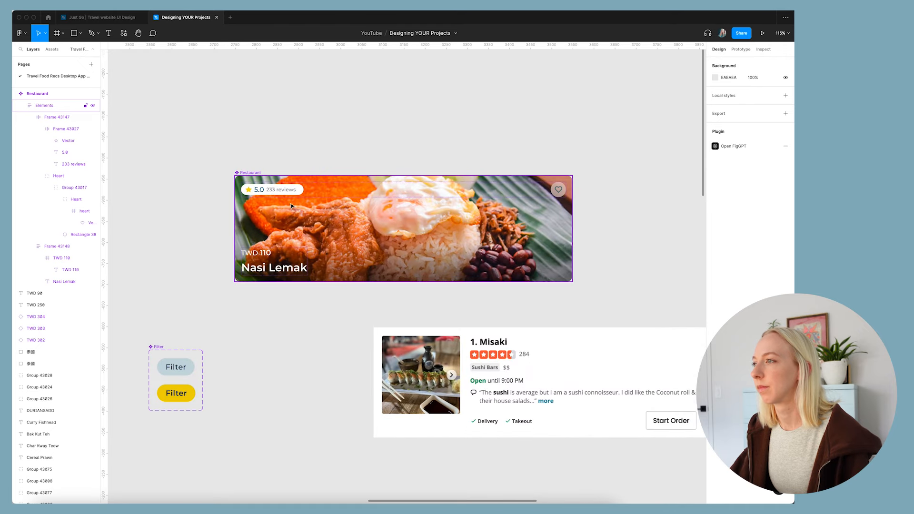
scroll(292, 205, "up", 3)
left_click(276, 188, "super")
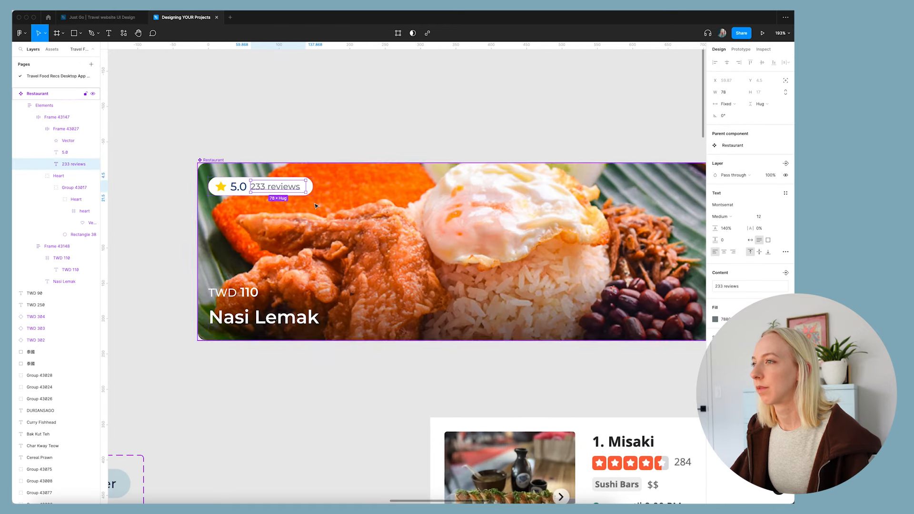
scroll(300, 201, "up", 2)
left_click(245, 130)
scroll(222, 191, "up", 4)
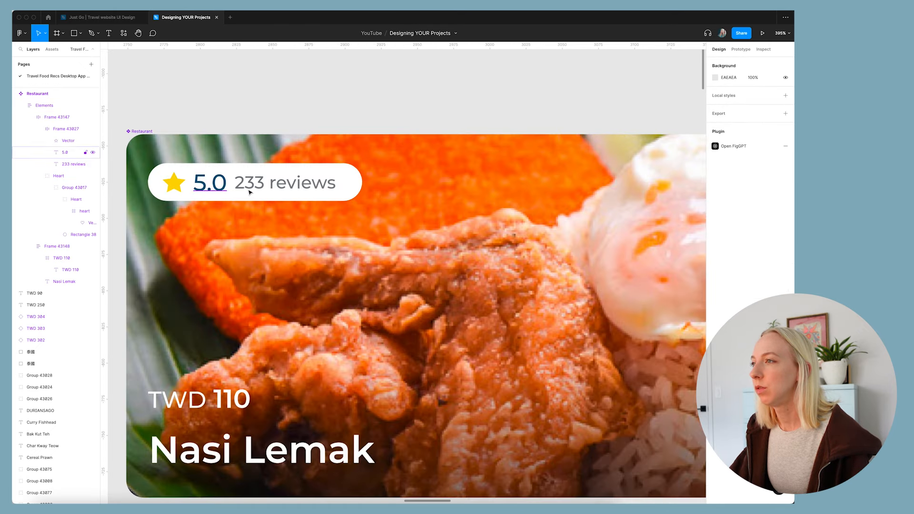
left_click(270, 189, "super")
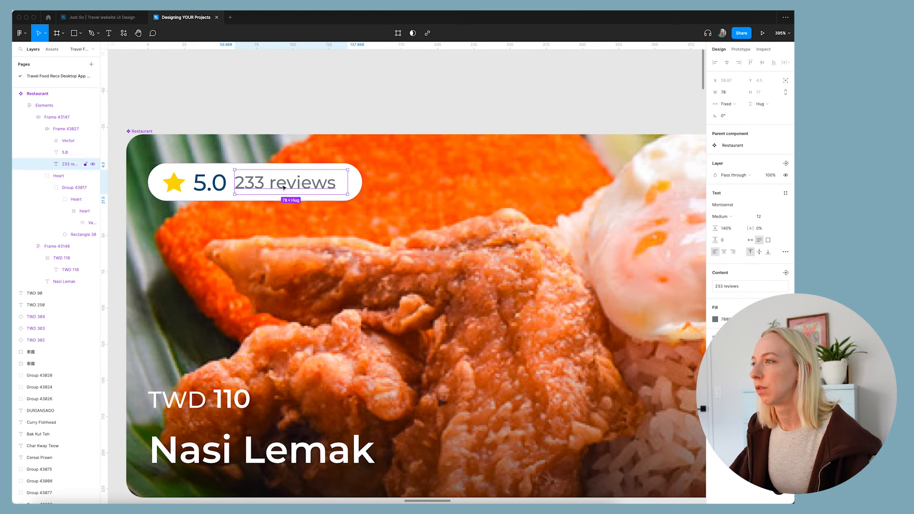
left_click_drag(347, 183, 336, 184)
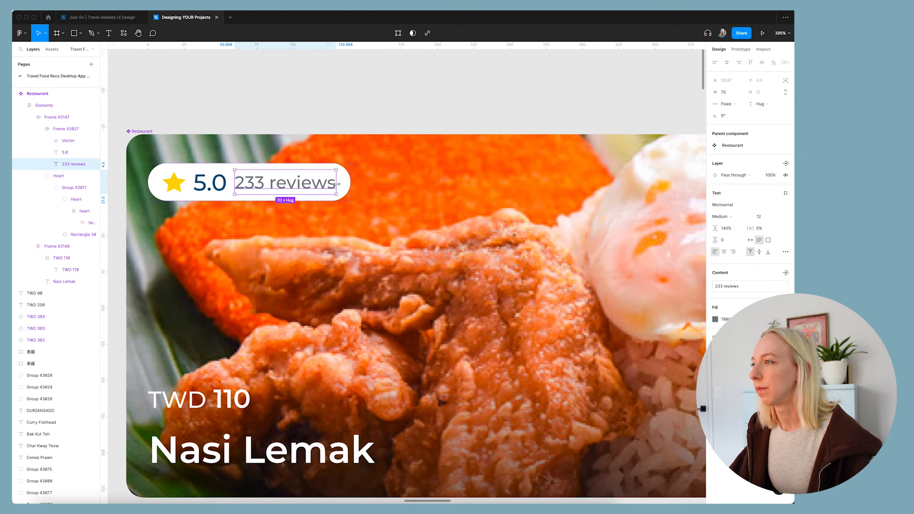
left_click(239, 100)
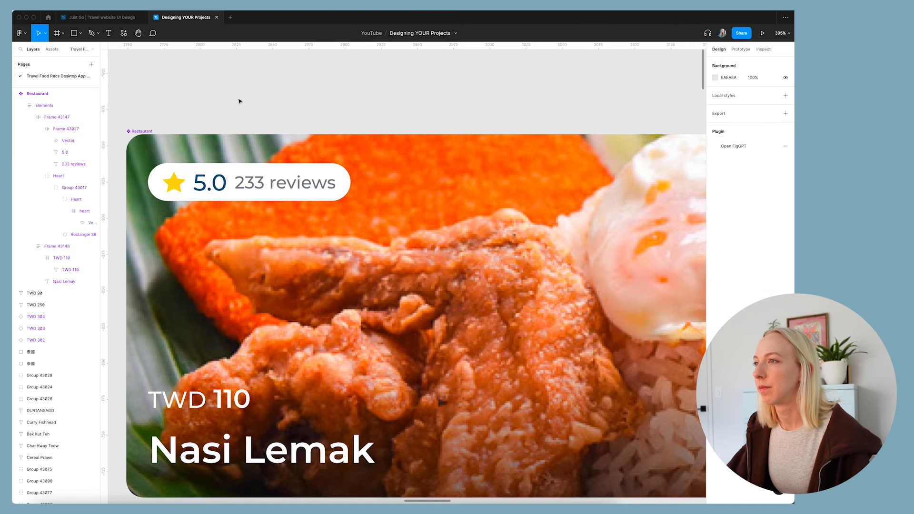
- Shorten the badge's review text to just "233" and make its width hug the contents
scroll(240, 107, "down", 5)
scroll(292, 264, "right", 2)
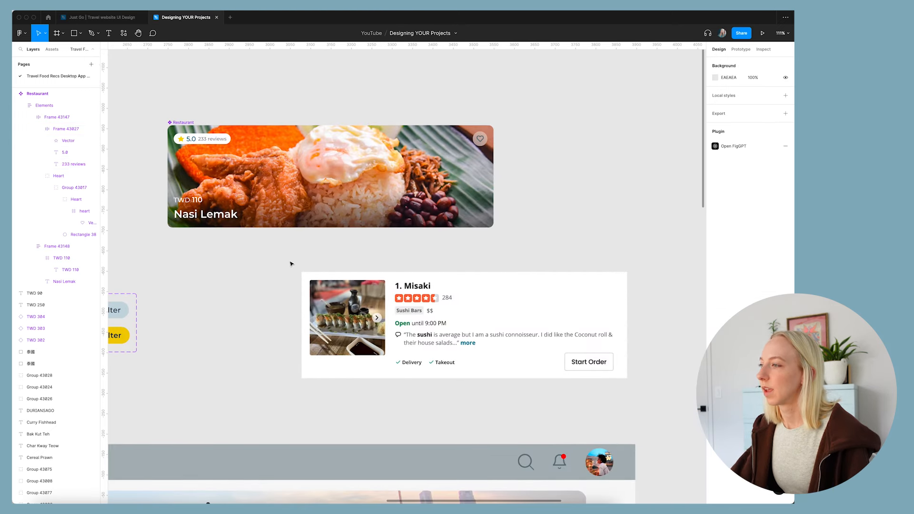
scroll(292, 264, "up", 1)
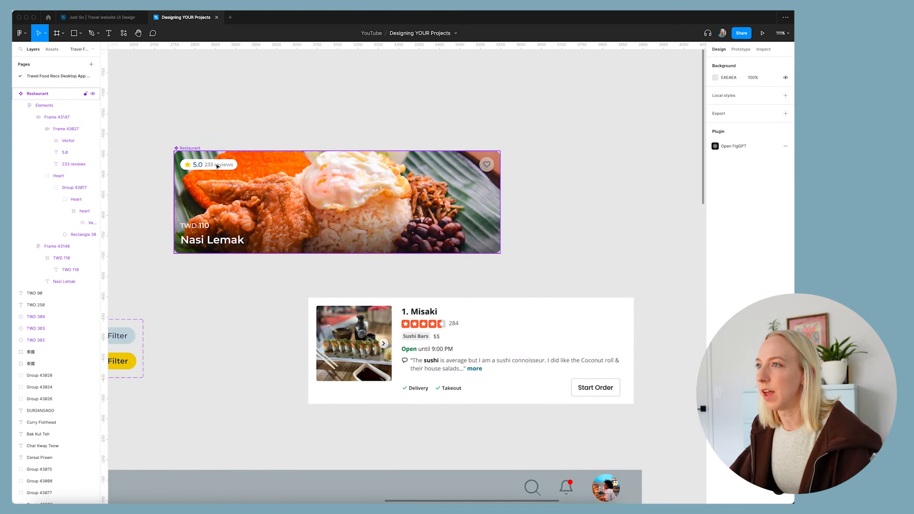
scroll(196, 159, "up", 5)
double_click(241, 173)
left_click_drag(238, 173, 288, 172)
key("BackSpace")
key("Escape")
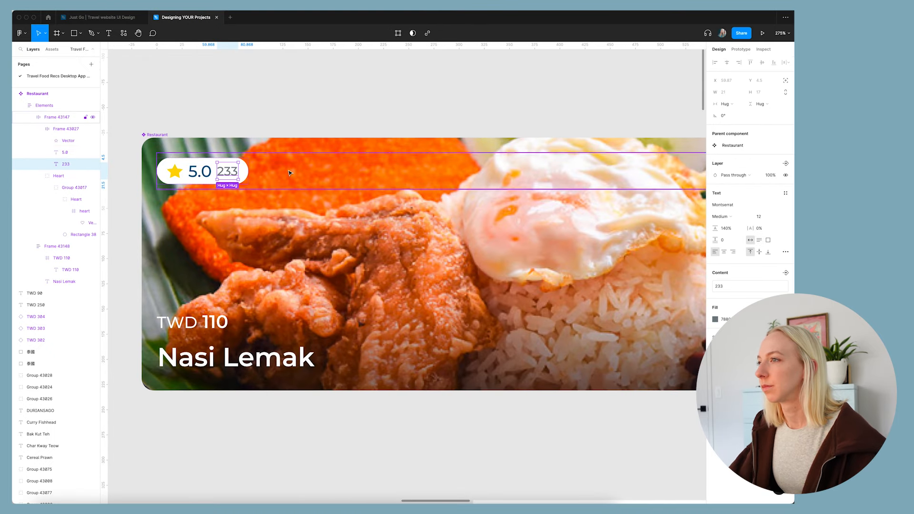
left_click(276, 112)
- Set the badge's 233 review count to font size 11
scroll(277, 112, "down", 5)
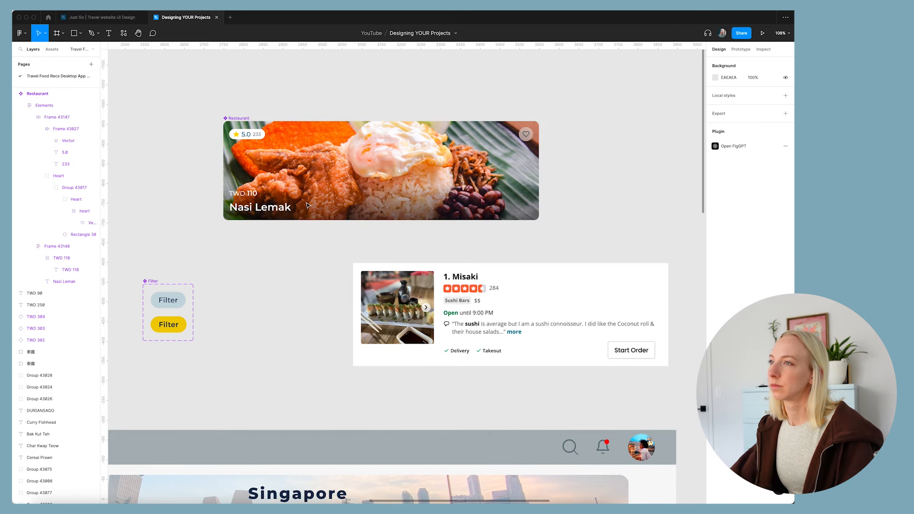
scroll(278, 128, "up", 5)
left_click(231, 147)
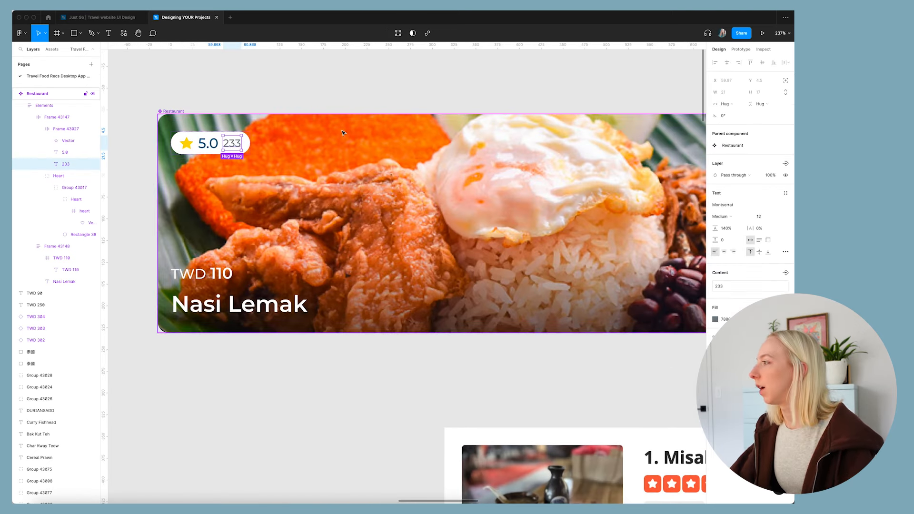
left_click(767, 217)
type("11")
key("Return")
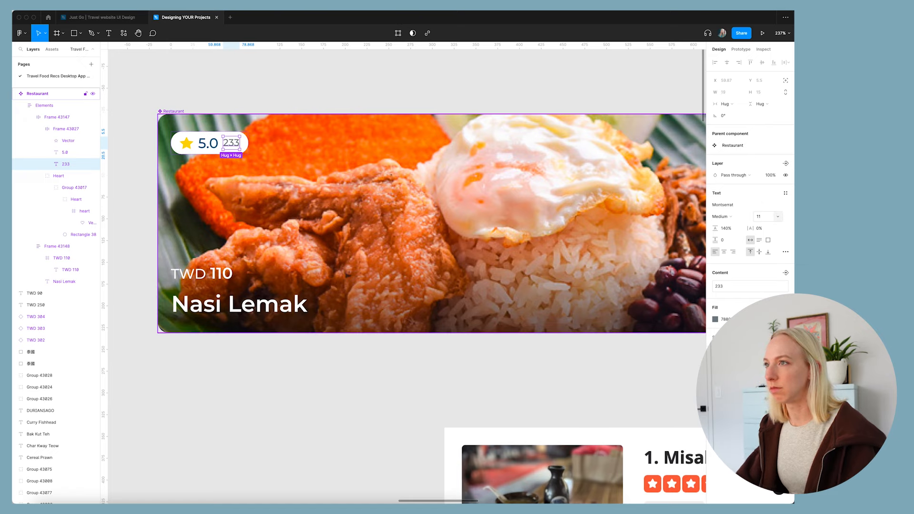
- Examine the revised rating badge on the Restaurant component and compare the card with the Misaki reference listing
left_click(208, 146)
left_click(194, 139)
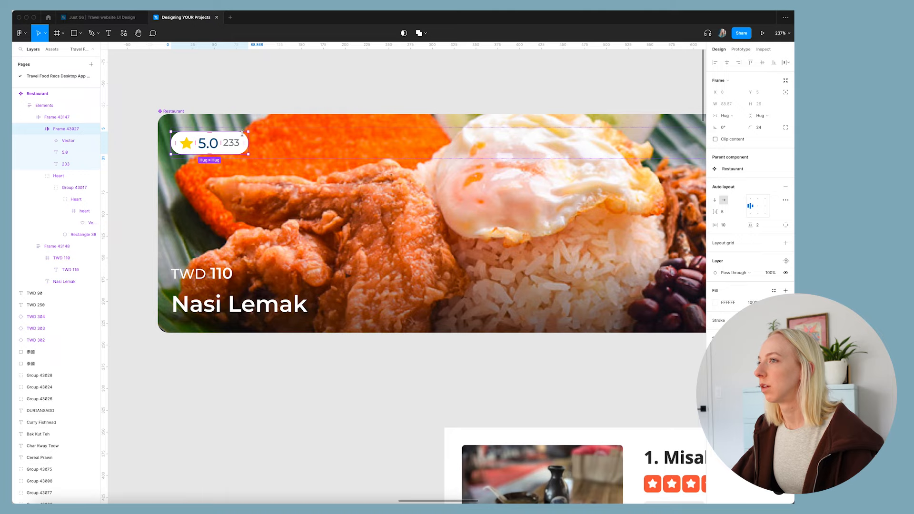
scroll(241, 133, "up", 5)
scroll(245, 142, "down", 6)
left_click(314, 143)
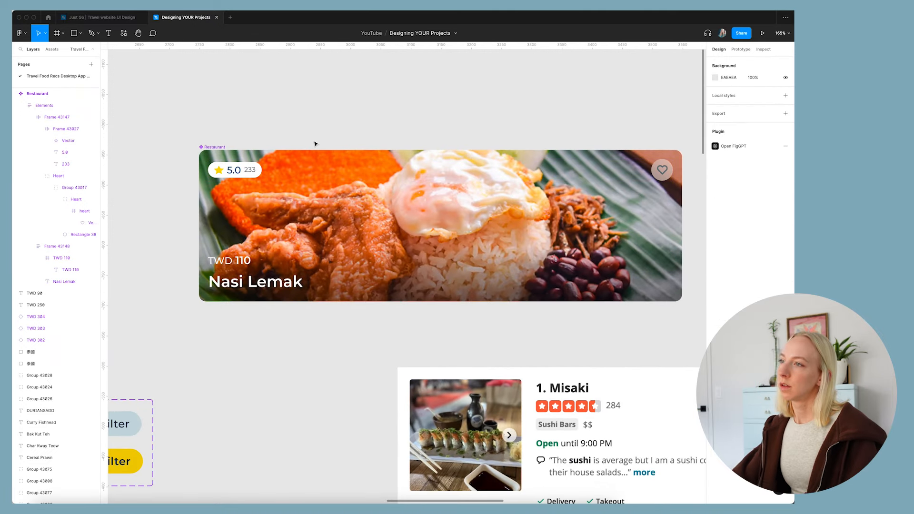
scroll(314, 142, "down", 3)
scroll(364, 159, "up", 4)
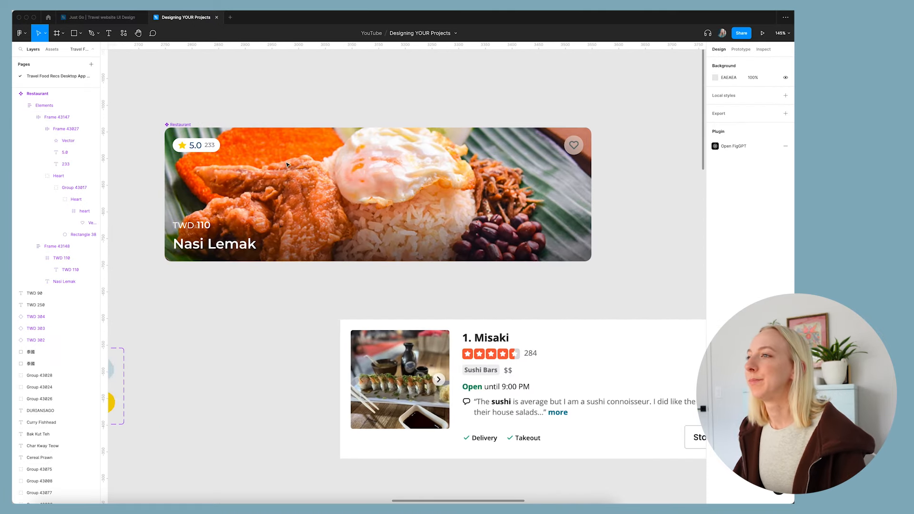
scroll(286, 165, "left", 3)
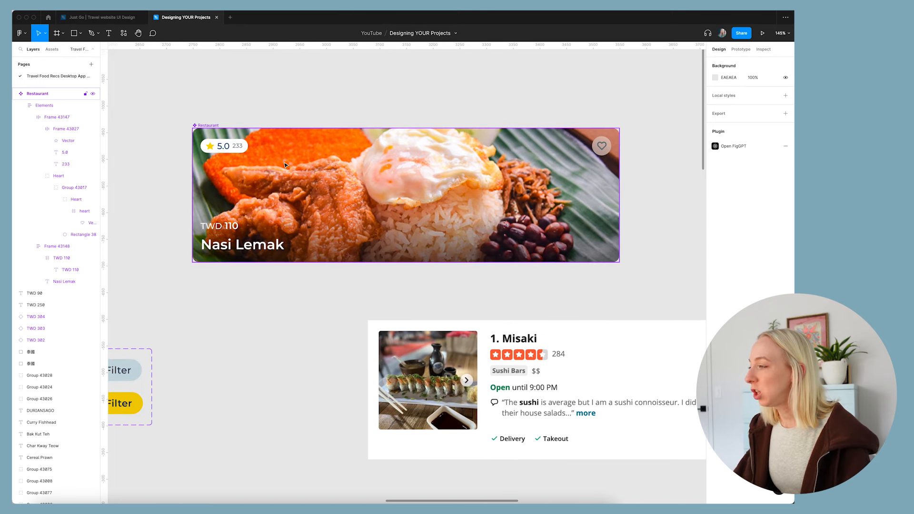
scroll(285, 166, "down", 3)
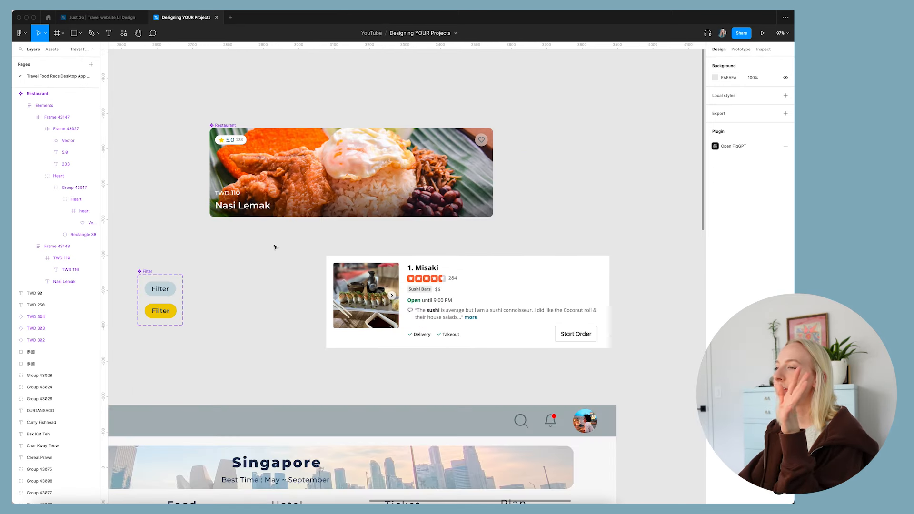
scroll(284, 249, "right", 2)
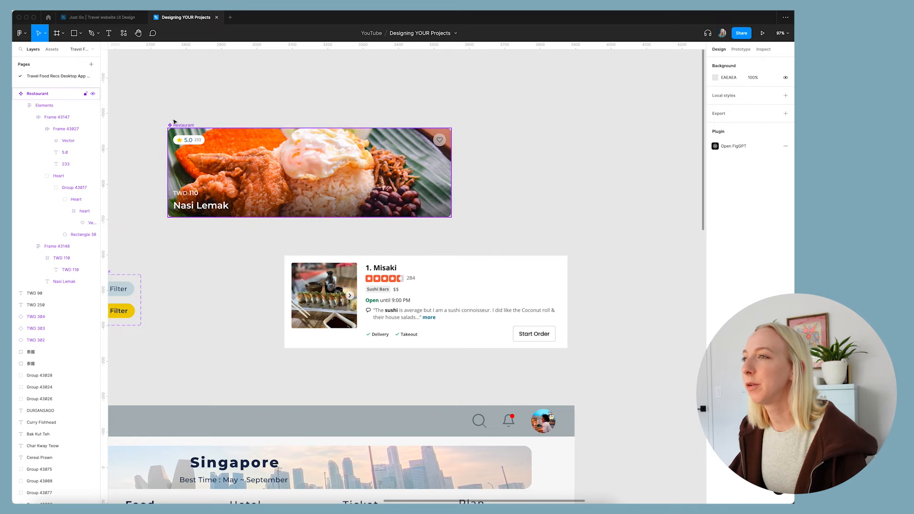
- Move the Restaurant component up and to the left, above the Filter component, to about X 2498, Y -1194
left_click_drag(175, 122, 143, 81)
left_click(249, 215)
scroll(250, 217, "down", 3)
left_click_drag(269, 176, 236, 150)
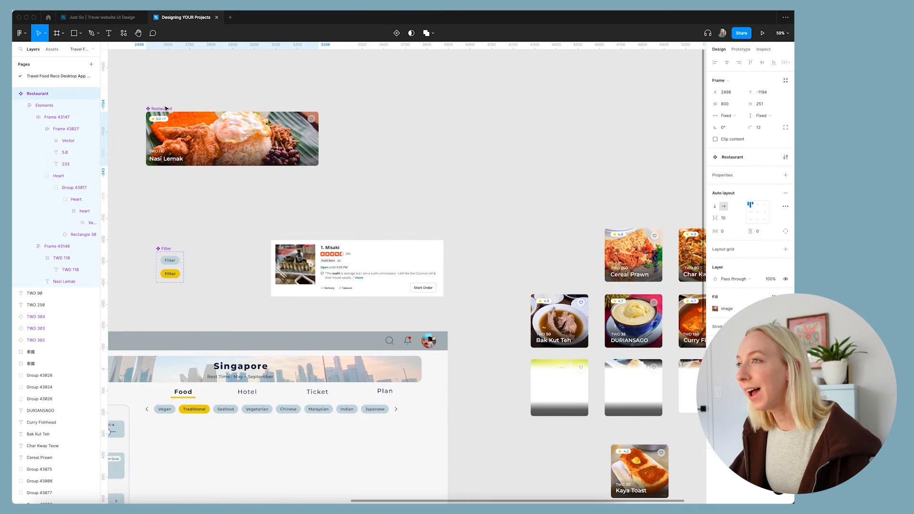
- Draw a white frame about 244 px high directly below the Restaurant card and set its width to 800
scroll(246, 164, "left", 3)
scroll(241, 180, "up", 3)
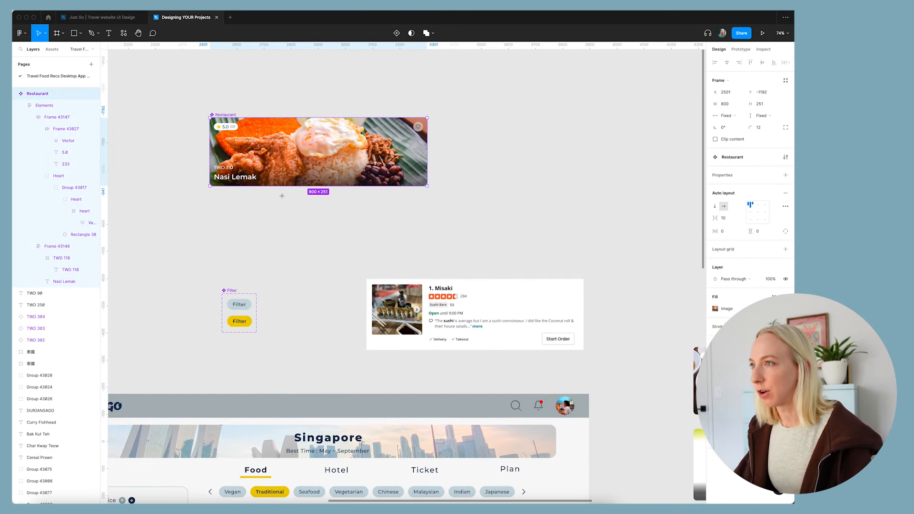
key("f")
left_click_drag(214, 194, 413, 260)
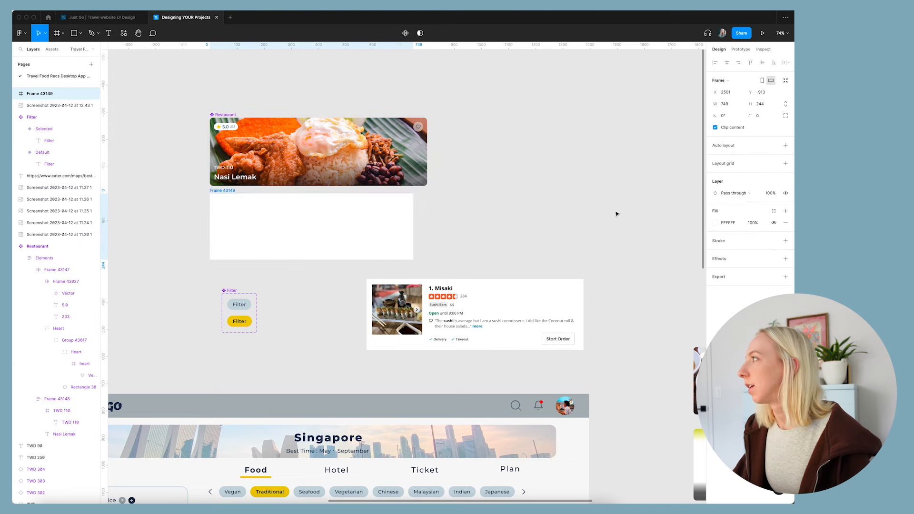
left_click(727, 104)
type("800")
key("Return")
- Rename the new frame as Restaurant New
double_click(228, 191)
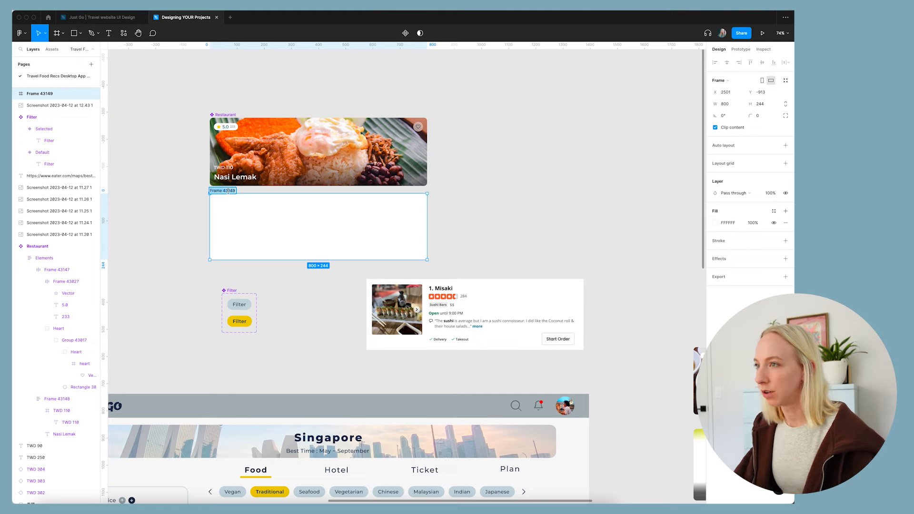
type("Restaurant")
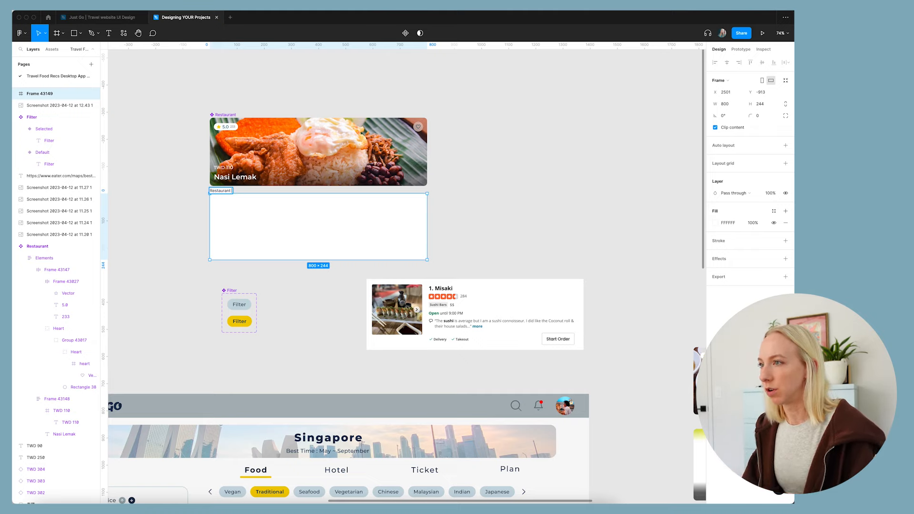
type(" New")
key("Return")
left_click(583, 184)
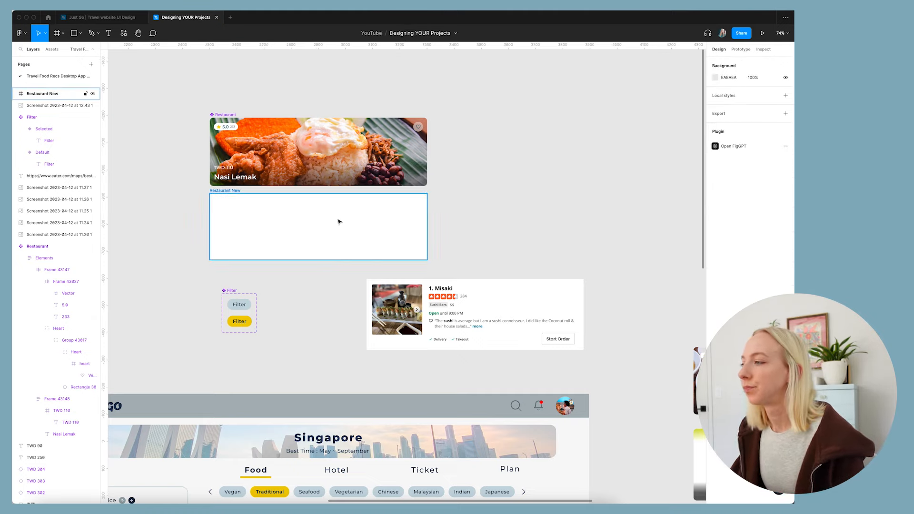
- Draw a nested frame at the left end of Restaurant New and size it to 250 × 250
scroll(257, 228, "up", 5)
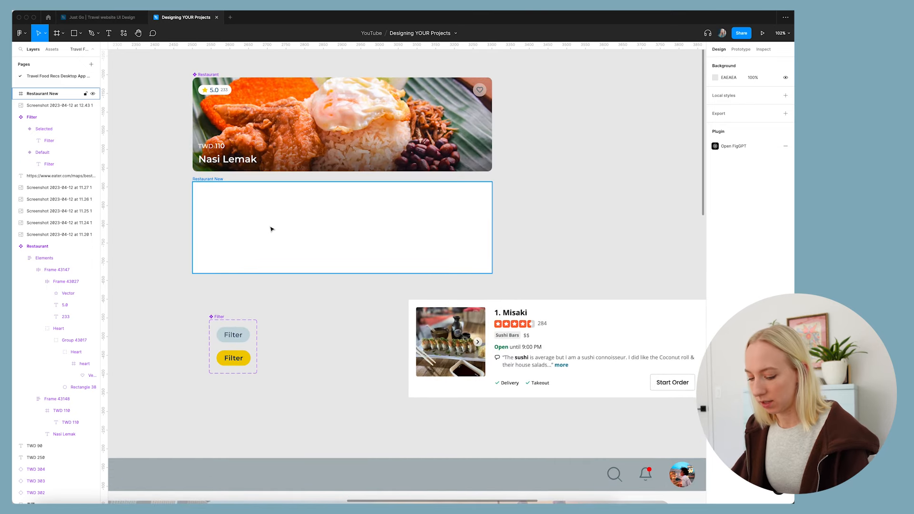
key("f")
mouse_move(193, 182)
left_mouse_down()
mouse_move(263, 265)
mouse_move(288, 274)
left_mouse_up()
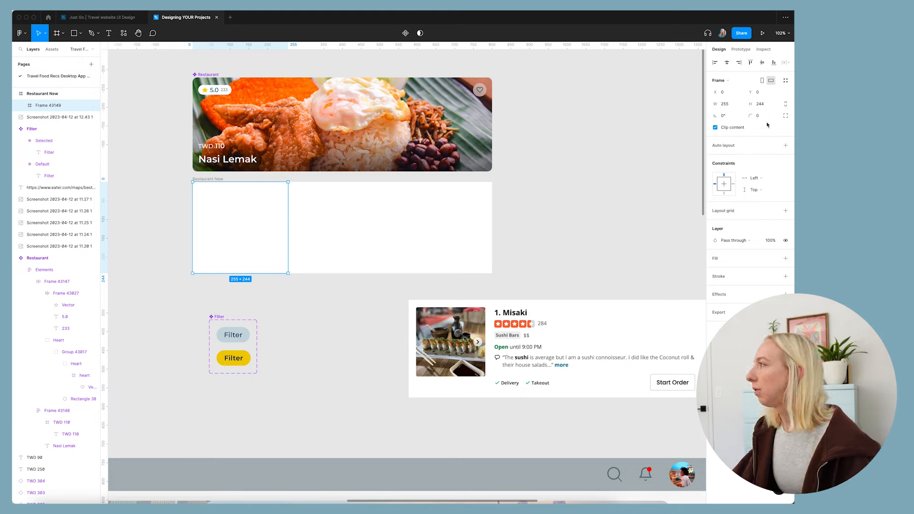
left_click(734, 108)
type("250")
key("Return")
left_click(761, 105)
type("25")
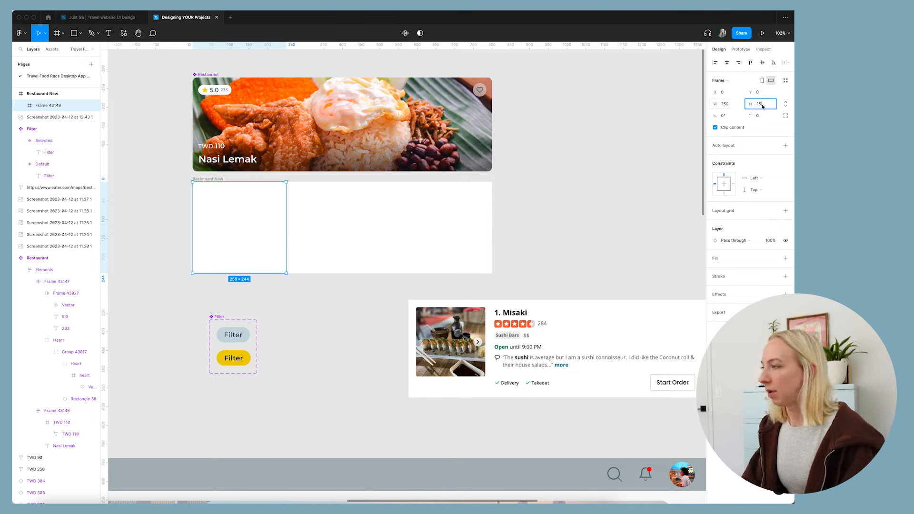
type("0")
key("Return")
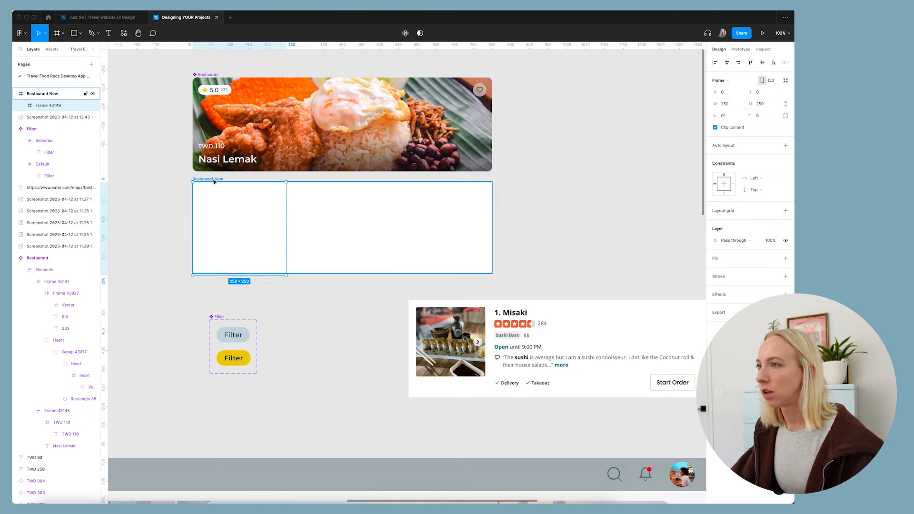
- Set the height of the Restaurant New frame to 250
left_click(213, 179)
left_click(759, 104)
type("250")
key("Return")
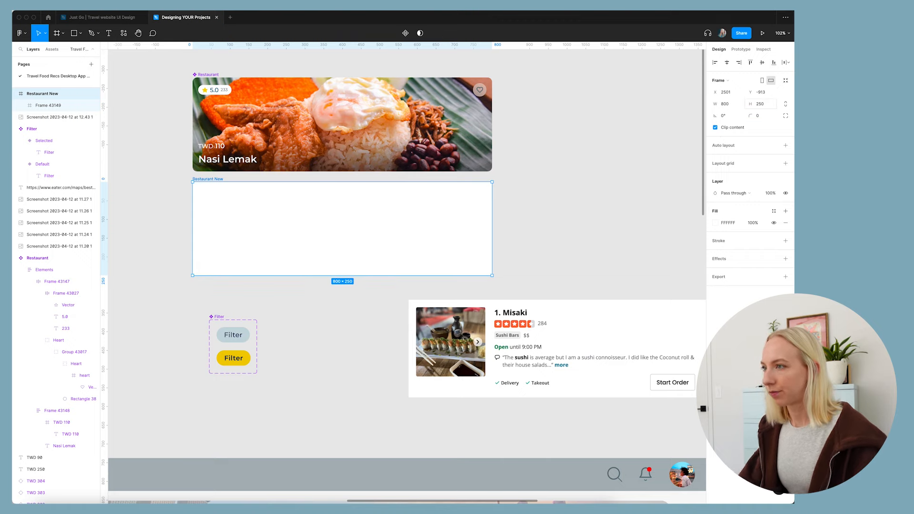
- Give the nested square frame an image fill using the Screenshot 2023-04-12 at 12.21.34 PM file from Downloads
left_click(230, 213)
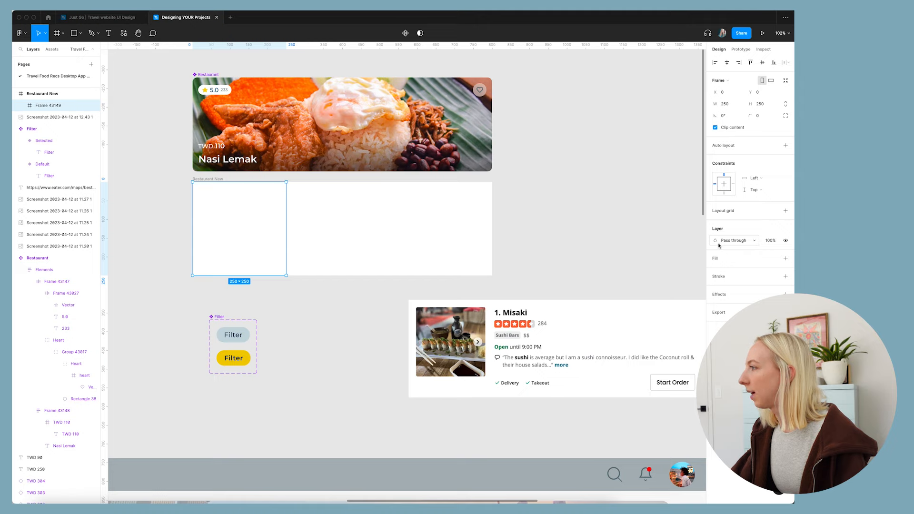
left_click(714, 259)
left_click(715, 270)
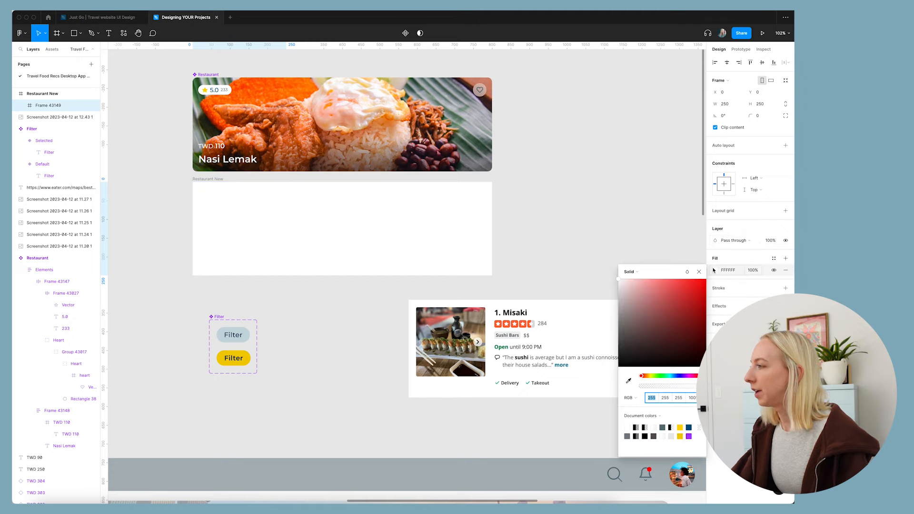
left_click(628, 271)
left_click(638, 314)
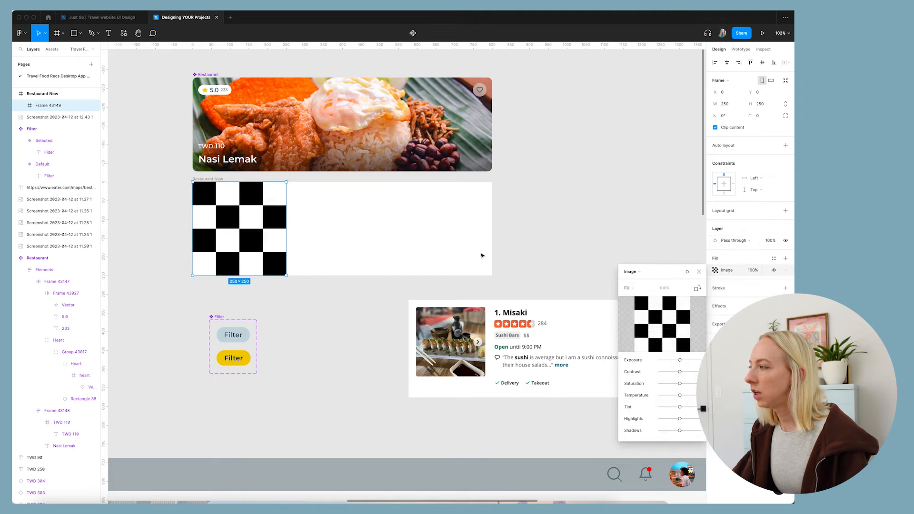
left_click(662, 324)
left_click(339, 215)
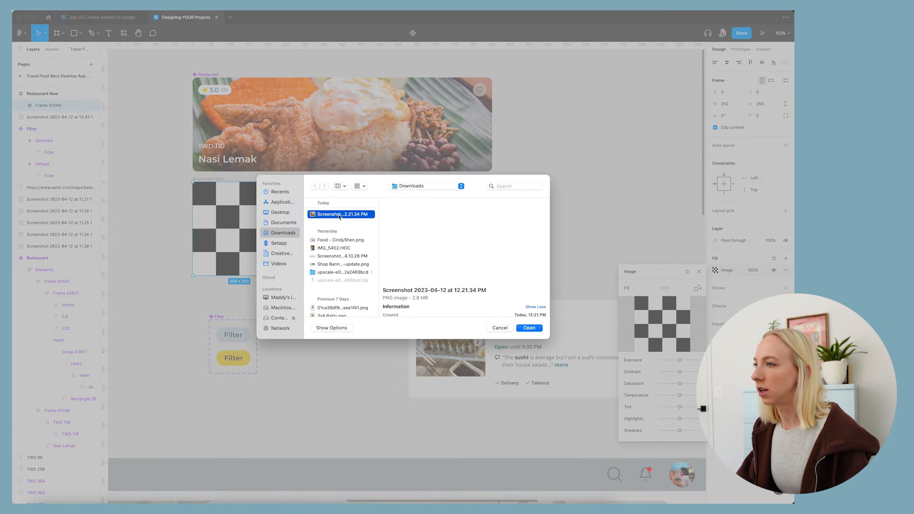
double_click(339, 214)
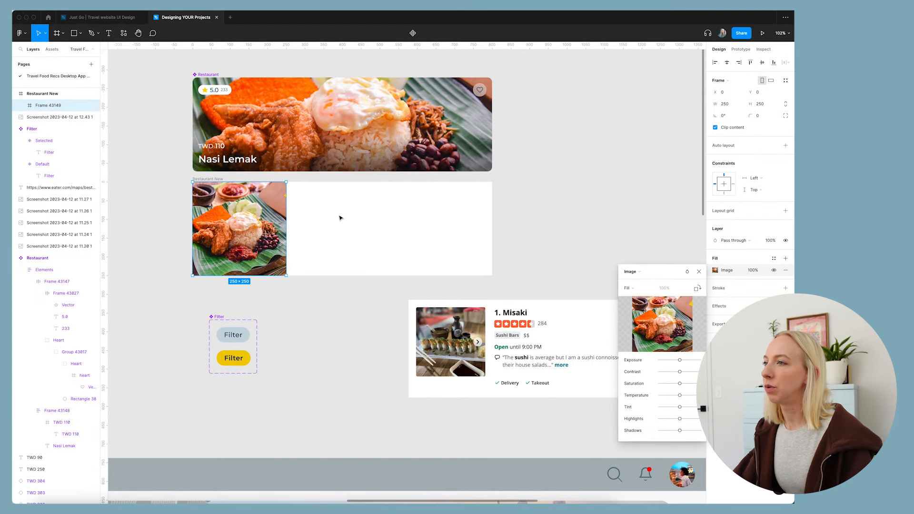
left_click(699, 272)
left_click(659, 251)
left_click(265, 253)
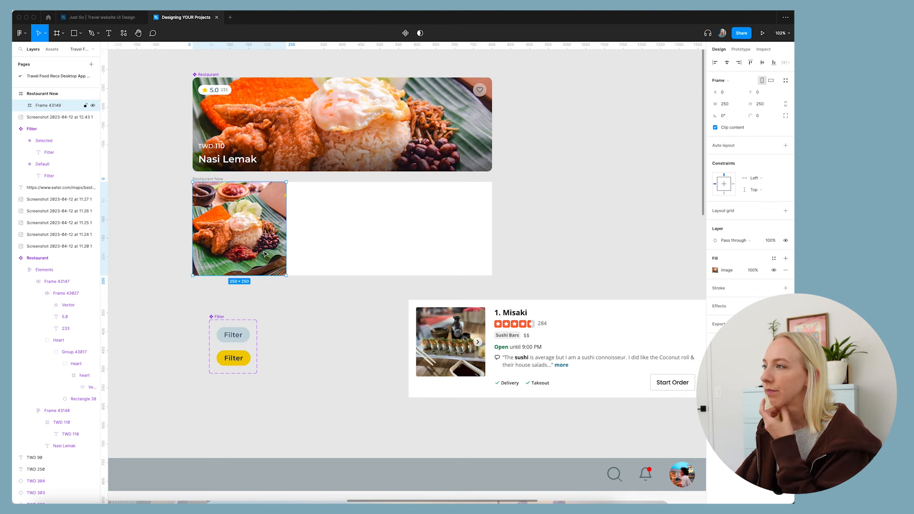
- Draw a second nested frame of 550 × 250 covering the empty area of Restaurant New beside the photo
scroll(265, 254, "right", 2)
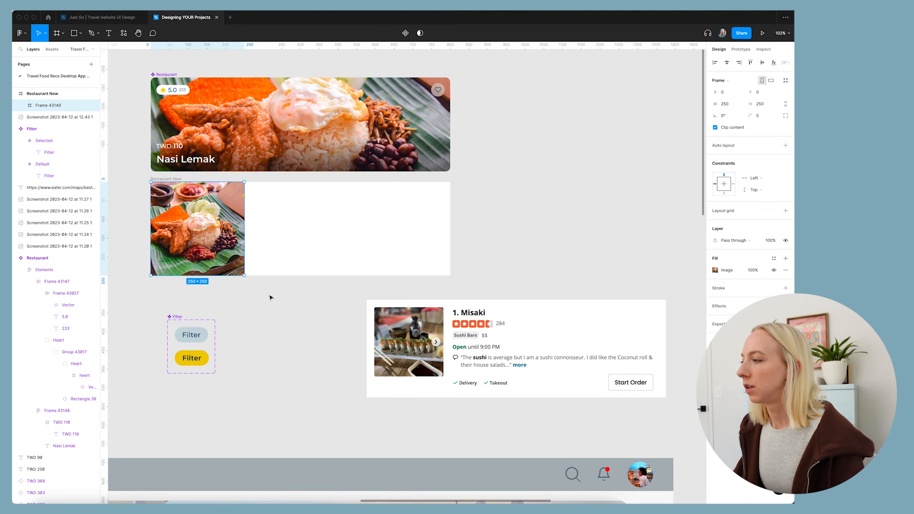
scroll(271, 297, "up", 1)
scroll(274, 293, "up", 2)
scroll(273, 294, "down", 2)
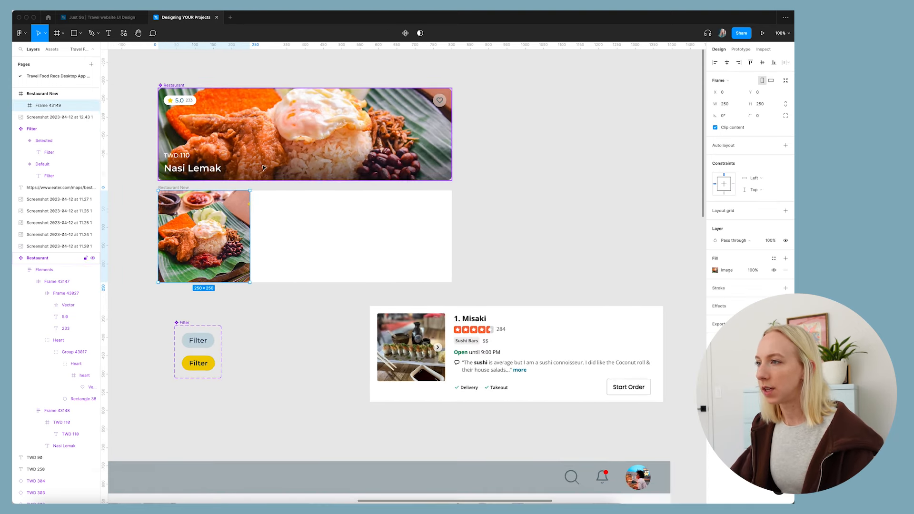
key("f")
left_click_drag(253, 190, 452, 282)
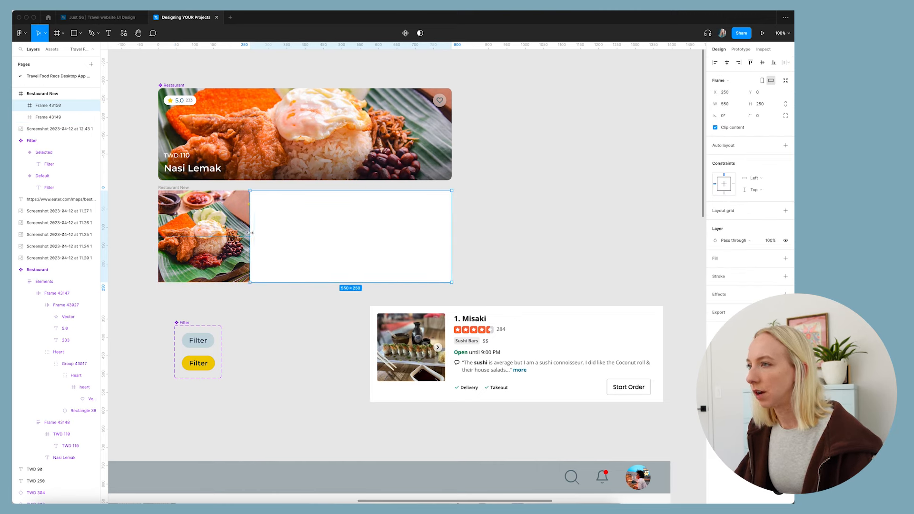
- Rename the empty nested frame as Text and the photo frame as Image
double_click(50, 106)
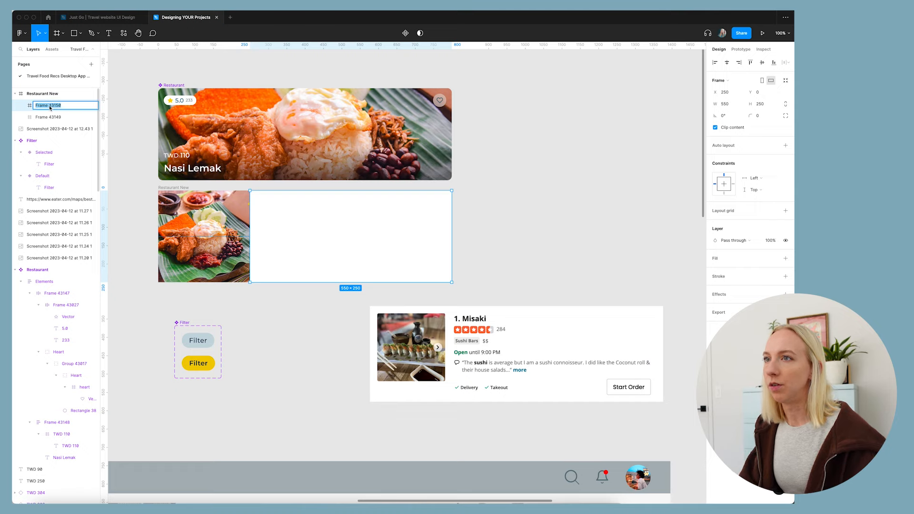
type("Text")
key("Tab")
type("Image")
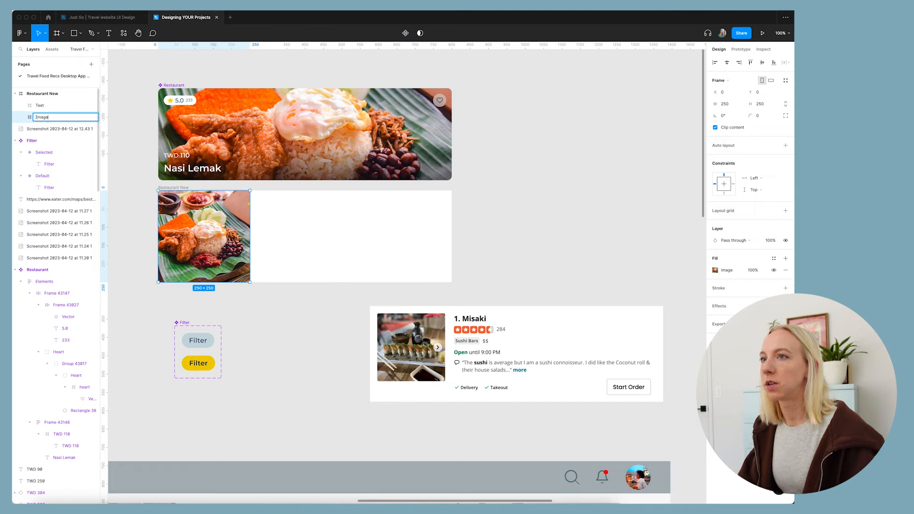
key("Return")
key("Escape")
- Add a left-aligned "Restaurant Name" text inside the Text frame and position it at X 30, Y 32
left_click(269, 205)
key("t")
left_click(263, 205)
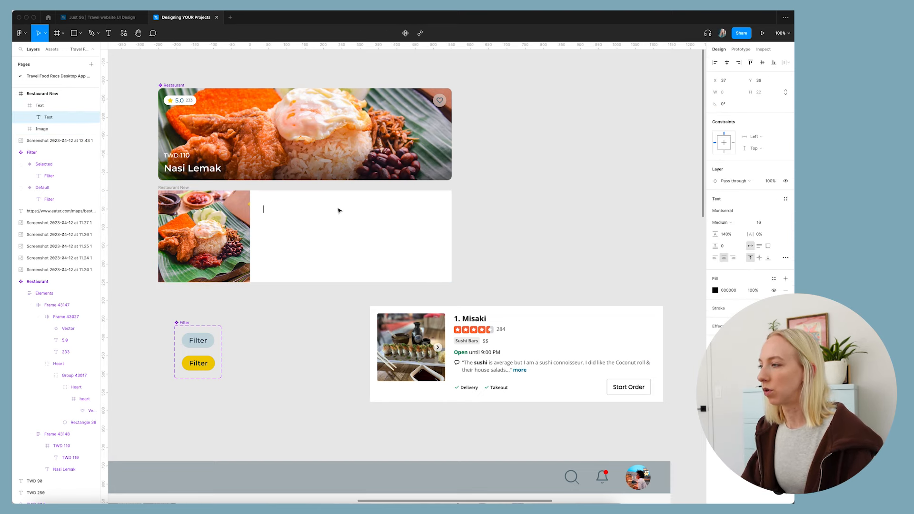
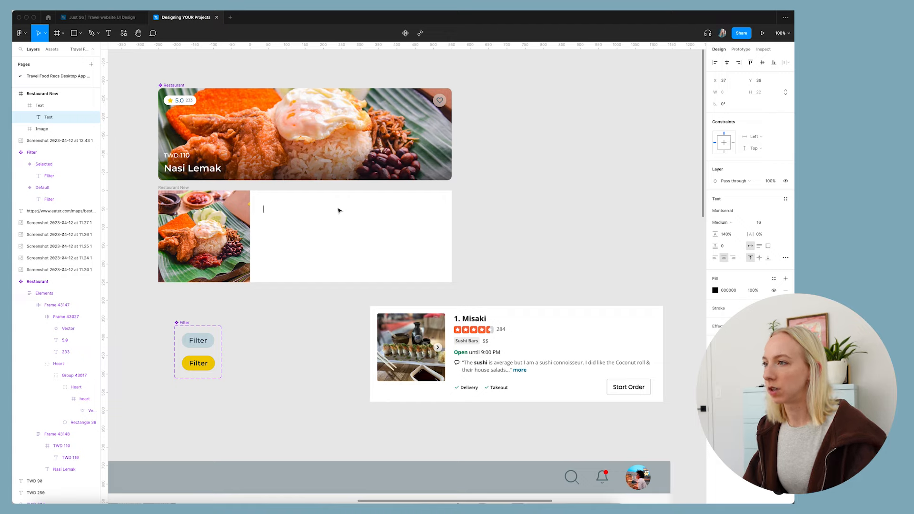
type("Restaur")
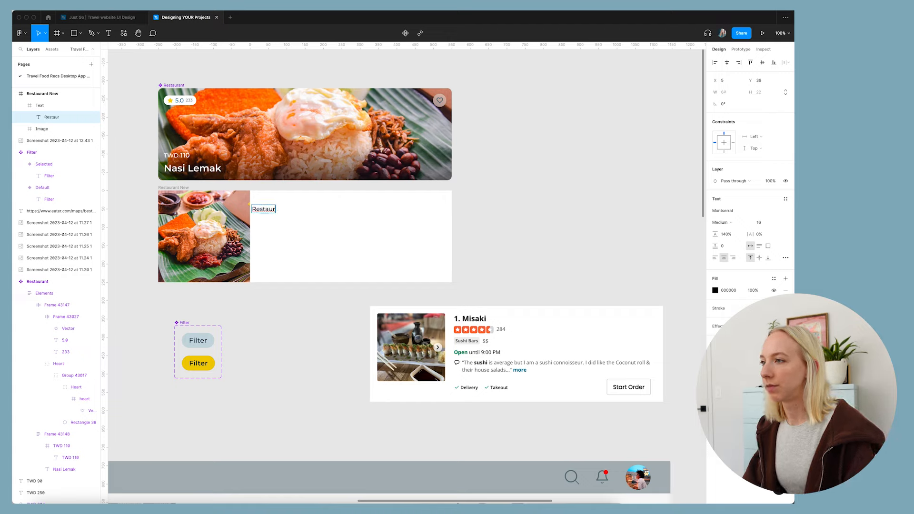
type("ant Name")
left_click(714, 257)
key("Escape")
left_click_drag(272, 210, 296, 210)
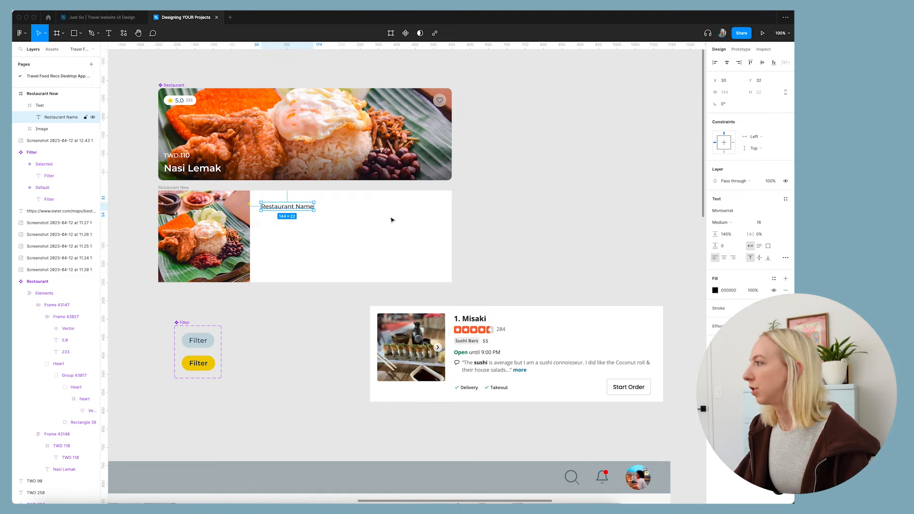
- Set the Restaurant Name text to font size 20 and Bold weight
left_click(764, 224)
type("2")
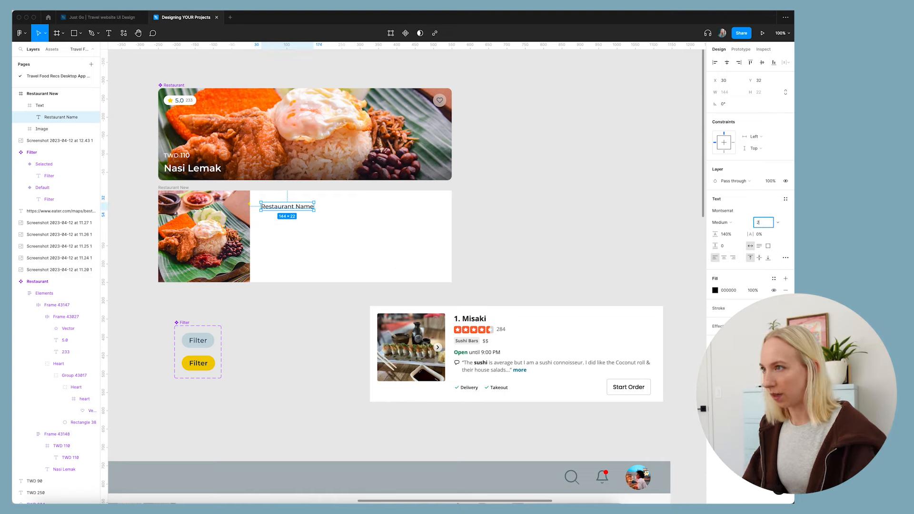
type("8")
key("Return")
left_click(723, 222)
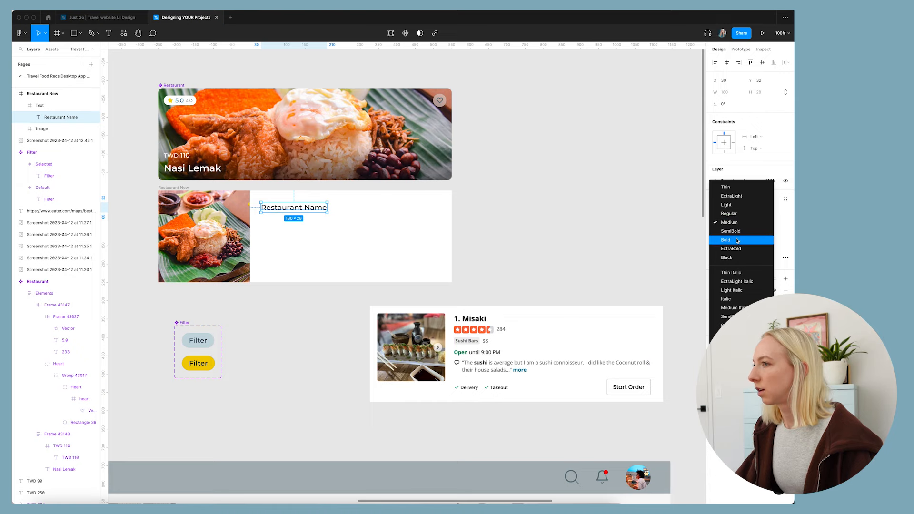
left_click(737, 241)
key("Escape")
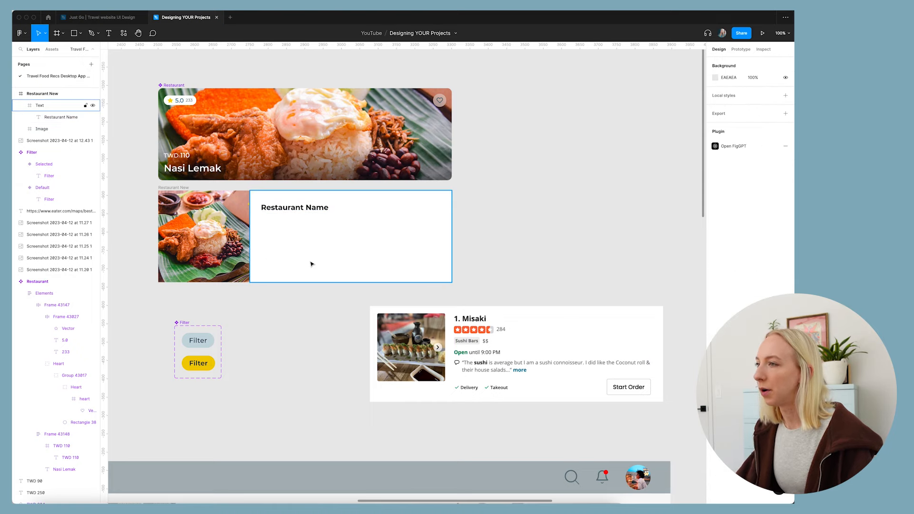
- Duplicate the Restaurant Name text directly below it at Y 60 and change the copy to "TWD 110"
left_click_drag(303, 208, 297, 220, "alt")
key("super+z")
left_click(299, 211, "super")
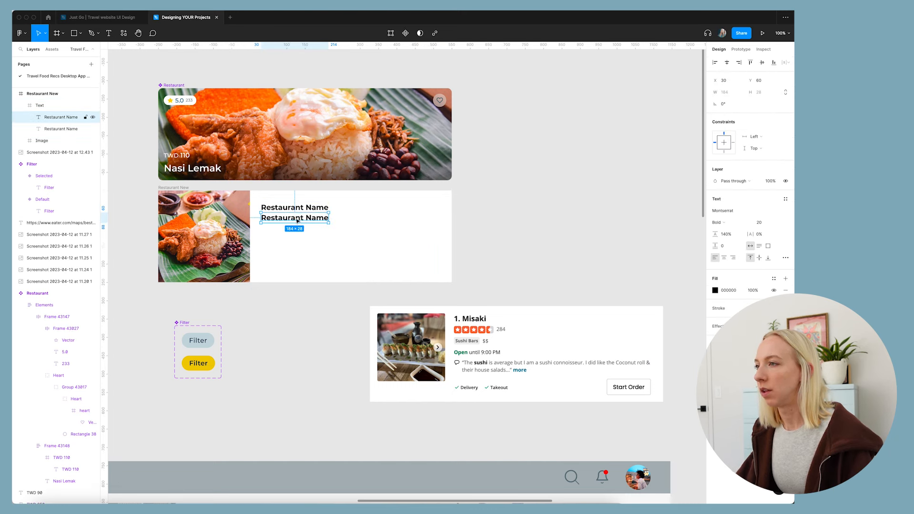
double_click(303, 218)
type("TW")
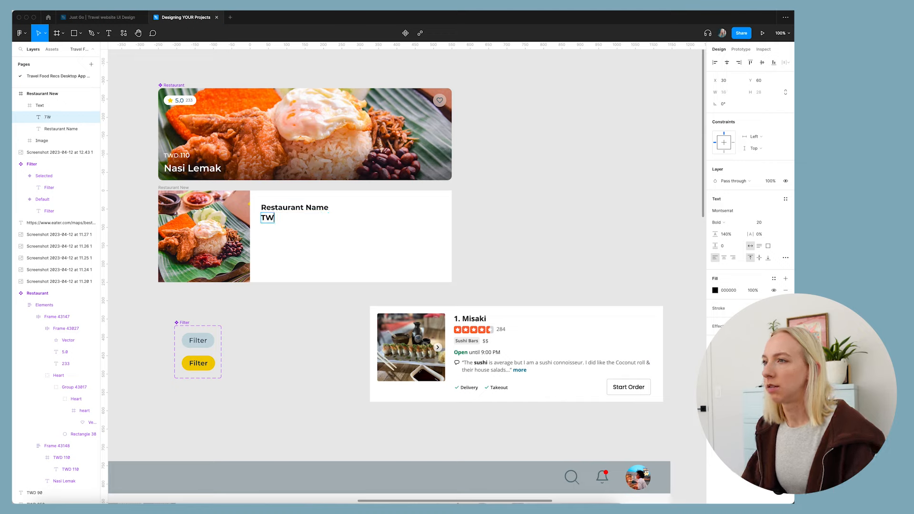
type("D 110")
key("Escape")
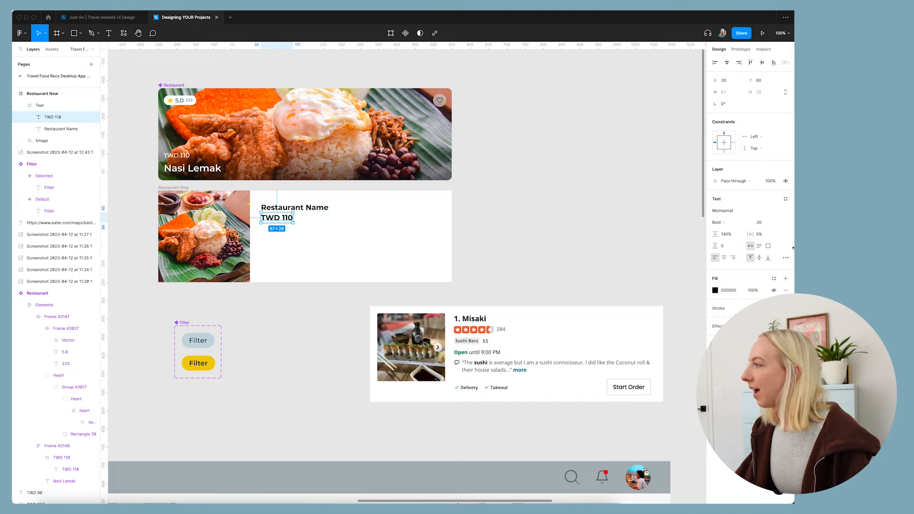
- Set the TWD 110 price text to font size 12
left_click(769, 223)
key("Return")
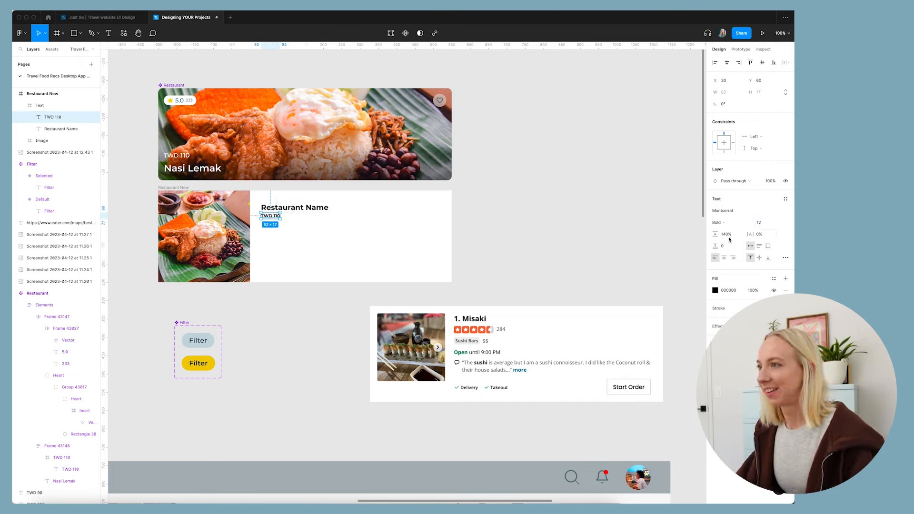
left_click(568, 247)
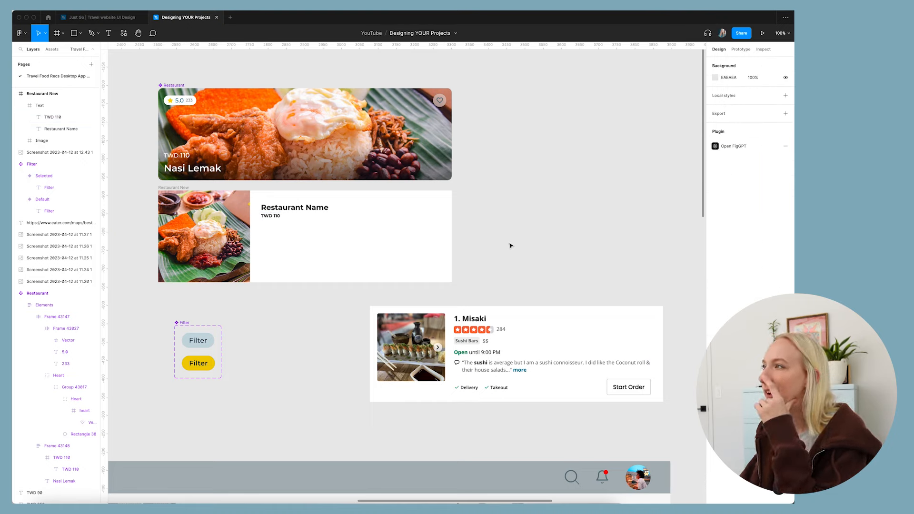
- Copy the heart button from the Restaurant component into the Restaurant New card's upper right corner at X 743, Y 14
left_click(441, 103)
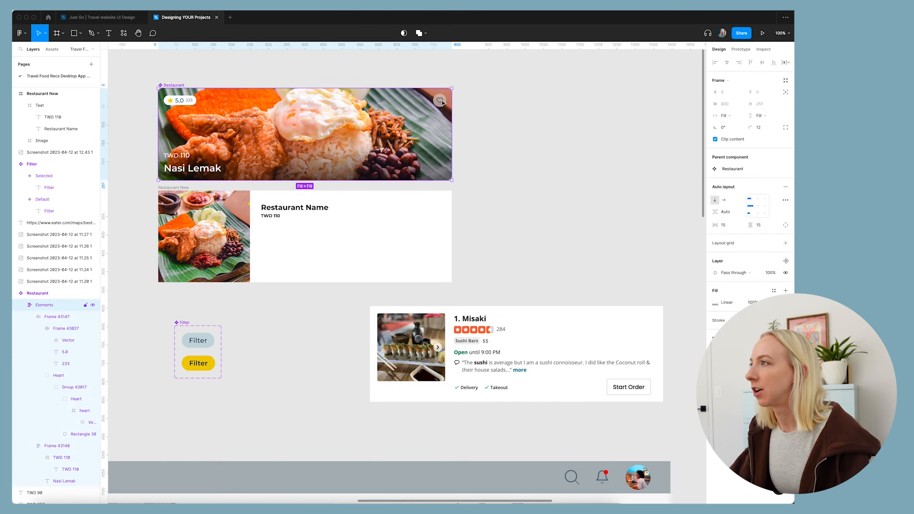
left_click(442, 101)
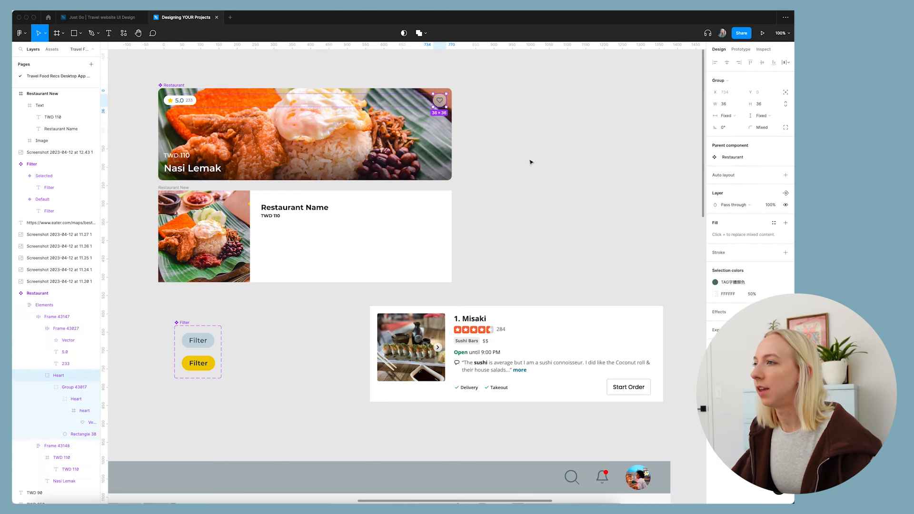
left_click(319, 227)
key("ctrl+v")
left_click_drag(435, 204, 441, 207)
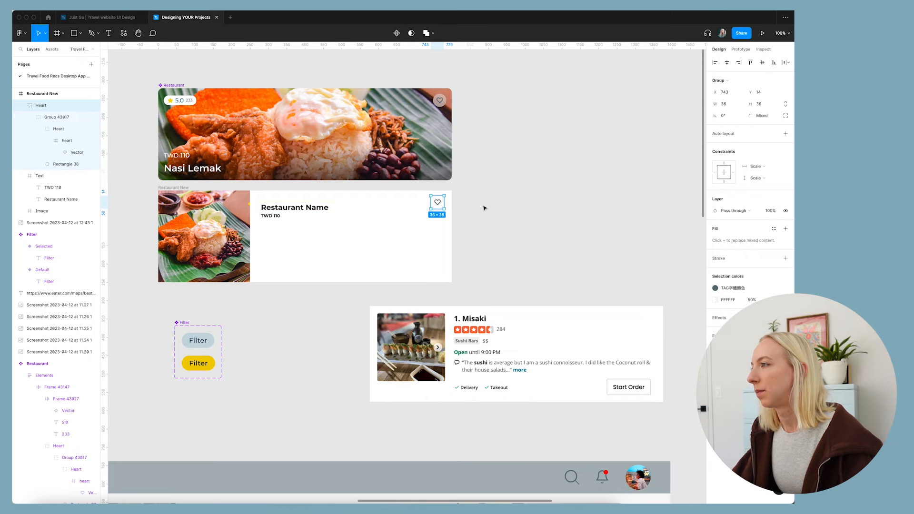
left_click(485, 207)
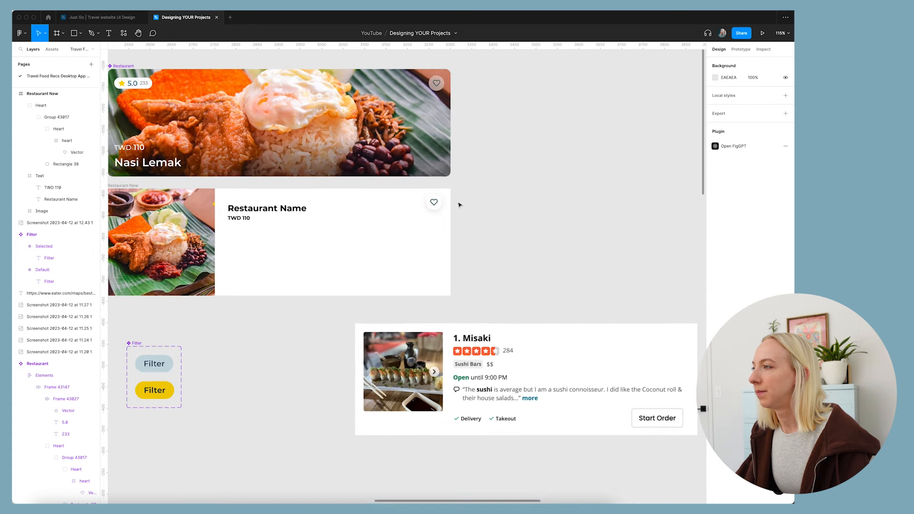
- Fill the new card's heart button circle with the light blue CBD8DF at 100%, sampled from the unselected Filter chip
scroll(459, 205, "up", 3)
left_click(429, 205)
scroll(452, 215, "down", 4)
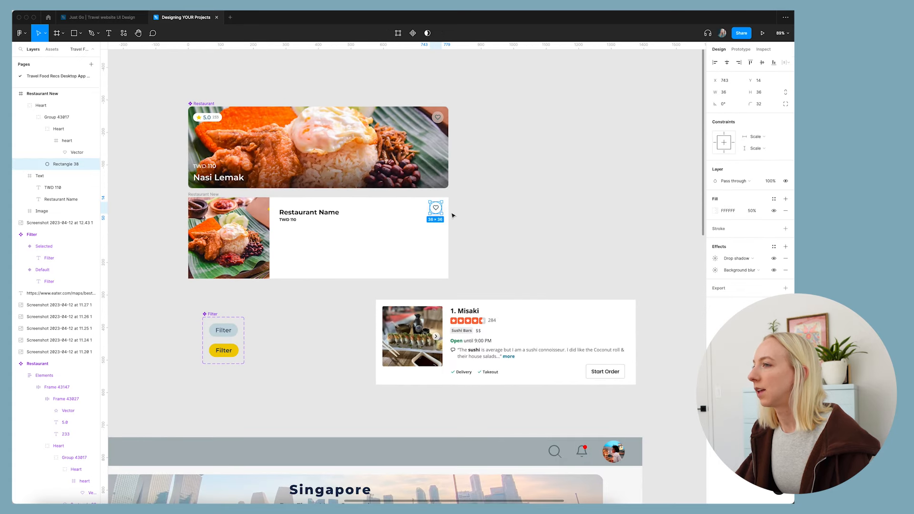
scroll(524, 257, "up", 1)
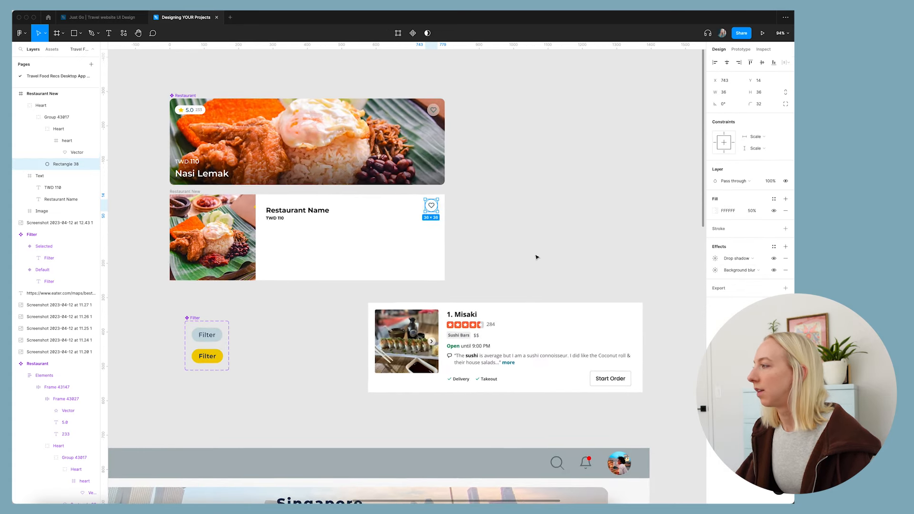
left_click(715, 211)
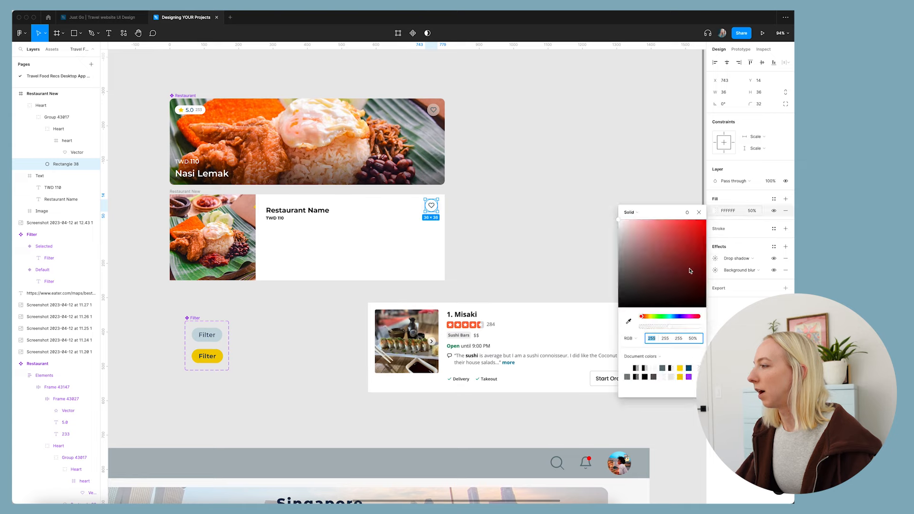
left_click(629, 322)
left_click(217, 333)
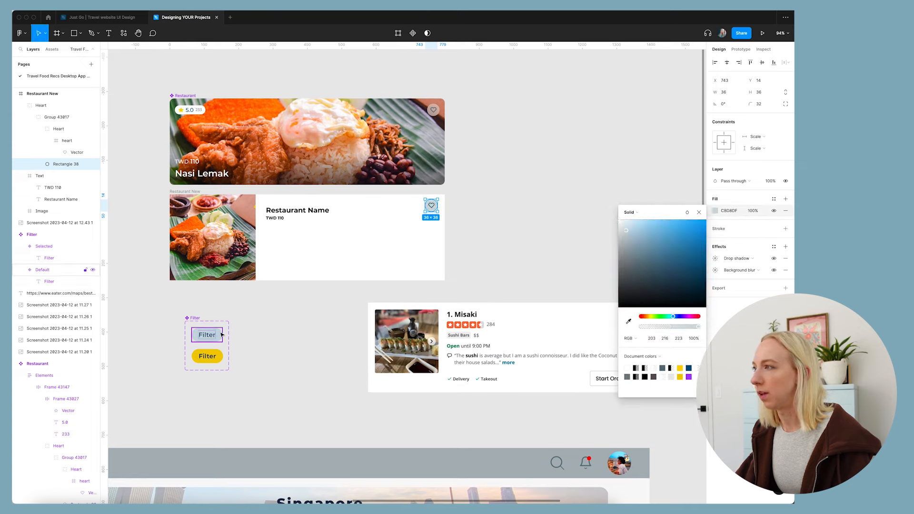
left_click(699, 212)
left_click(622, 208)
- Change the stroke of the new card's heart icon to white (FFFFFF)
left_click(432, 205, "super")
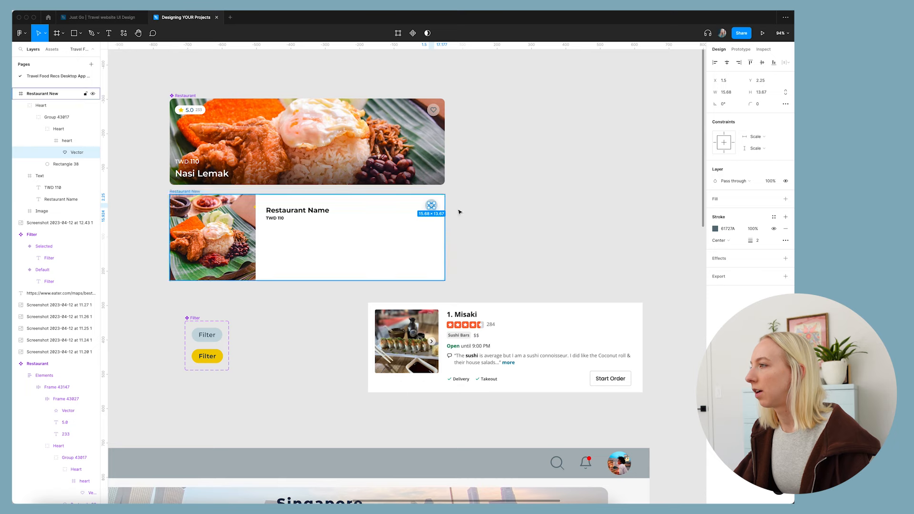
left_click(715, 228)
left_click(533, 142)
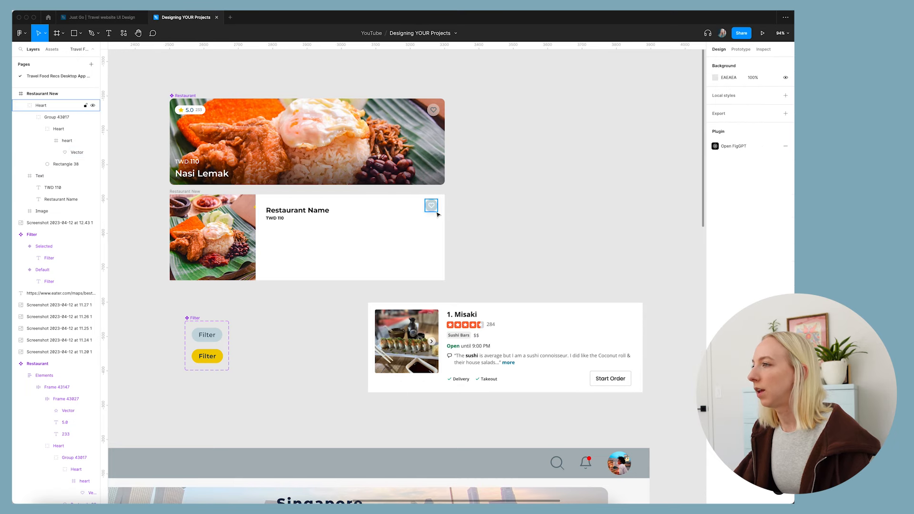
- Remove the background blur and drop shadow effects from the new card's heart button circle
scroll(438, 214, "up", 5)
left_click(432, 206)
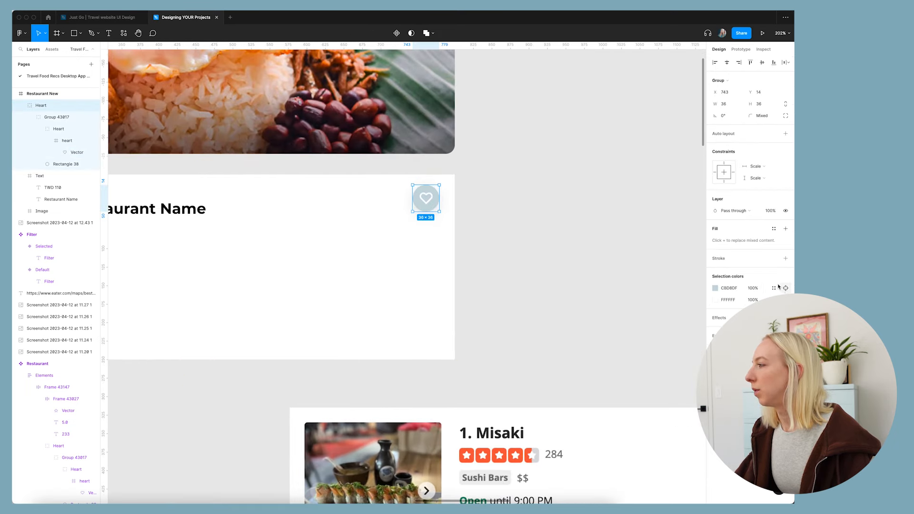
left_click(428, 221)
left_click(417, 204)
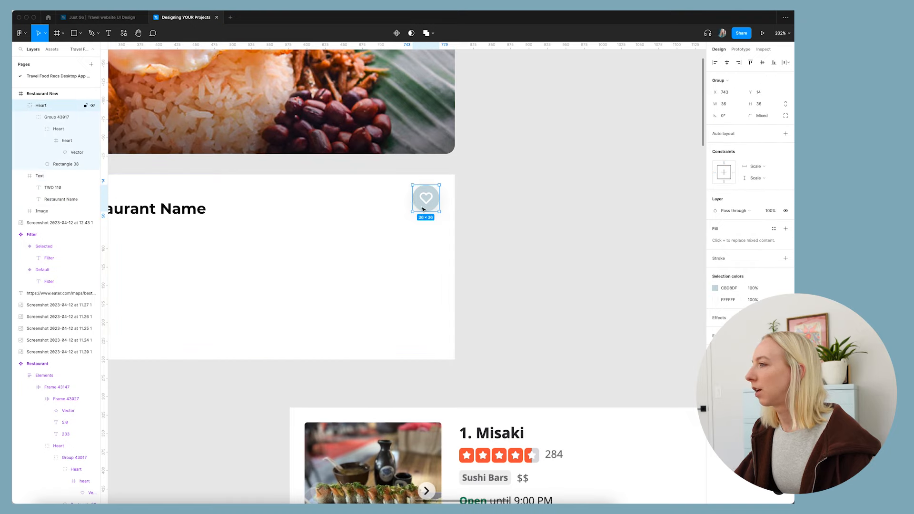
double_click(423, 207)
double_click(419, 206)
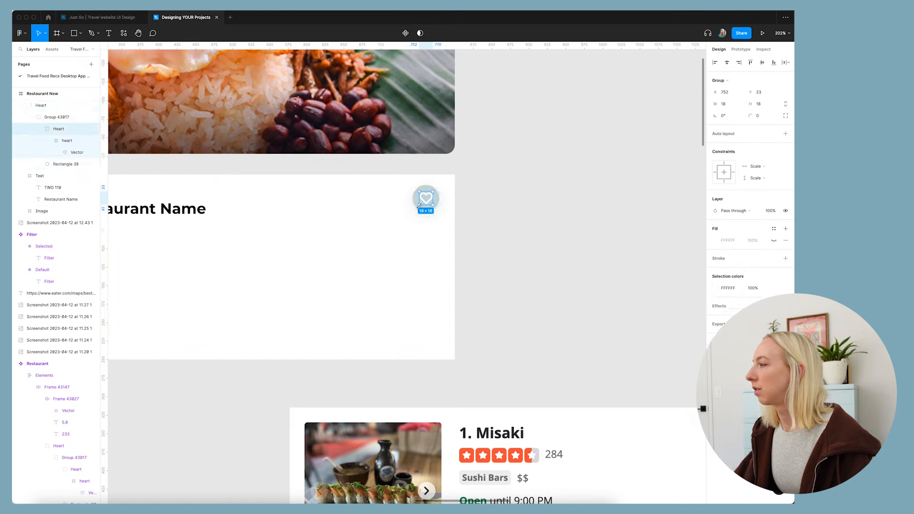
left_click(433, 206)
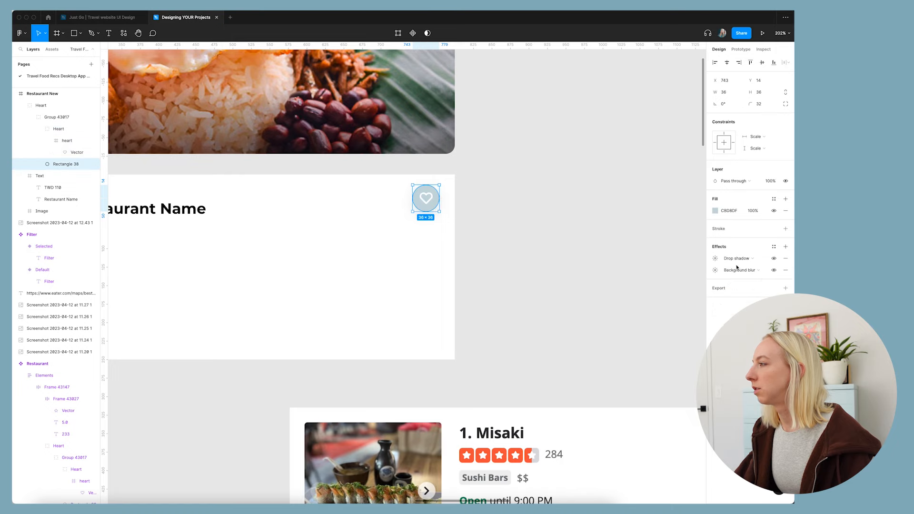
left_click(785, 270)
left_click(785, 258)
left_click(622, 259)
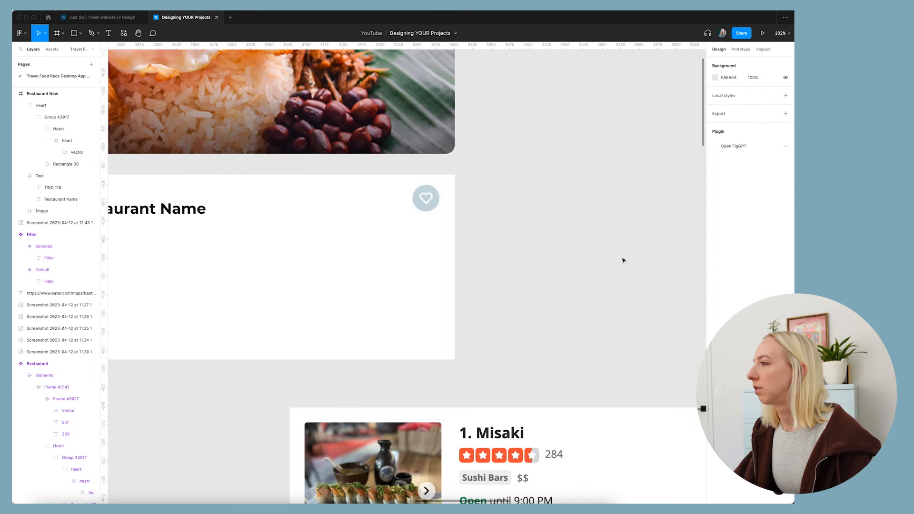
- Nudge the heart vector inside its circle to X 1, Y 3
scroll(426, 208, "up", 5)
left_click(429, 197, "super")
left_click_drag(433, 195, 432, 196)
left_click(451, 194, "shift")
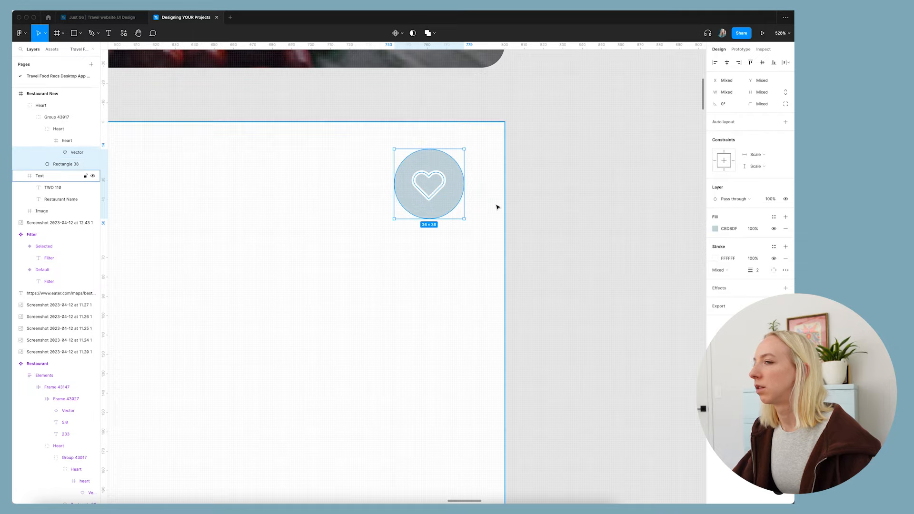
left_click(65, 130)
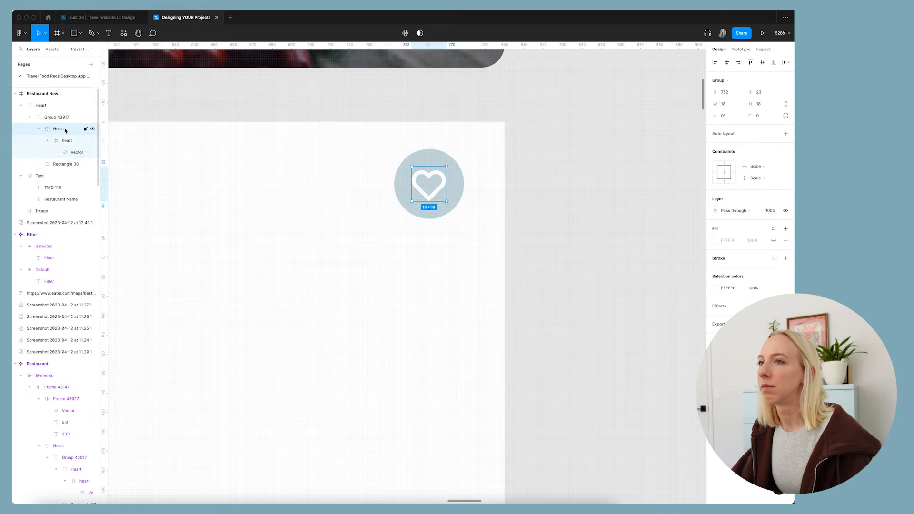
scroll(408, 243, "down", 6)
left_click(512, 263)
scroll(465, 261, "down", 2)
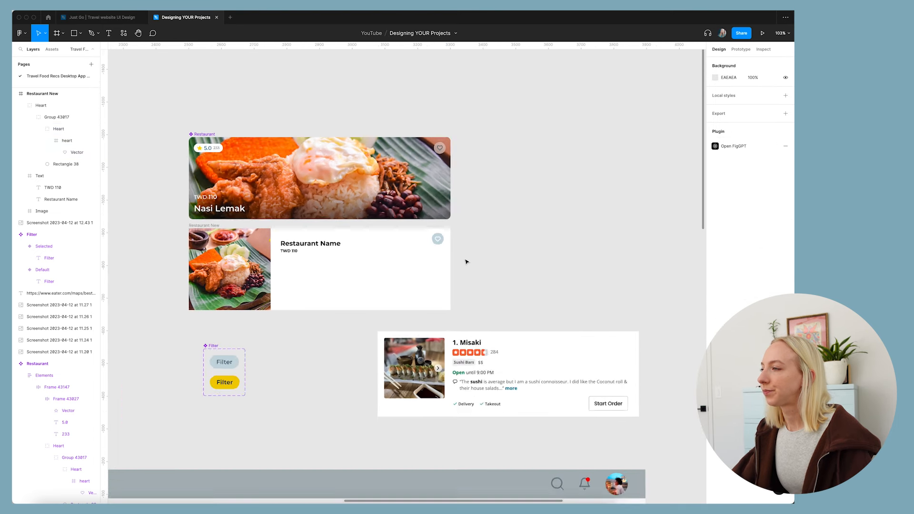
- Set the fill opacity of the new card's heart button circle to 50%
scroll(479, 272, "up", 2)
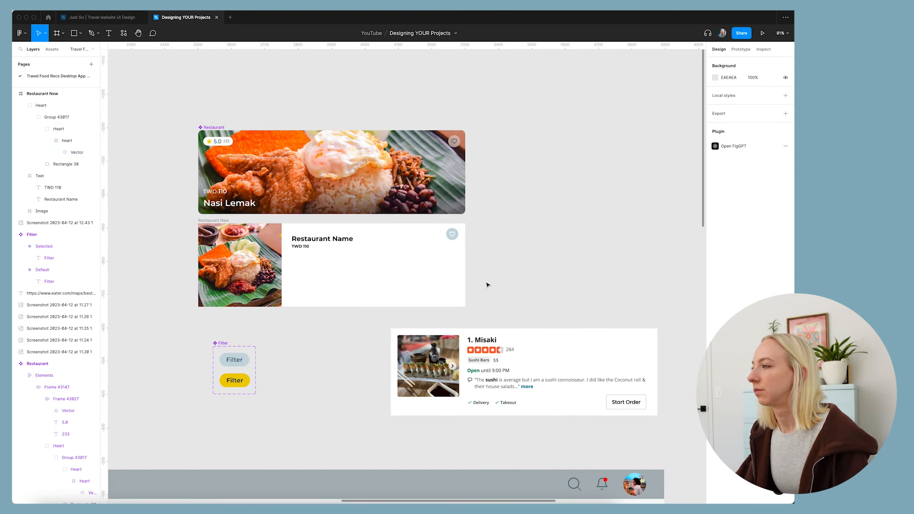
scroll(487, 285, "down", 3)
scroll(487, 285, "up", 2)
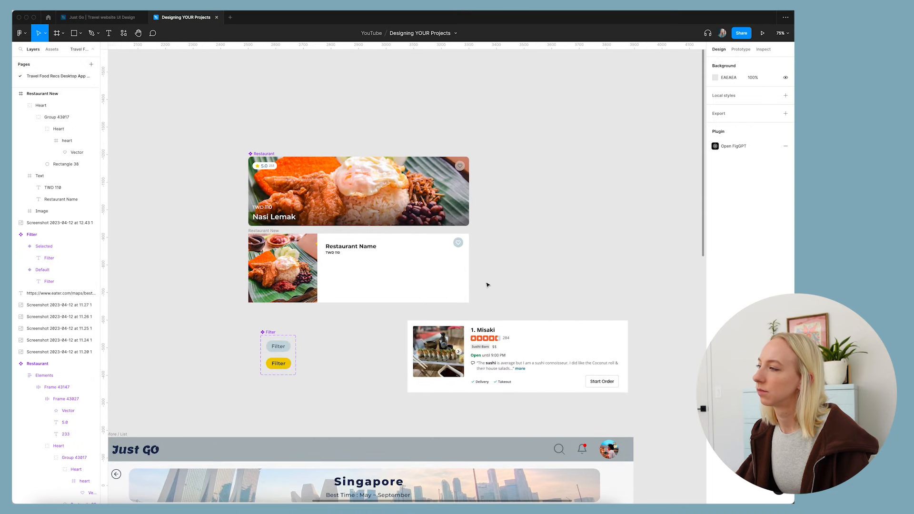
scroll(452, 254, "up", 5)
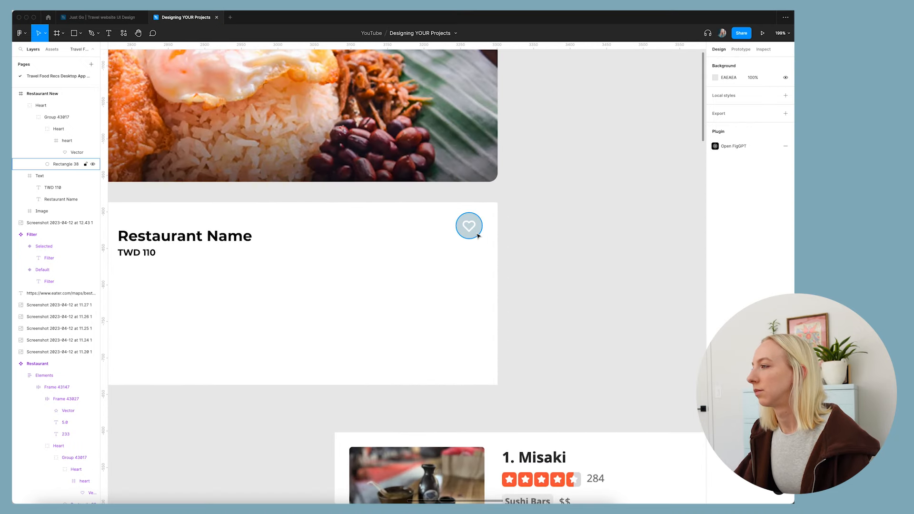
left_click(469, 226)
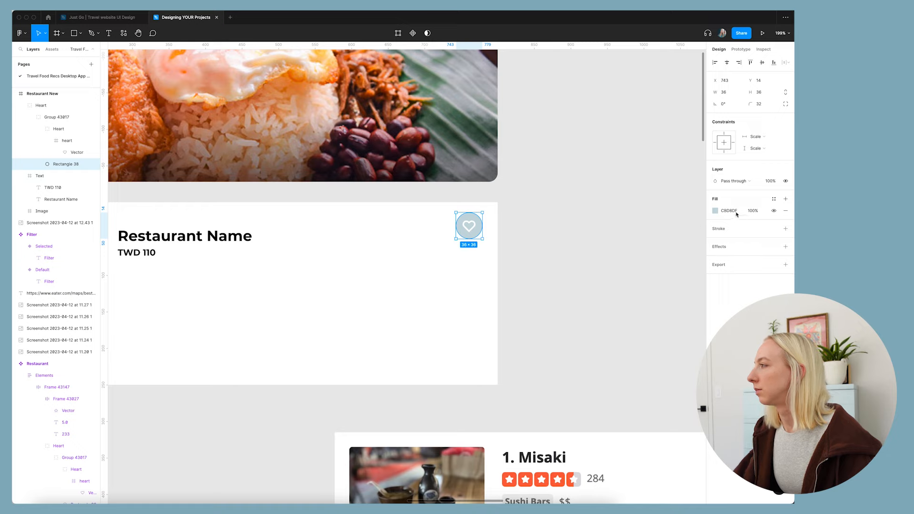
left_click(750, 212)
type("50")
key("Return")
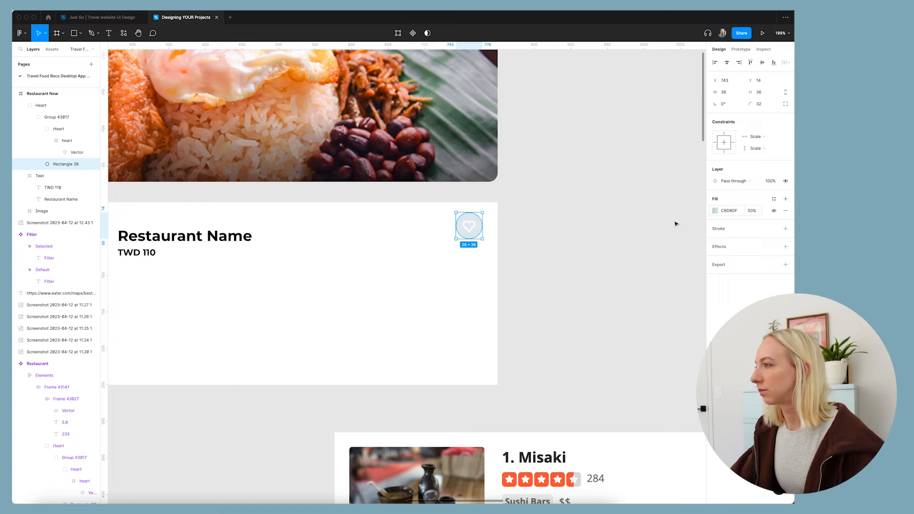
left_click(675, 224)
- Change the stroke of the new card's heart vector to black
left_click(475, 232, "super")
left_click(473, 231, "super")
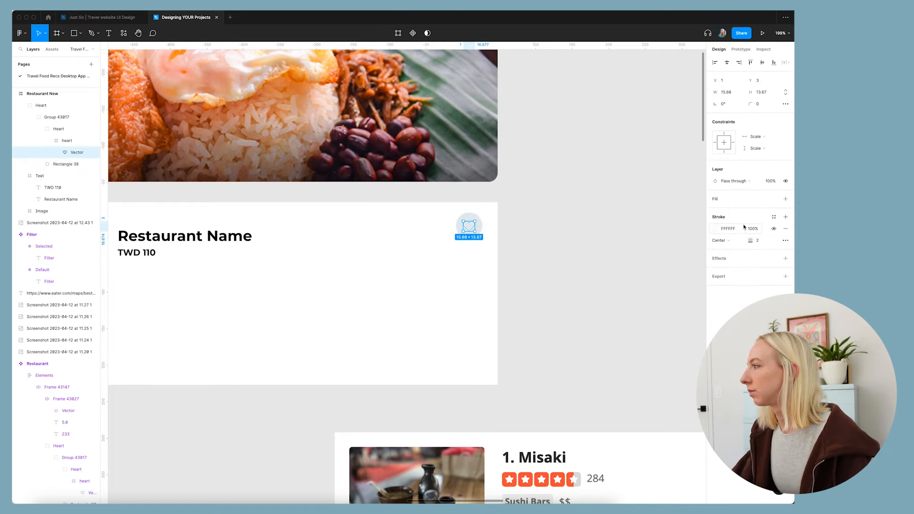
left_click(714, 228)
left_click_drag(652, 267, 539, 414)
left_click(546, 309)
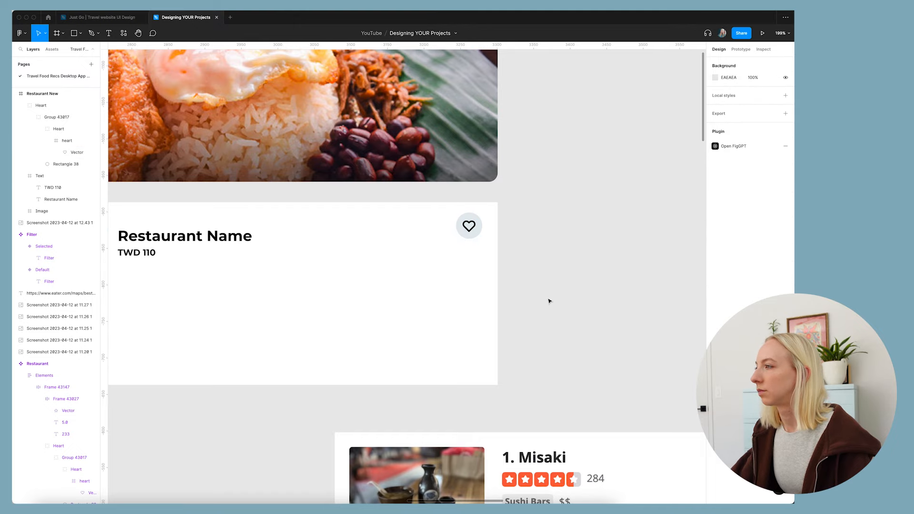
- Move the star rating frame from the Restaurant component into the new card's Text frame, below TWD 110 at X 27, Y 88
scroll(548, 300, "down", 5)
scroll(523, 303, "right", 2)
scroll(461, 304, "up", 3)
scroll(569, 304, "down", 1)
left_click(470, 241)
left_click(524, 254)
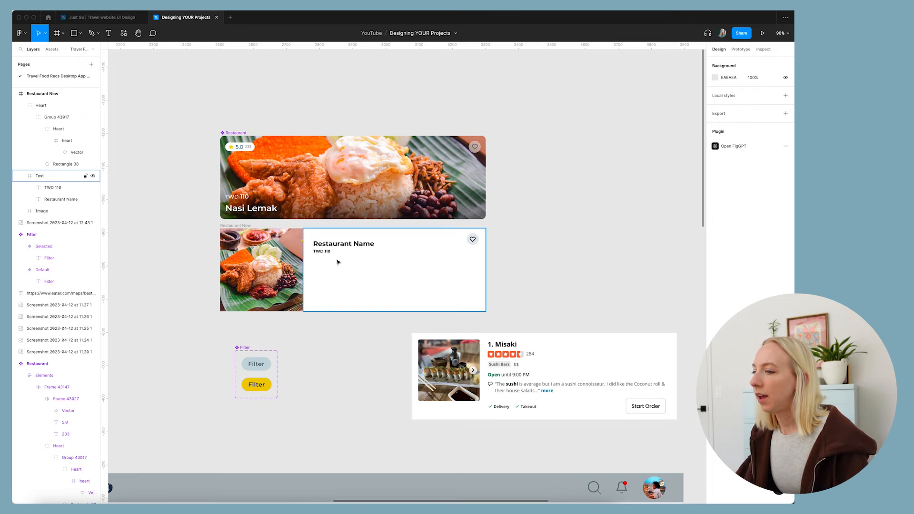
left_click(246, 150, "super")
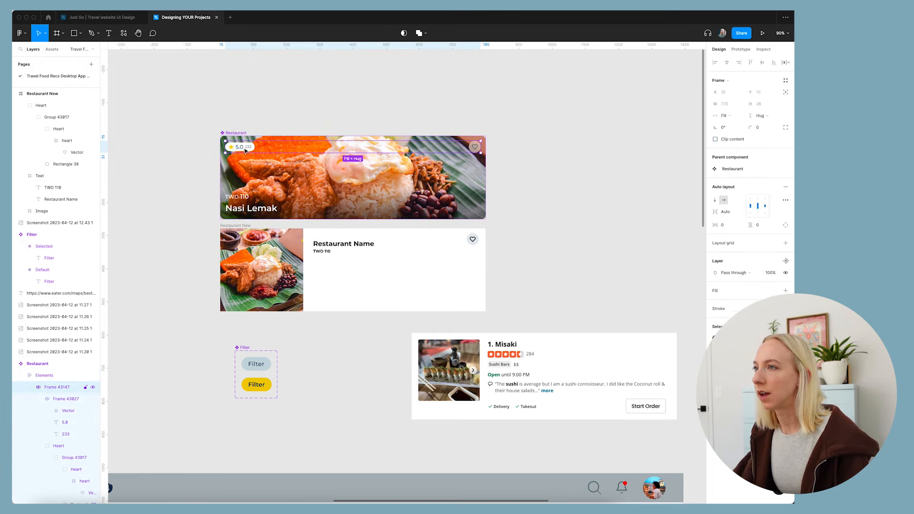
left_click_drag(236, 149, 327, 267)
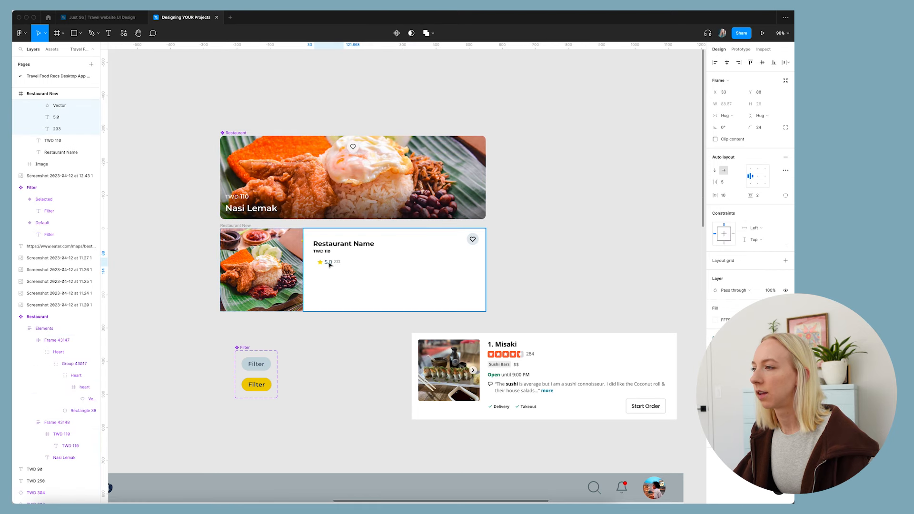
scroll(327, 268, "up", 2)
scroll(327, 268, "up", 5)
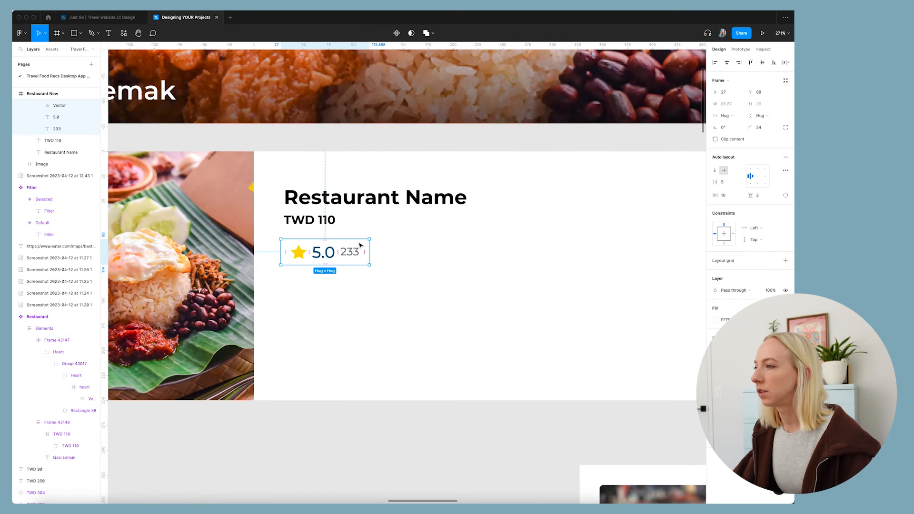
scroll(63, 152, "up", 2)
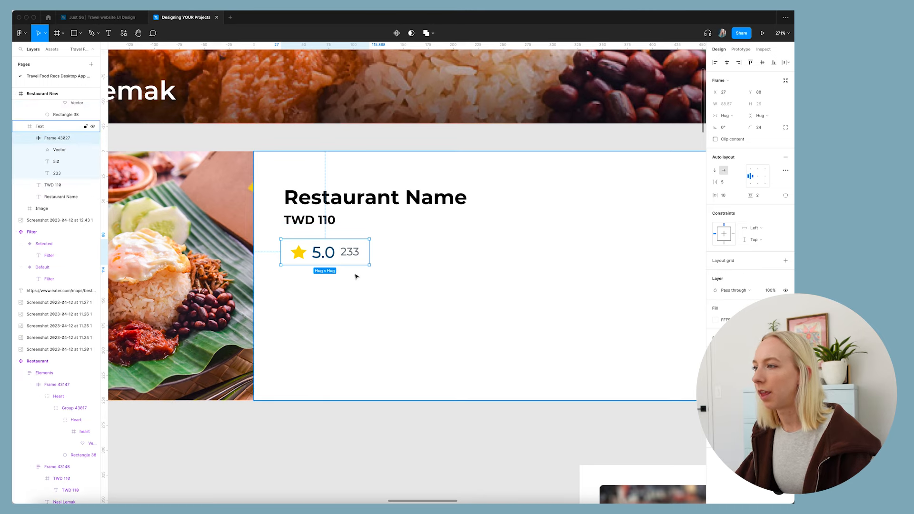
- Remove the rating frame's fill and set its auto layout item spacing, horizontal padding and vertical padding to 0
left_click(785, 320)
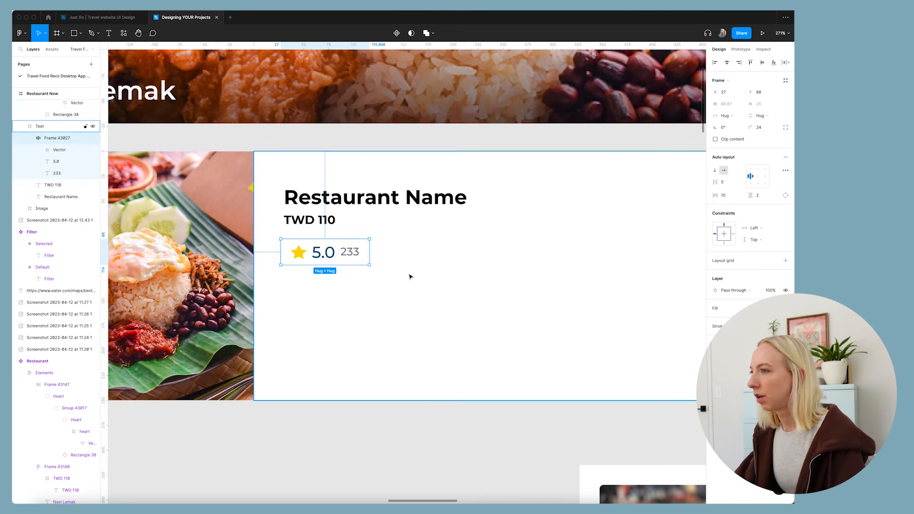
left_click(763, 196)
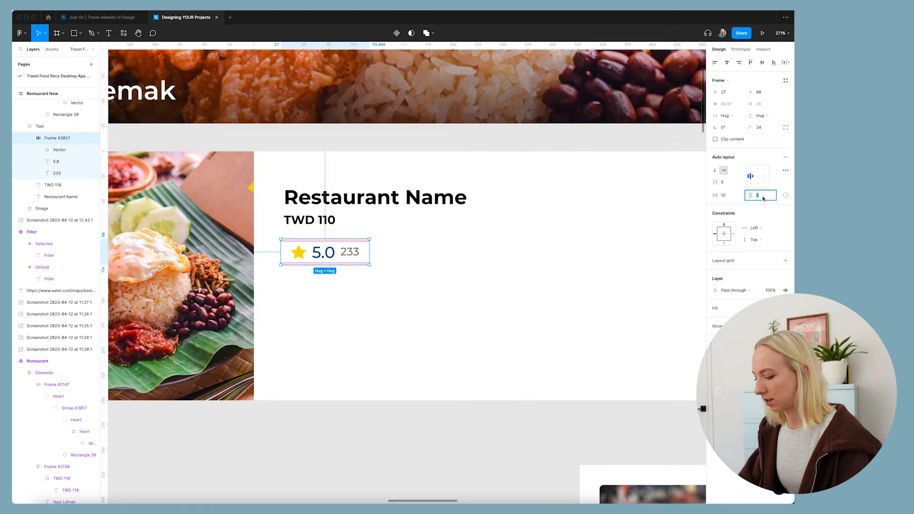
type("0")
left_click(728, 184)
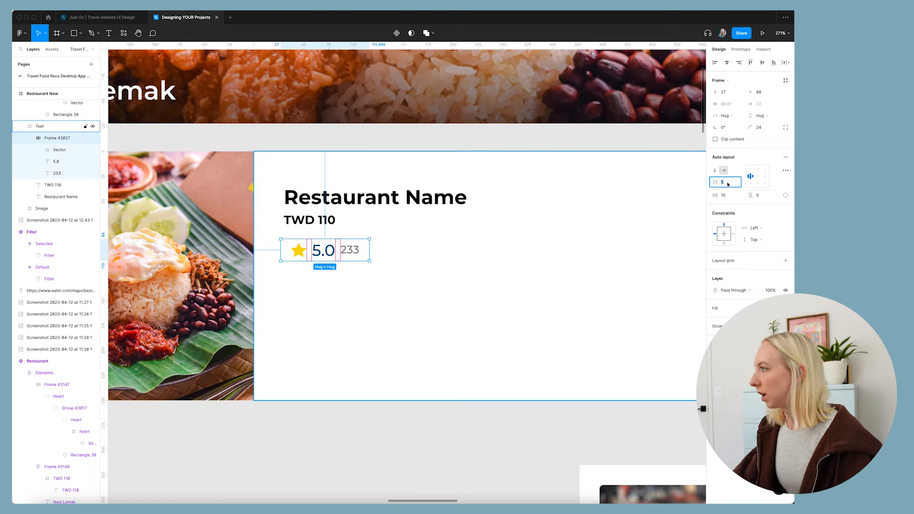
type("0")
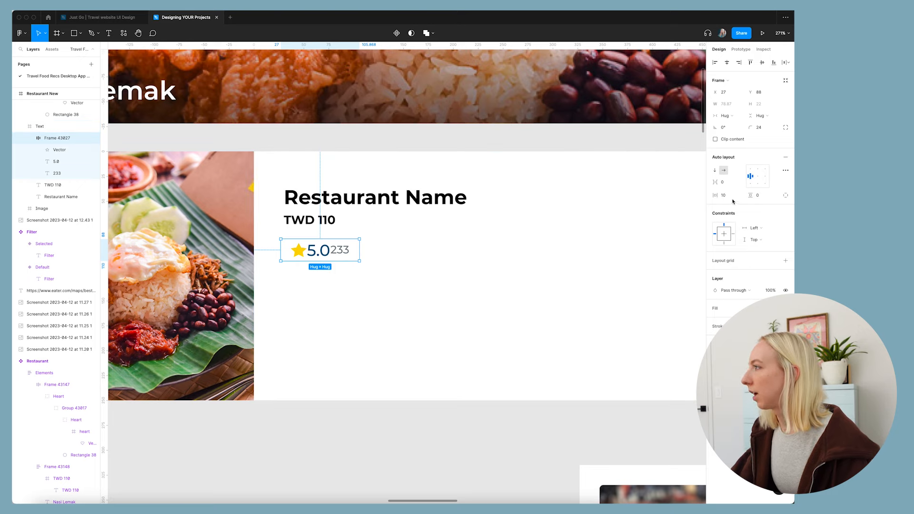
left_click(733, 201)
type("0")
key("Return")
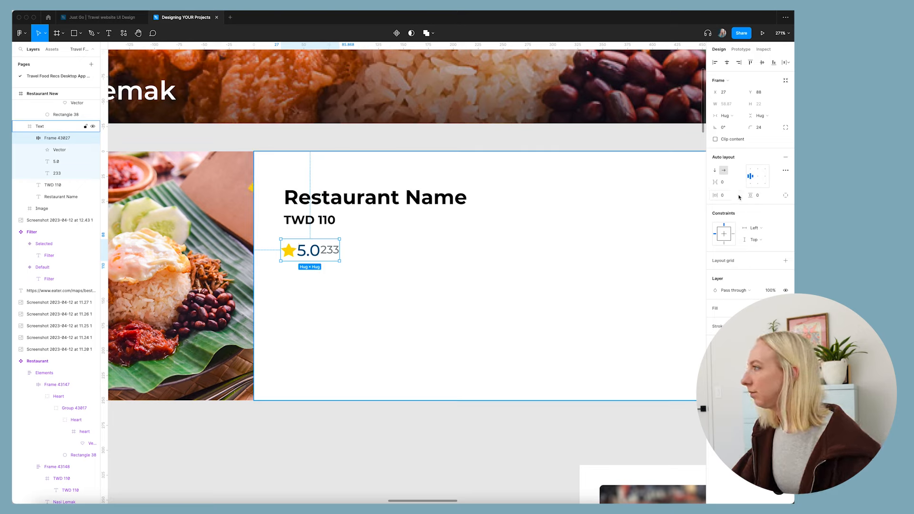
- Set the rating frame's auto layout item spacing to 5
left_click_drag(720, 184, 727, 184)
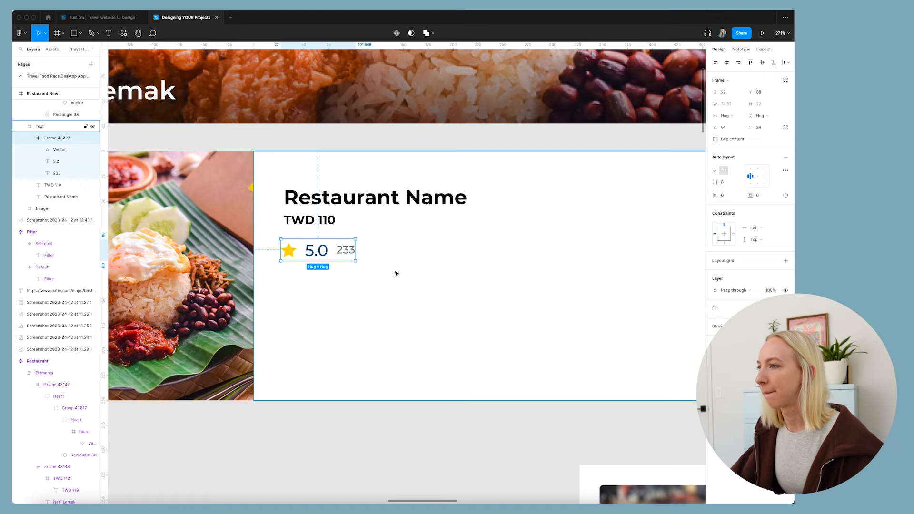
left_click(724, 183)
type("5")
key("Return")
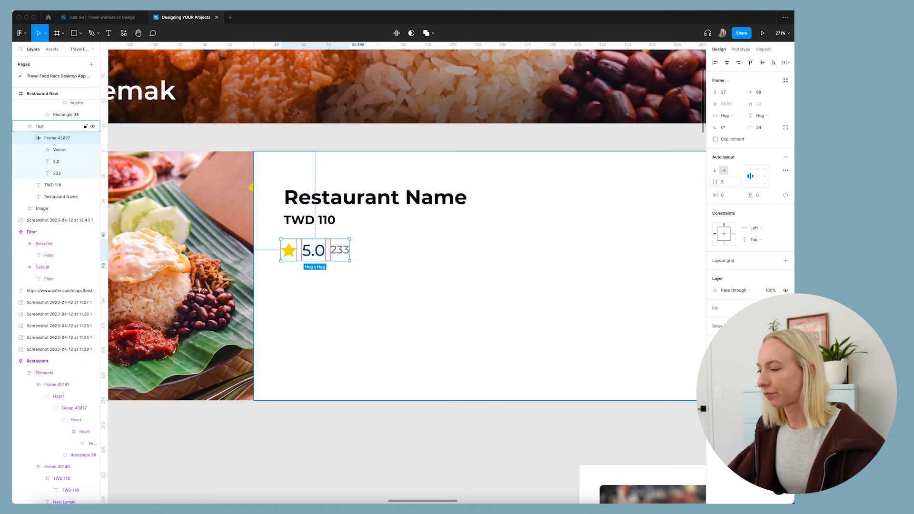
- Delete the 5.0 text from the new card's rating frame
left_click(375, 244)
left_click(347, 250, "super")
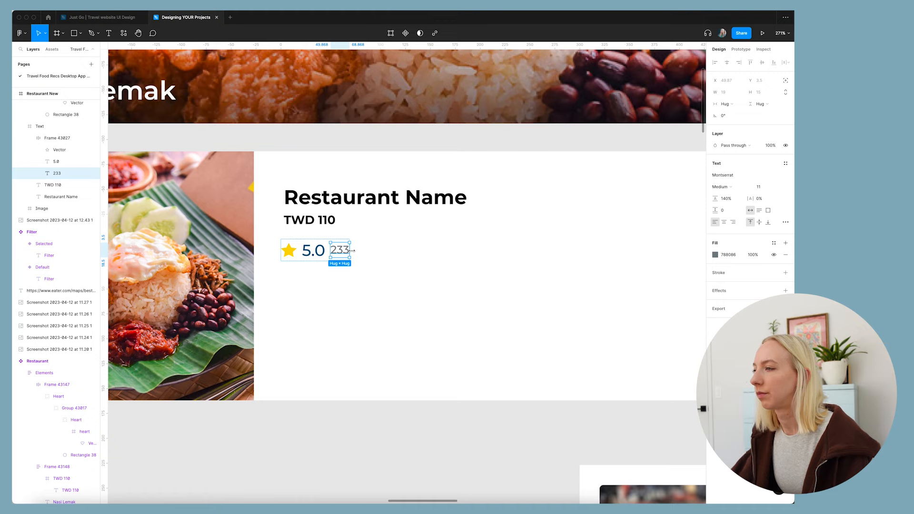
left_click(314, 251)
key("Delete")
- Duplicate the yellow star four times inside the rating frame to make a row of five stars
left_click(288, 248)
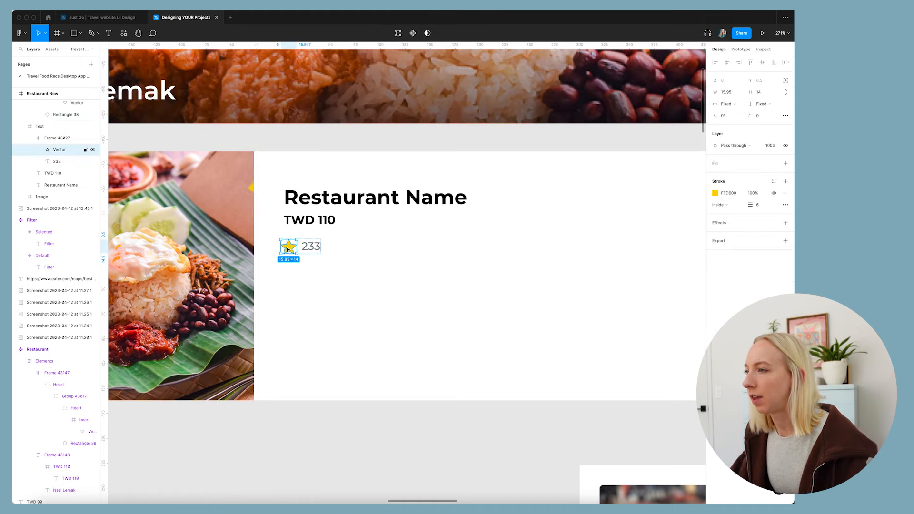
key("super+d")
key("super+d")
key("super+d")
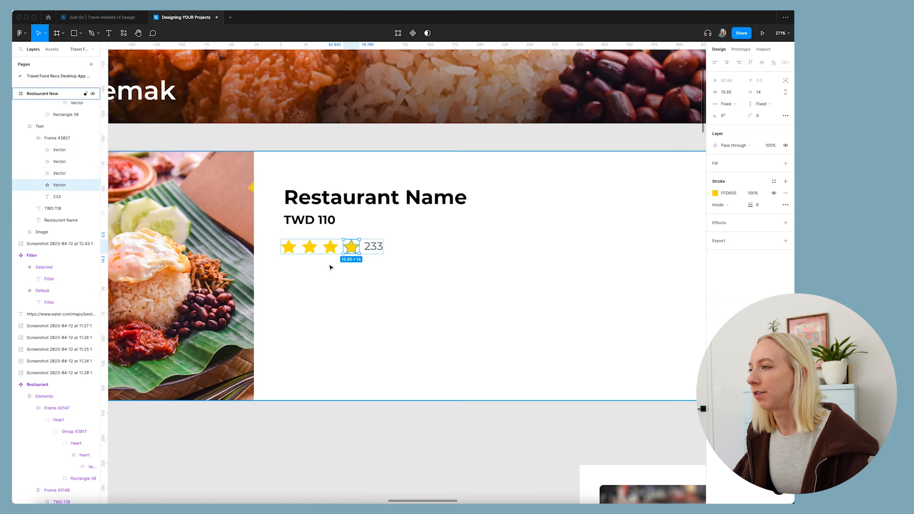
key("super+d")
left_click_drag(379, 275, 382, 275)
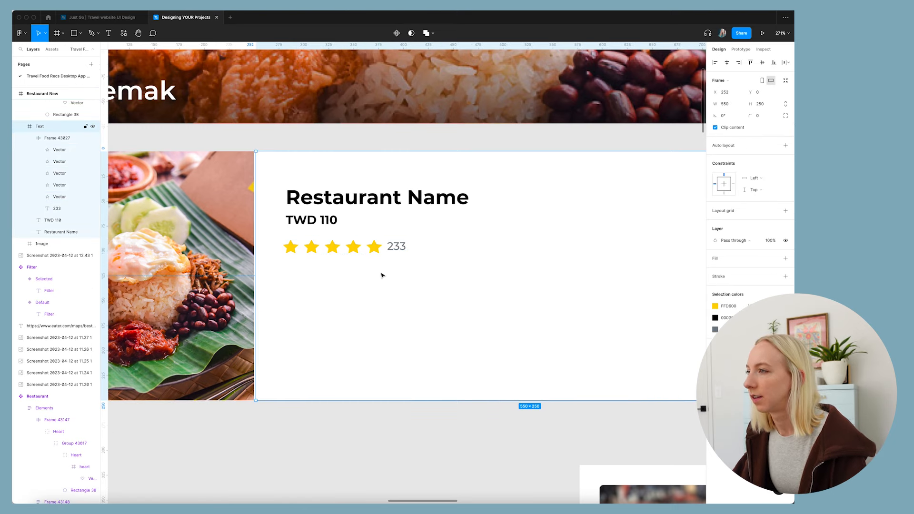
- Set the auto layout item spacing of the five-star rating frame to 2
left_click(313, 251, "super")
left_click(326, 279)
left_click(352, 252)
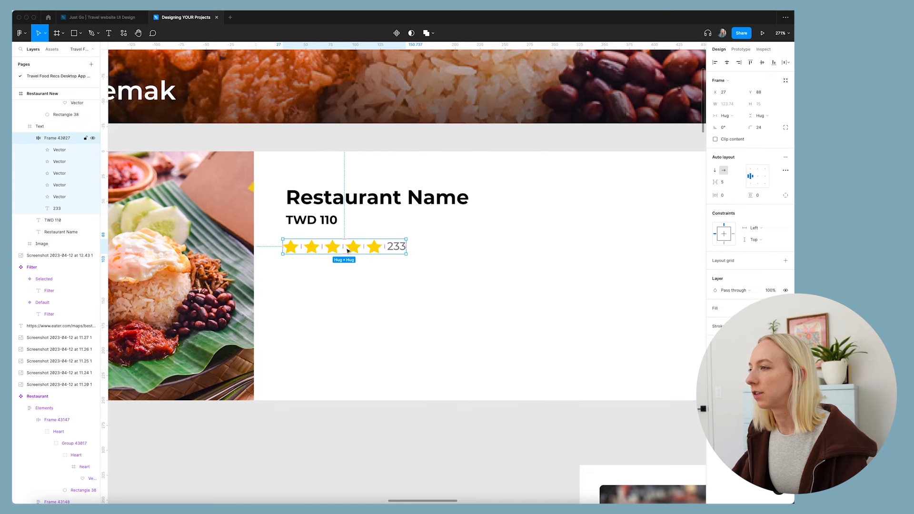
left_click(731, 184)
type("0")
key("Return")
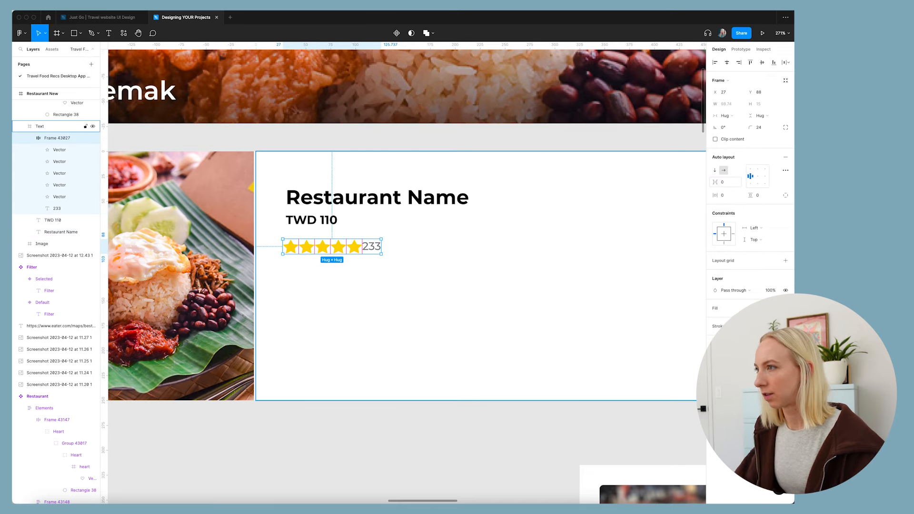
left_click(729, 187)
type("2")
key("Return")
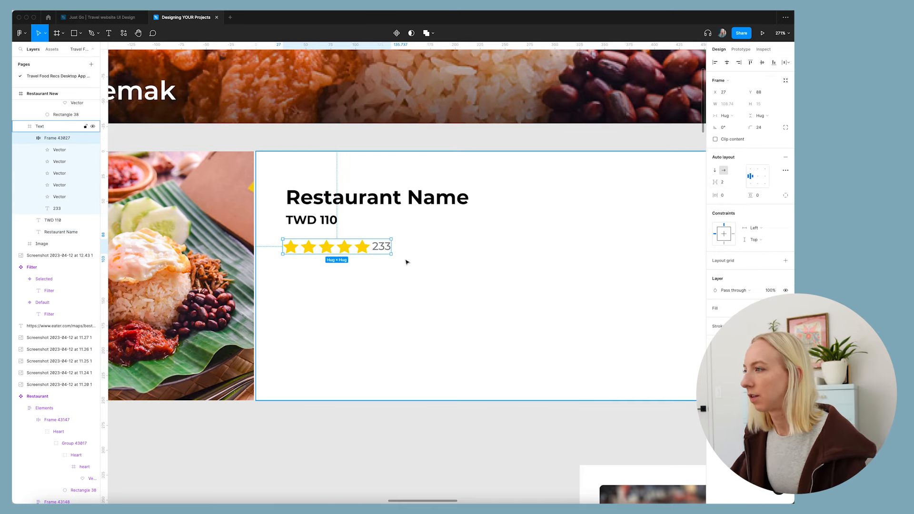
- Remove the 233 review count from the rating frame and delete the stray star pasted into the Text frame
left_click(388, 251)
key("Delete")
key("ctrl+v")
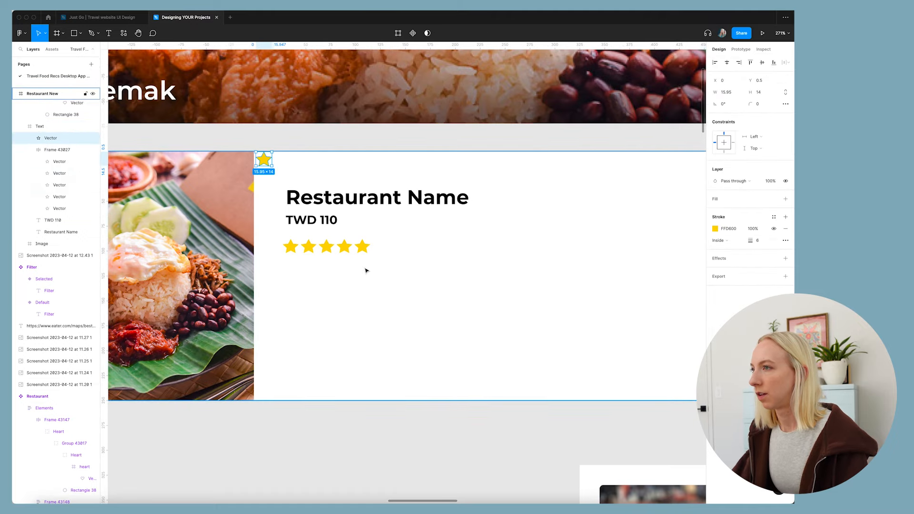
left_click_drag(266, 166, 419, 302)
key("Delete")
left_click(318, 294)
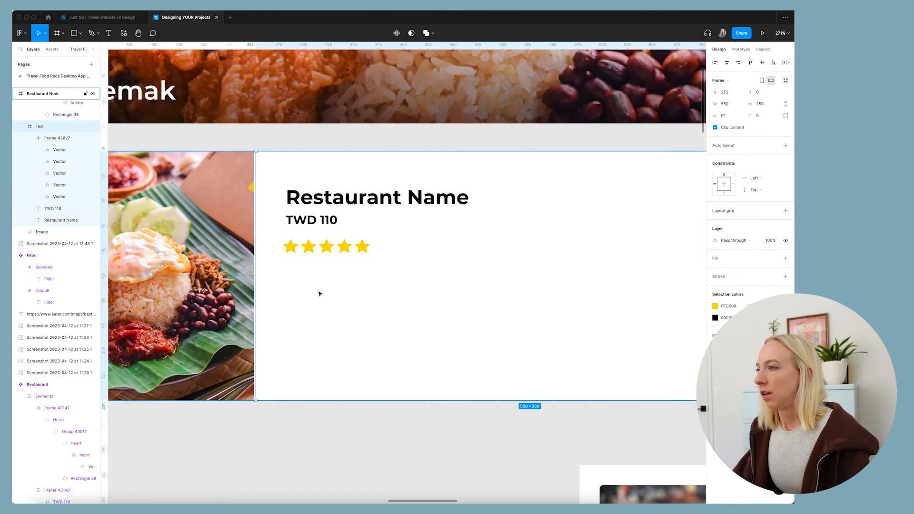
- Rename the five-star rating frame to Stars
scroll(320, 294, "down", 5)
left_click(347, 361)
scroll(324, 318, "up", 3)
left_click(333, 292)
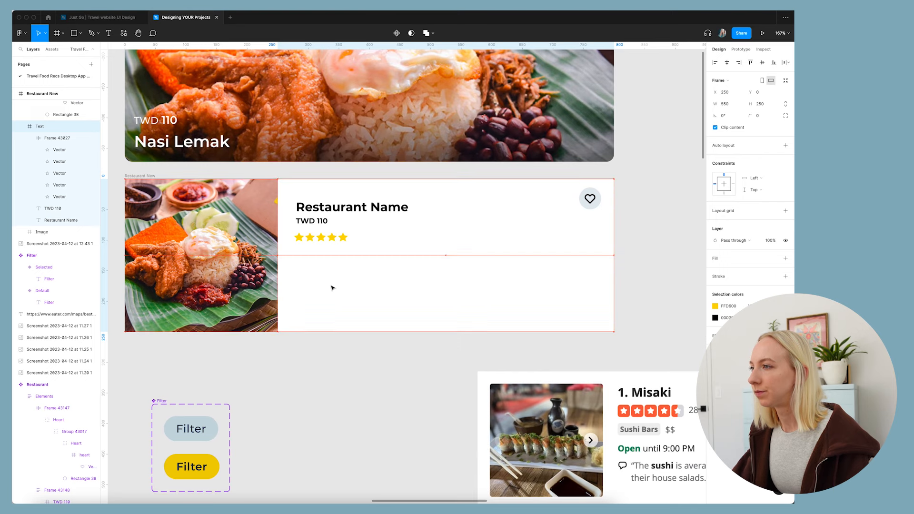
scroll(329, 285, "up", 5)
left_click(274, 242)
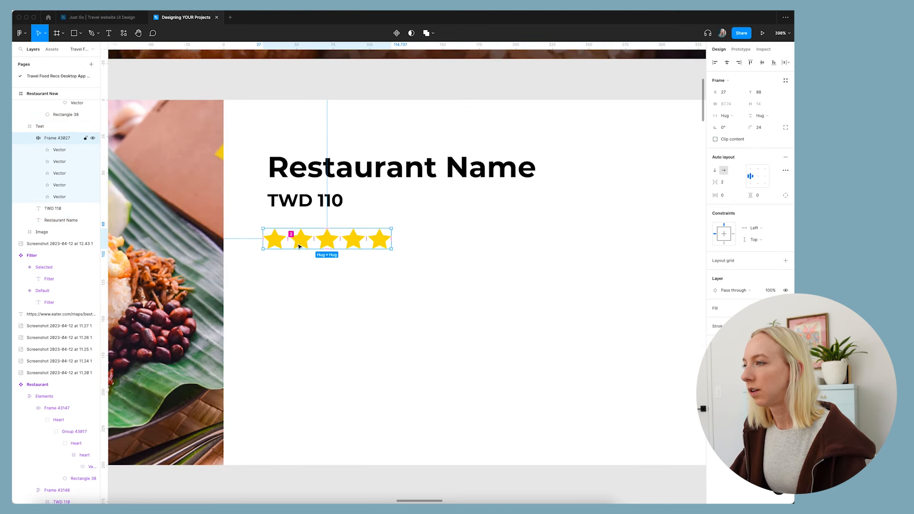
double_click(59, 139)
type("Stars")
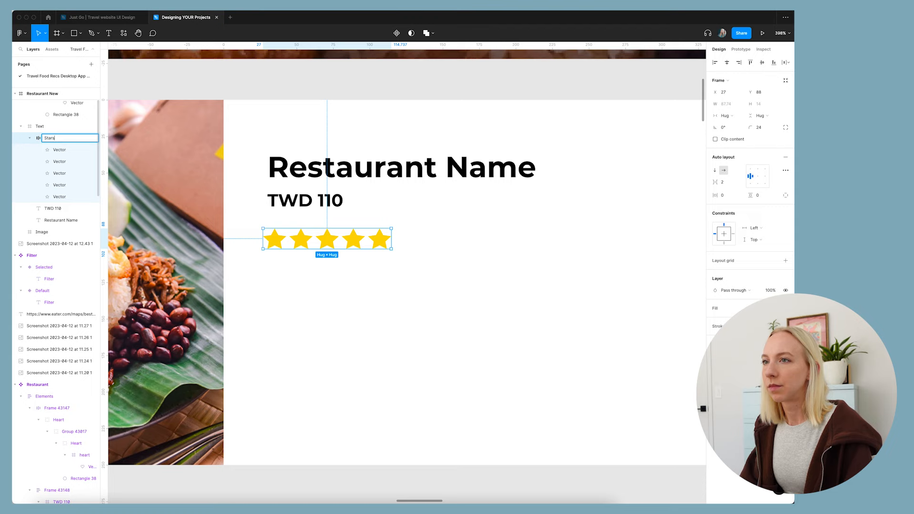
key("Return")
left_click(328, 297)
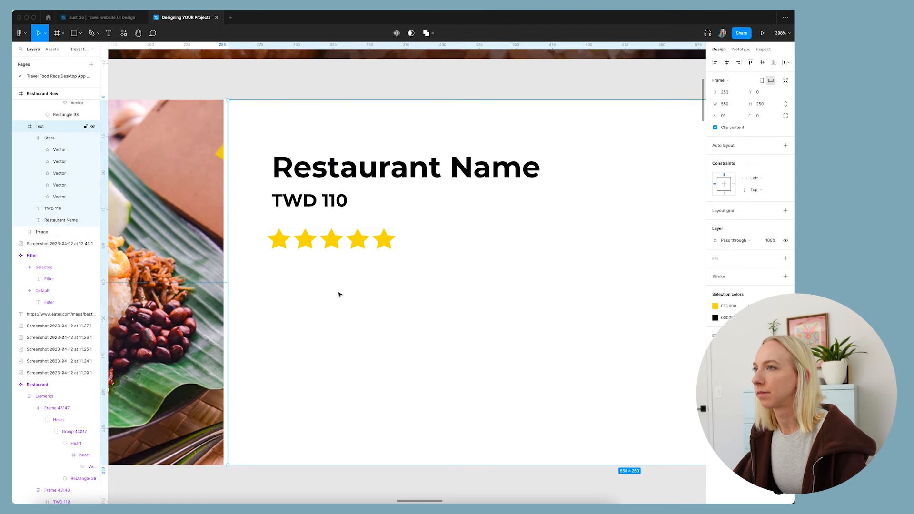
scroll(279, 285, "down", 5, "ctrl")
left_click_drag(304, 289, 545, 263)
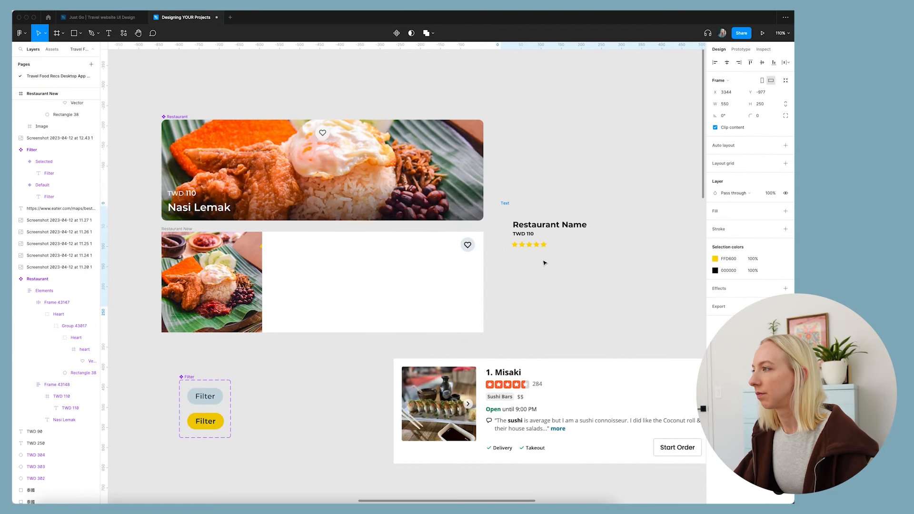
key("super+z")
left_click(303, 368)
left_click(461, 246)
left_click(475, 247)
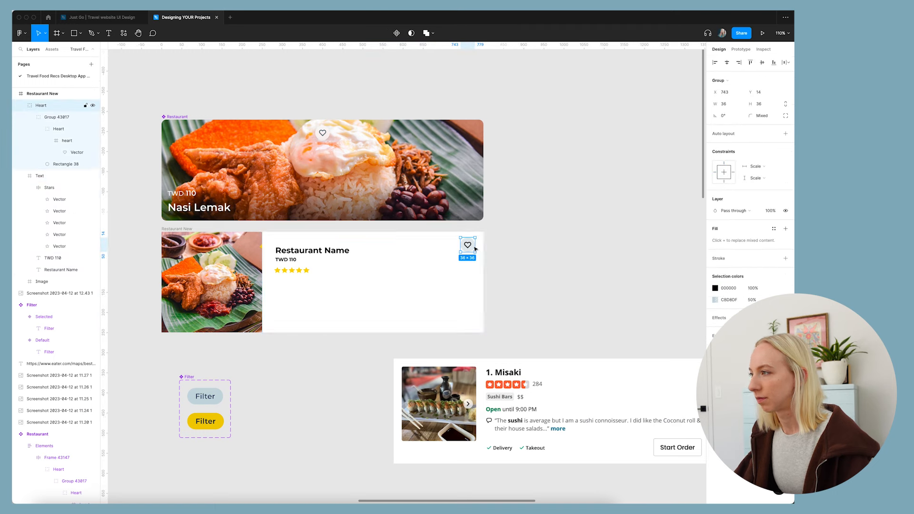
key("super+x")
key("super+v")
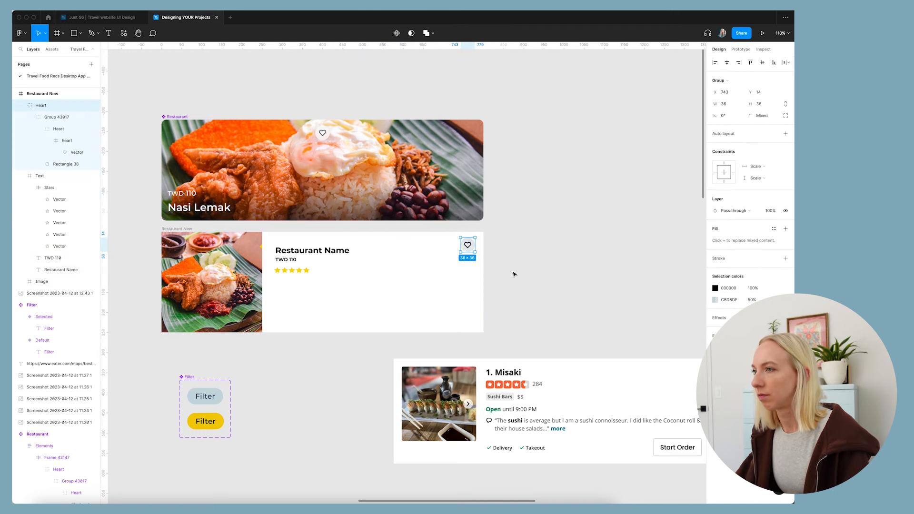
left_click_drag(375, 277, 393, 324)
key("super+z")
- Move the new card's Heart group into its Text frame and place it near the card's upper-right corner
left_click(473, 249)
key("super+x")
left_click(408, 259)
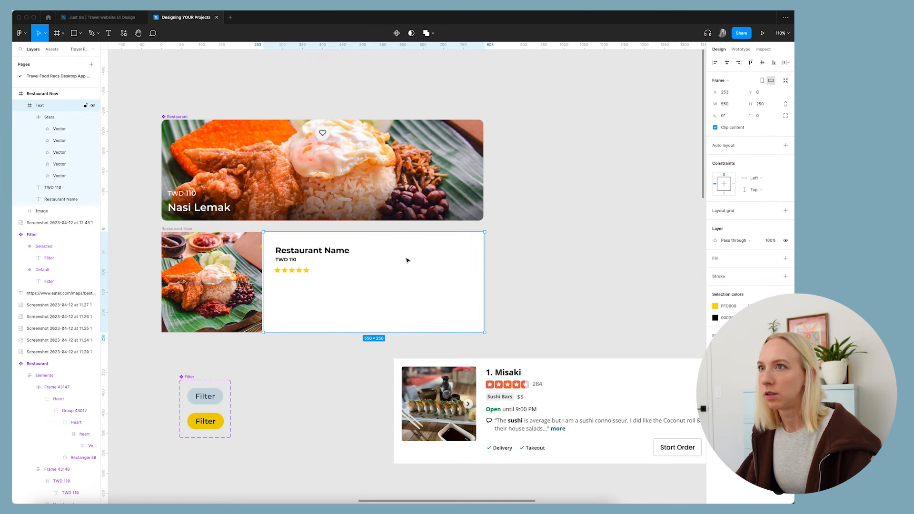
key("super+v")
left_click(510, 259)
left_click_drag(377, 251, 470, 251)
double_click(372, 246)
left_click(514, 254)
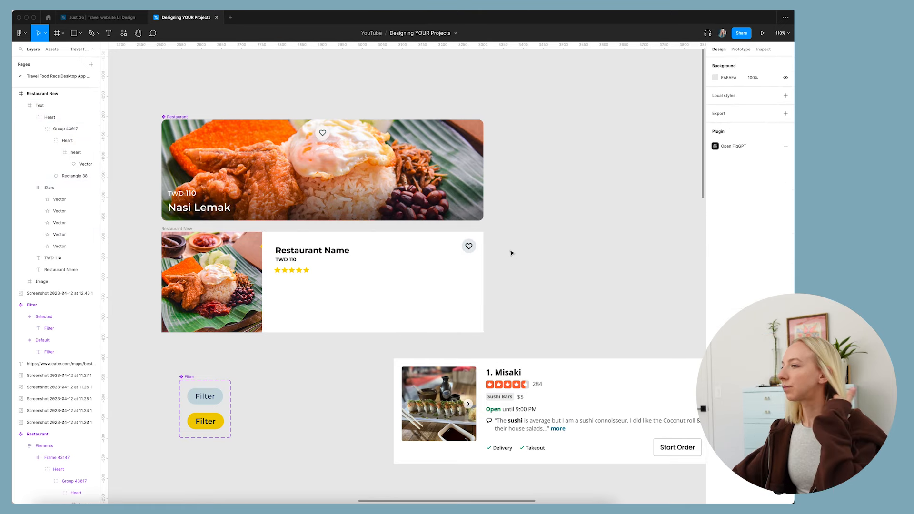
scroll(513, 251, "right", 4)
scroll(513, 252, "left", 3)
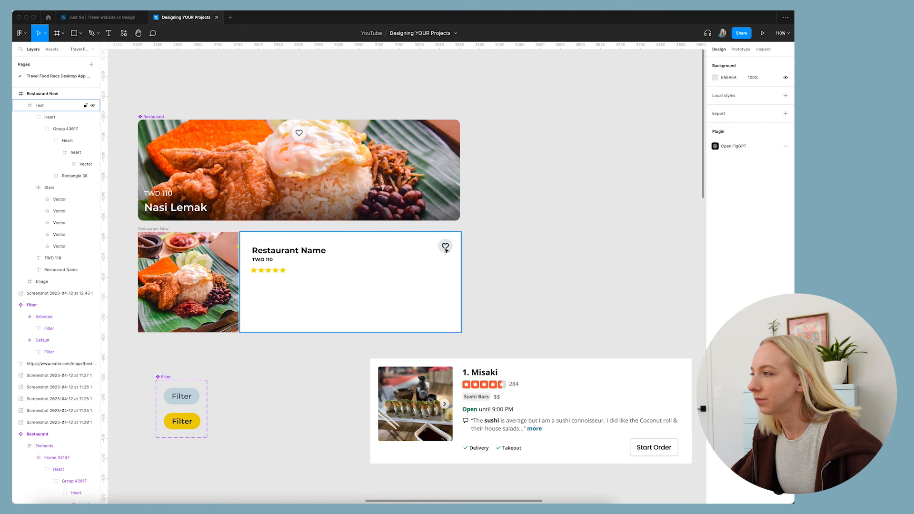
scroll(474, 258, "left", 1)
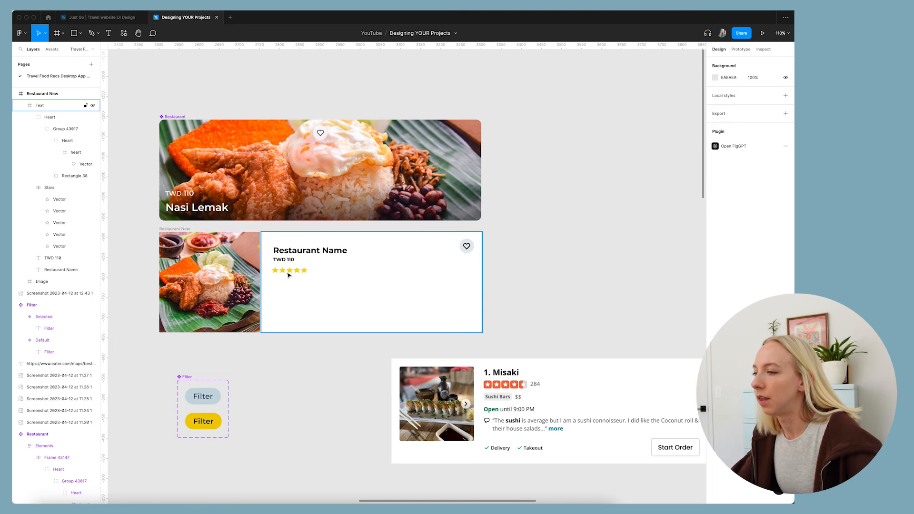
- Duplicate the TWD 110 text to X 128, Y 87, beside the stars, and change the copy to 236
scroll(299, 277, "up", 5)
left_click(276, 242)
left_click_drag(276, 243, 367, 268)
double_click(342, 266)
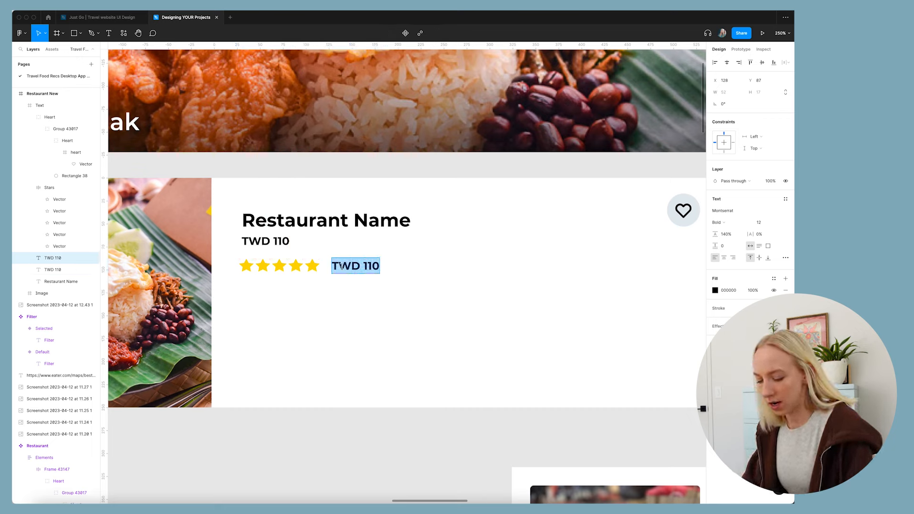
type("236")
key("Escape")
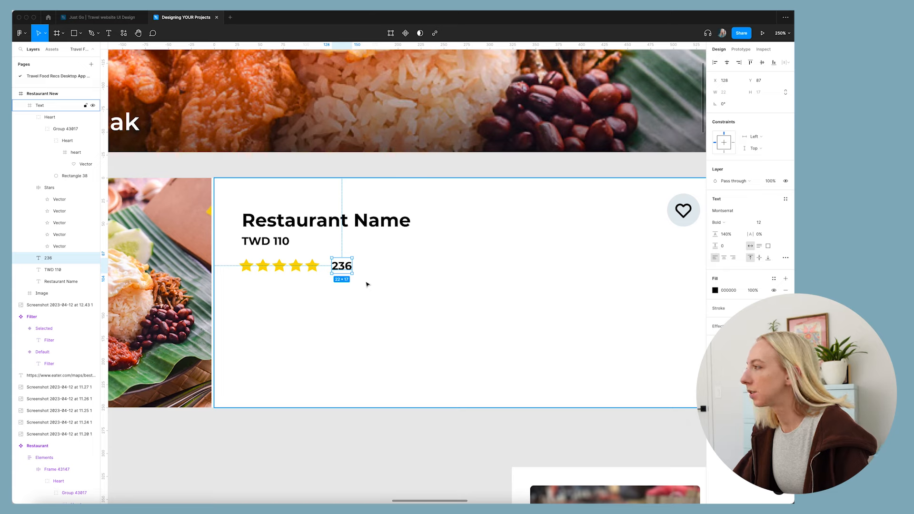
- Change the 236 review count to Regular weight with a font size of 10
left_click(719, 222)
left_click(740, 197)
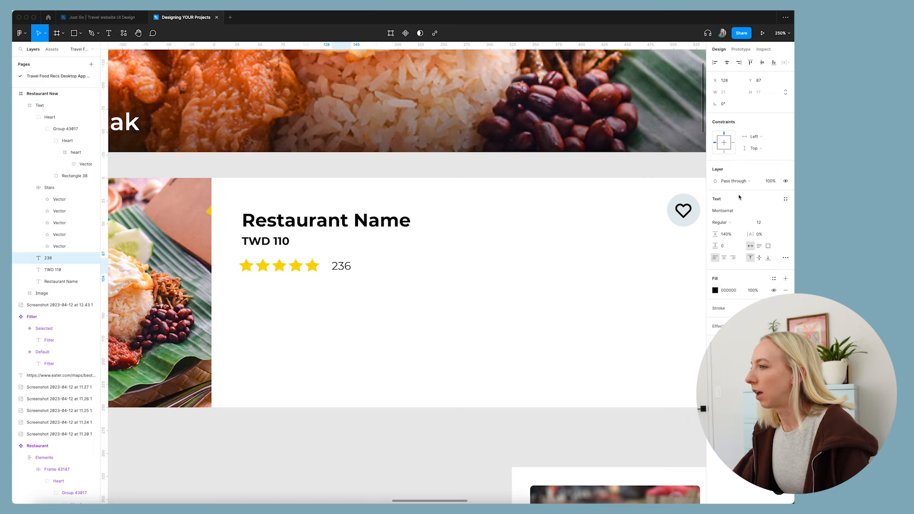
left_click(759, 222)
type("10")
key("Return")
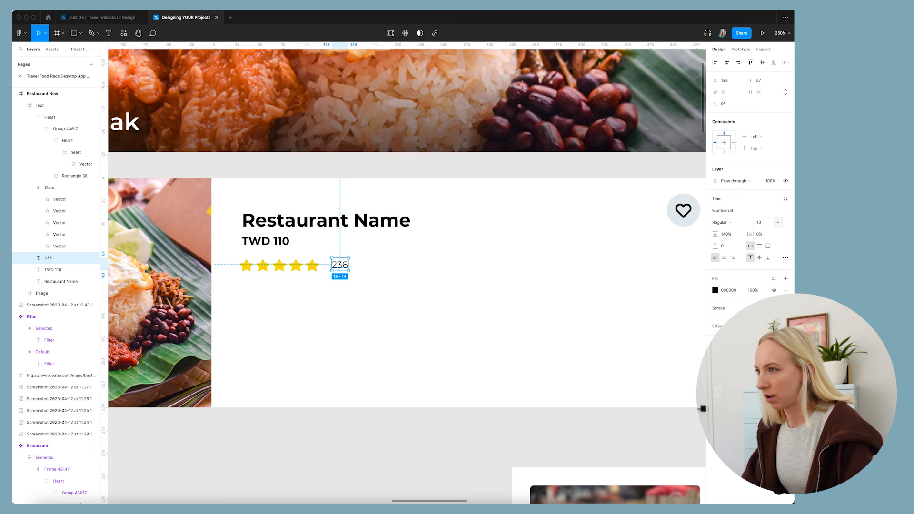
- Copy the opening Changi Nasi Lemak sentence, ending in "1970s.", from the Nasi Lemak Features description in the Just Go file
key("shift+1")
left_click(102, 17)
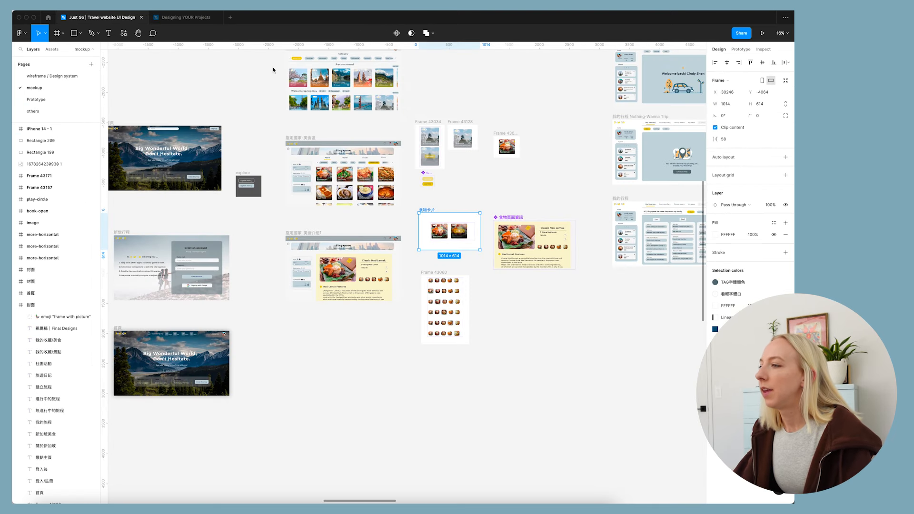
left_click(507, 307)
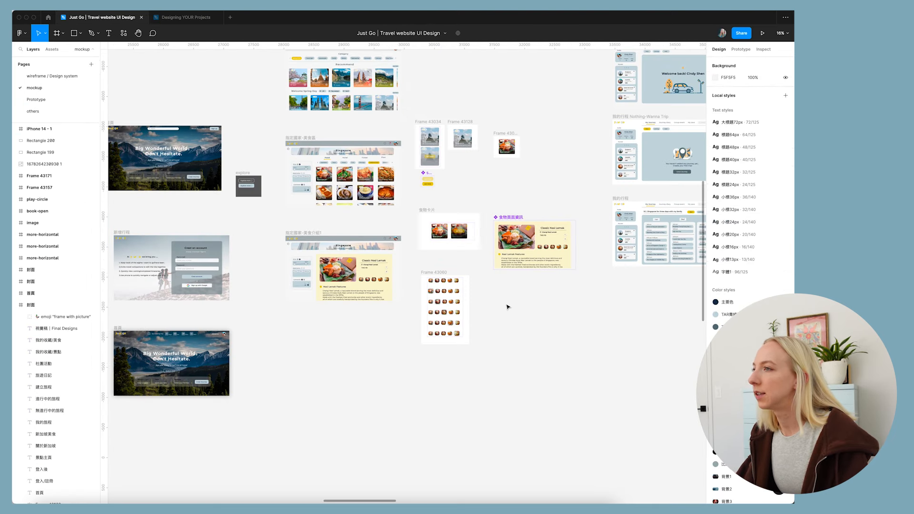
scroll(367, 310, "up", 5)
double_click(291, 268)
left_click_drag(298, 259, 224, 241)
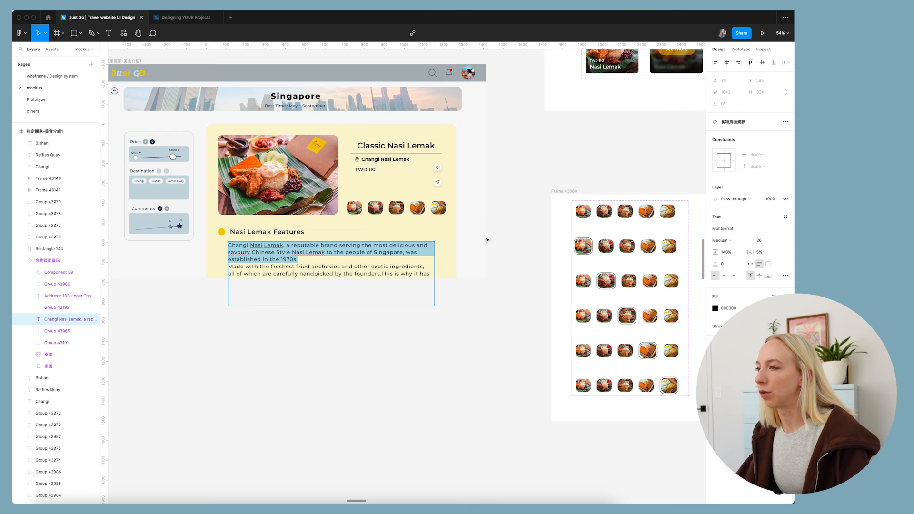
key("Escape")
- Paste the copied description into the Designing YOUR Projects file and set its font size to 12
left_click(187, 17)
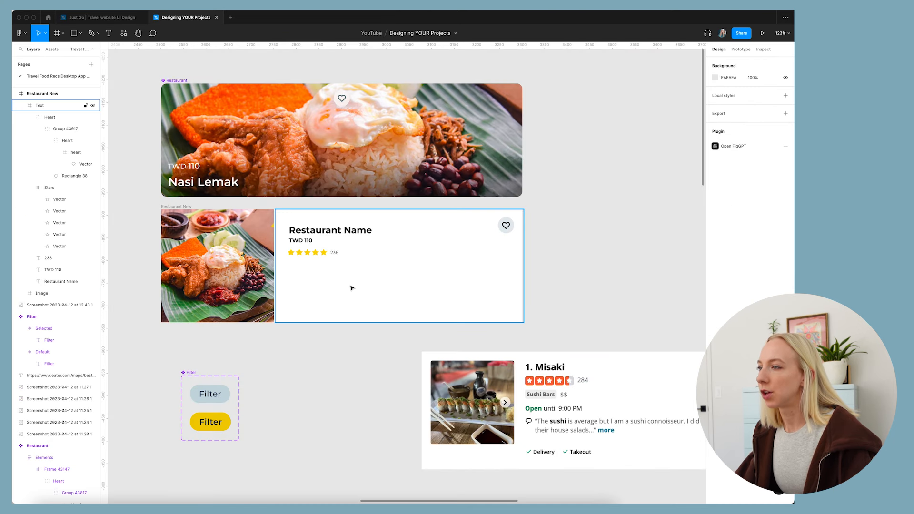
key("super+v")
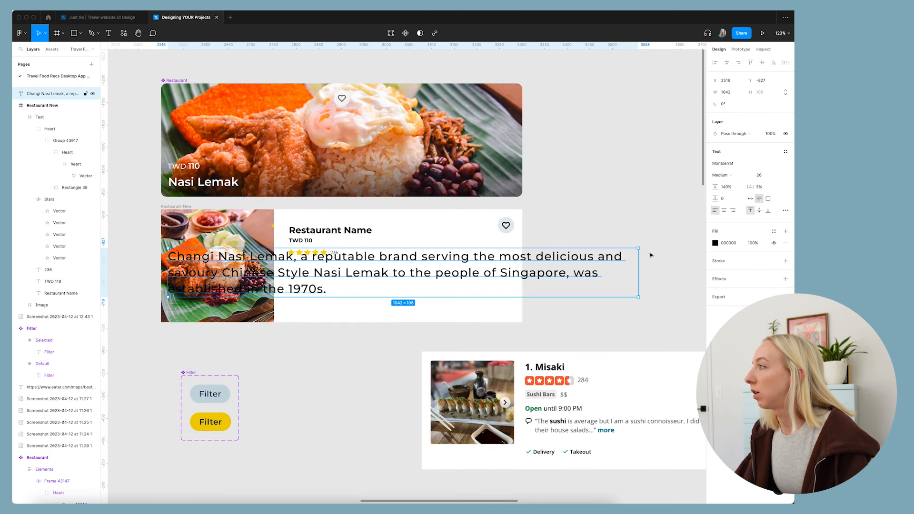
left_click(768, 178)
type("12")
key("Return")
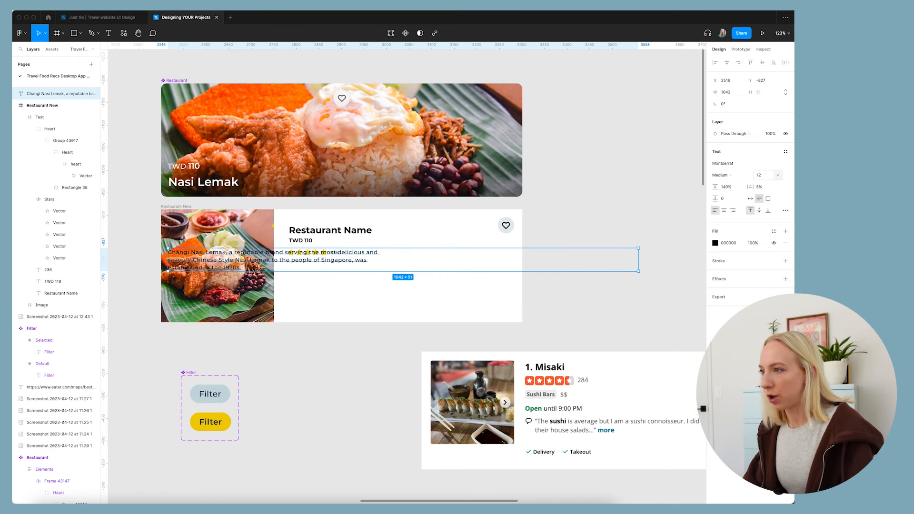
- Narrow the description text box to 438 wide and move it into the card's Text frame at X 30, Y 125
left_click_drag(619, 263, 366, 263)
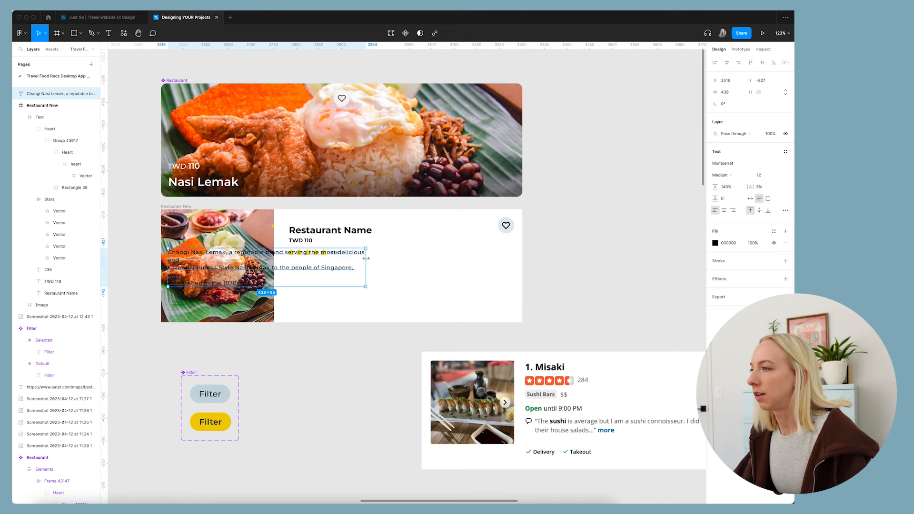
left_click_drag(251, 257, 374, 270)
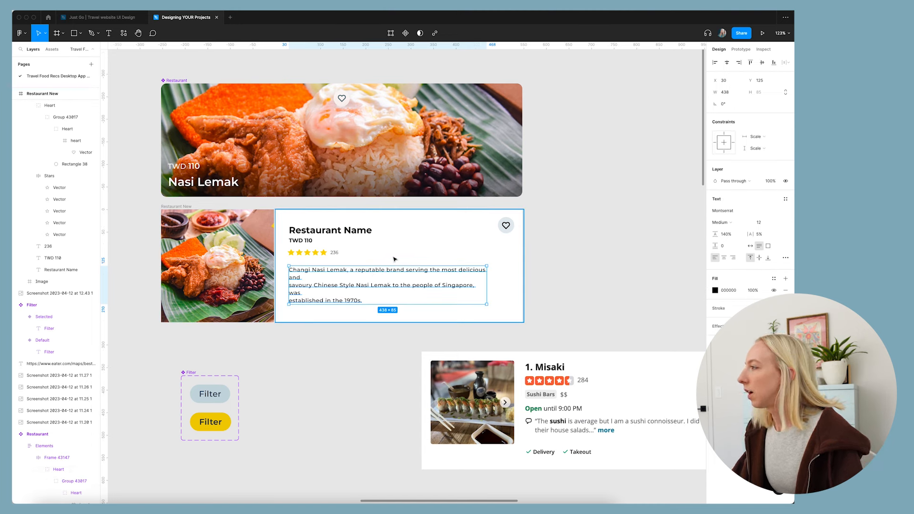
- Set the card description's letter spacing to 0% and its line height to Auto
left_click(759, 235)
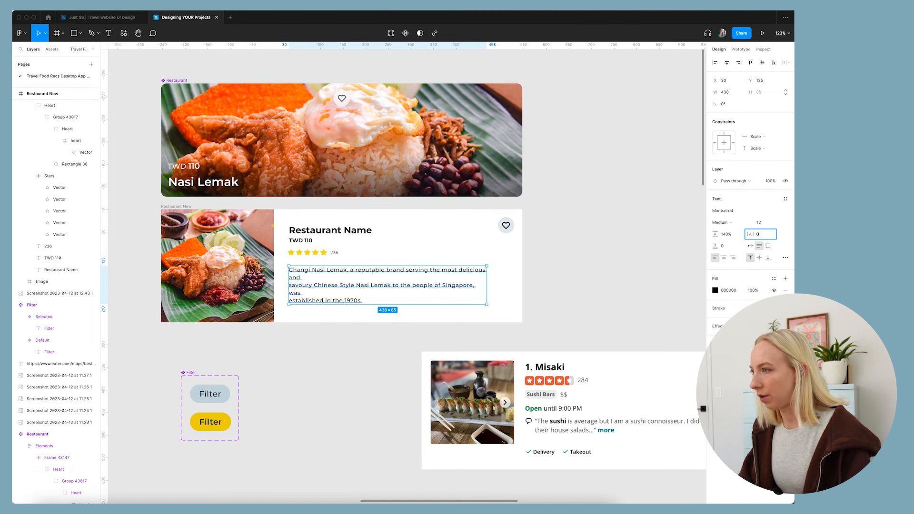
type("0")
key("Return")
left_click(403, 276)
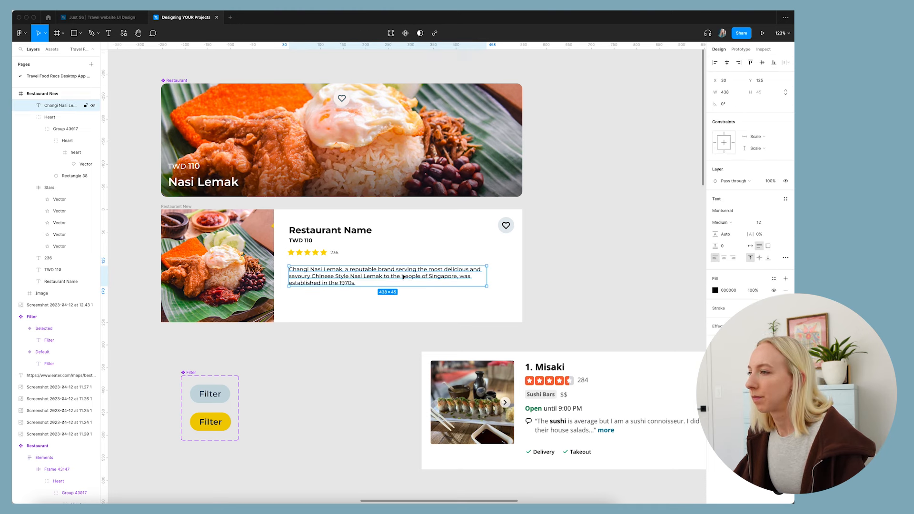
left_click_drag(407, 277, 409, 276)
left_click(589, 273)
scroll(589, 273, "right", 3)
scroll(588, 272, "left", 3)
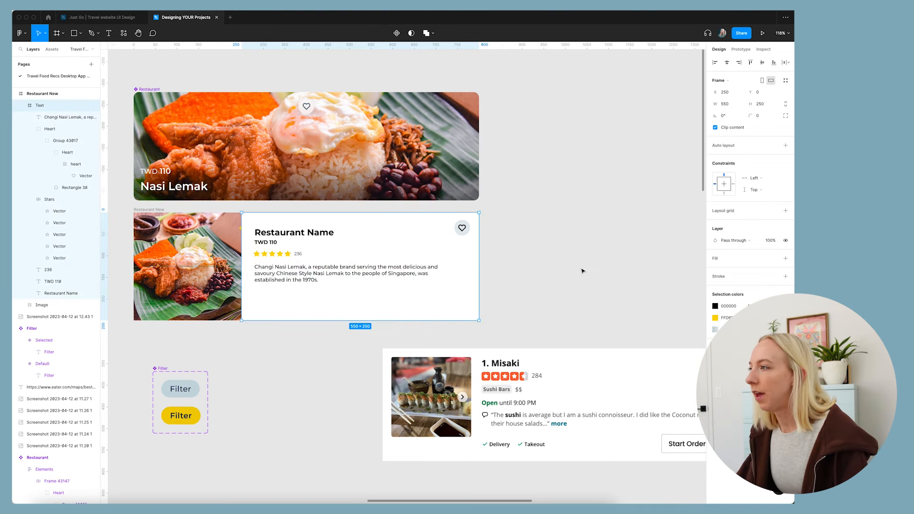
left_click(581, 271)
- Place a copy of the Default Filter pill beside the Filter component set and detach it from its component
scroll(338, 286, "down", 5)
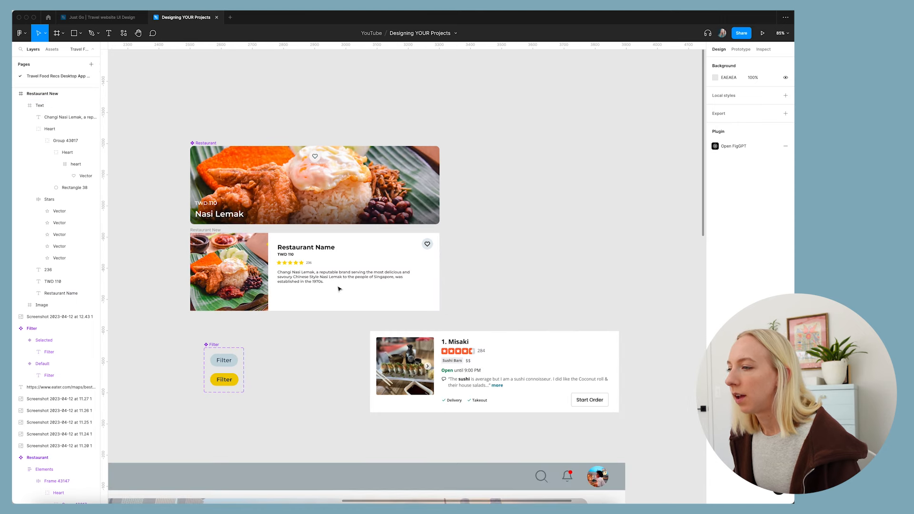
left_click_drag(236, 365, 301, 366)
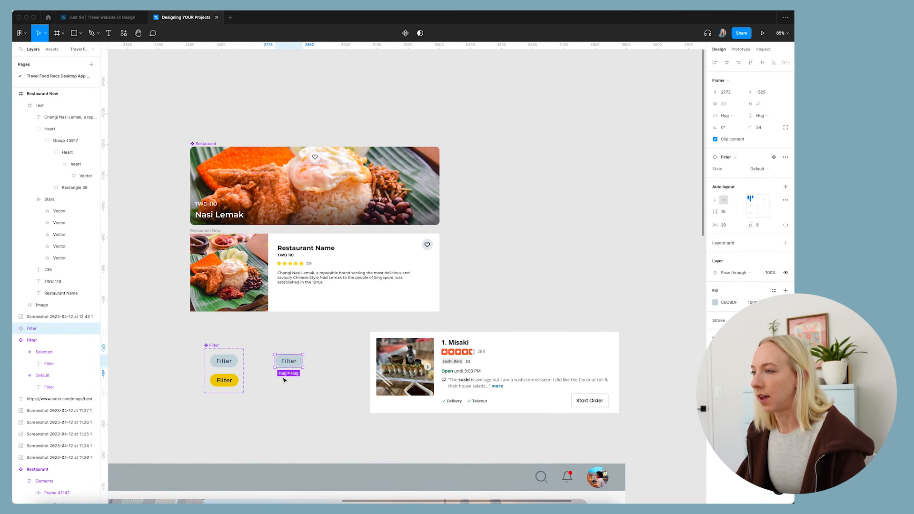
scroll(284, 380, "up", 5)
right_click(298, 355)
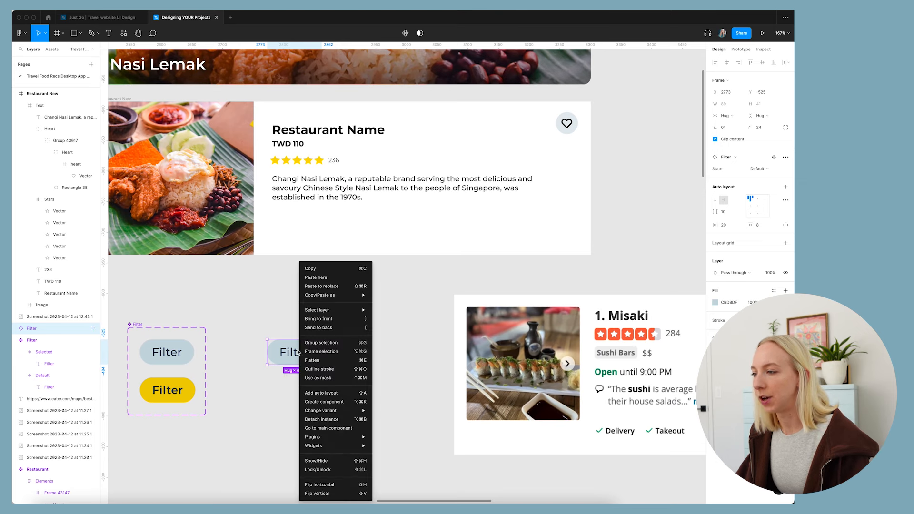
left_click(335, 419)
scroll(317, 393, "up", 3)
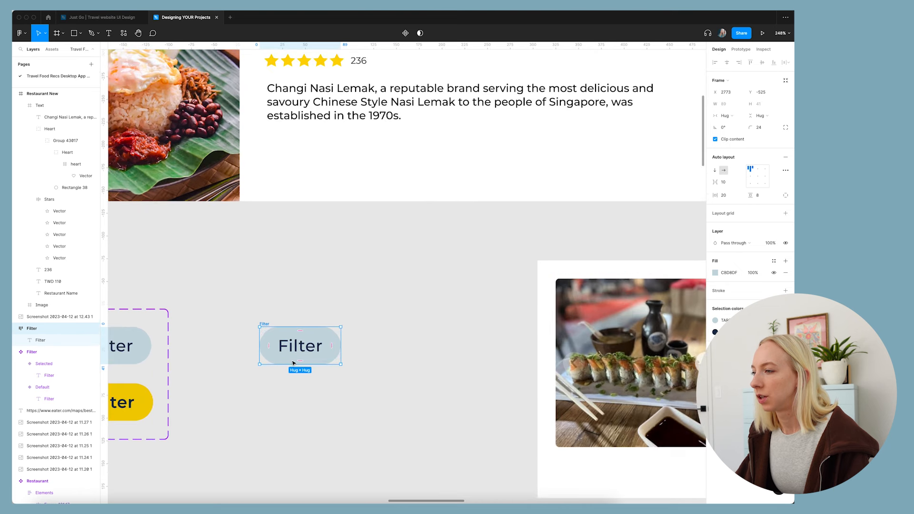
- Set the detached pill's corner radius to 0 and change its label's font weight to Bold
left_click(764, 128)
type("0")
key("Return")
left_click(300, 345)
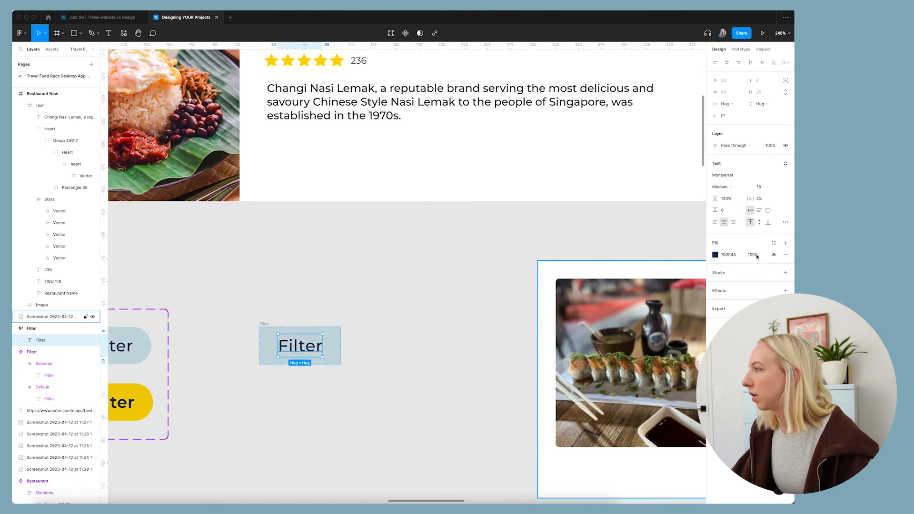
left_click(730, 187)
left_click(728, 202)
left_click(378, 338)
scroll(378, 338, "down", 5)
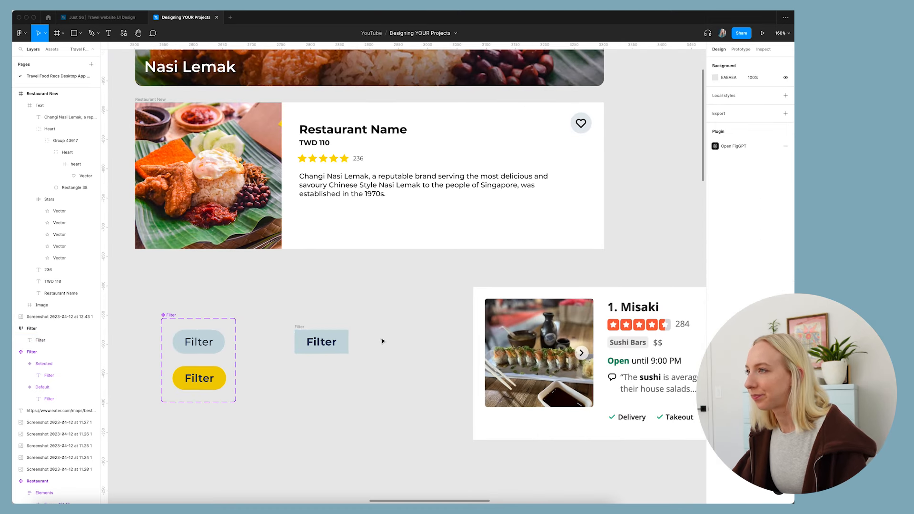
- Change the detached element's label text to "Button" and rename its frame Button
left_click(321, 341)
double_click(321, 342)
type("NBButton")
left_click(369, 306)
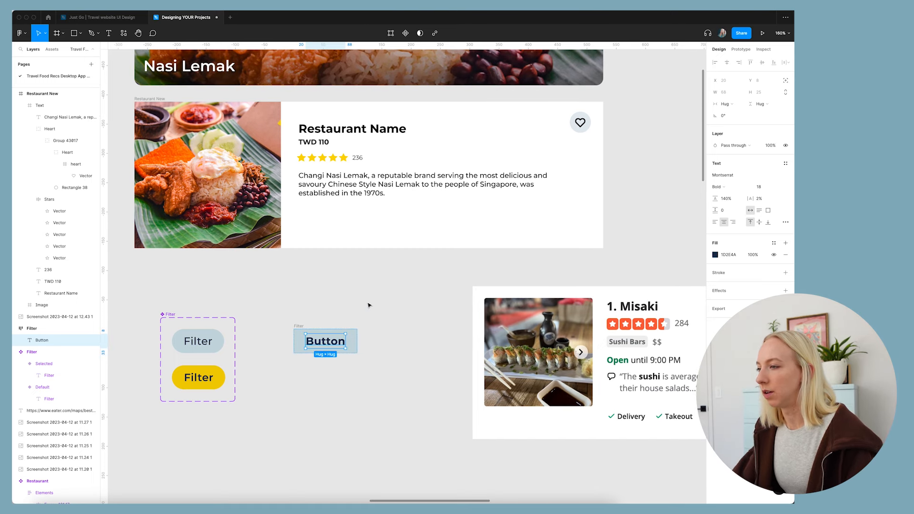
left_click(299, 326)
type("tton")
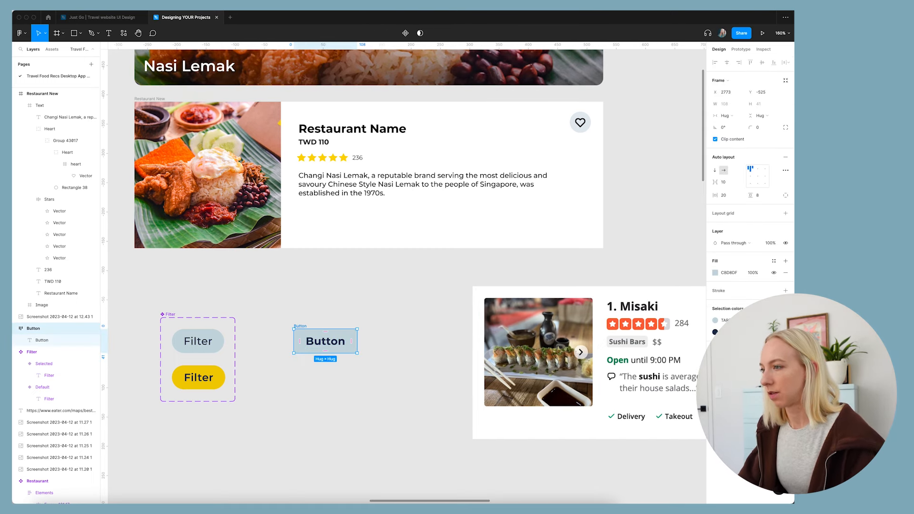
- Turn the Button frame into a component and place an instance of it below the description in the Restaurant New card
left_click(327, 306)
left_click(302, 327)
key("alt+super+k")
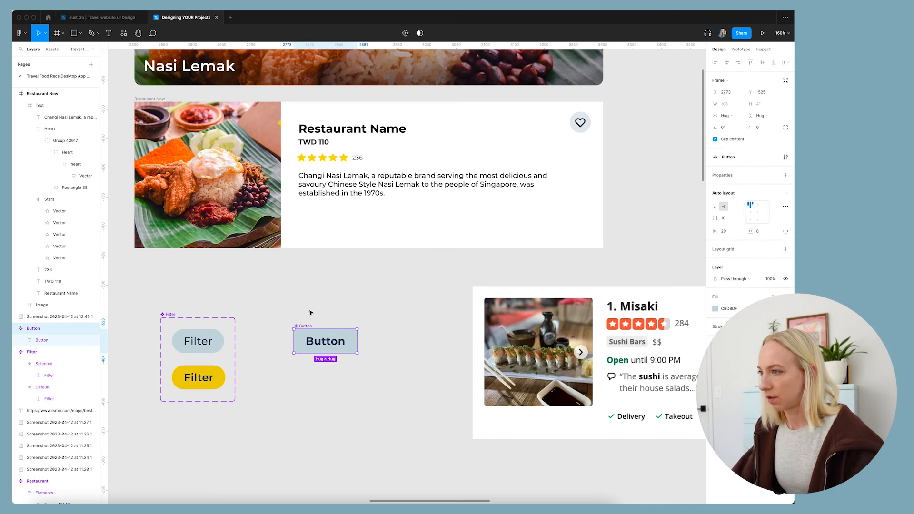
left_click(307, 322)
left_click_drag(304, 331, 308, 206)
key("Escape")
- Change the label of the card's button instance to "Add to Itinerary"
left_click(336, 222, "super")
key("Return")
type("Ad")
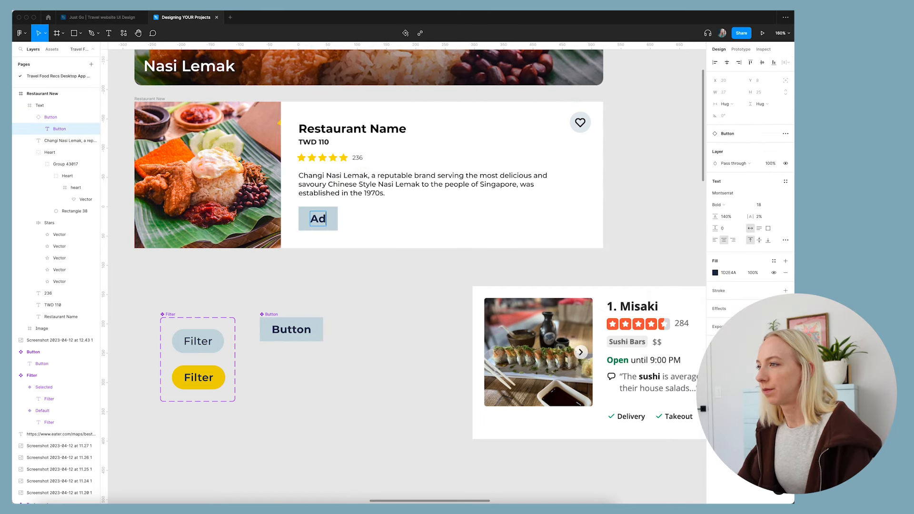
type("d to Itinerary")
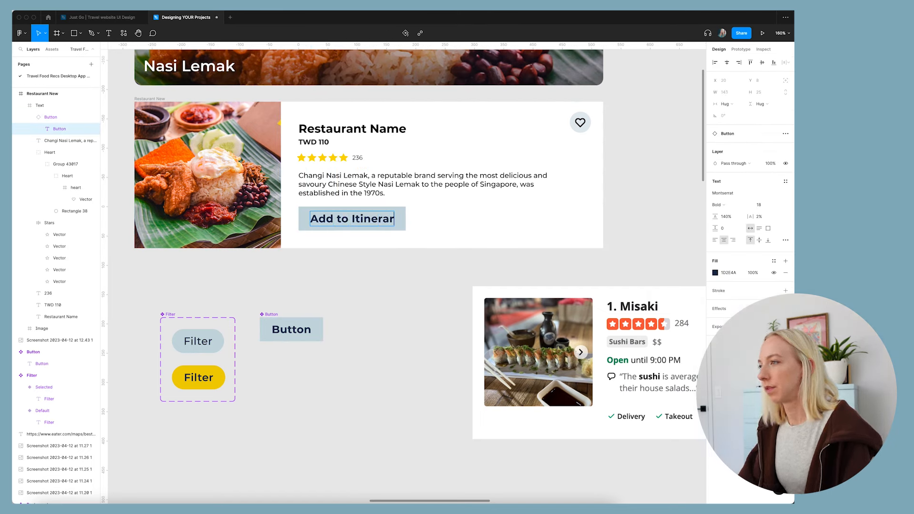
left_click(341, 282)
- Move the Add to Itinerary button to the card's lower-right corner, aligned with the right edge of the heart icon
scroll(404, 287, "down", 1)
scroll(404, 286, "down", 1)
left_click(373, 228)
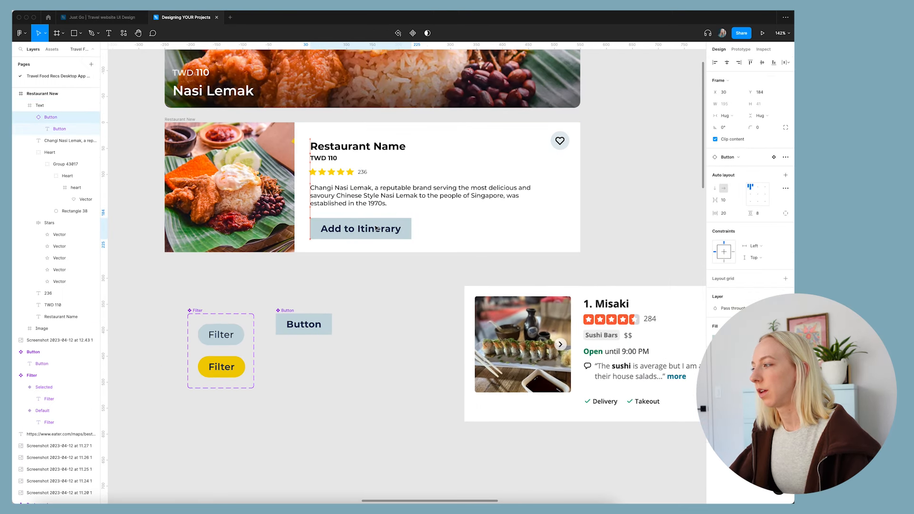
left_click(333, 280)
scroll(339, 282, "down", 5)
left_click(438, 284)
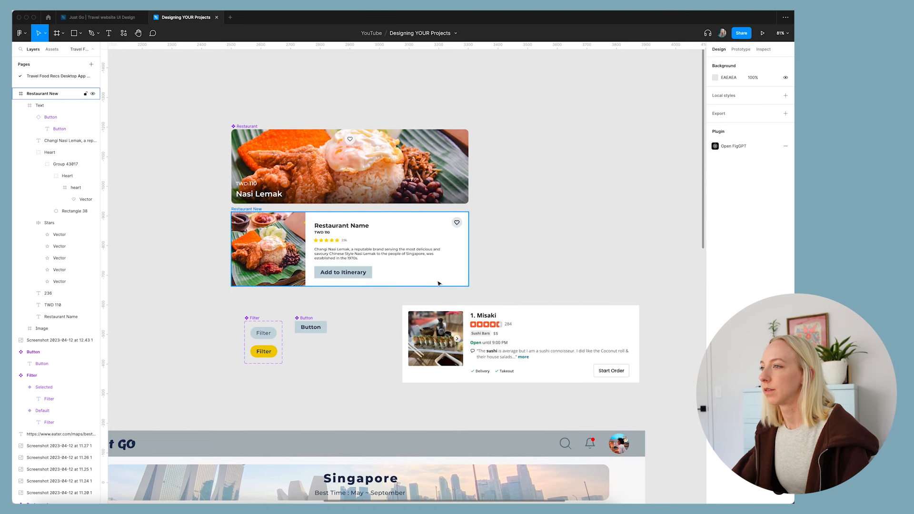
scroll(438, 284, "up", 3)
double_click(328, 274)
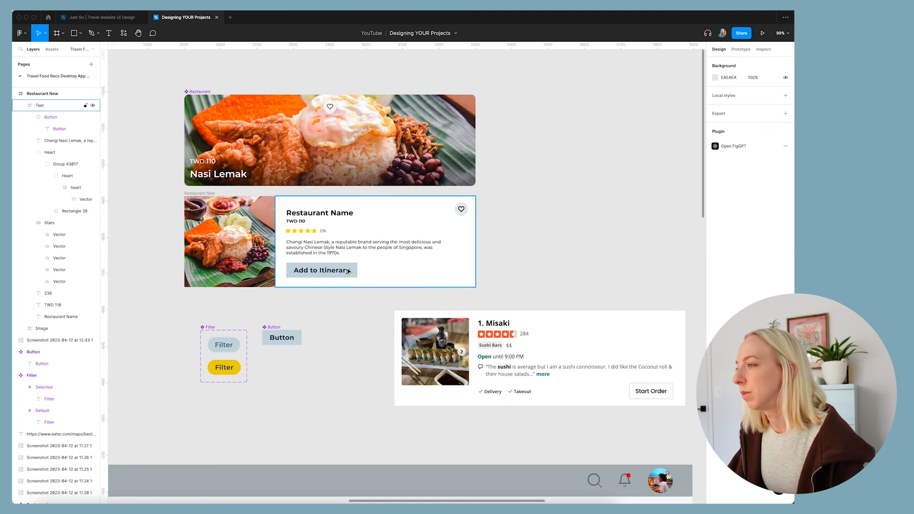
left_click_drag(339, 272, 450, 273)
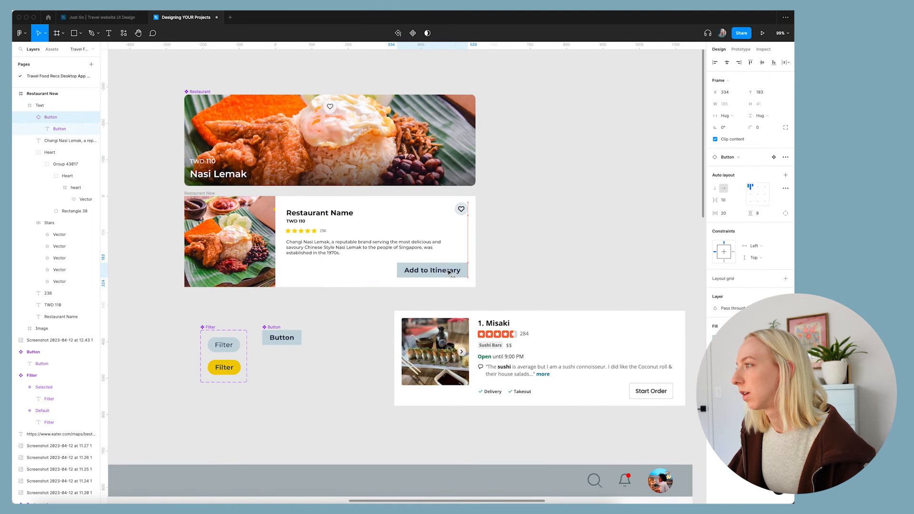
left_click(548, 270)
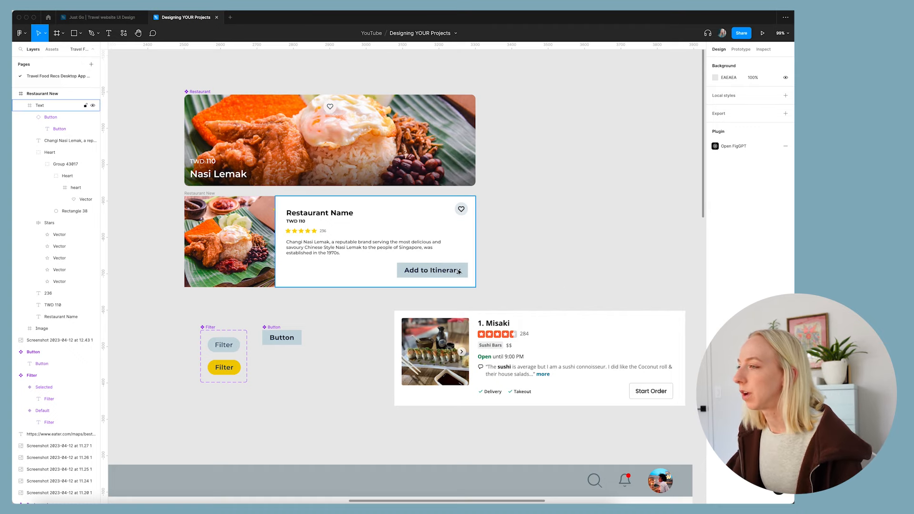
scroll(458, 271, "down", 1)
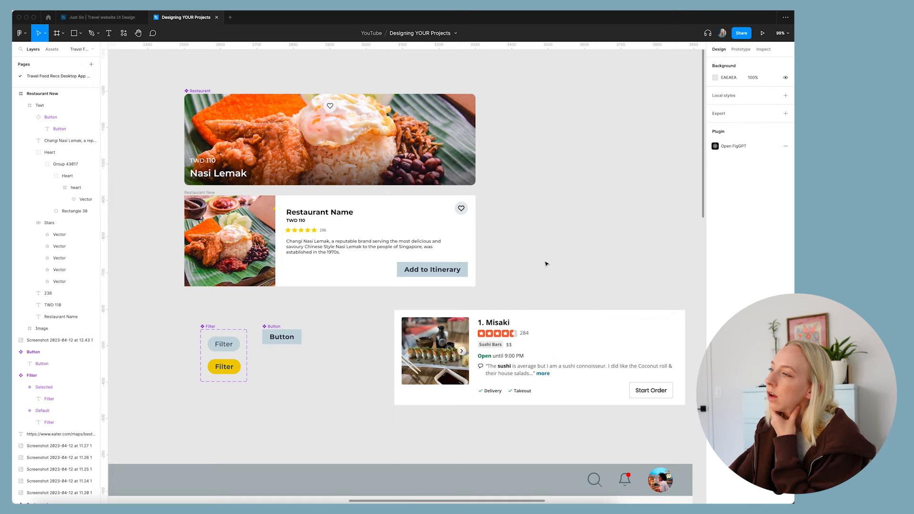
scroll(547, 263, "right", 2)
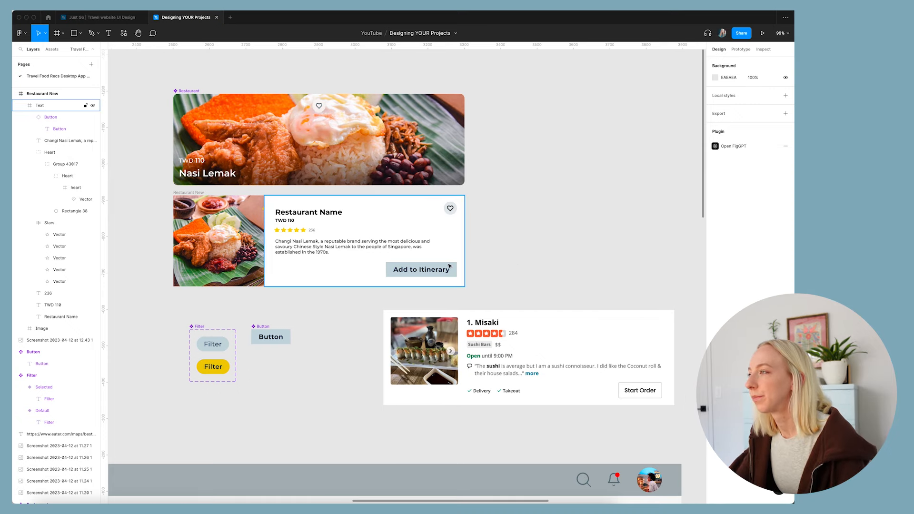
scroll(455, 267, "up", 2)
left_click_drag(386, 265, 359, 282)
key("super+z")
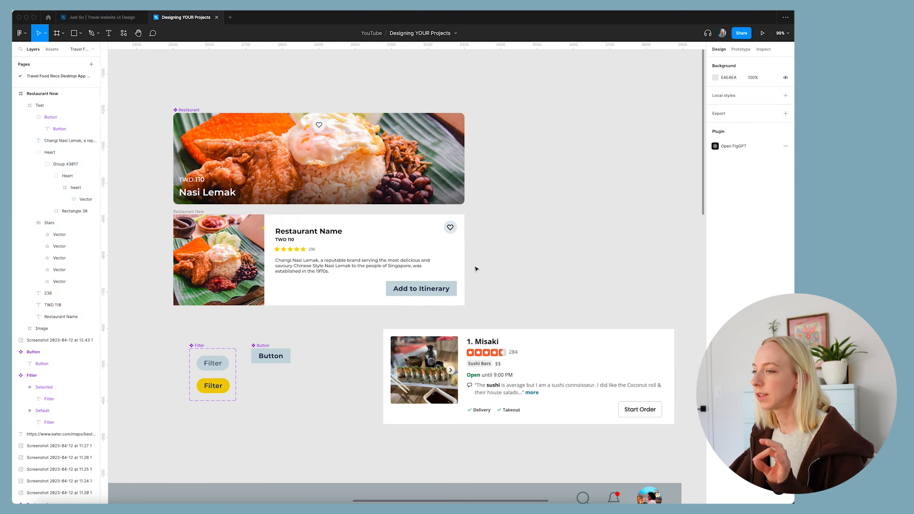
- Delete the Misaki reference screenshot and move the Filter and Button components further right, away from the restaurant cards
left_click(335, 242)
left_click(542, 338)
scroll(428, 309, "down", 4)
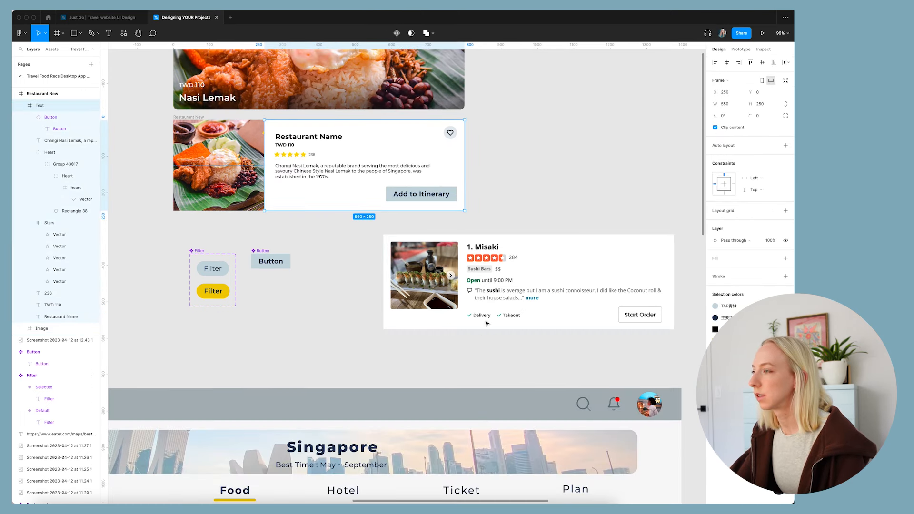
key("Delete")
scroll(317, 287, "down", 5)
left_click_drag(242, 257, 396, 299)
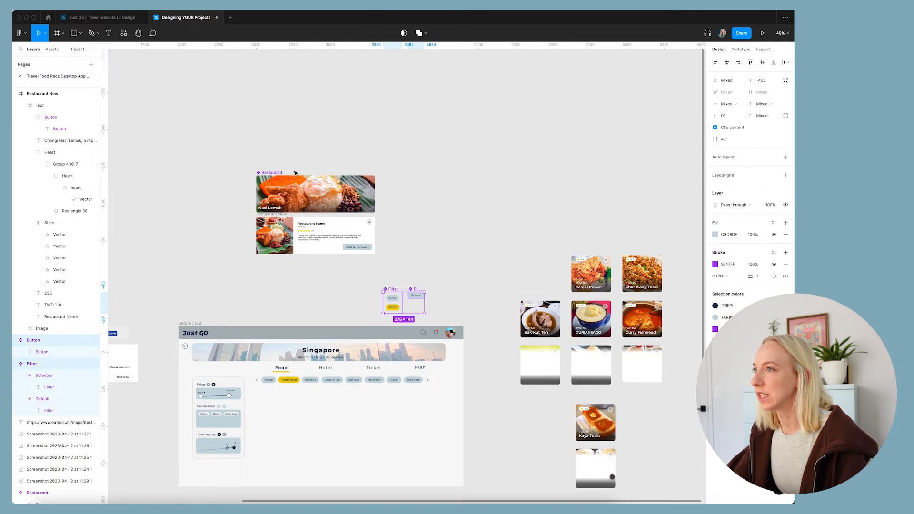
- Delete the old Restaurant component above the Restaurant New card
left_click(280, 174)
key("Delete")
scroll(315, 238, "up", 10)
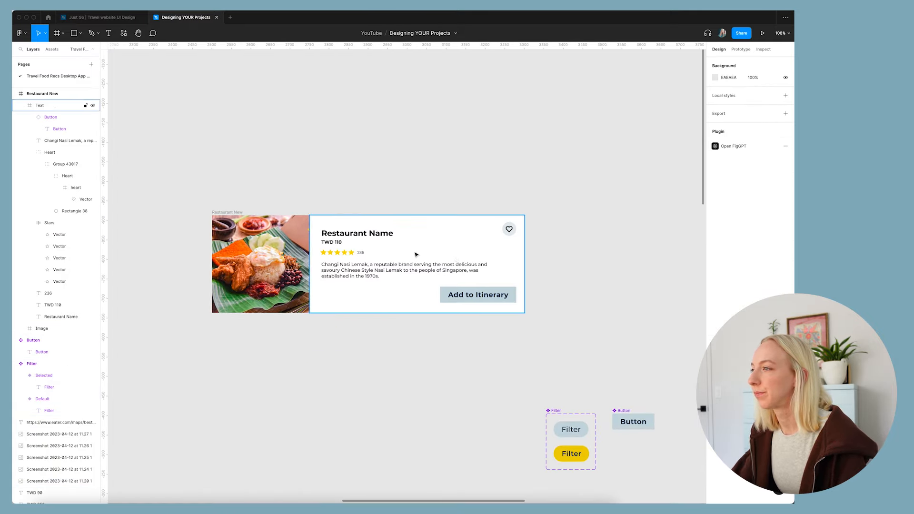
- Add auto layout to the Text frame inside the Restaurant New card
scroll(346, 249, "down", 4)
left_click(355, 206)
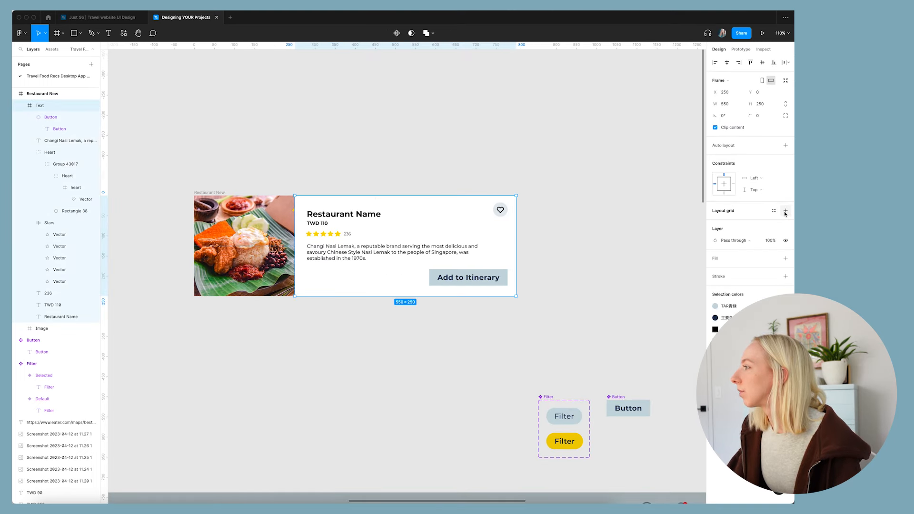
left_click(784, 147)
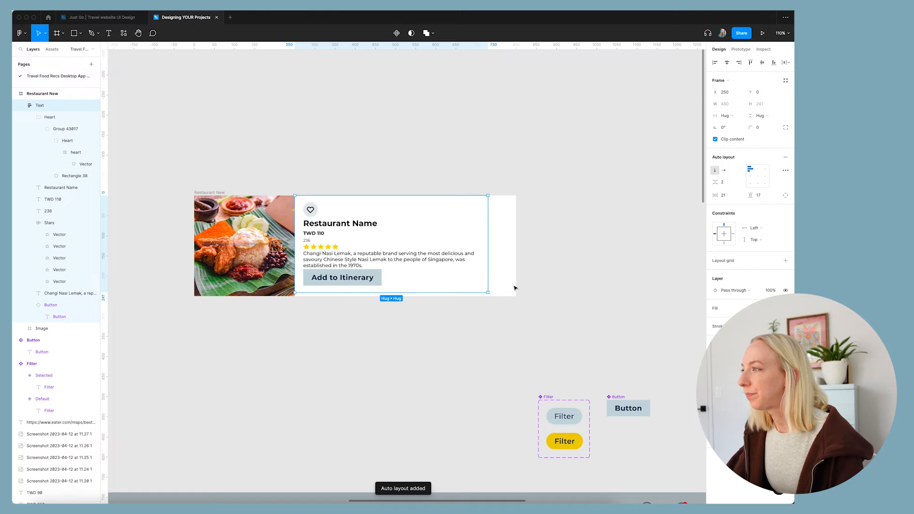
scroll(485, 262, "up", 3)
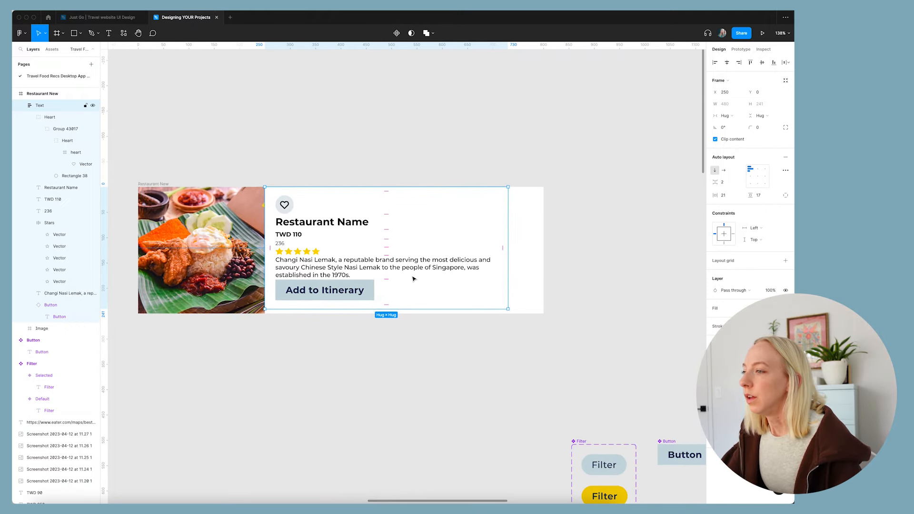
scroll(342, 310, "down", 2)
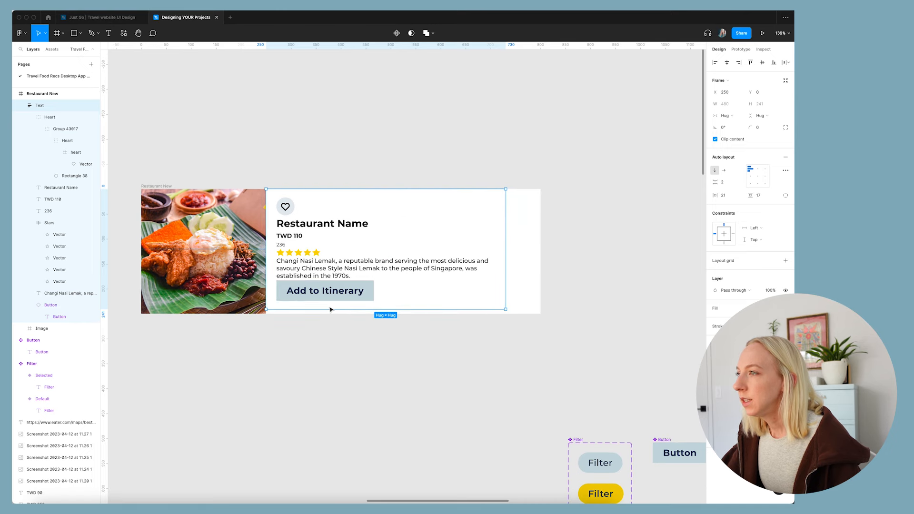
- Wrap the heart icon and the Restaurant Name text in one frame and give it a horizontal auto layout
left_click(287, 212)
left_click(326, 229, "shift")
right_click(332, 228)
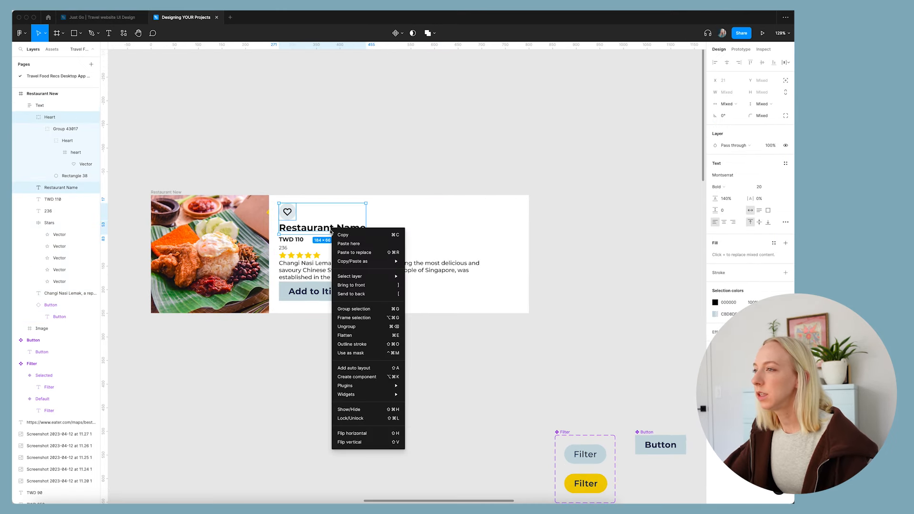
left_click(361, 318)
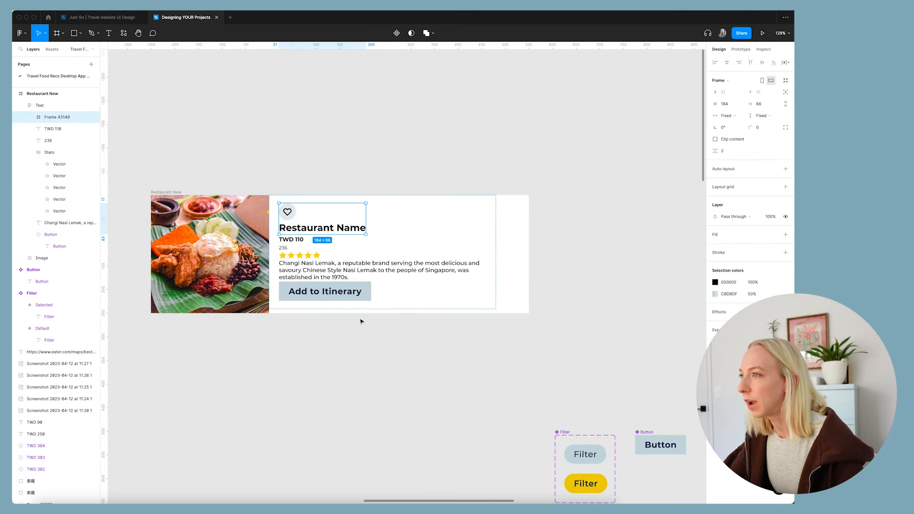
left_click(785, 169)
left_click(724, 171)
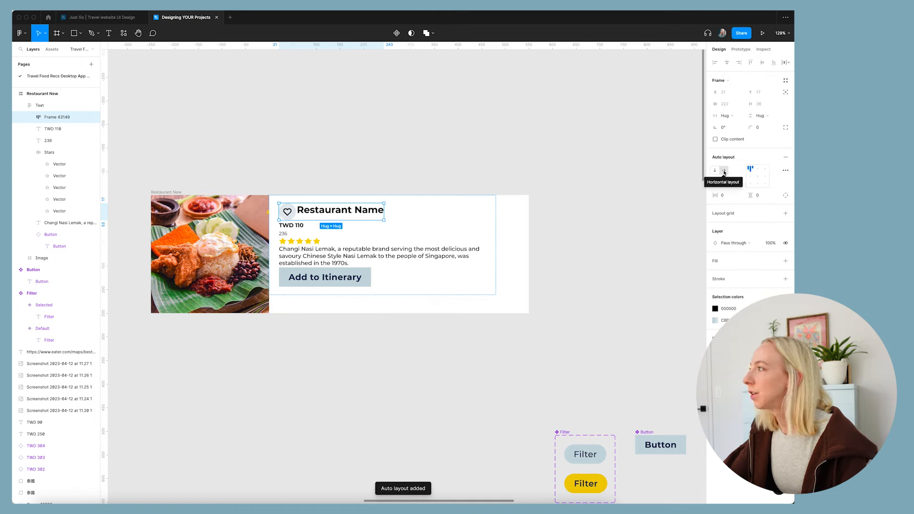
- Set the heading row's spacing mode to Space between and its width to Fill container
left_click(785, 170)
left_click(688, 232)
left_click(687, 242)
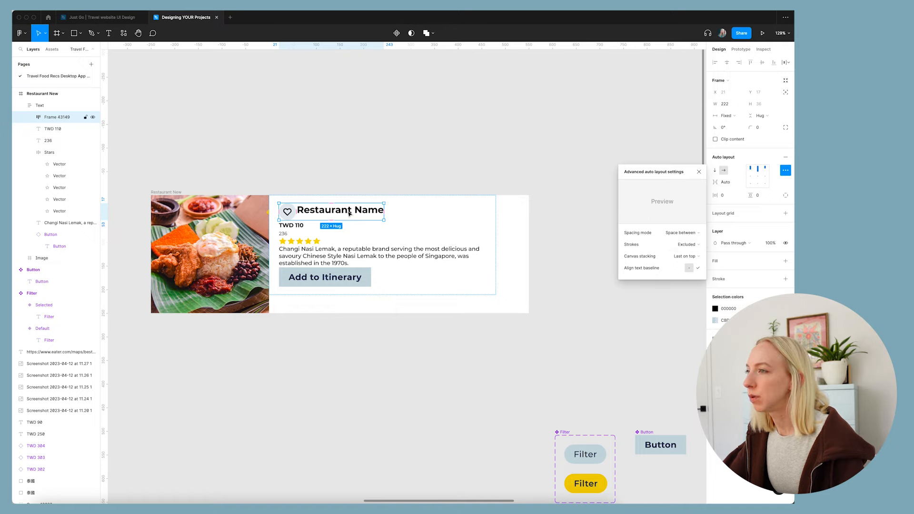
left_click(728, 115)
left_click(738, 136)
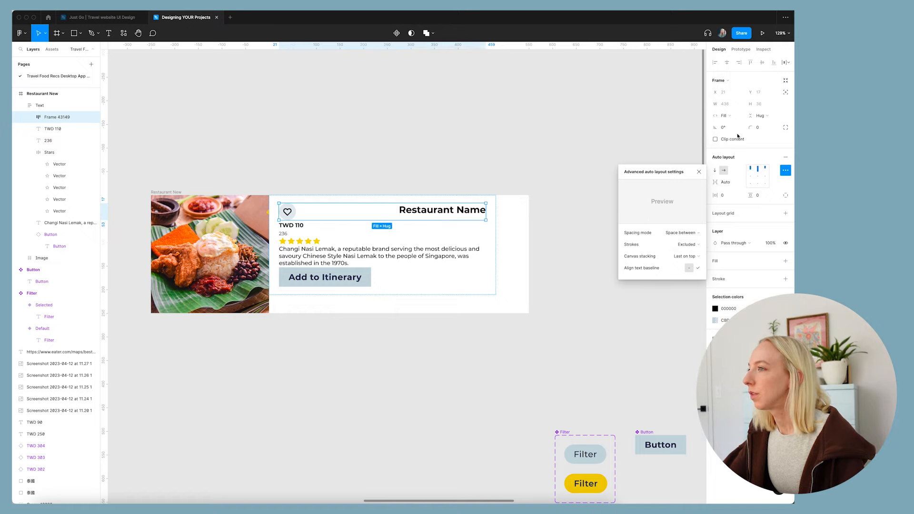
- Reorder the heading row so that Restaurant Name comes before the heart icon
left_click(443, 214)
key("Left")
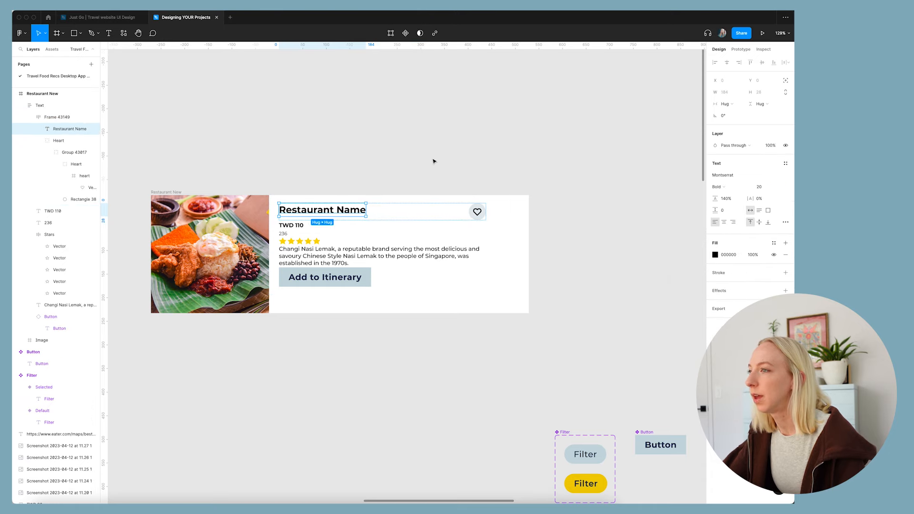
left_click(433, 161)
- Add auto layout to the whole Restaurant New card frame
left_click(431, 257)
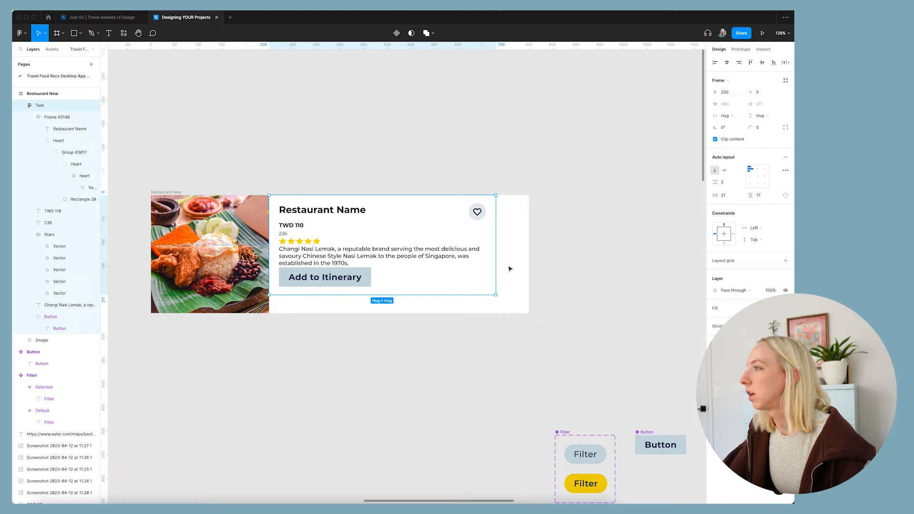
left_click(737, 119)
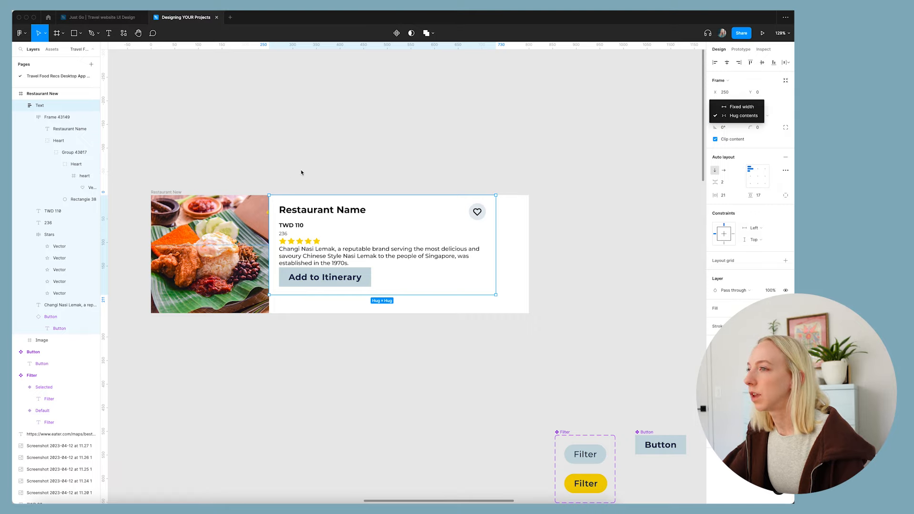
left_click(179, 190)
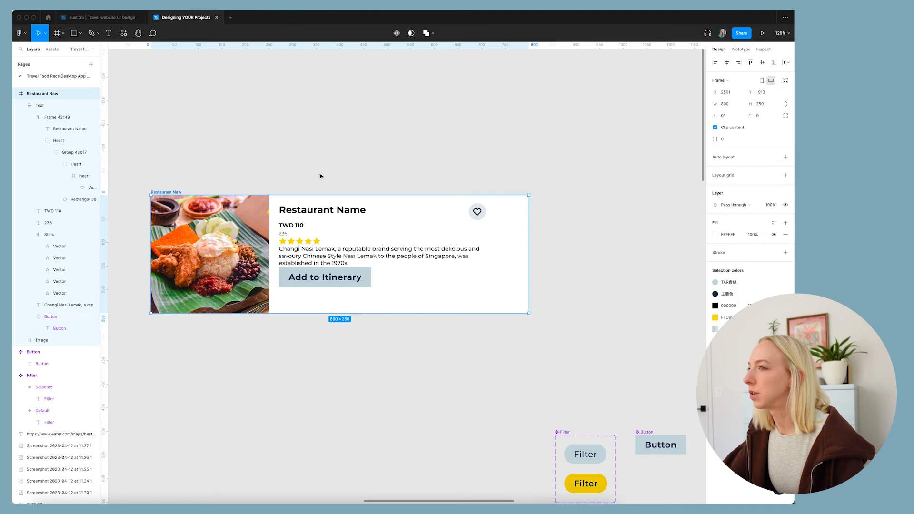
left_click(786, 157)
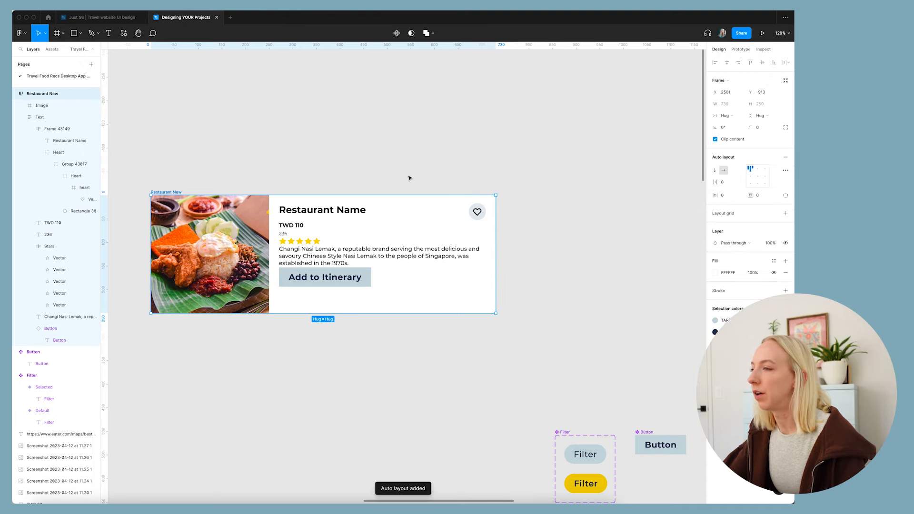
left_click(442, 179)
left_click(172, 191)
left_click_drag(495, 249, 516, 251)
key("super+z")
- Set the Text frame's width to Fill container within the Restaurant New card
left_click(383, 239)
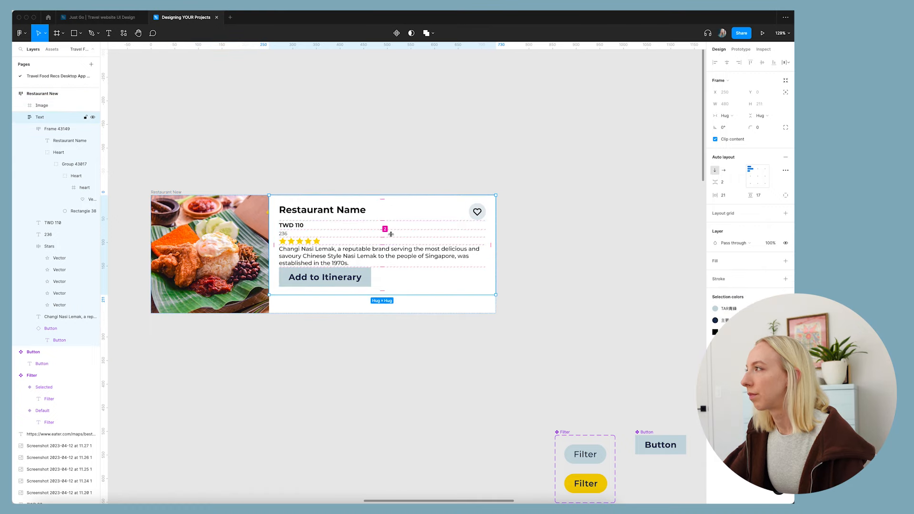
left_click(738, 116)
left_click(736, 126)
left_click(553, 161)
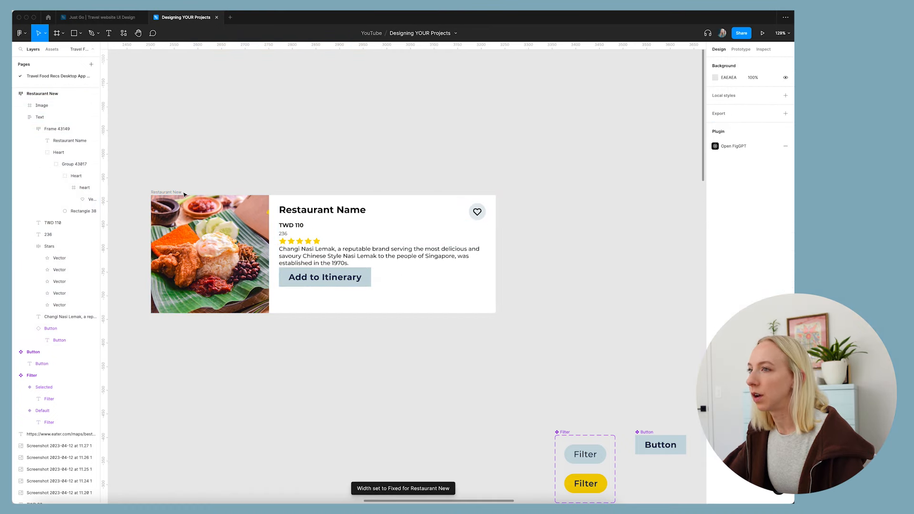
- Widen the Restaurant New card by extending its right edge
left_click(169, 192)
left_click_drag(495, 248, 548, 249)
left_click(616, 260)
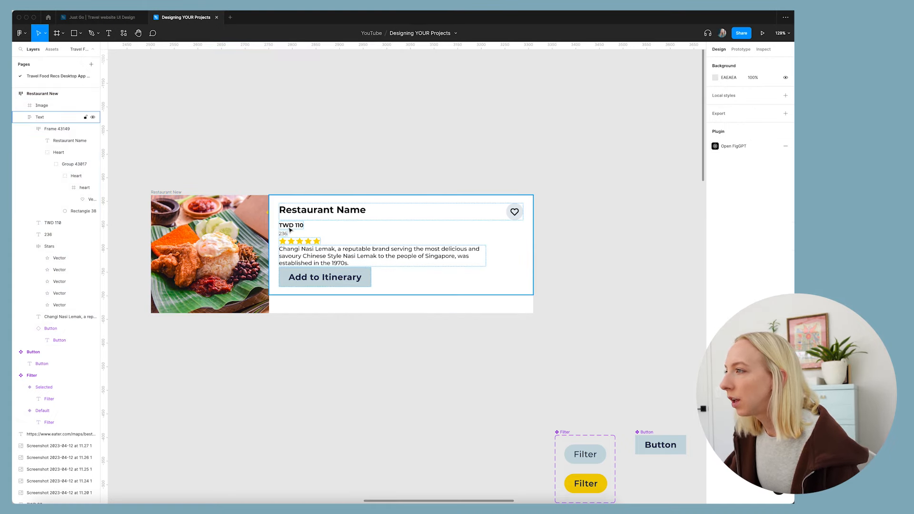
- Centre the Restaurant Name and heart icon vertically in the heading row
double_click(304, 211)
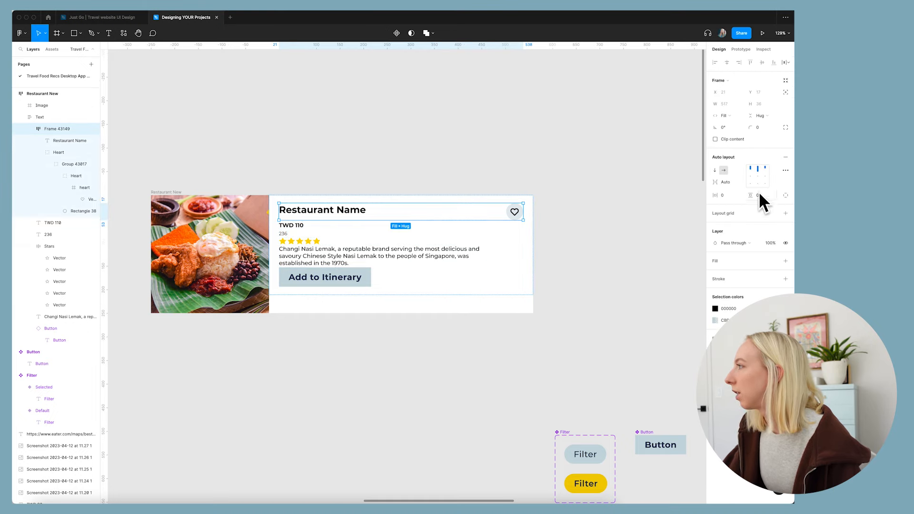
left_click(416, 176)
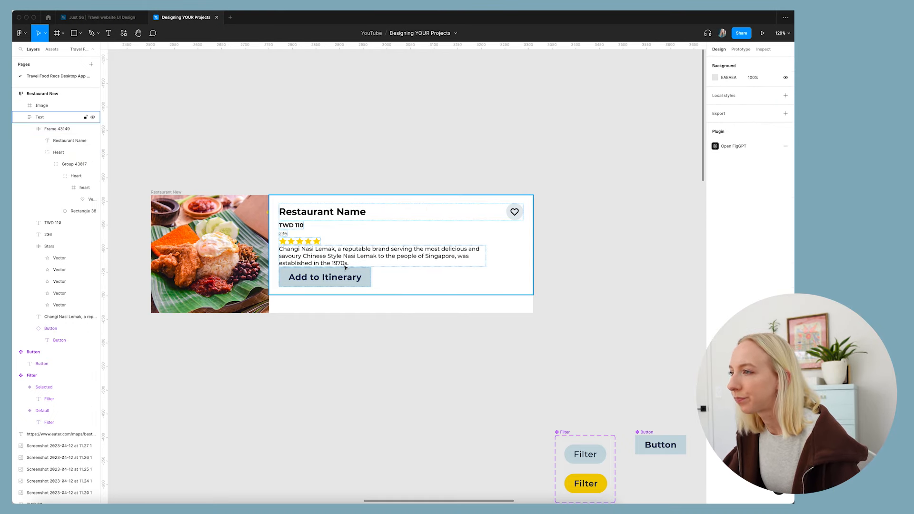
- Wrap the heading row and the TWD 110 price text together in a new frame
left_click(292, 228)
left_click(315, 213, "shift")
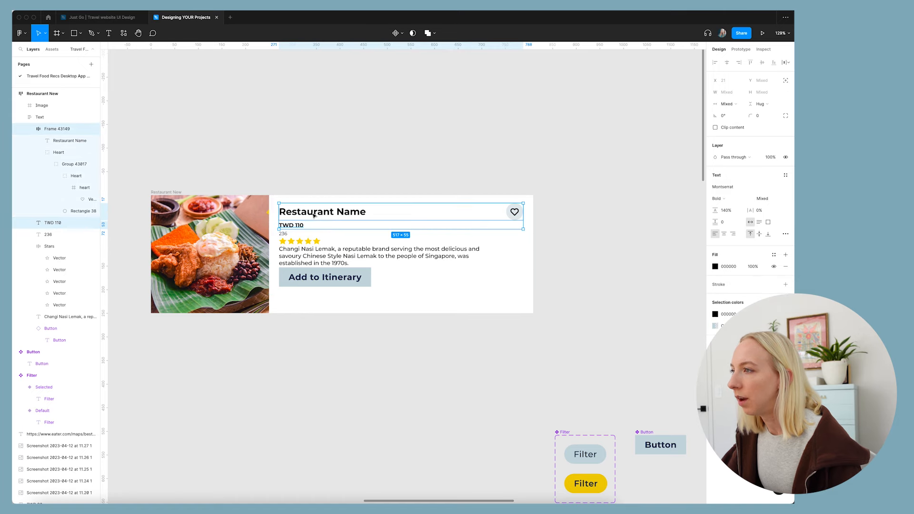
right_click(317, 214)
left_click(342, 302)
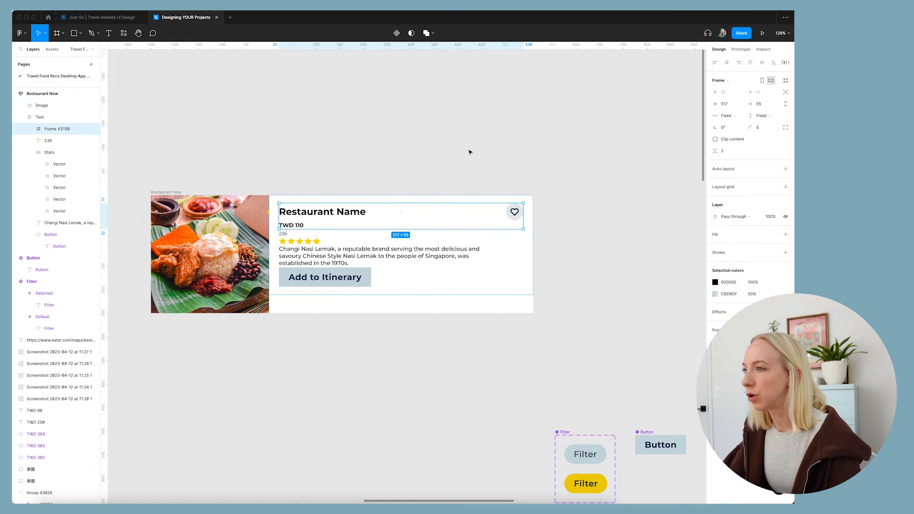
- Wrap the Stars row and the 236 review count together in a new frame
left_click(298, 244)
scroll(283, 233, "up", 5)
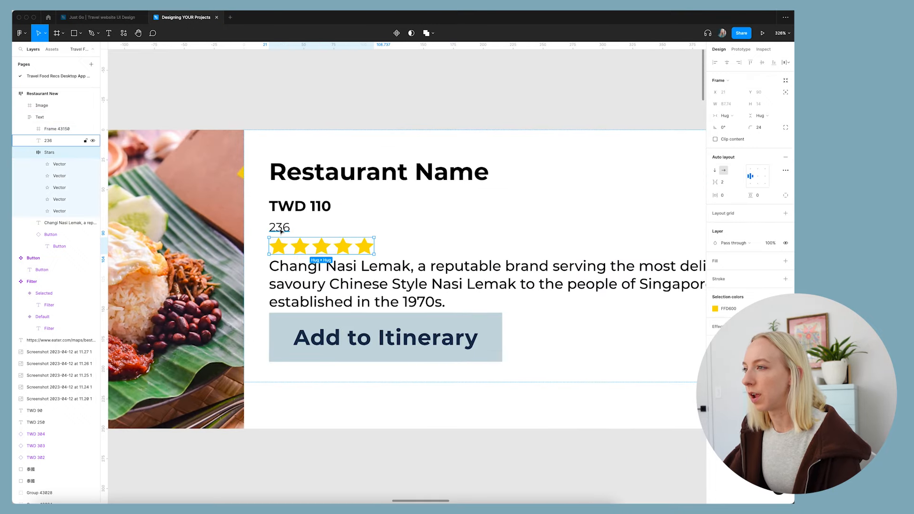
left_click(279, 228, "shift")
right_click(284, 226)
left_click(345, 315)
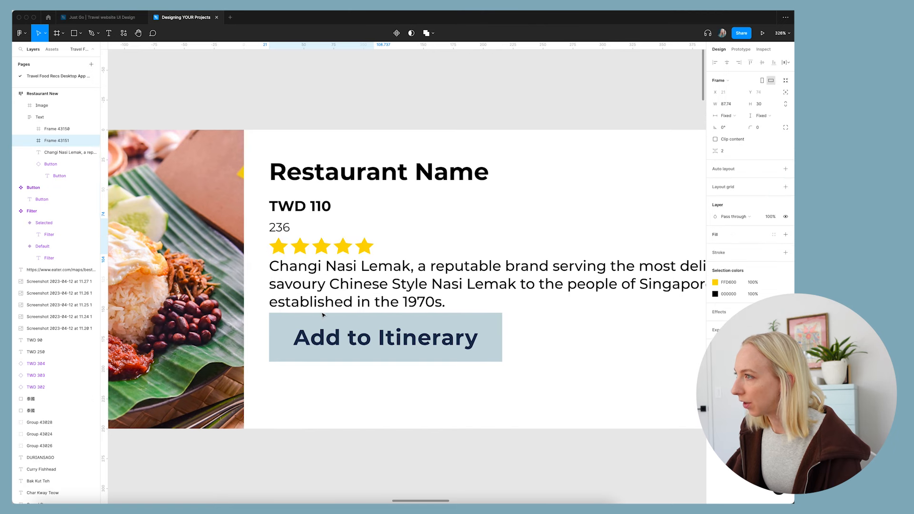
- Apply horizontal auto layout to the rating frame and place the 236 count after the stars
left_click(785, 169)
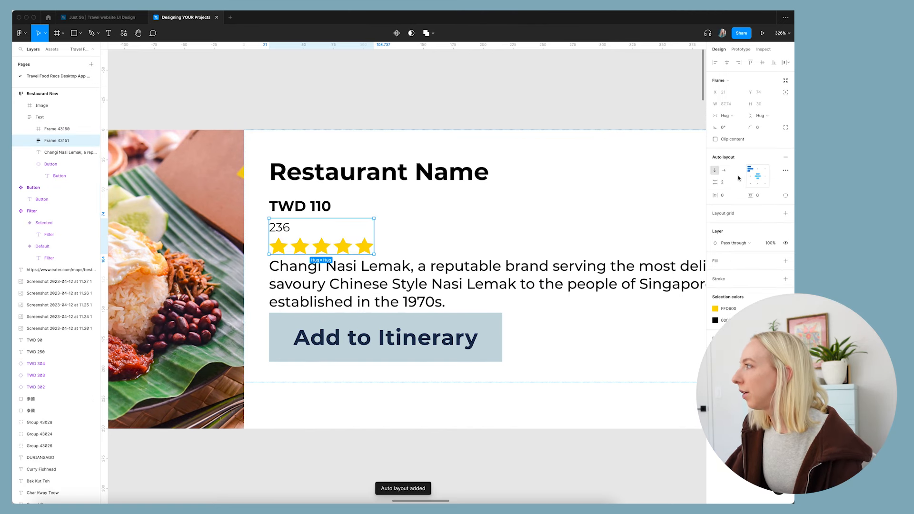
left_click(724, 171)
left_click_drag(279, 232, 400, 231)
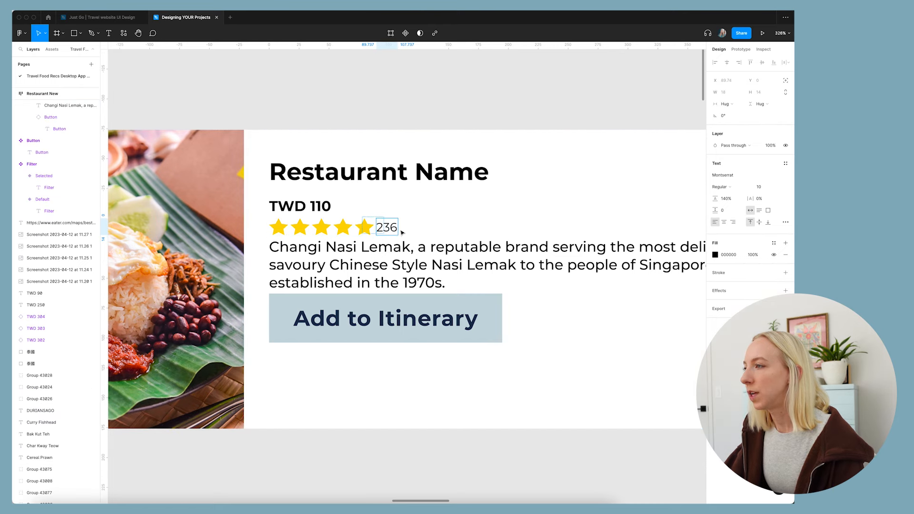
left_click(363, 151)
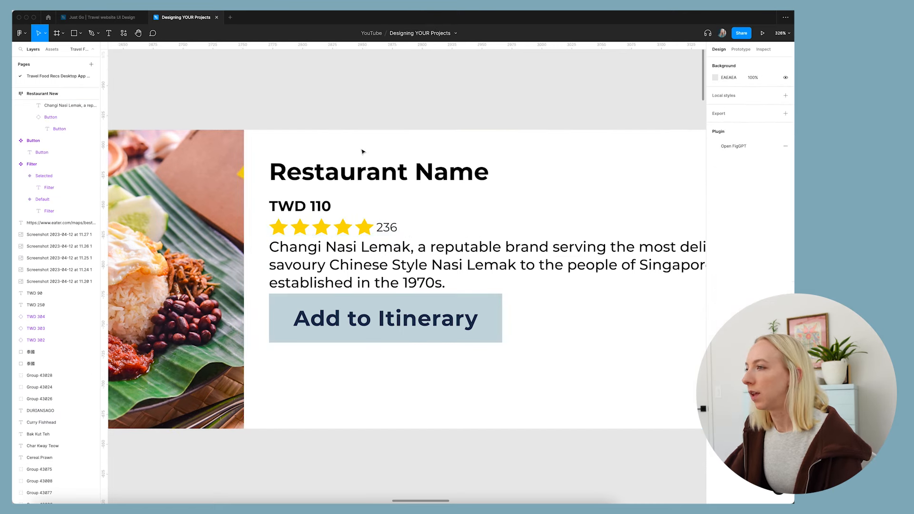
- Set the spacing between the stars and the 236 count to 10
left_click(342, 230)
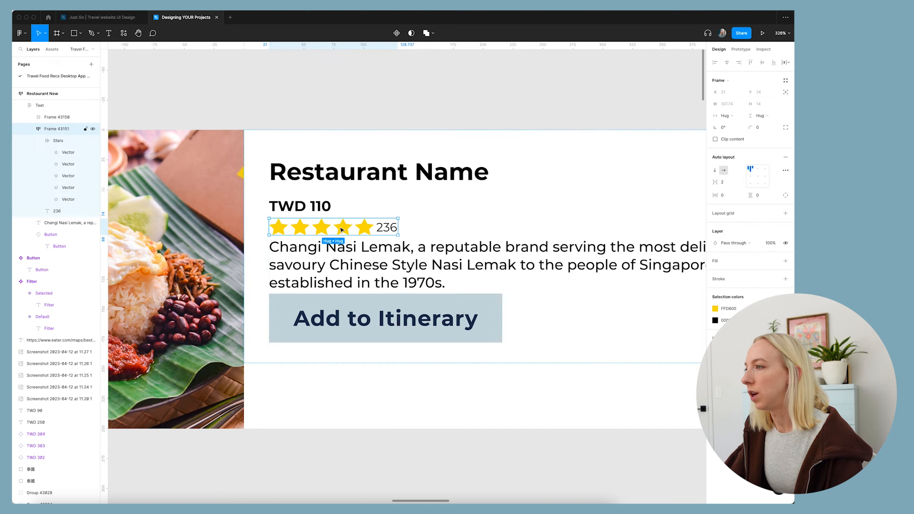
left_click(725, 183)
type("10")
key("Return")
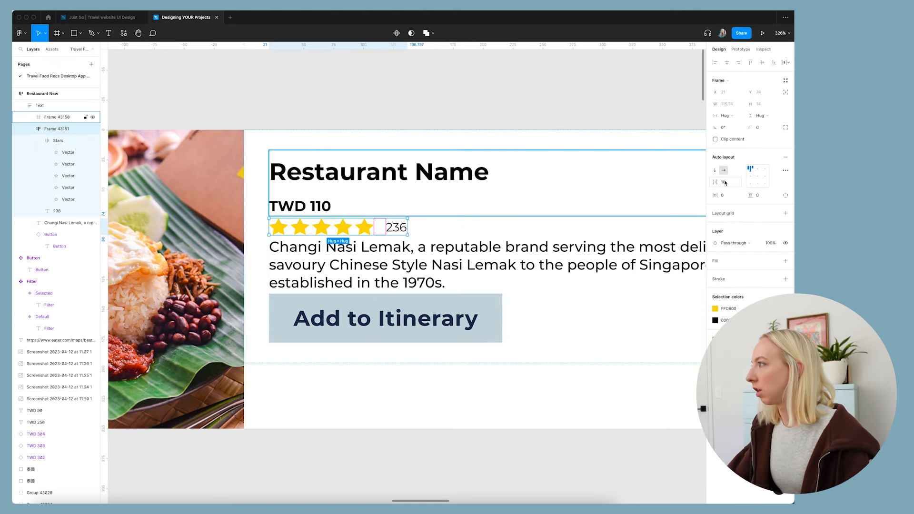
key("Escape")
- Set the rating frame's item spacing to 5
scroll(415, 134, "down", 5)
scroll(415, 134, "up", 3)
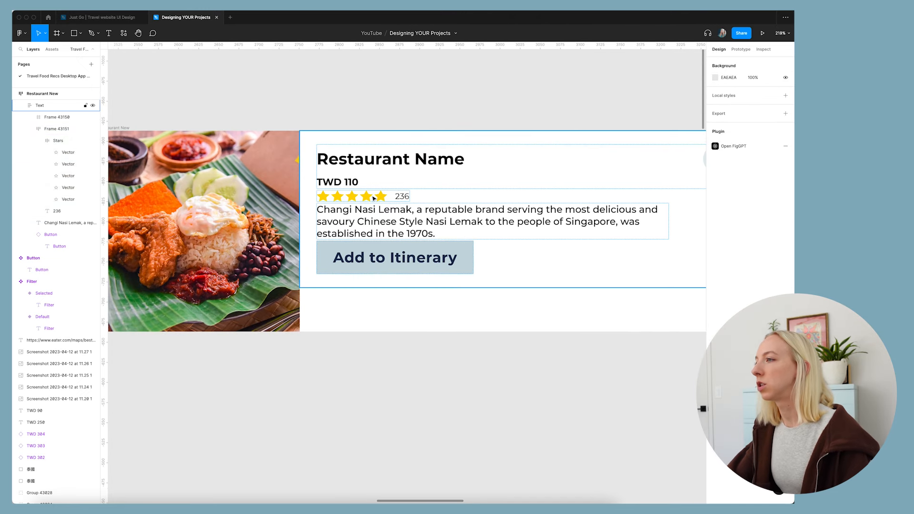
left_click(373, 198)
left_click(374, 198)
left_click(731, 184)
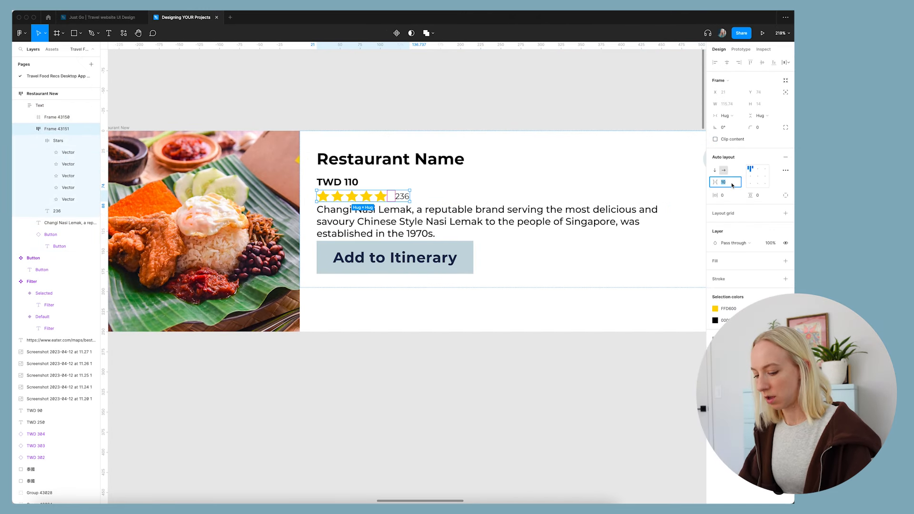
type("5")
key("Return")
left_click(430, 105)
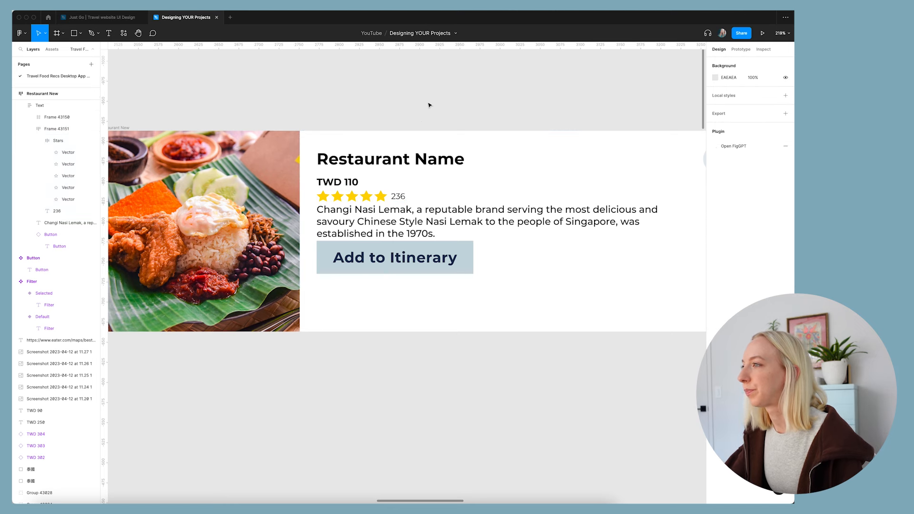
- Set the item spacing of the Text frame in the Restaurant New card to 20
scroll(422, 124, "right", 2)
scroll(421, 125, "down", 2)
left_click(375, 152)
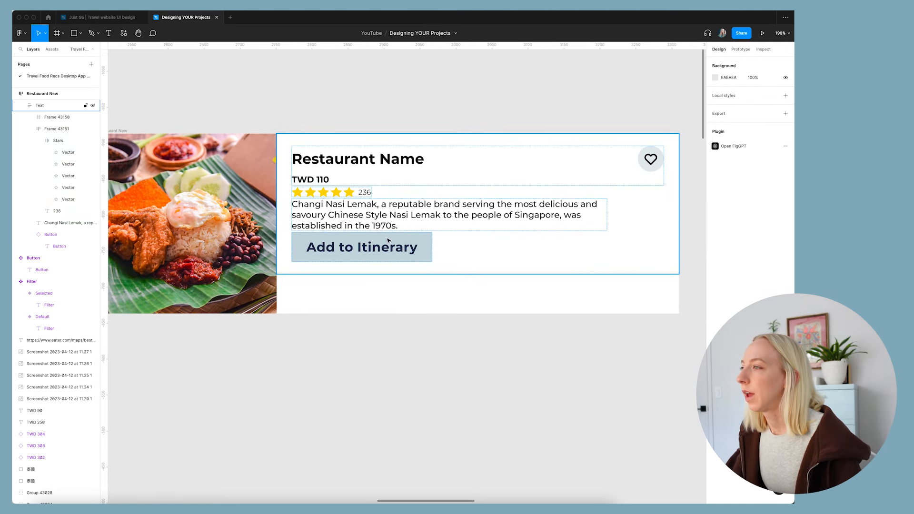
left_click(414, 211)
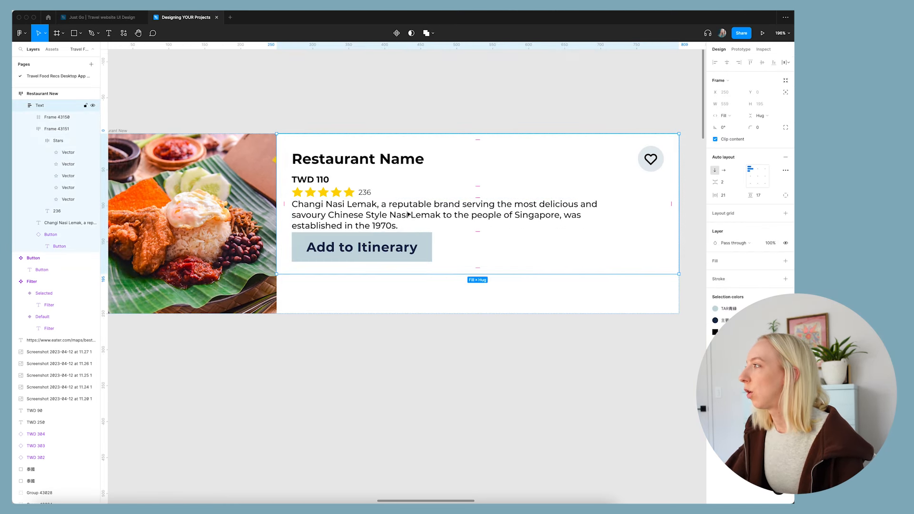
left_click_drag(719, 182, 732, 180)
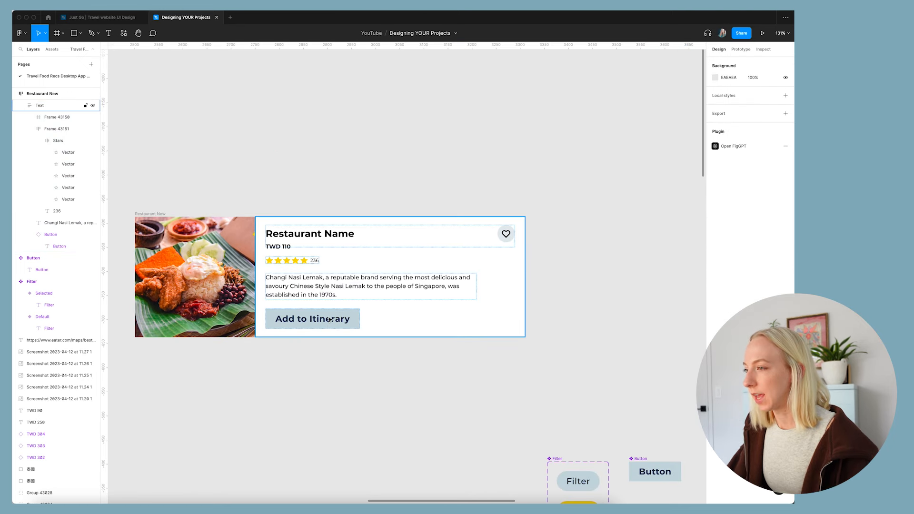
- Wrap the Add to Itinerary button in its own frame with vertical auto layout aligned to the bottom right
double_click(330, 320)
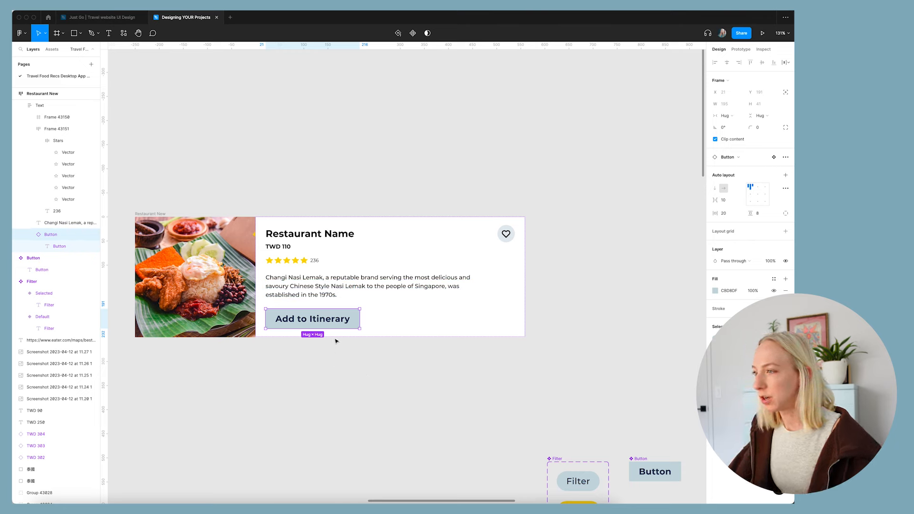
right_click(328, 321)
left_click(357, 355)
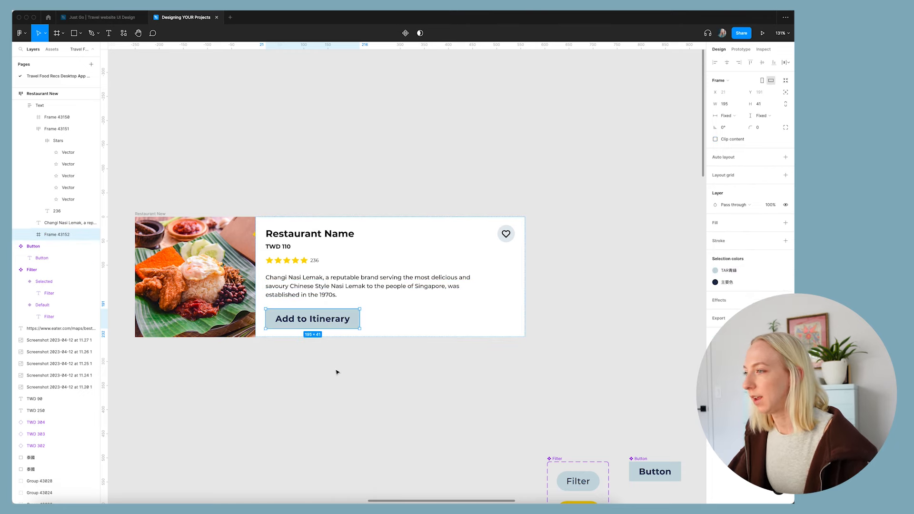
left_click(785, 158)
left_click(765, 185)
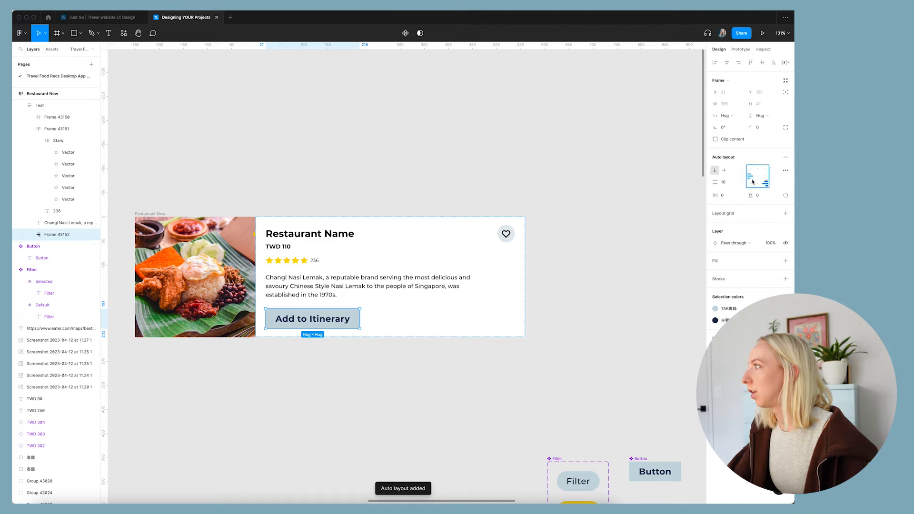
- Set the button frame's item spacing to Auto and its width to Fill container
left_click(785, 169)
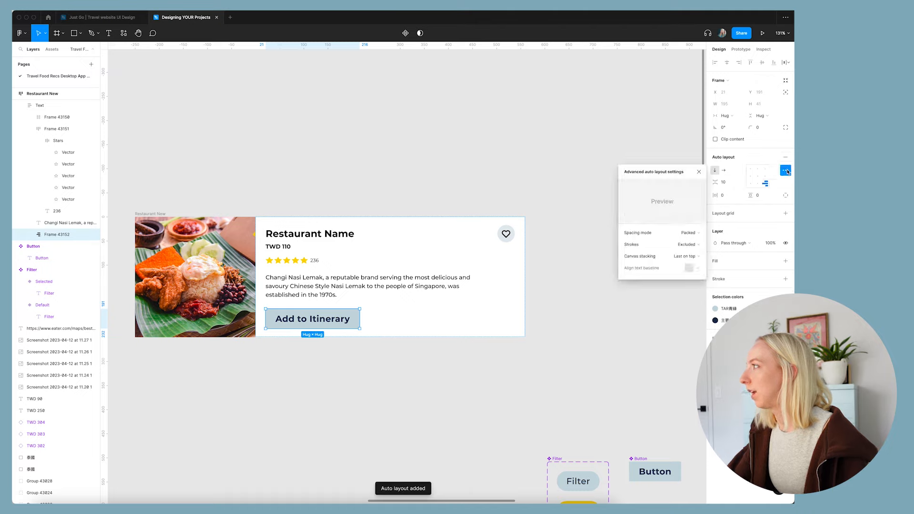
left_click(696, 233)
left_click(688, 241)
left_click(718, 236)
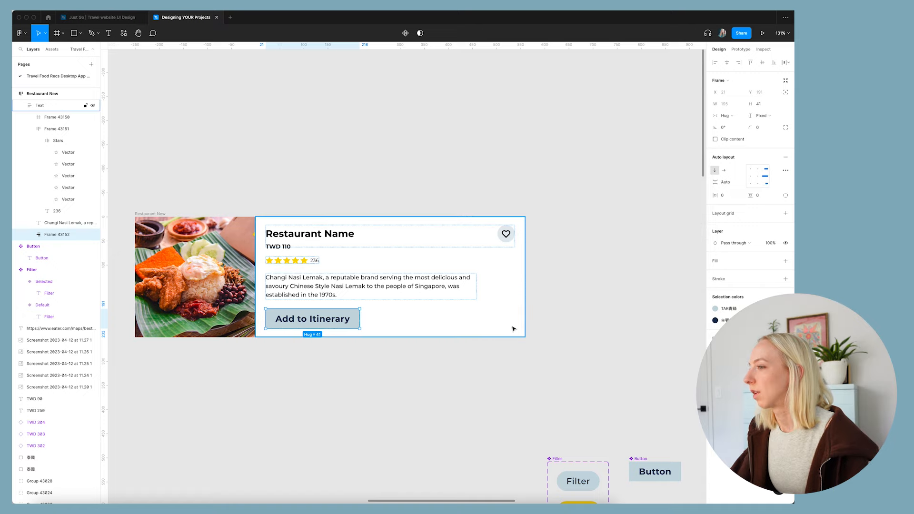
left_click(726, 116)
left_click(737, 125)
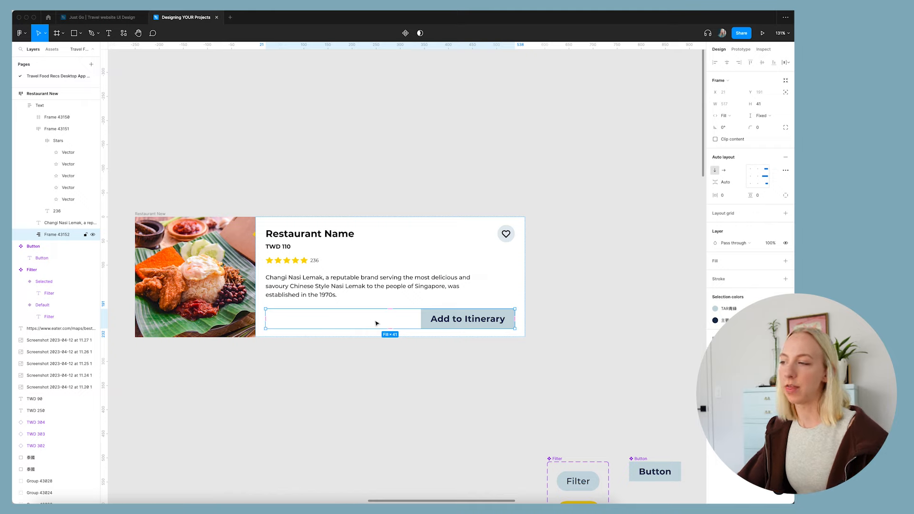
left_click(625, 313)
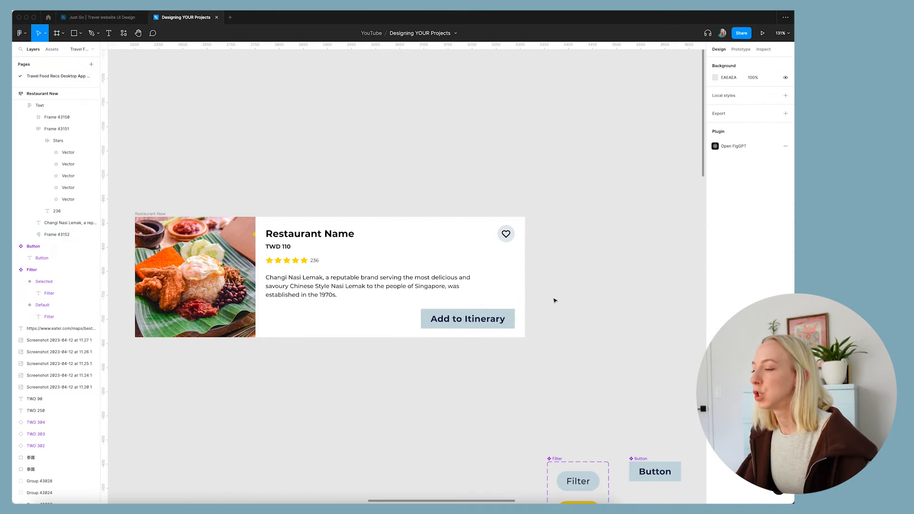
- Try widening the Restaurant New card to test how its contents respond, and undo the resize
scroll(356, 287, "down", 5)
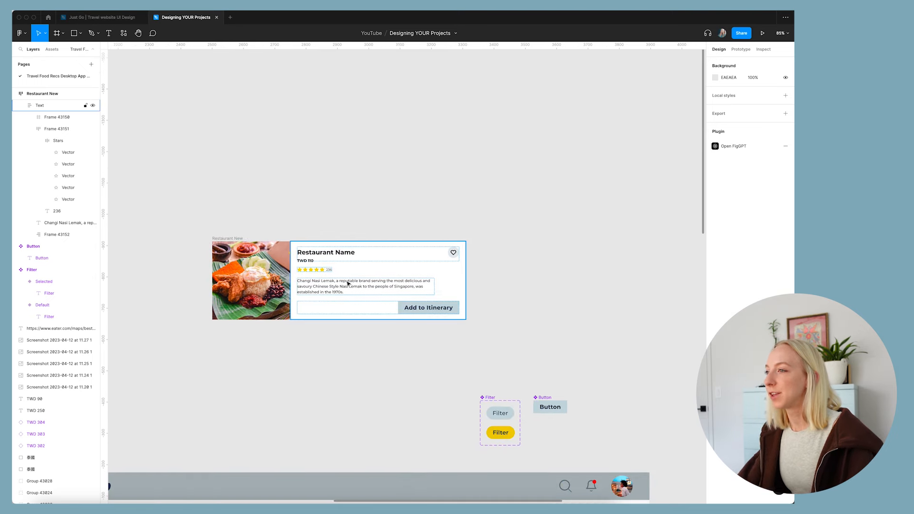
left_click(231, 238)
left_click_drag(466, 289, 550, 290)
key("super+z")
double_click(358, 255)
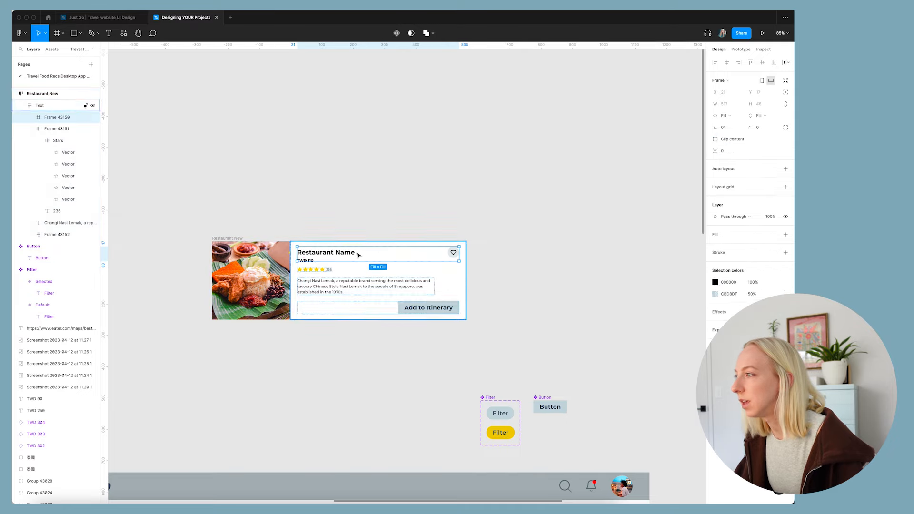
key("super+z")
key("super+z")
- Apply vertical auto layout to the frame holding the heading row and the TWD 110 price
double_click(345, 260)
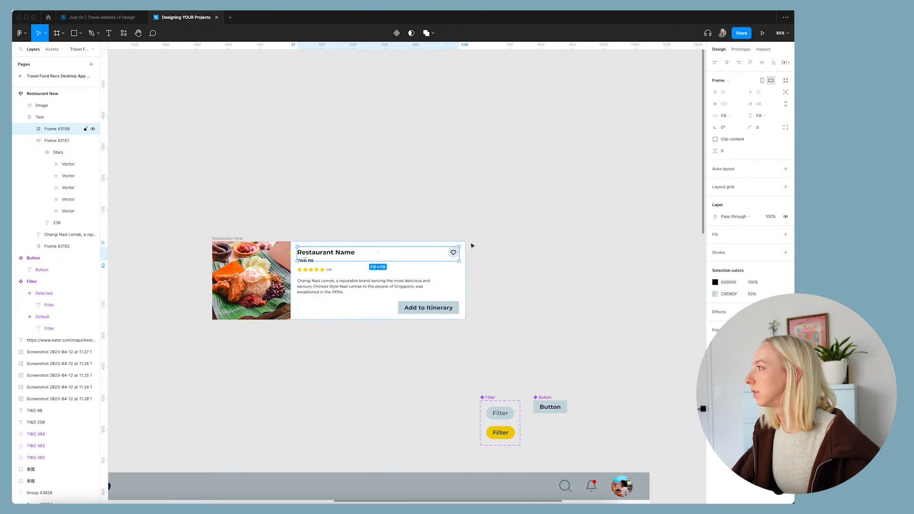
left_click(785, 168)
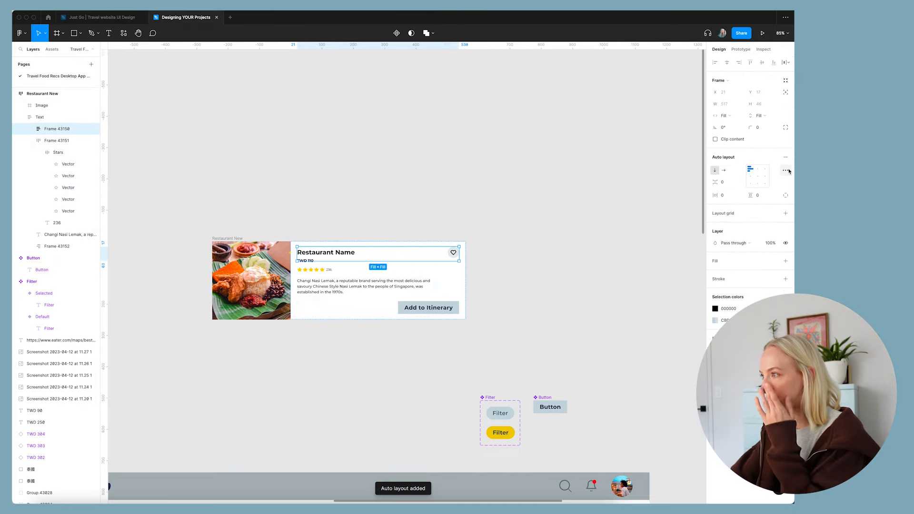
left_click(546, 276)
- Test the layout by widening the Restaurant New card to 1133, and undo the resize
left_click(362, 275)
left_click_drag(467, 294, 568, 295)
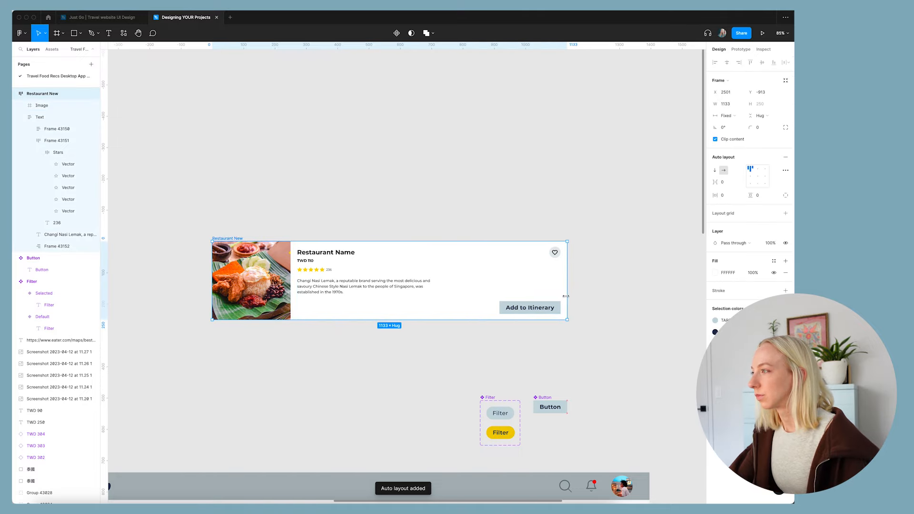
key("super+z")
left_click(521, 310)
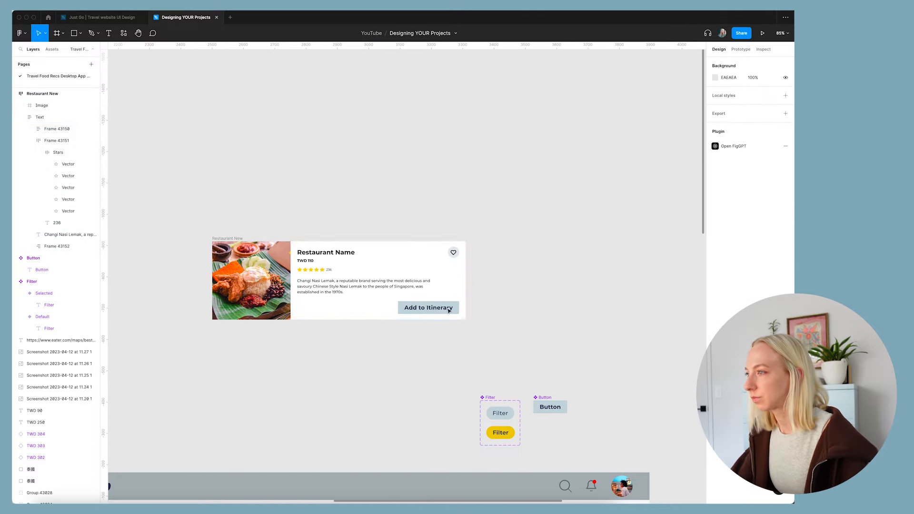
- Set the Changi Nasi Lemak description text's width to Fill container
double_click(355, 288)
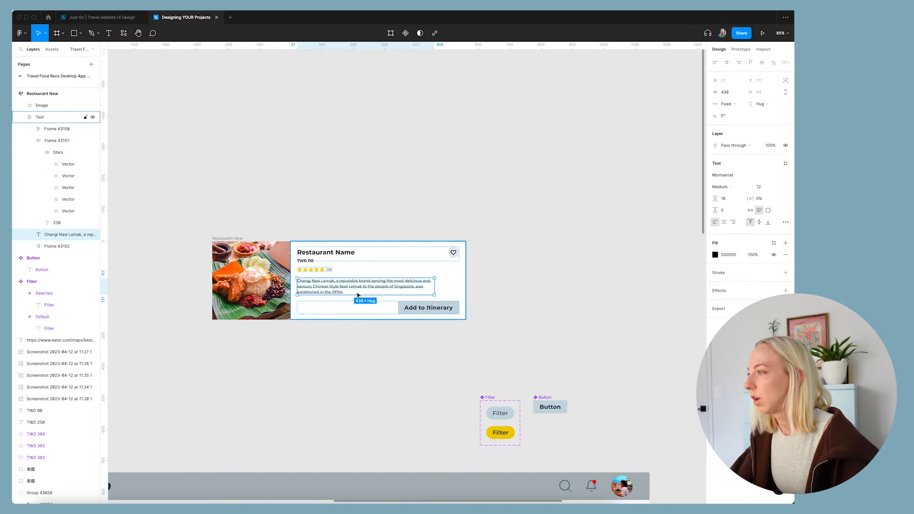
left_click(739, 104)
left_click(739, 122)
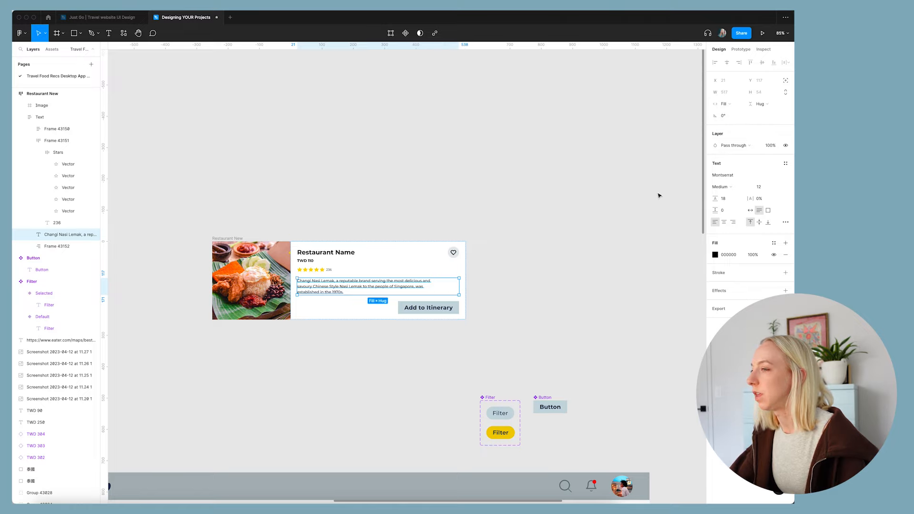
key("Escape")
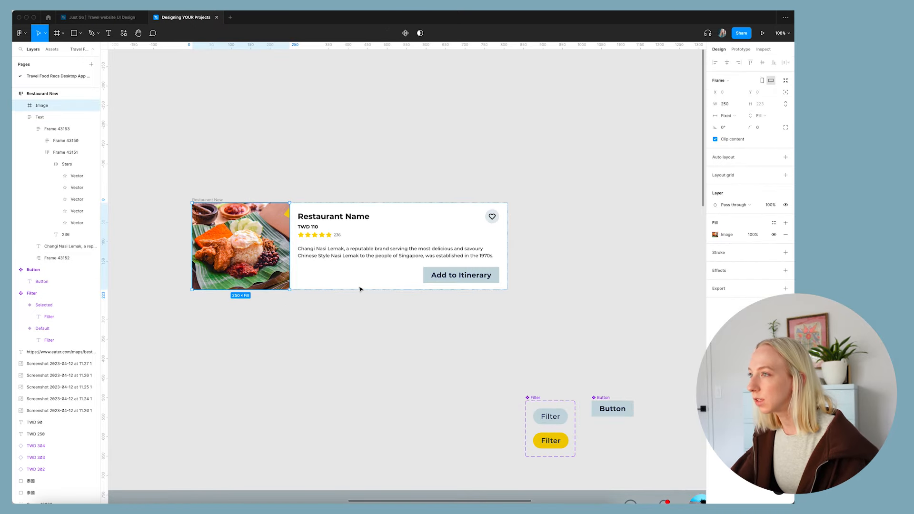
left_click(368, 262)
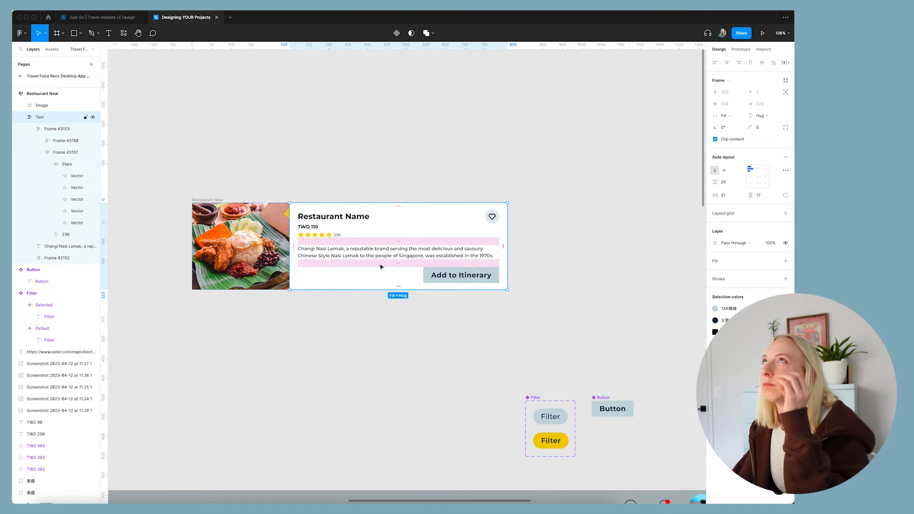
scroll(376, 268, "up", 1)
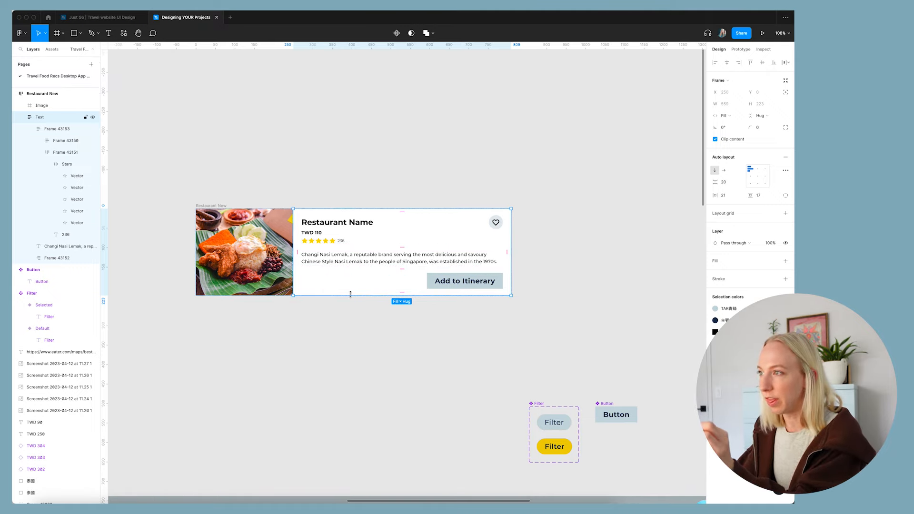
left_click(254, 263)
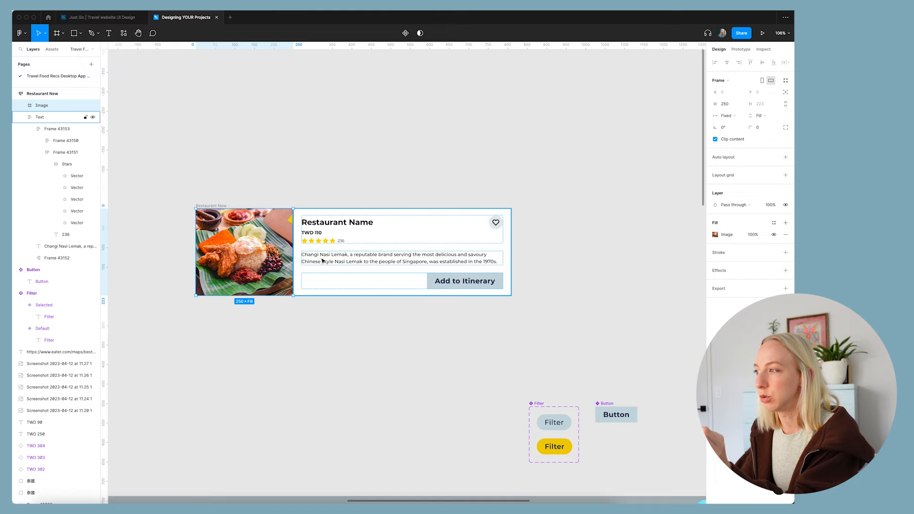
- Try deleting the Add to Itinerary button frame to test how the card adapts, and undo the deletion
left_click(442, 286)
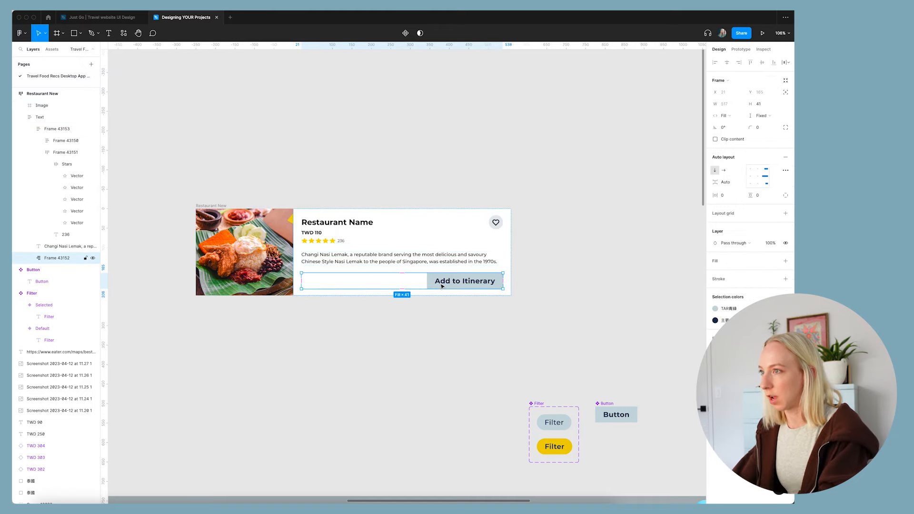
key("Delete")
left_click(229, 259)
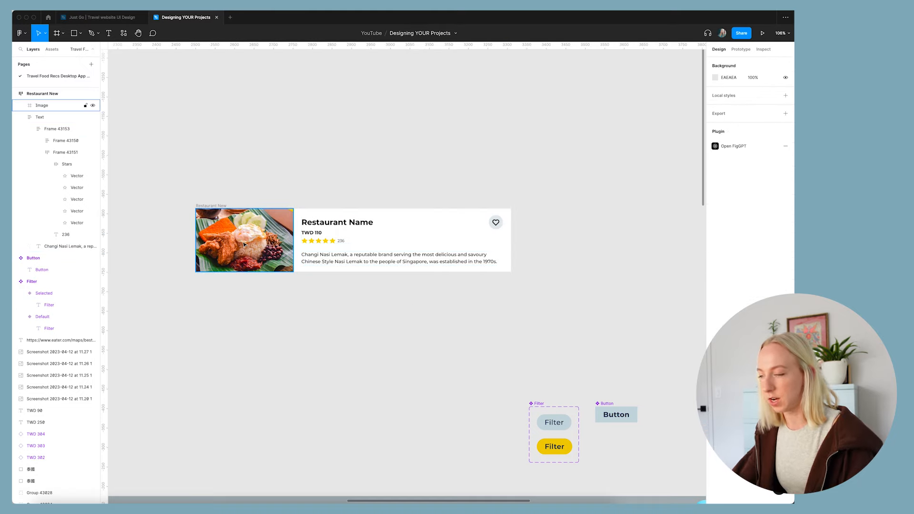
key("super+z")
left_click(279, 187)
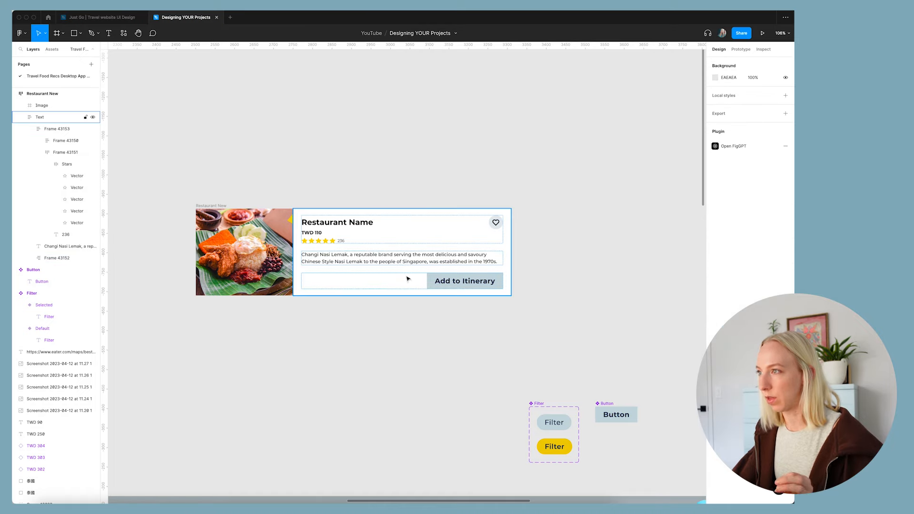
- Turn the Restaurant New card into a component
scroll(333, 186, "down", 5)
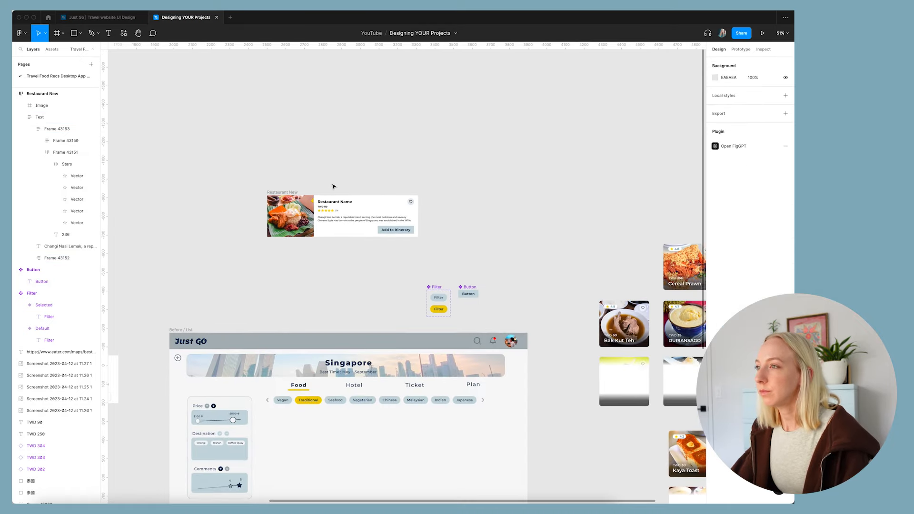
left_click(270, 192)
left_click(327, 186)
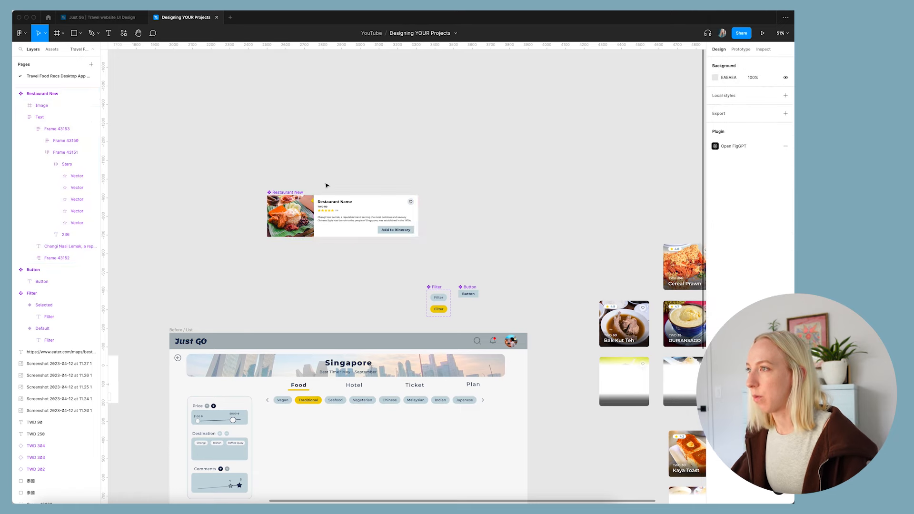
- Delete all the old food cards placed beside the Before / List frame
left_click_drag(351, 194, 314, 202)
scroll(315, 202, "down", 4)
scroll(316, 205, "down", 3)
left_click_drag(276, 251, 585, 413)
key("Delete")
scroll(586, 415, "up", 1)
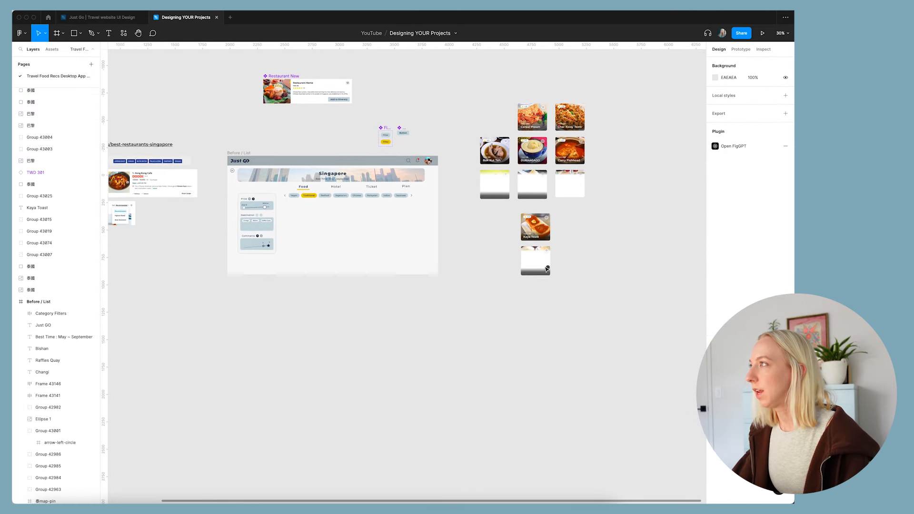
left_click_drag(477, 90, 625, 327)
key("Delete")
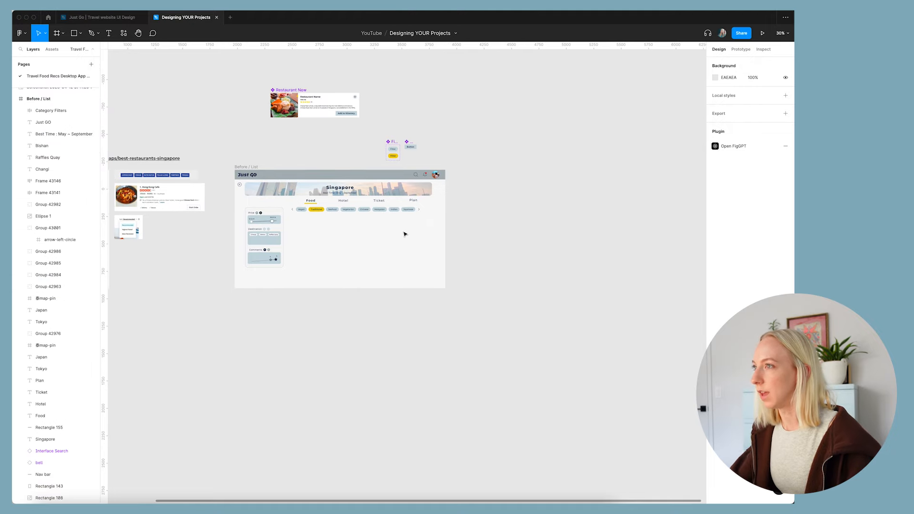
- Move the Restaurant New component into the Before / List frame, below the category filters, at about X 525, Y 448
scroll(245, 119, "up", 3)
left_click_drag(295, 88, 329, 293)
left_click(551, 386)
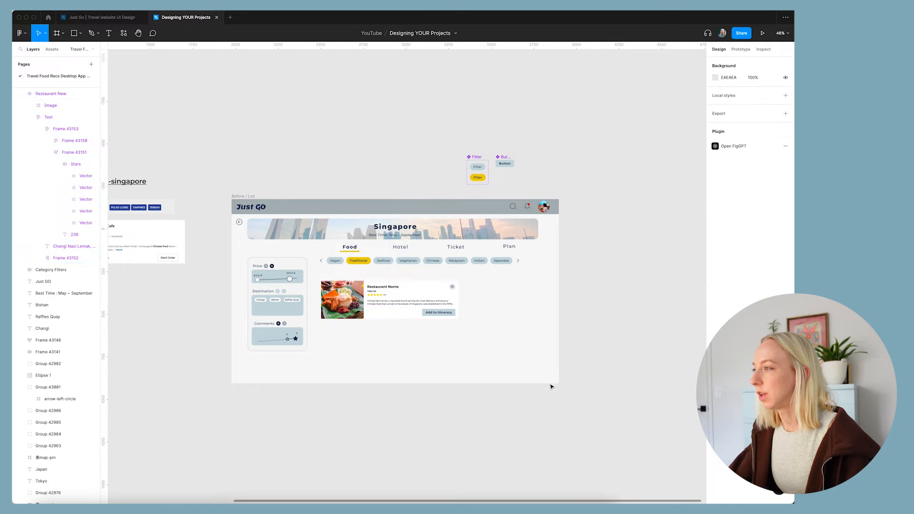
scroll(526, 381, "up", 3)
mouse_move(316, 283)
left_mouse_down()
mouse_move(328, 296)
mouse_move(328, 288)
left_mouse_up()
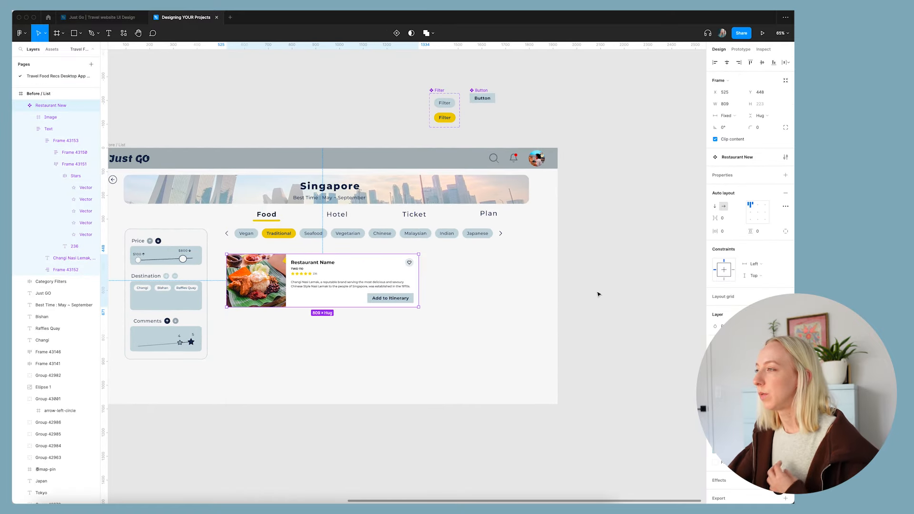
left_click(598, 295)
- Move the Filters reference screenshot to the other side of the View map filter screenshot
scroll(484, 288, "left", 3)
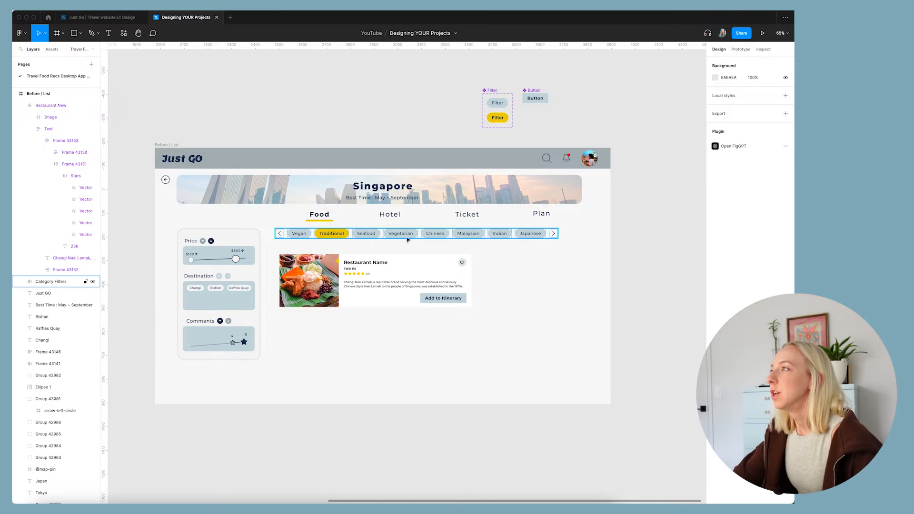
scroll(471, 248, "down", 1)
scroll(471, 248, "down", 3)
scroll(469, 248, "left", 5)
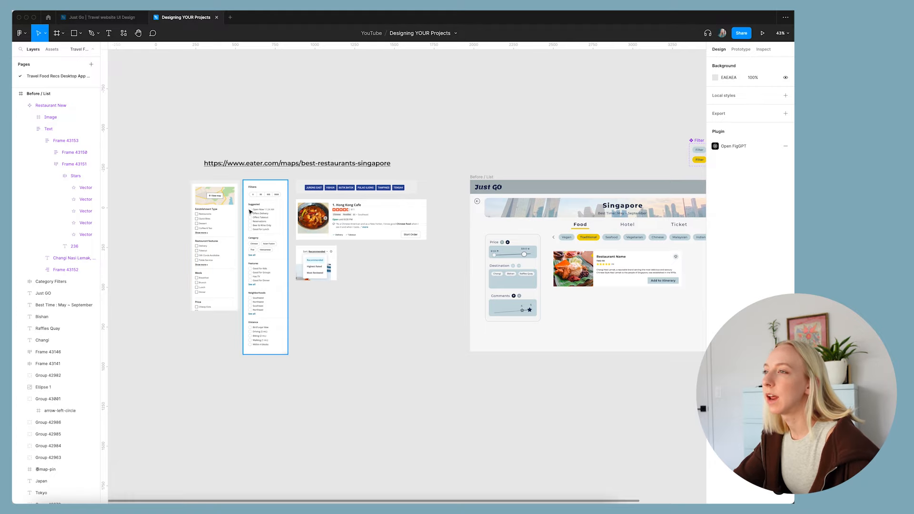
scroll(251, 210, "up", 5)
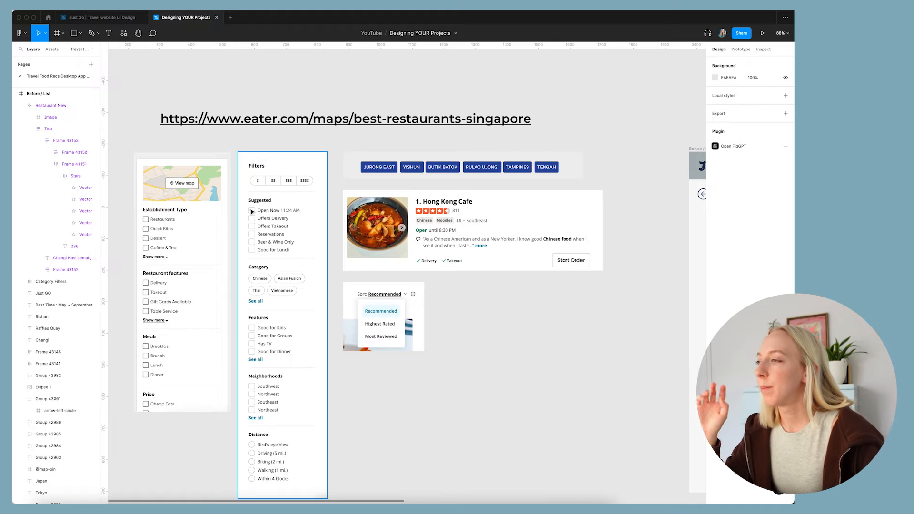
scroll(255, 265, "right", 1)
scroll(276, 265, "left", 1)
left_click_drag(296, 264, 107, 264)
scroll(314, 260, "left", 2)
left_click(377, 258)
- Compare the reference filter panels and sort menu with the Price, Destination and Comments filters on the Before / List page
scroll(377, 259, "down", 2)
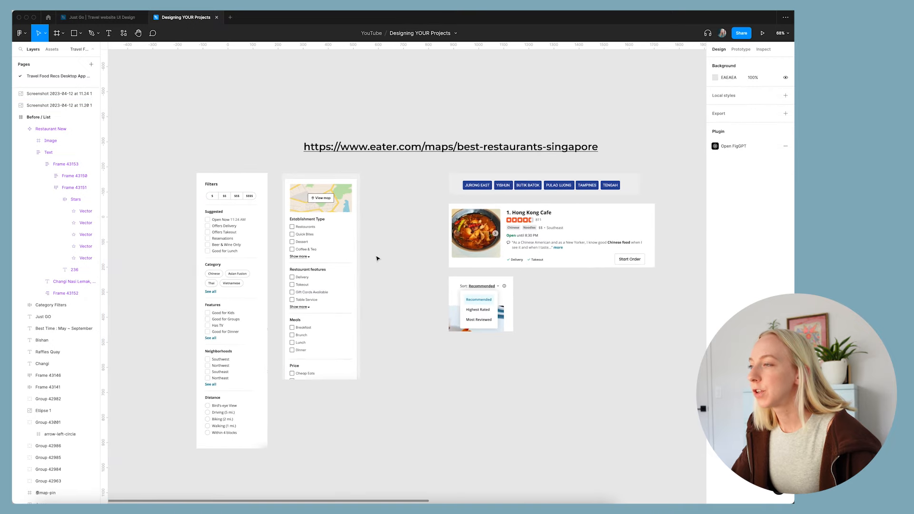
scroll(376, 259, "down", 1)
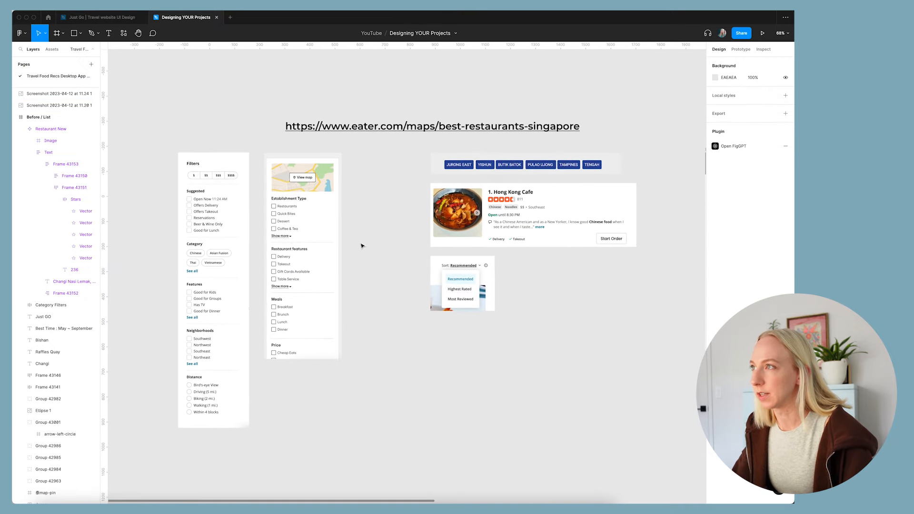
scroll(181, 243, "down", 3)
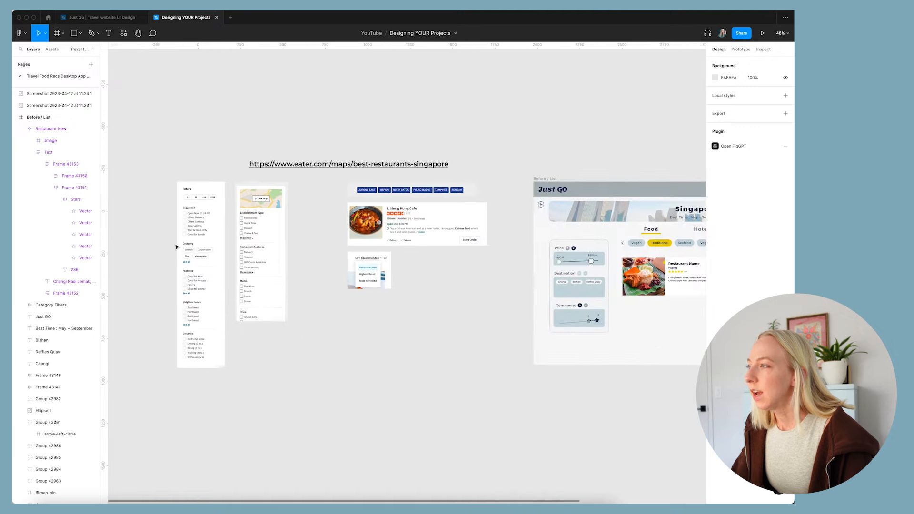
scroll(333, 251, "right", 3)
scroll(362, 252, "right", 2)
scroll(457, 228, "up", 3)
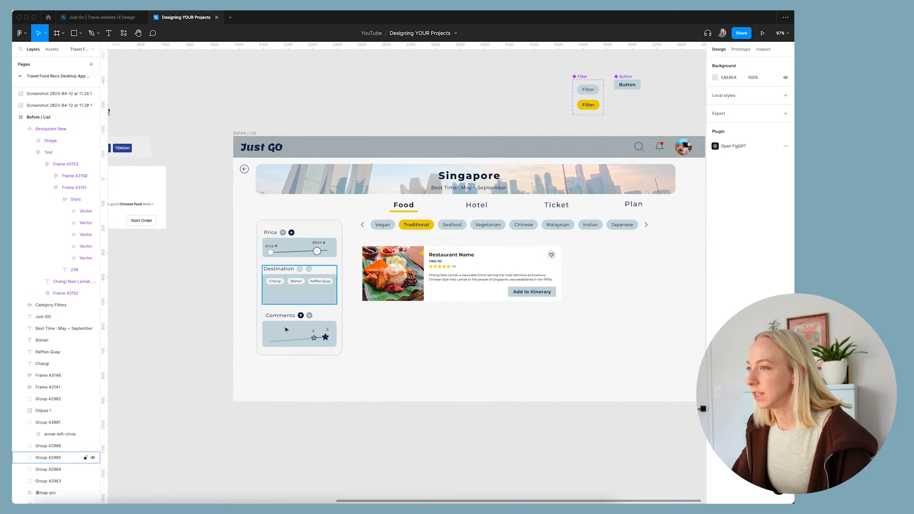
scroll(564, 300, "down", 3)
scroll(564, 300, "right", 3)
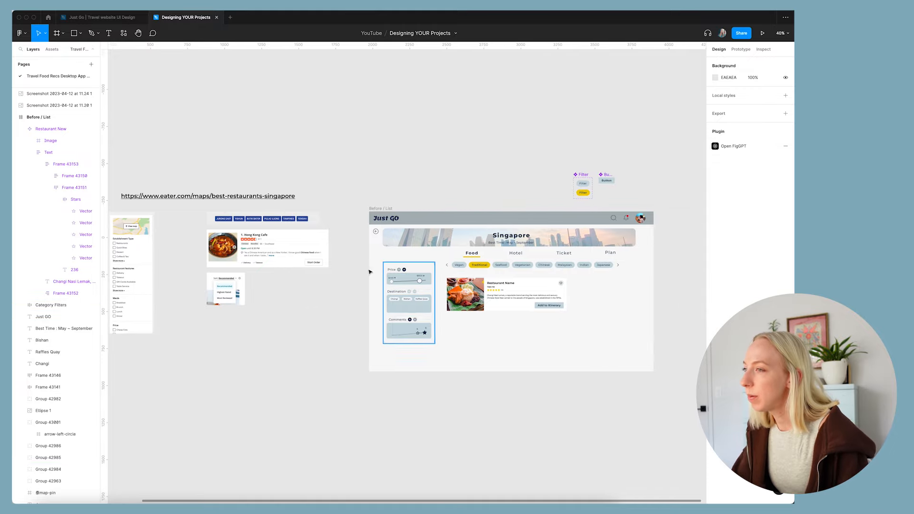
scroll(328, 271, "left", 3)
scroll(220, 284, "up", 3)
scroll(220, 284, "up", 1)
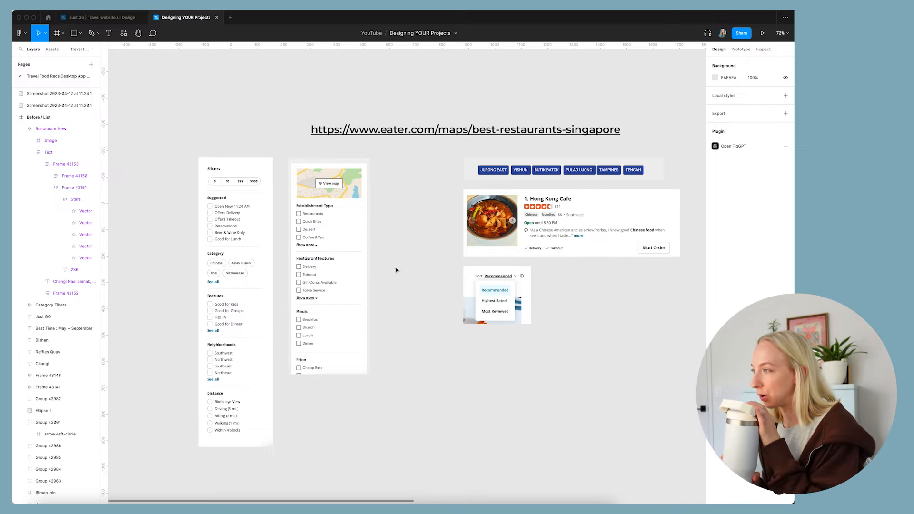
scroll(396, 270, "down", 5)
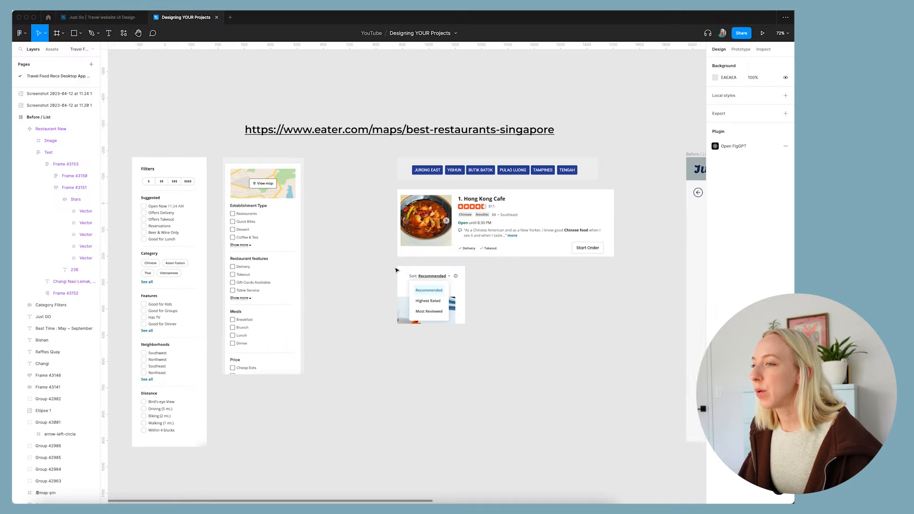
left_click(181, 247)
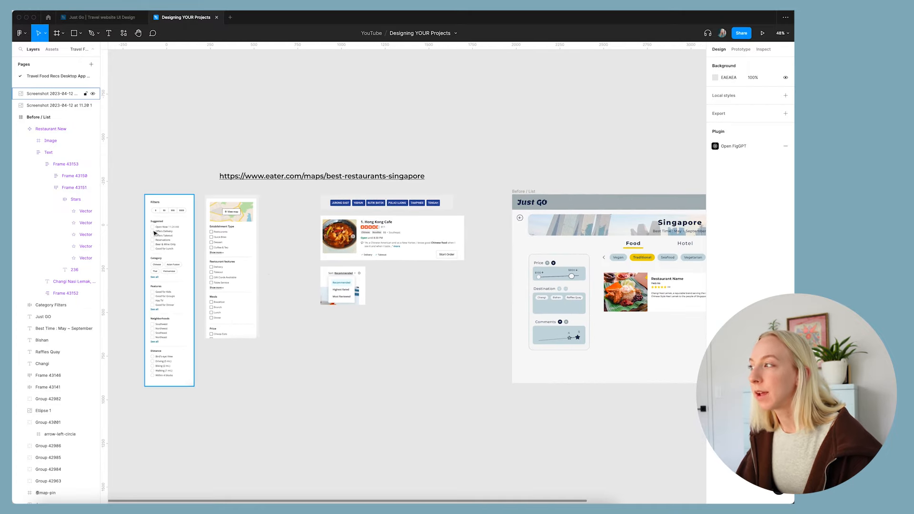
left_click(289, 285)
scroll(640, 269, "right", 4)
scroll(639, 269, "right", 2)
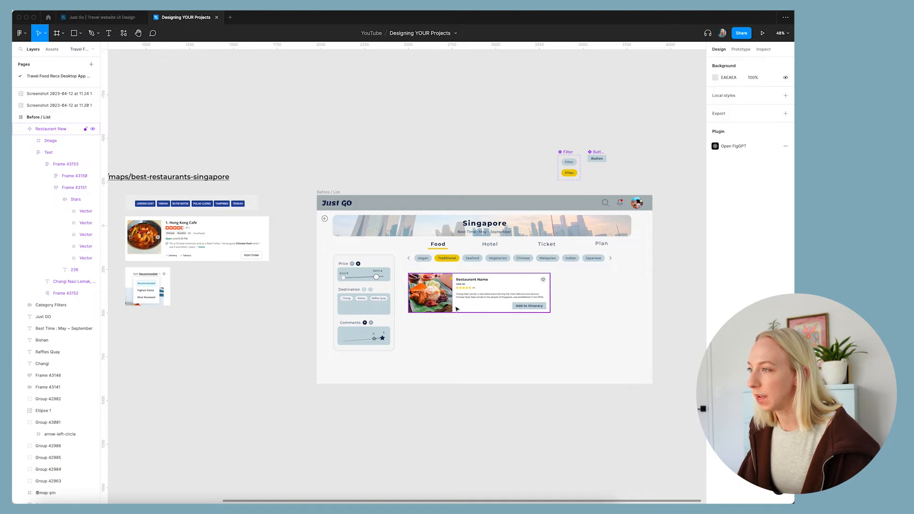
scroll(456, 310, "left", 10)
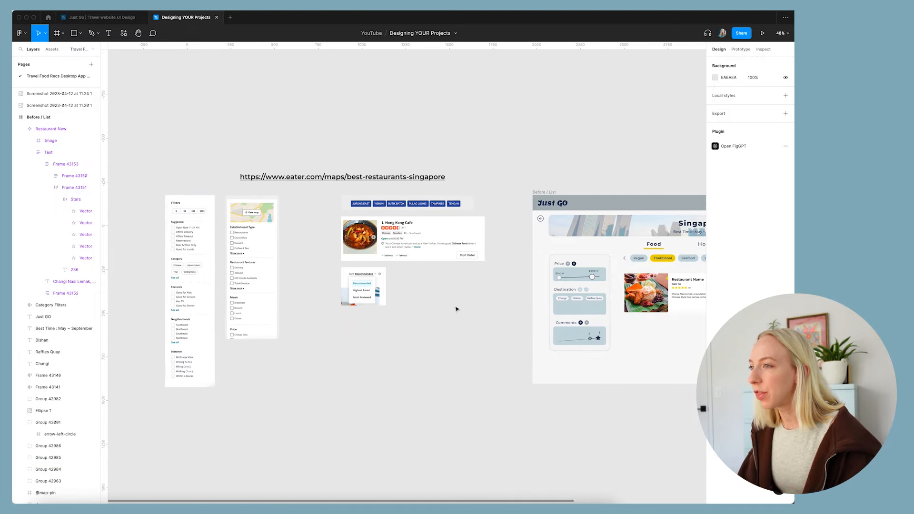
scroll(378, 305, "right", 1)
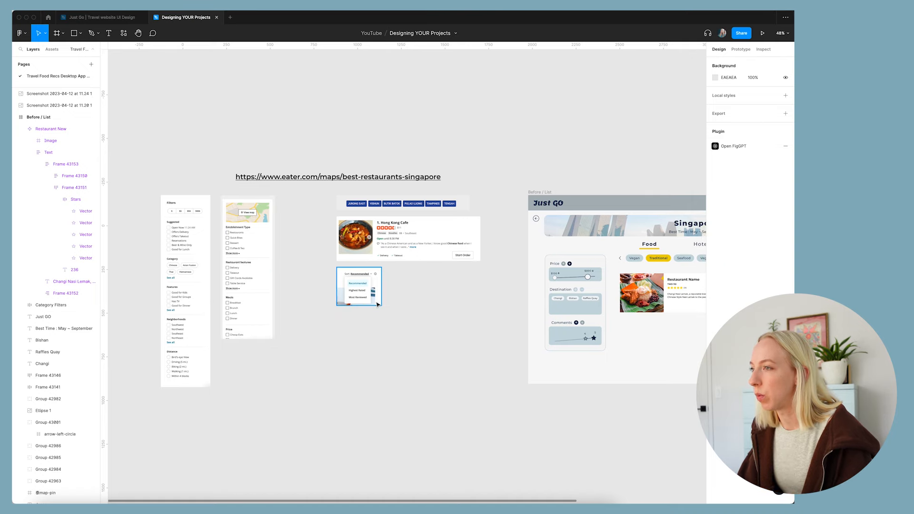
- Add a placeholder text note reading dfdf at font size 50 in the empty space beside the Before / List frame
scroll(377, 304, "left", 3)
key("t")
left_click(335, 275)
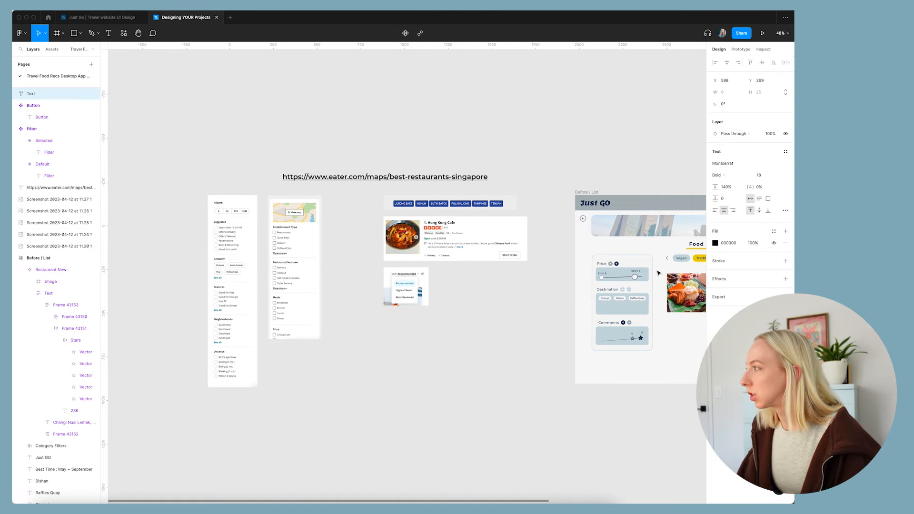
left_click(766, 175)
type("50")
key("Return")
key("Escape")
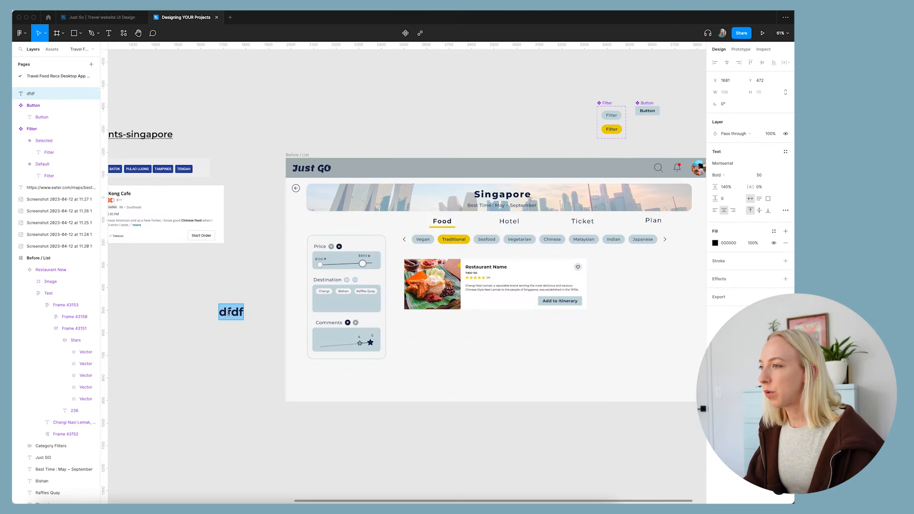
- Replace the placeholder note with the word categories and start a new line
type("cateogri")
key("BackSpace")
key("BackSpace")
key("BackSpace")
key("BackSpace")
type("gories")
key("Return")
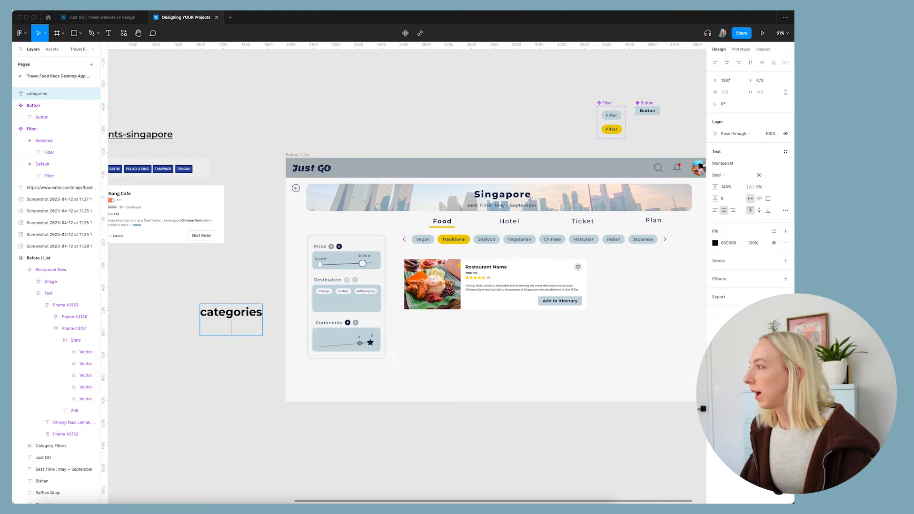
- Left-align the note and add the lines price and city below categories
left_click(714, 209)
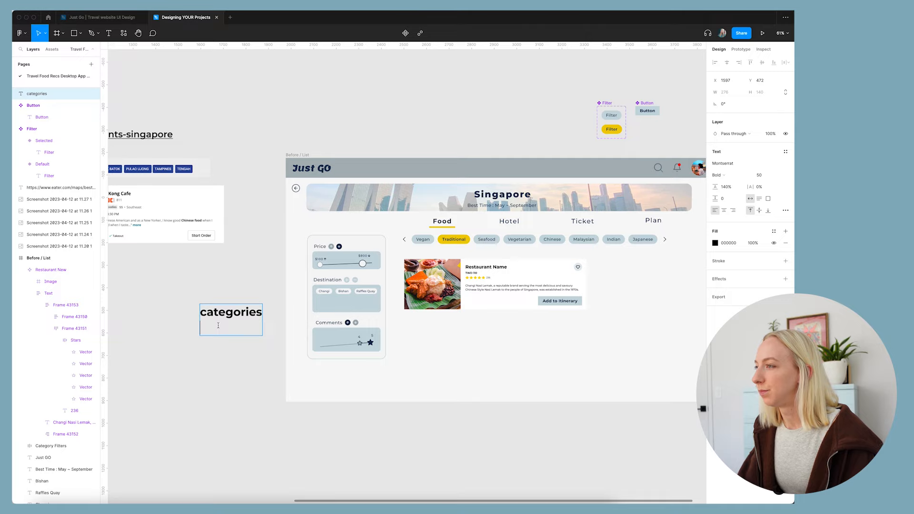
type("price")
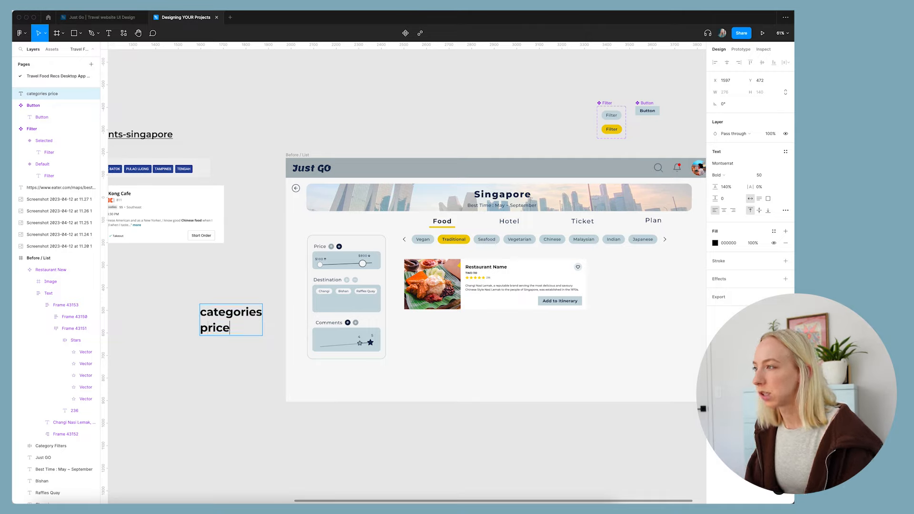
key("Return")
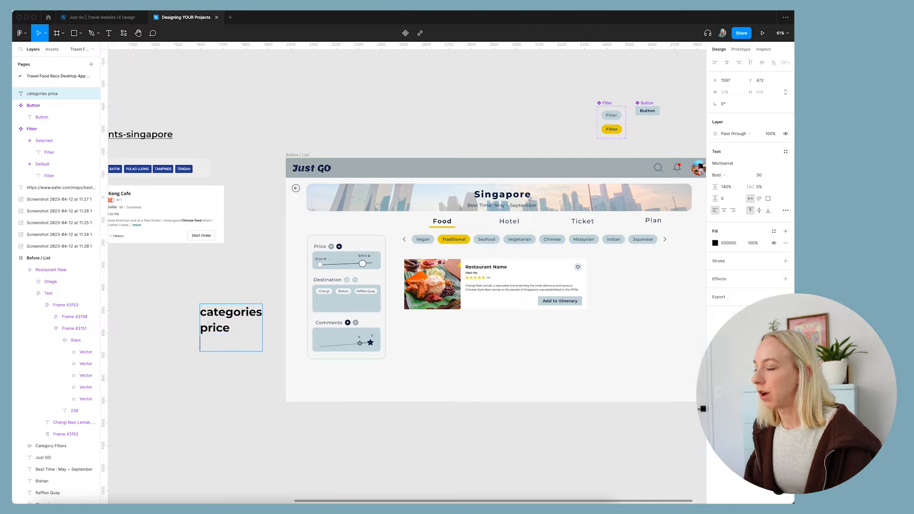
type("city")
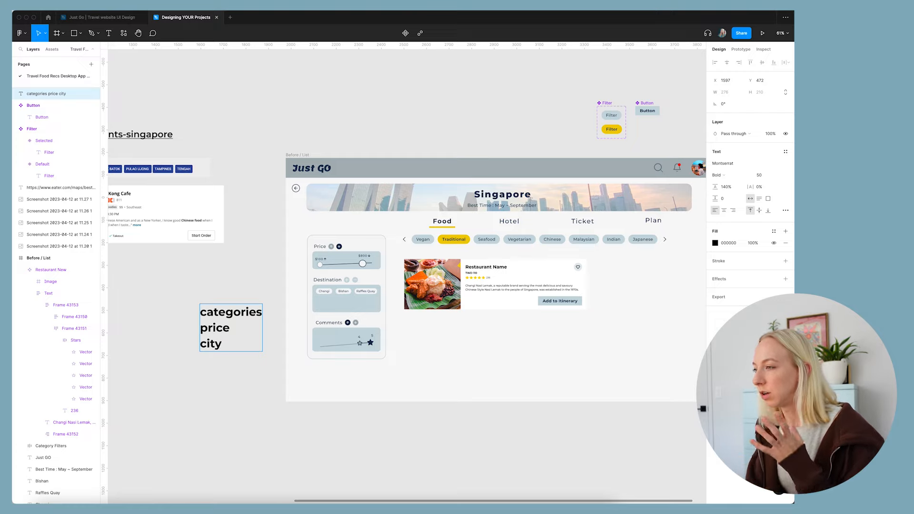
scroll(359, 299, "left", 2)
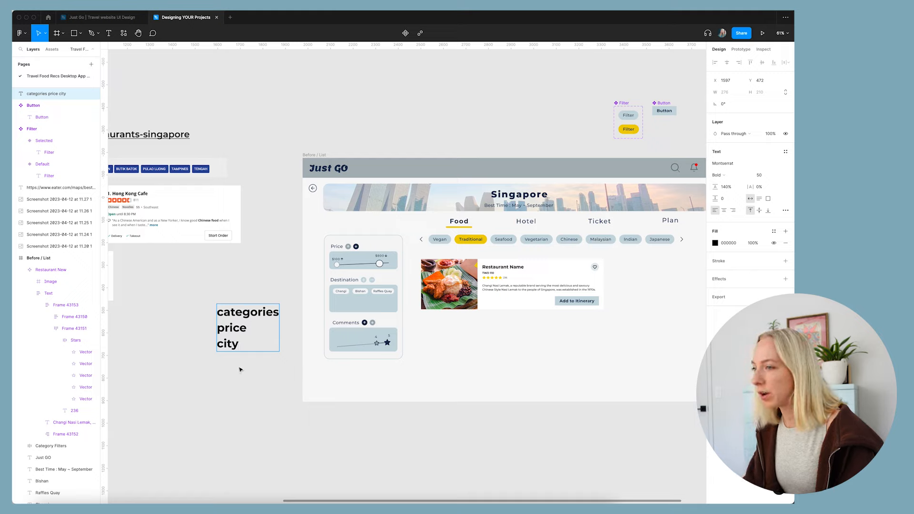
- Try adding reviews as a line below city in the note, and remove the word
key("Return")
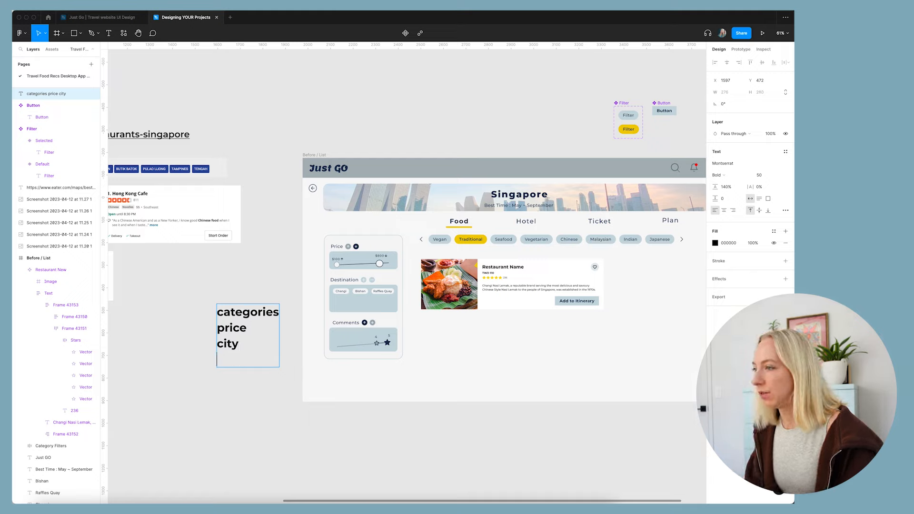
type("reviews")
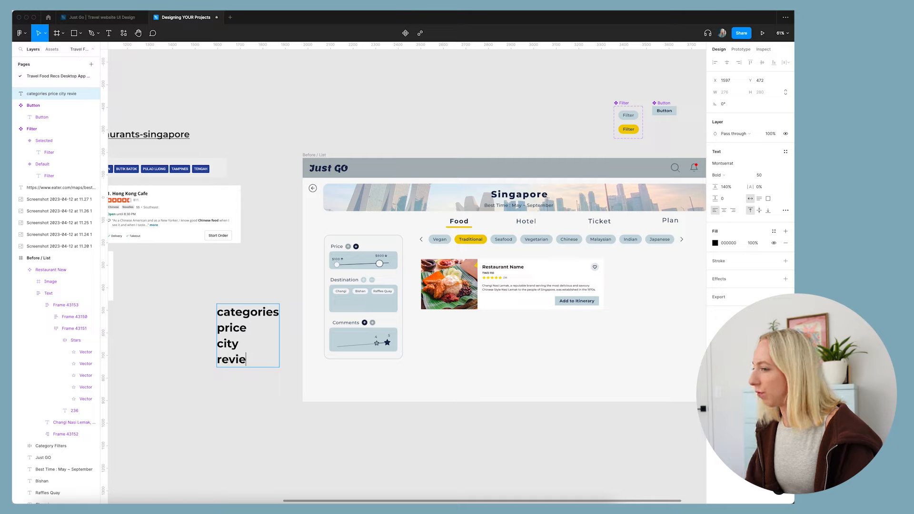
double_click(228, 361)
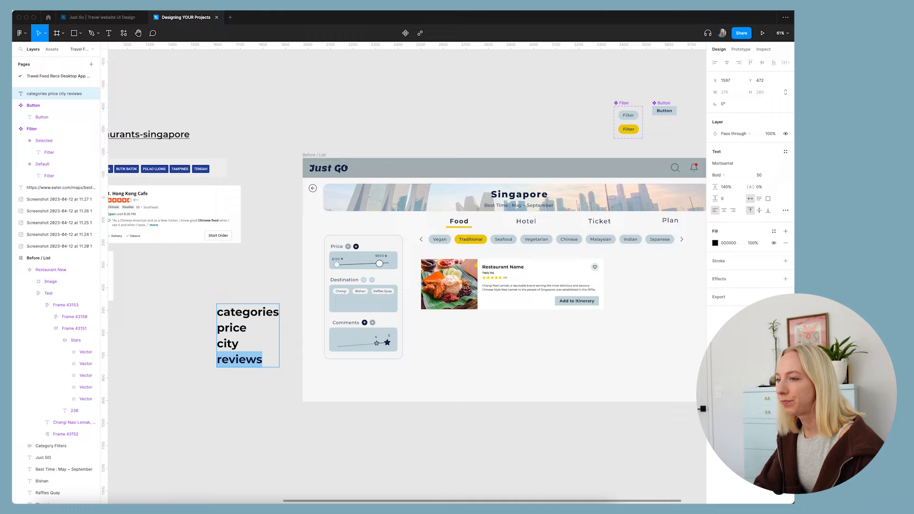
key("BackSpace")
key("Escape")
- Examine the sort options in the reference screenshot of the Recommended dropdown
scroll(184, 271, "left", 10)
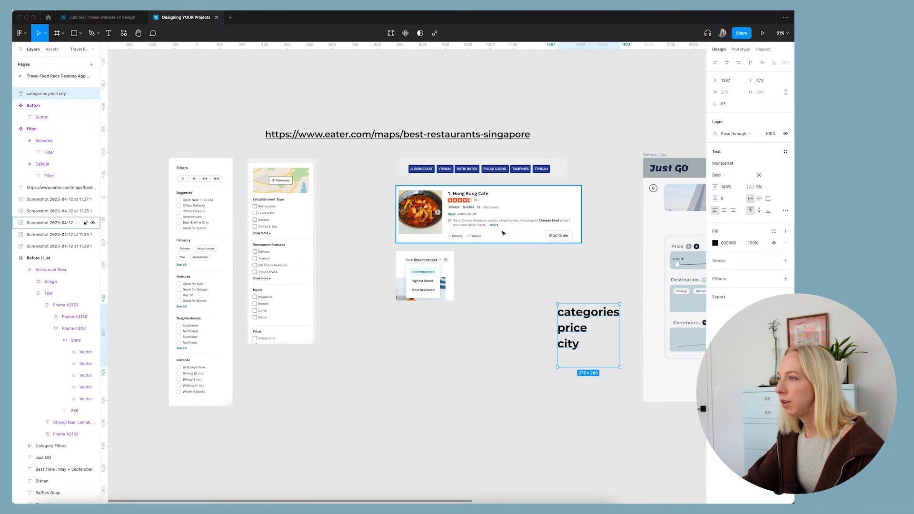
scroll(428, 284, "up", 5)
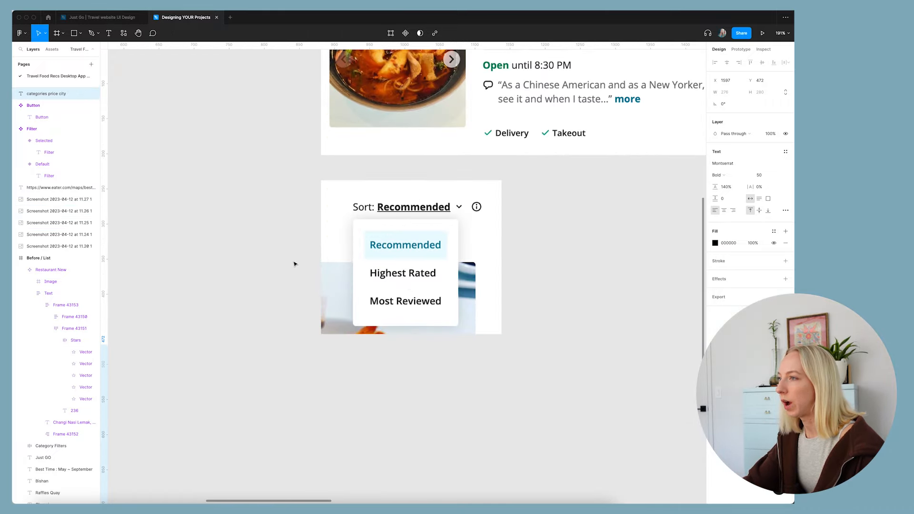
scroll(294, 265, "down", 5)
scroll(191, 333, "left", 2)
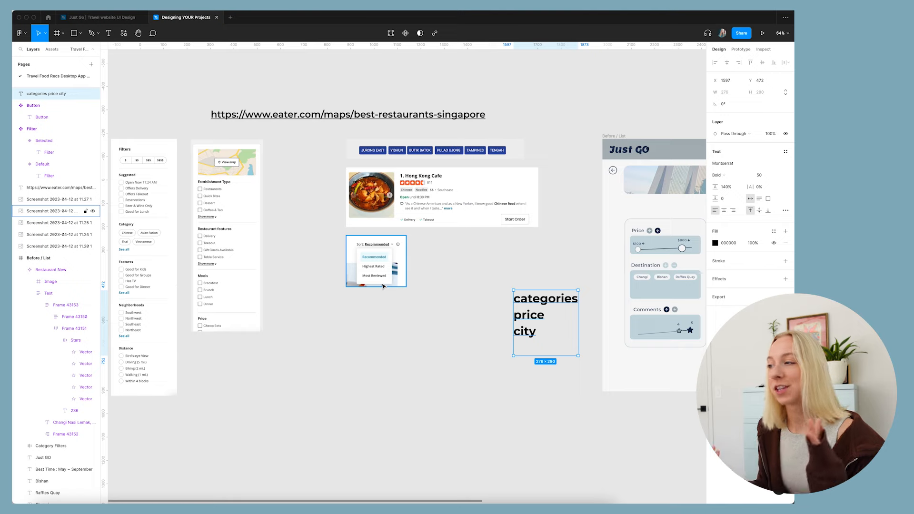
scroll(385, 276, "up", 5)
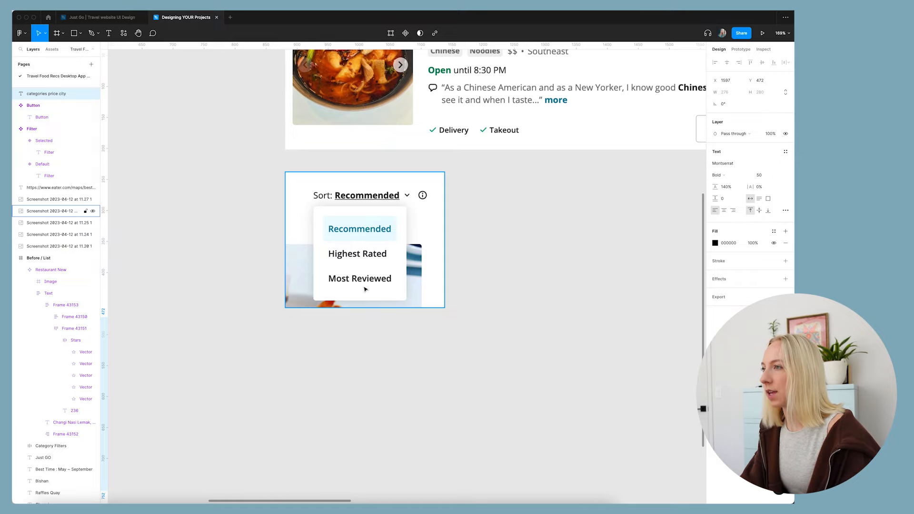
- Compare the categories, price, city note with the reference sort and filter screenshots and the list page's existing filters
scroll(365, 289, "down", 10)
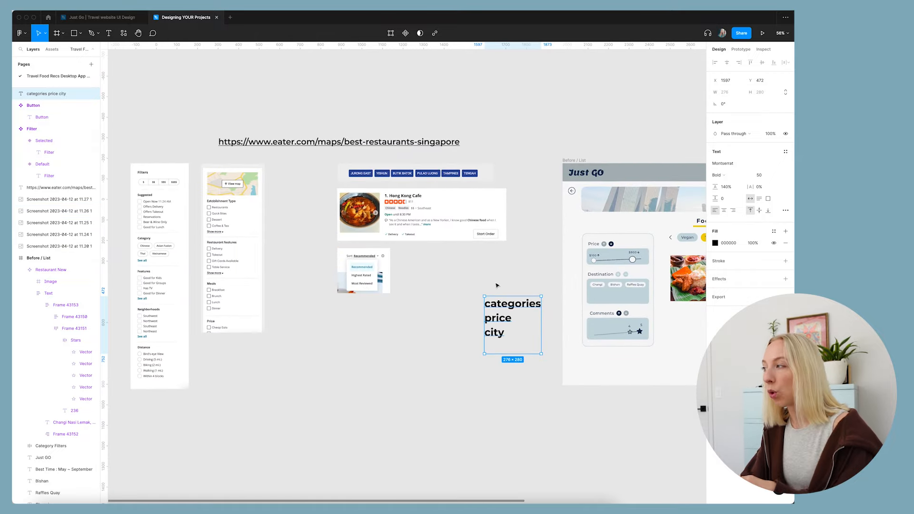
scroll(370, 276, "right", 2)
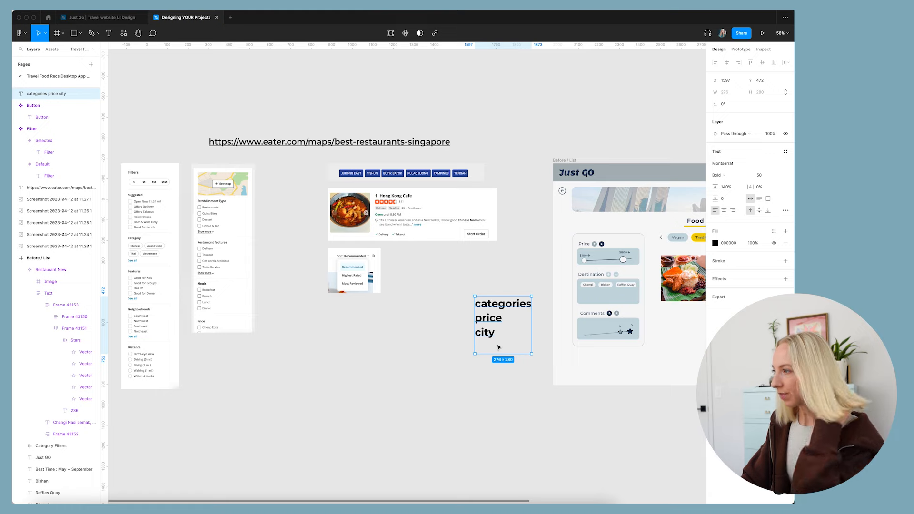
scroll(384, 293, "right", 10)
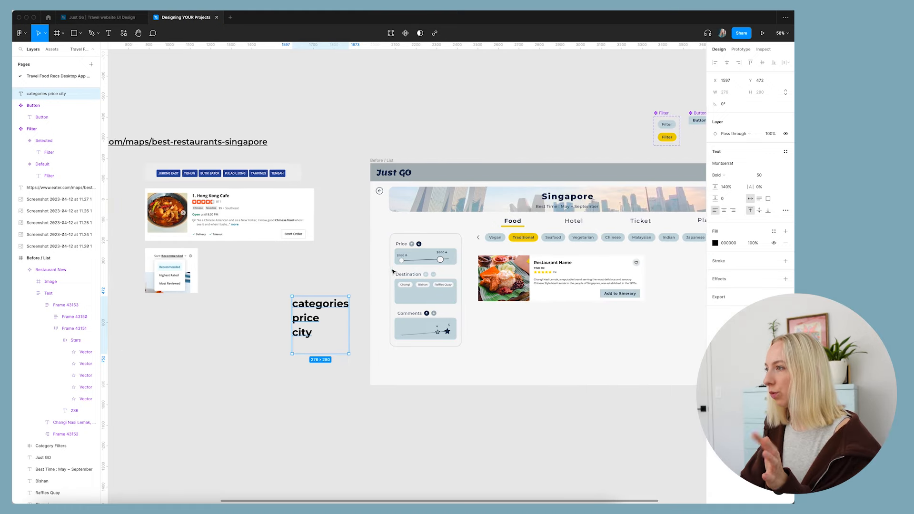
scroll(316, 274, "left", 8)
scroll(378, 276, "left", 3)
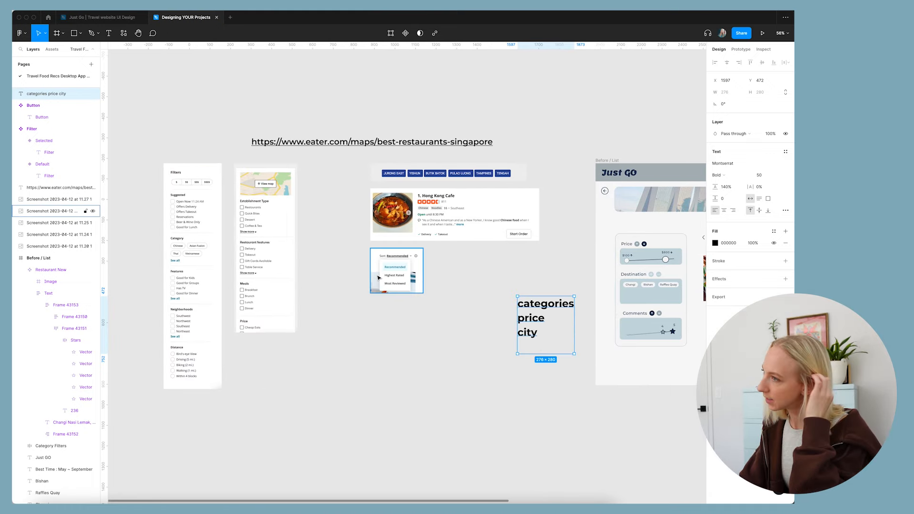
scroll(430, 270, "right", 1)
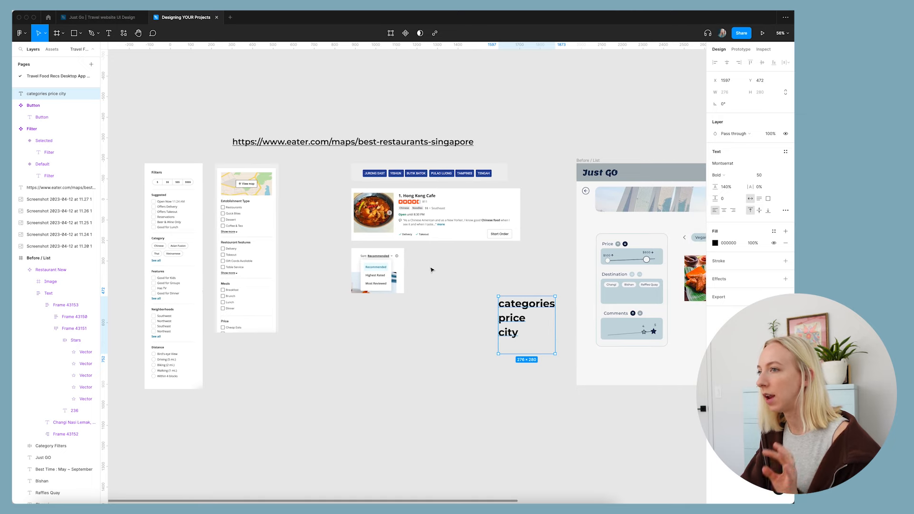
scroll(533, 309, "down", 1)
key("Escape")
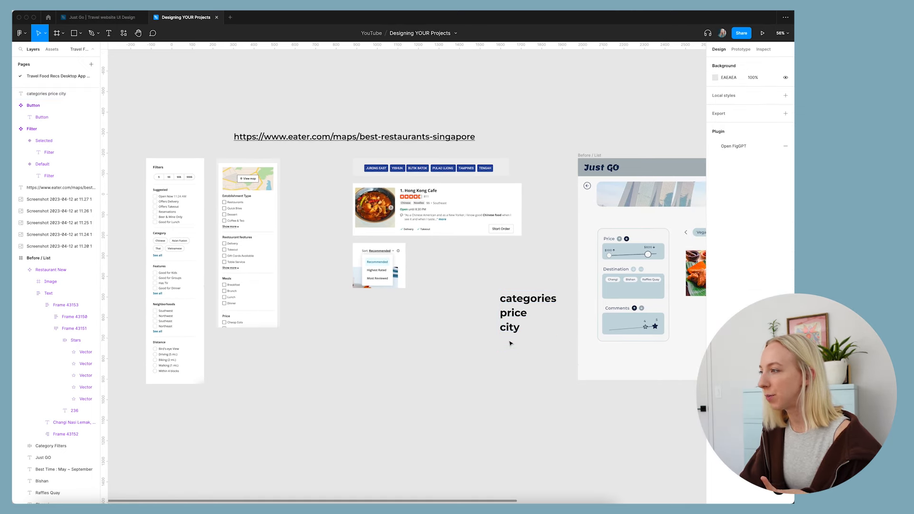
double_click(510, 331)
left_click(526, 335)
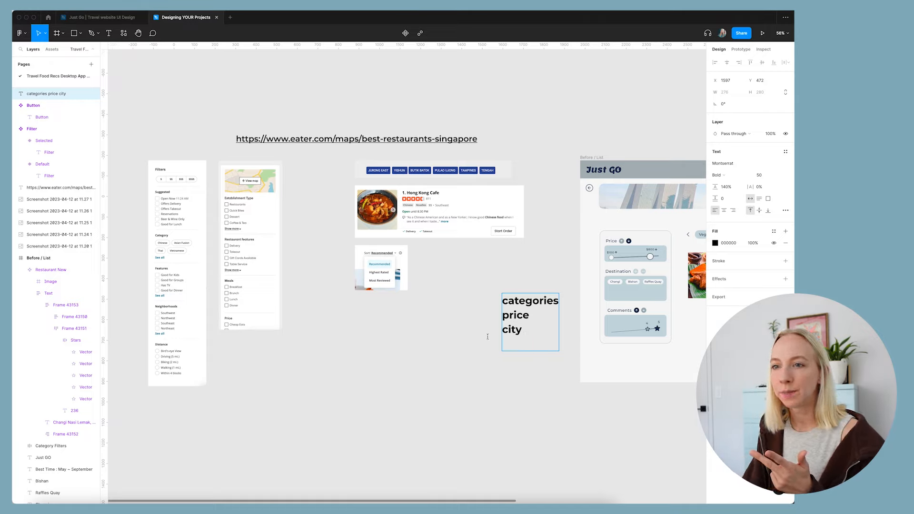
left_click(366, 344)
scroll(305, 344, "right", 3)
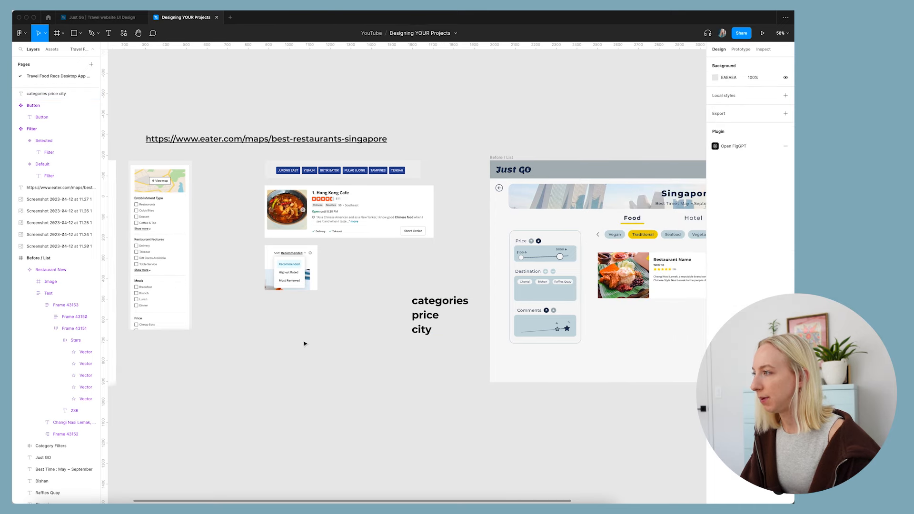
scroll(305, 343, "left", 3)
left_click(167, 245)
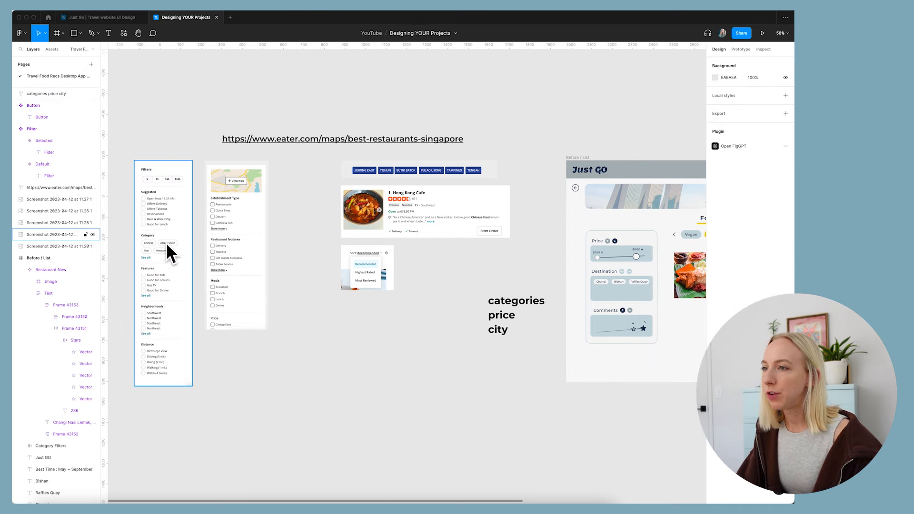
- Compare the list page's Price, Destination and Comments filters with the filter groups in both reference panels
scroll(257, 341, "right", 5)
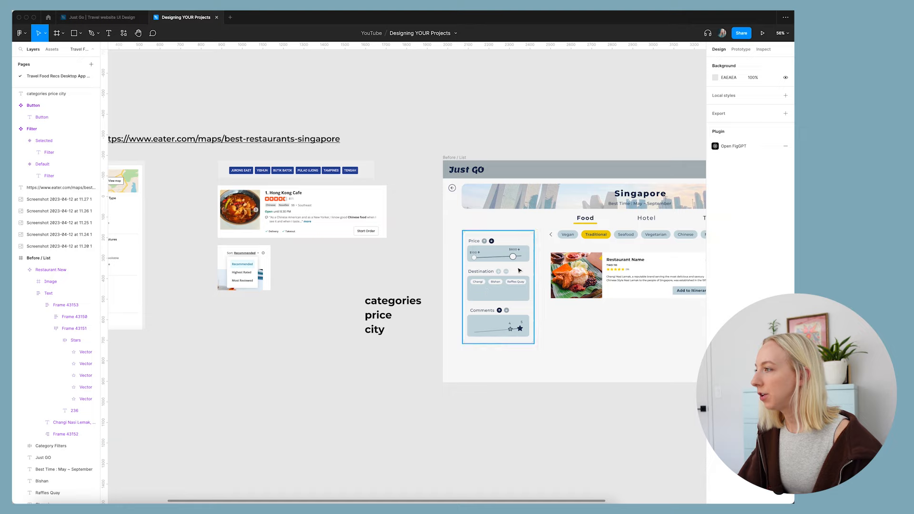
scroll(520, 270, "right", 4)
scroll(459, 286, "up", 5)
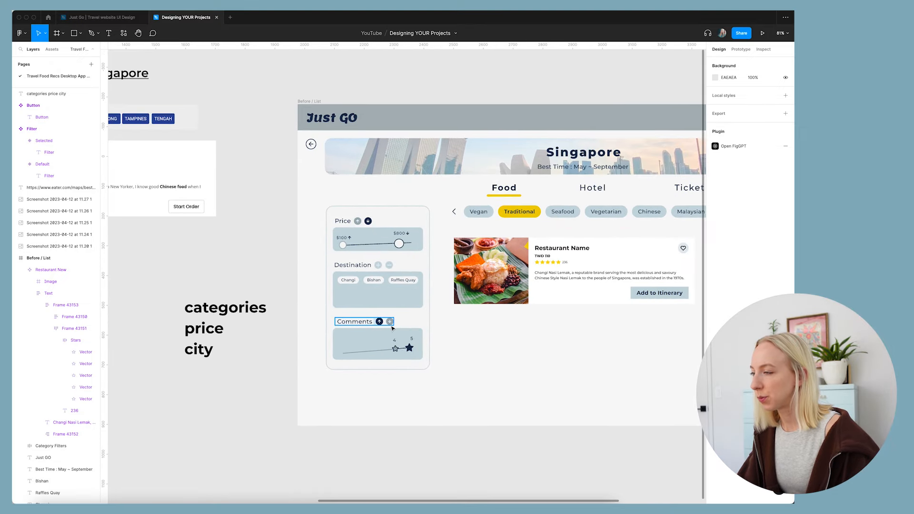
scroll(390, 328, "left", 10)
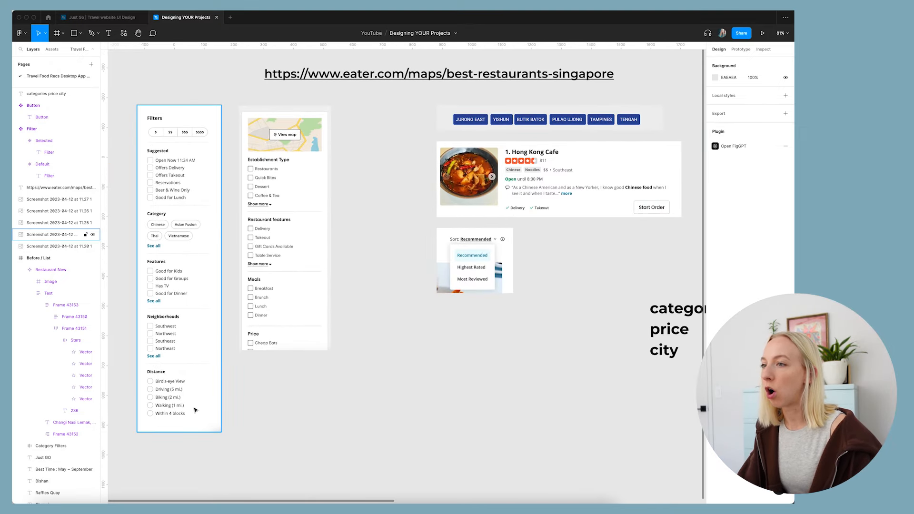
scroll(286, 203, "right", 6)
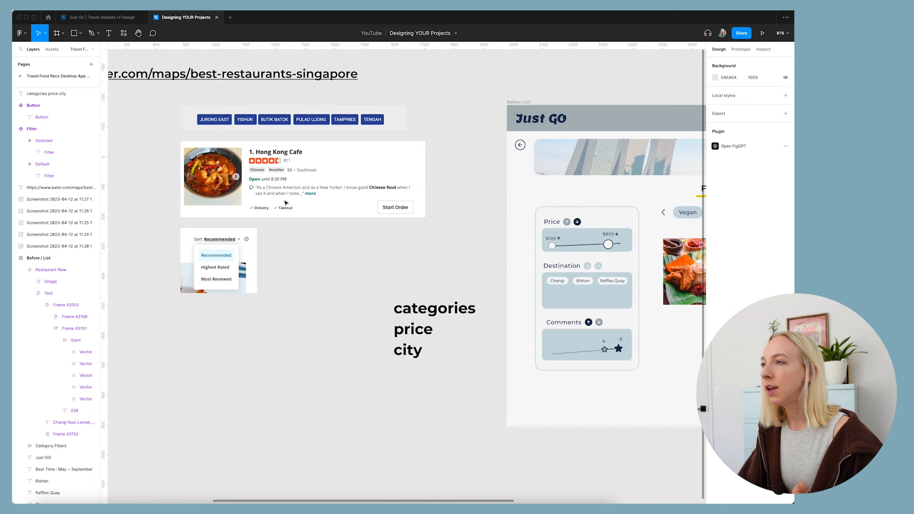
scroll(286, 204, "right", 6)
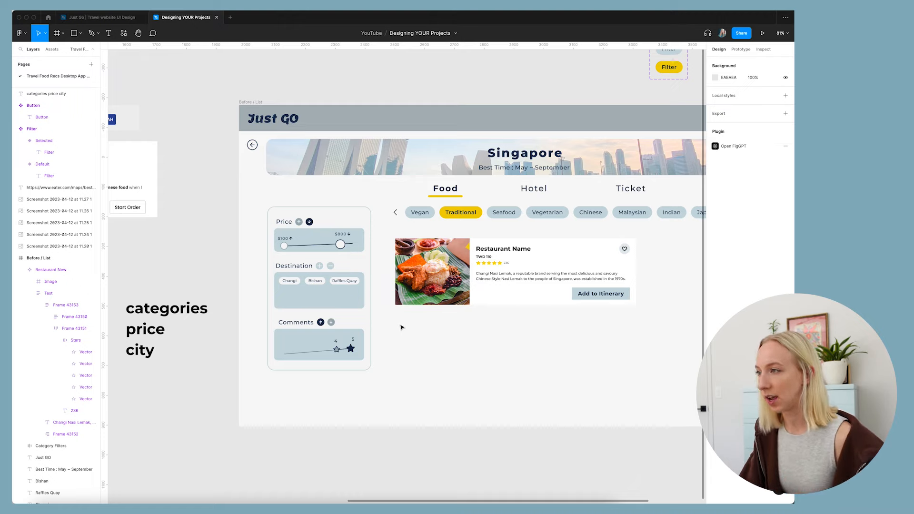
scroll(401, 326, "left", 15)
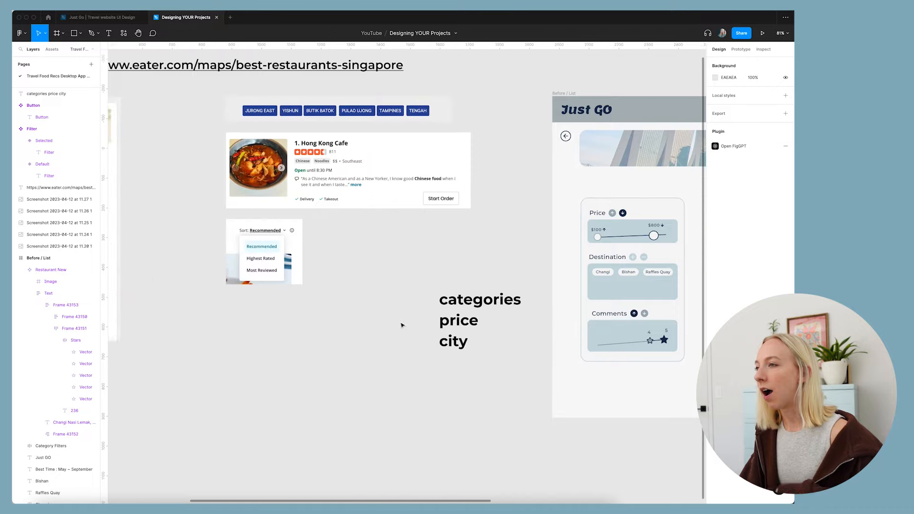
left_click(357, 341)
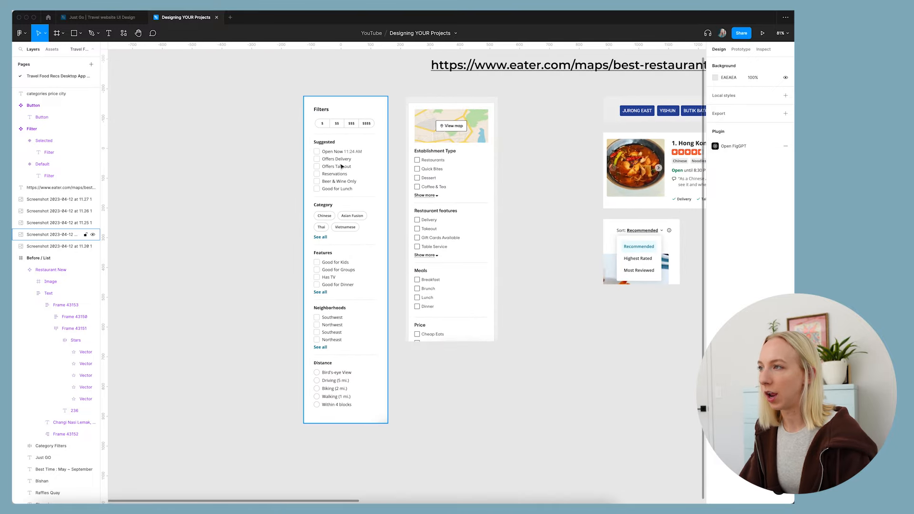
scroll(343, 251, "right", 5)
left_click(310, 248)
scroll(309, 250, "down", 5)
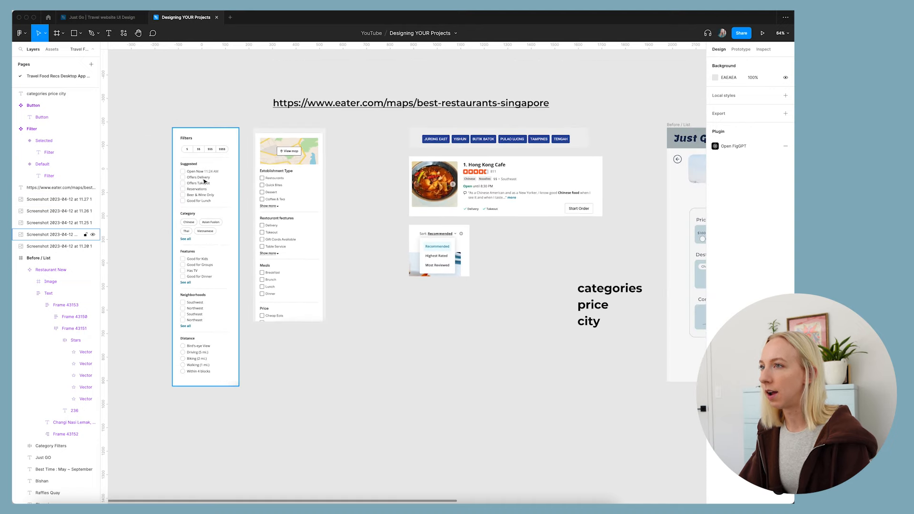
key("Escape")
scroll(410, 259, "right", 3)
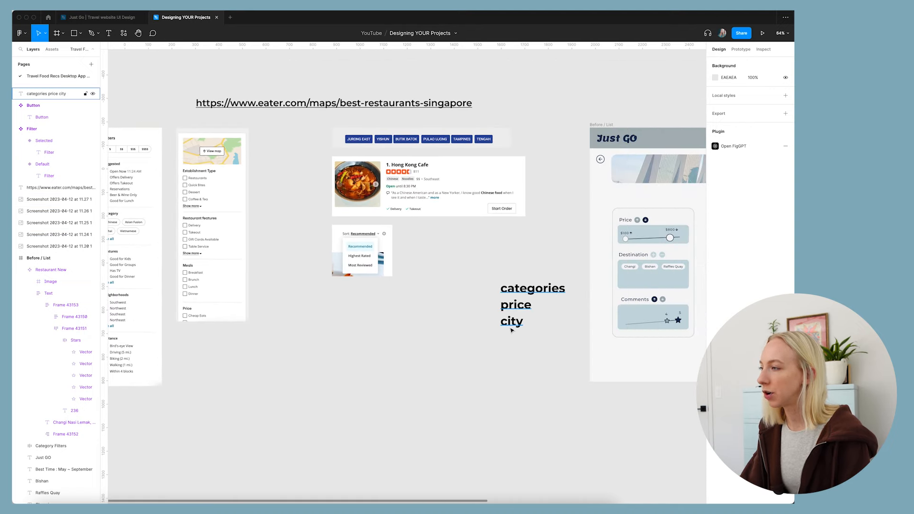
scroll(533, 325, "left", 2)
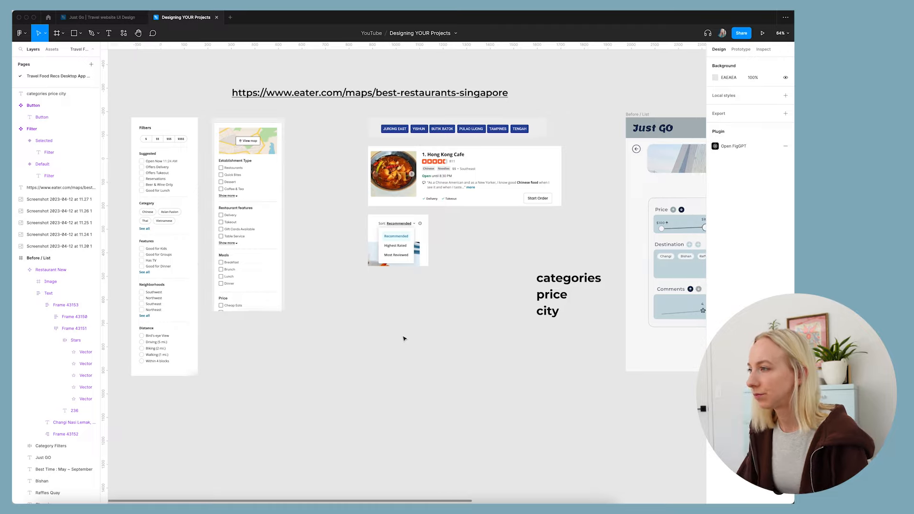
- Add a Categories text heading on the empty canvas below the sort reference screenshot
scroll(404, 338, "left", 1)
key("t")
left_click(363, 321)
type("Categor")
key("Escape")
scroll(457, 327, "down", 2)
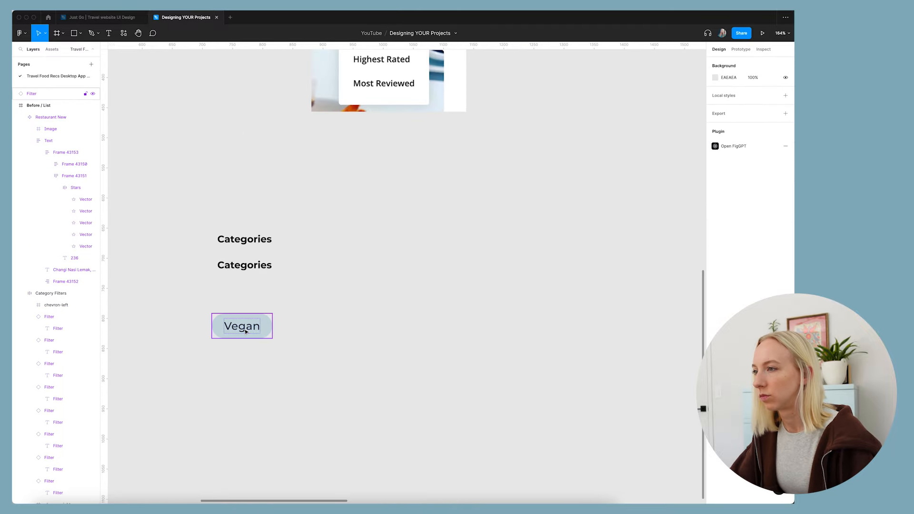
- Set the Vegan filter chip's text size to 14 and place a copy of the chip beside it with a gap of 10
double_click(244, 327)
left_click(764, 204)
type("14")
key("Return")
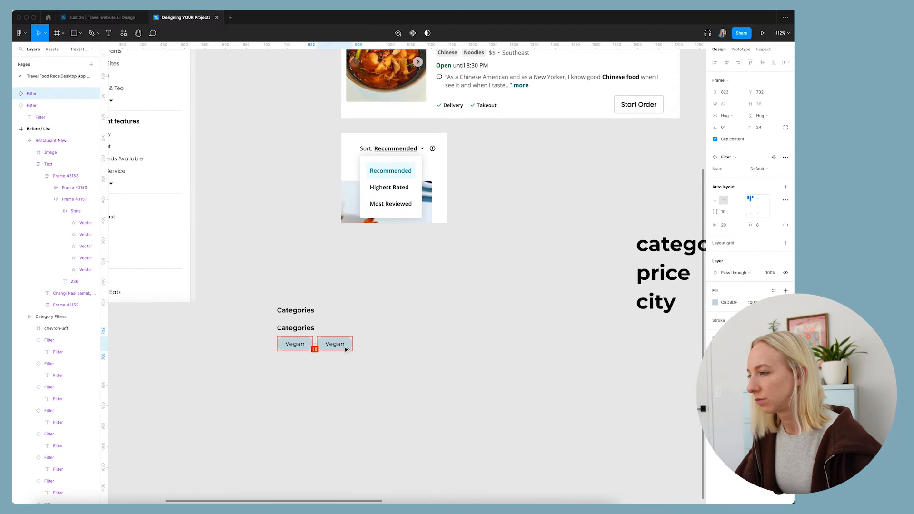
left_click(326, 341)
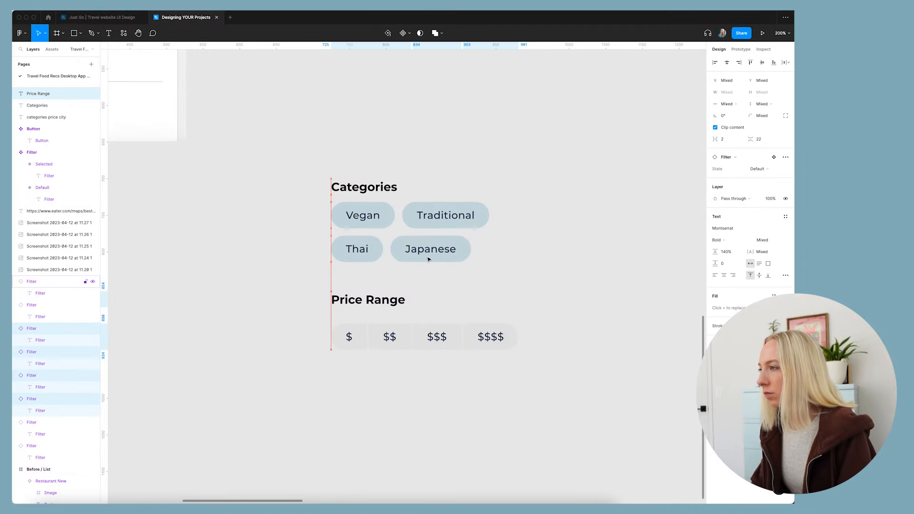
- Enclose the $, $$, $$$ and $$$$ options under the Price Range heading in a frame named Price Bars
right_click(424, 336)
left_click(449, 351)
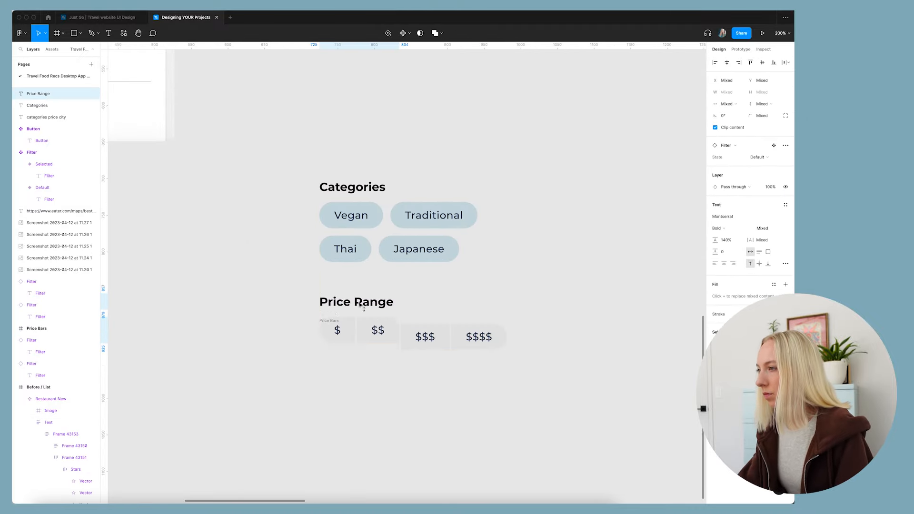
scroll(363, 306, "down", 6)
- Add a City heading below Price Range and list Jurong East, Yishun, Butik Batok, Pulao Ujong, Tampines and Tengah as text
left_click(363, 306)
scroll(349, 265, "up", 2)
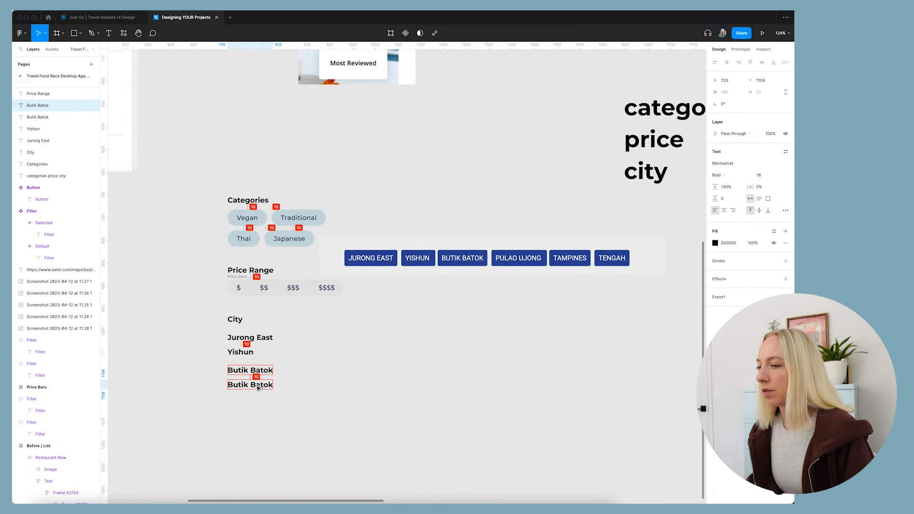
double_click(249, 413)
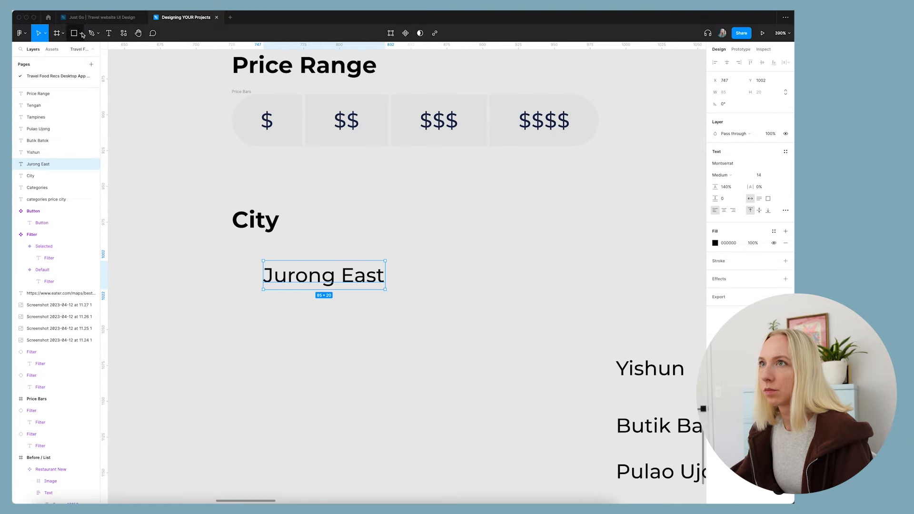
- Draw a 15 px square checkbox with rounded corners, a black outline and no fill in front of the Jurong East label
left_click(75, 33)
left_click(759, 92)
mouse_move(232, 261)
left_mouse_down()
mouse_move(256, 286)
mouse_move(301, 275)
left_mouse_up()
type("15")
left_click(786, 181)
left_click(747, 206)
left_click(786, 164)
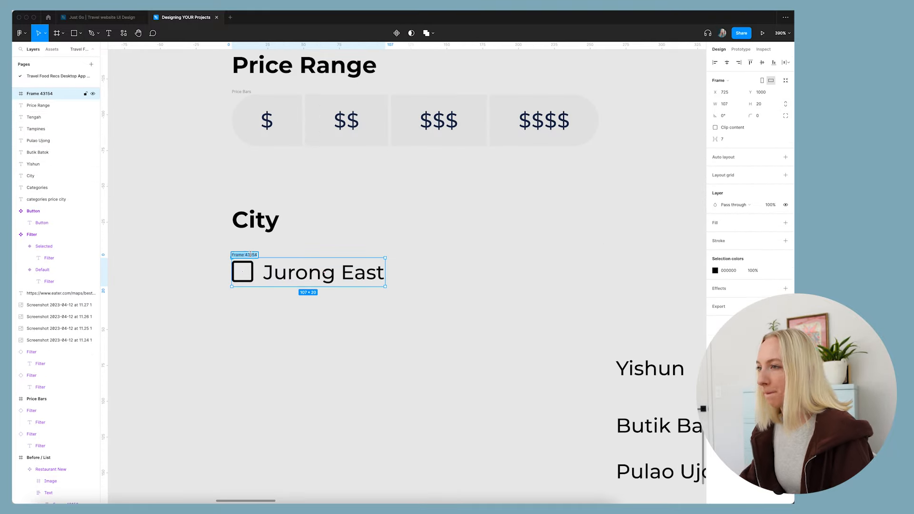
- Apply auto layout with a spacing of 8 to the checkbox and Jurong East label, and make it a component named Checkbox Item
key("shift+a")
scroll(498, 260, "down", 2)
scroll(552, 255, "down", 3)
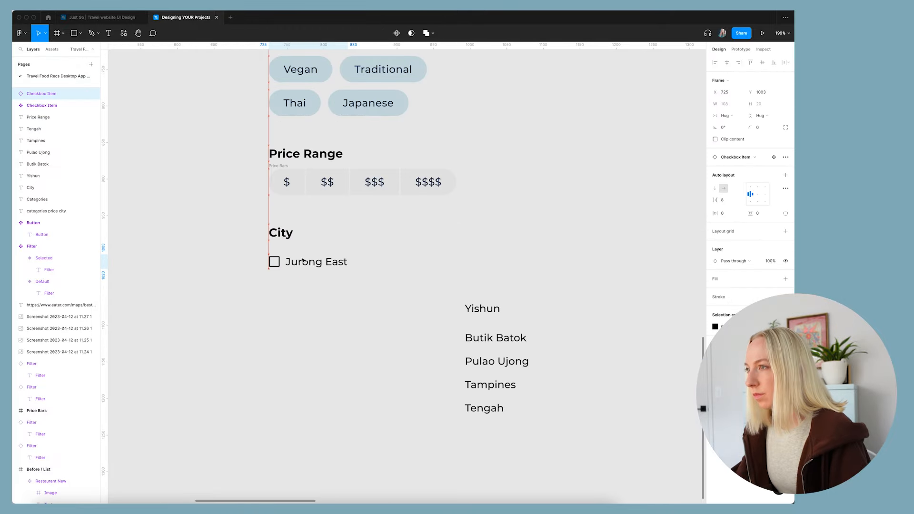
- Duplicate the checkbox item down the City list and label the copies Yishun, Butik Batok, Pulao Ujong, Tampines and Tengah
key("ctrl+d")
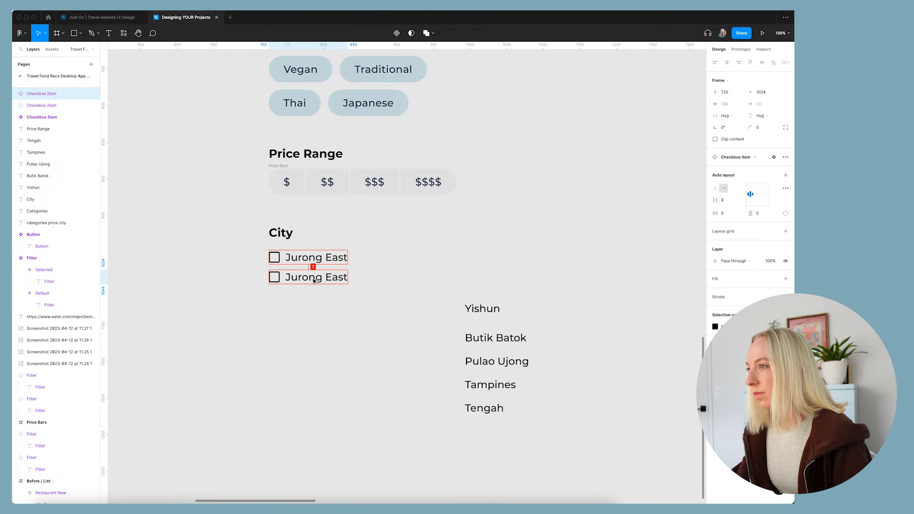
key("ctrl+d")
key("ctrl+d")
key("ctrl+d")
key("ctrl+d")
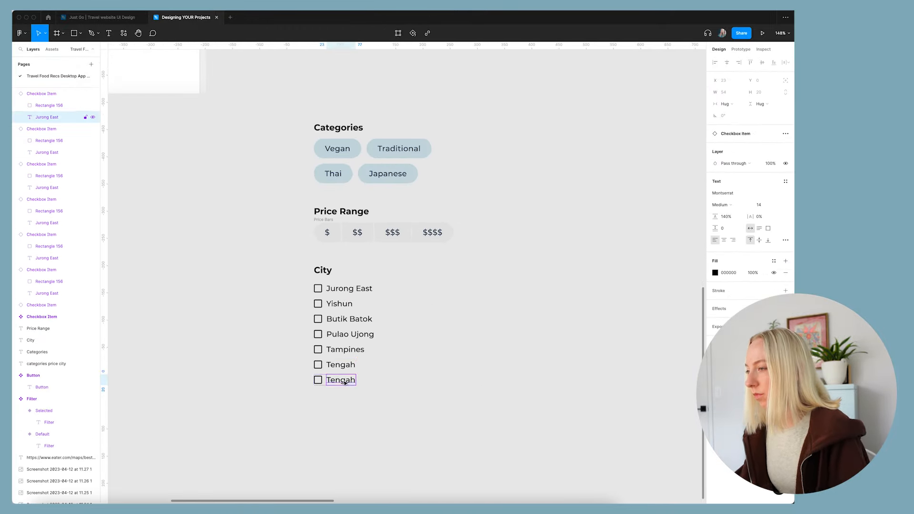
left_click_drag(341, 381, 351, 365)
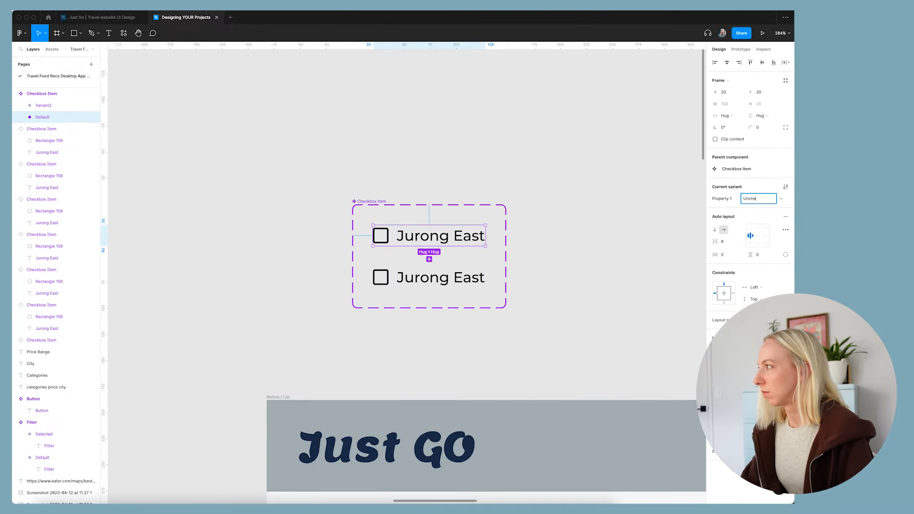
- Name the Checkbox Item variants Unchecked and Checked, giving the checked one a black box with a white check mark of 1.5 stroke
type("Checked")
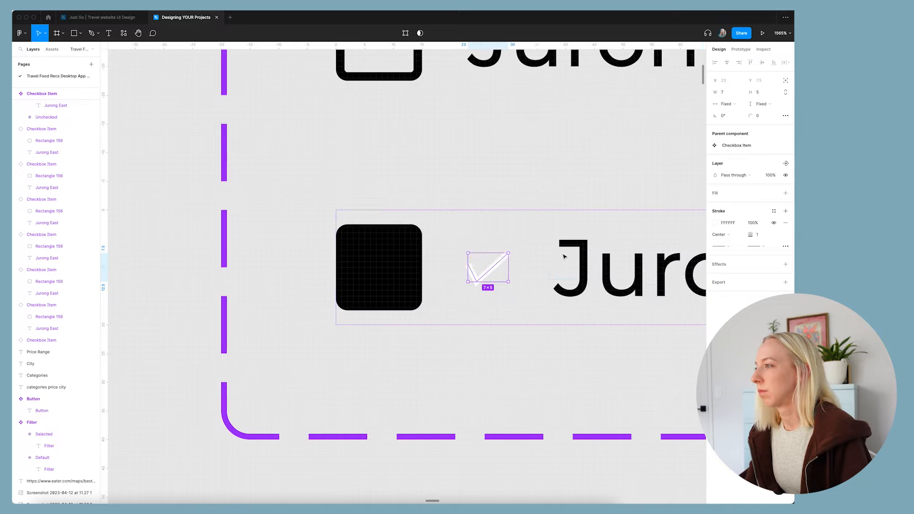
right_click(361, 247)
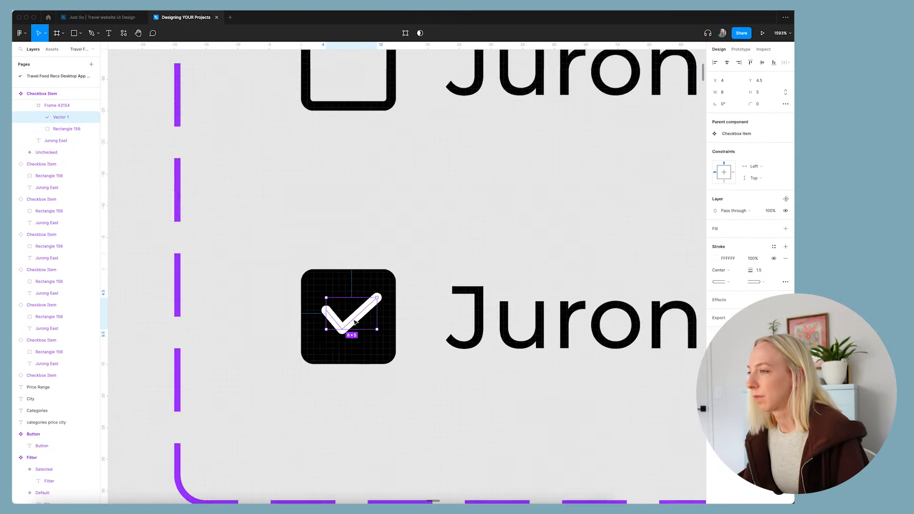
scroll(376, 294, "up", 2)
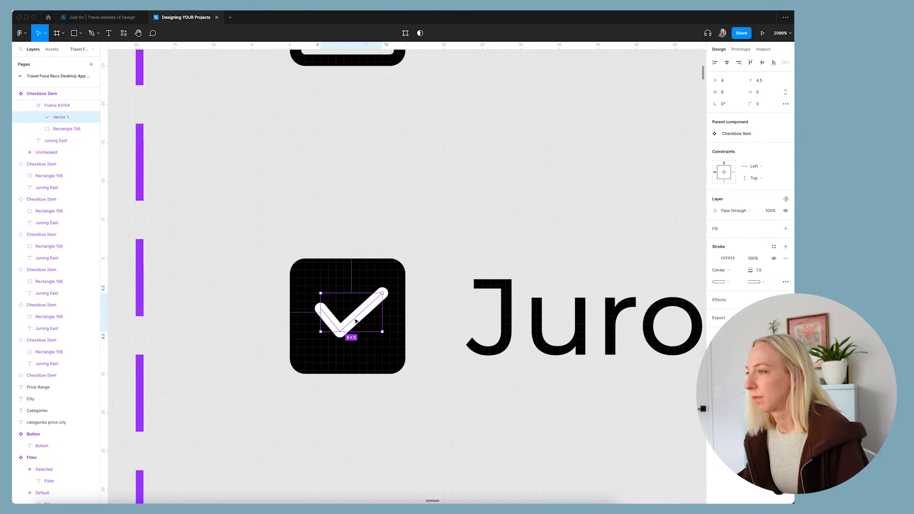
scroll(333, 333, "down", 3)
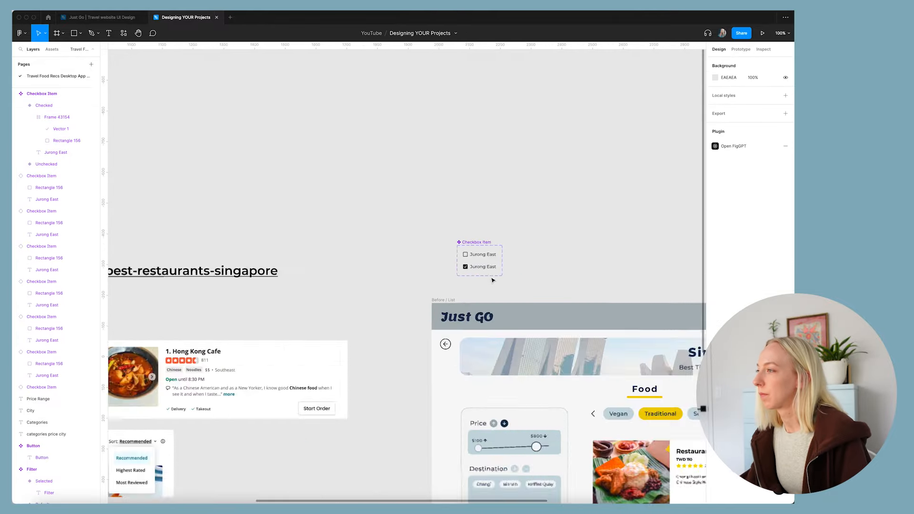
- Make the first checkbox item in the City list read All and set its state to Checked
left_click(760, 169)
left_click(755, 178)
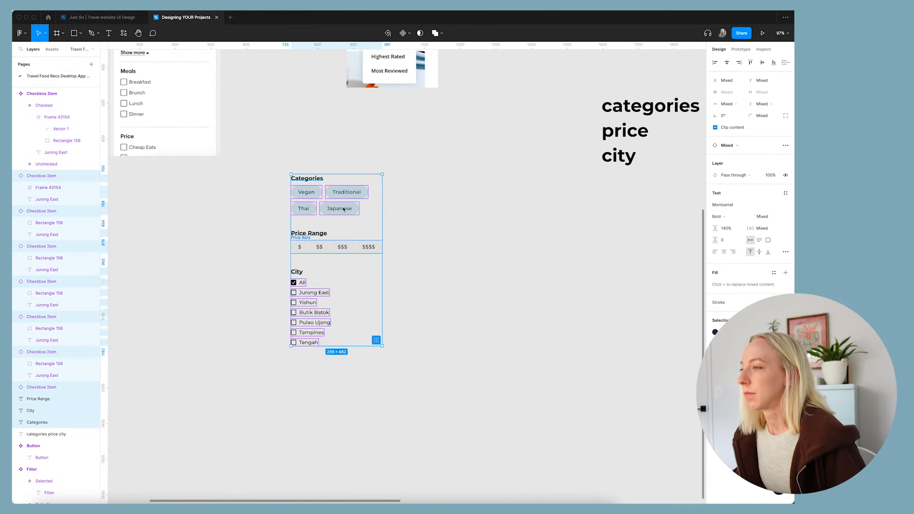
- Wrap the filter groups in frames named Section Categories, Section Price and Section City, and enclose them in a frame named Filters
right_click(333, 190)
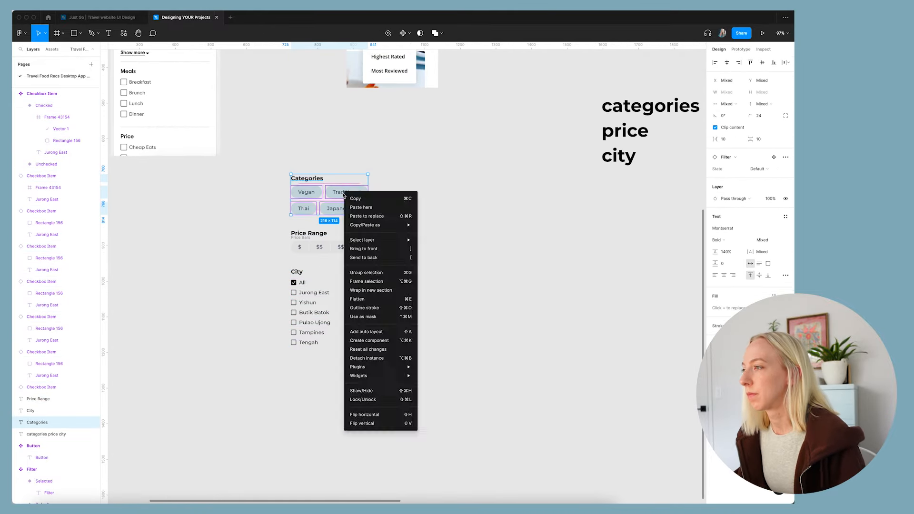
type("Price")
left_click(358, 362)
type("Section City")
right_click(347, 246)
left_click(381, 344)
type("Filters")
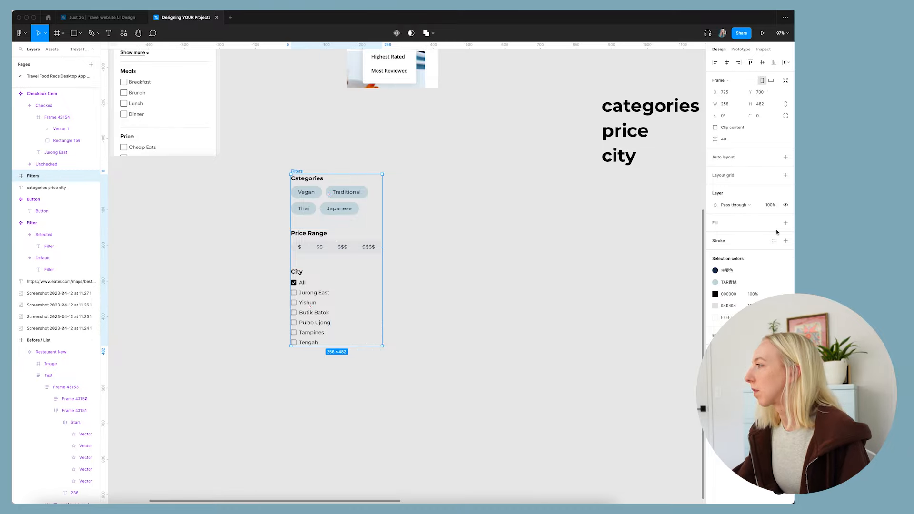
- Give the Filters frame a white fill and auto layout, and apply auto layout inside Section Categories
left_click(785, 222)
key("shift+a")
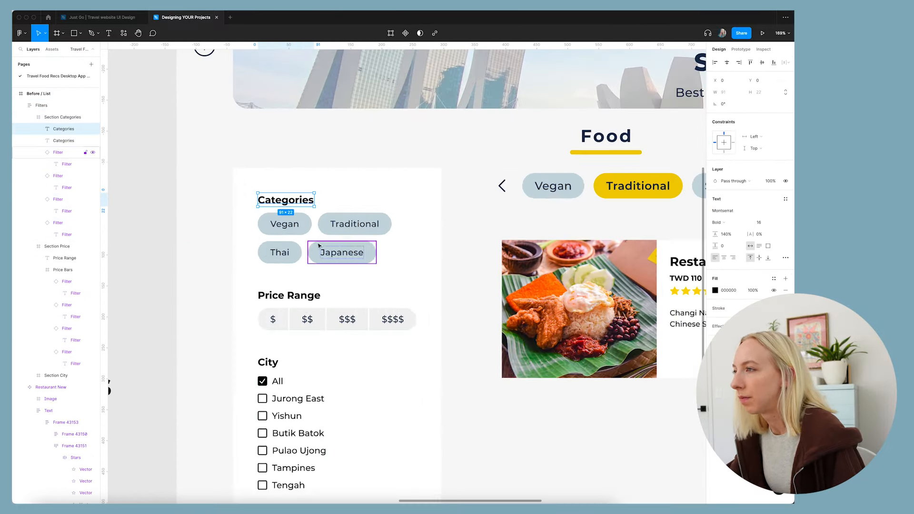
key("shift+a")
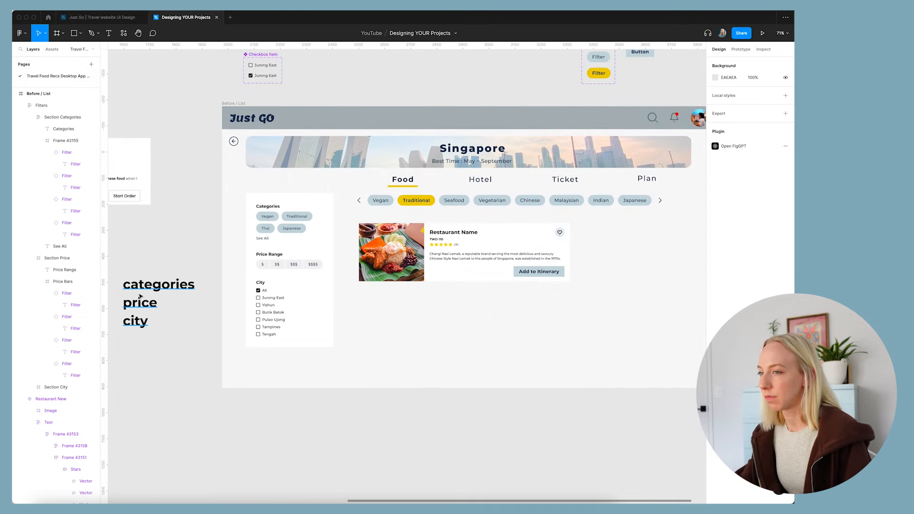
- Delete the loose "categories price city" note text beside the page frame
left_click(140, 296)
key("Delete")
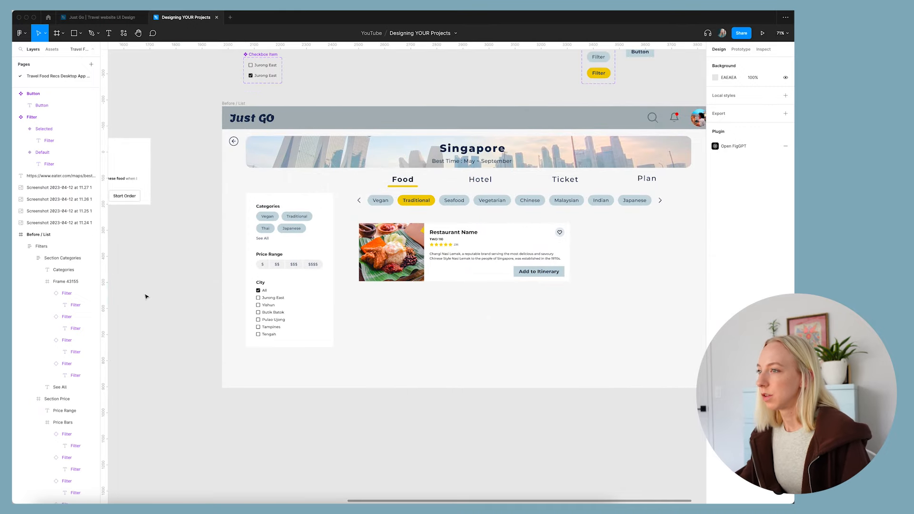
- Delete the horizontal category filter row below the Food tab and move the restaurant card up into the freed space
scroll(265, 278, "up", 2)
scroll(265, 277, "up", 1)
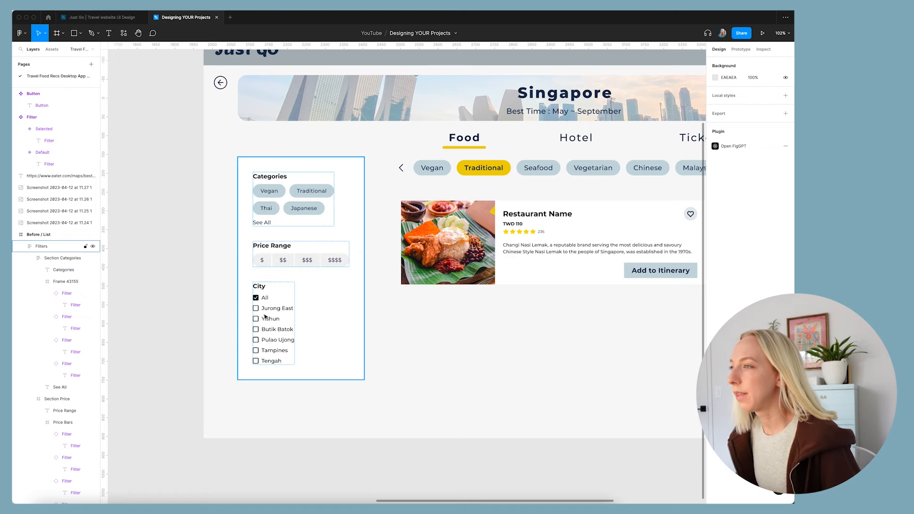
scroll(265, 317, "down", 5)
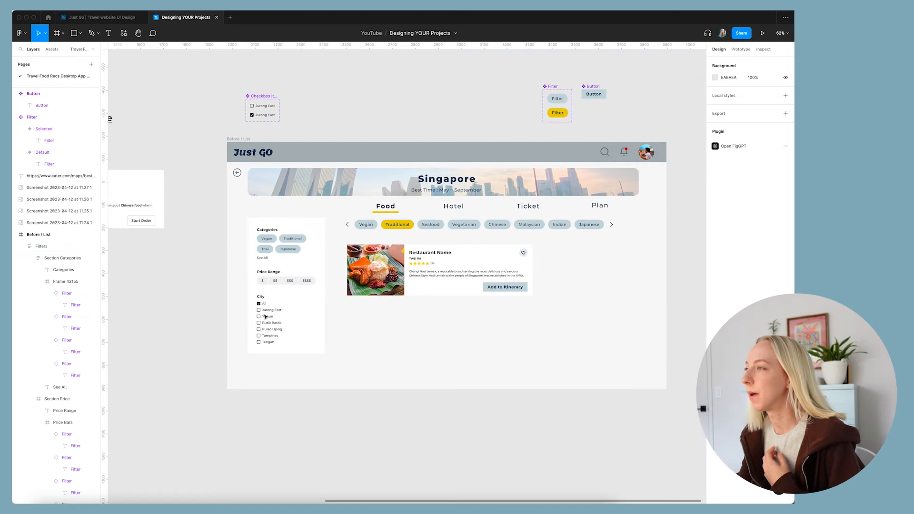
left_click(456, 226)
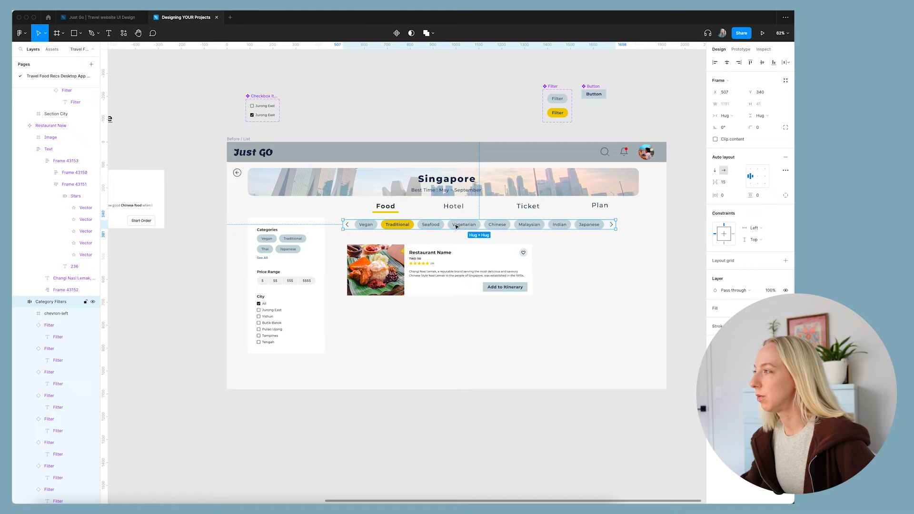
key("Delete")
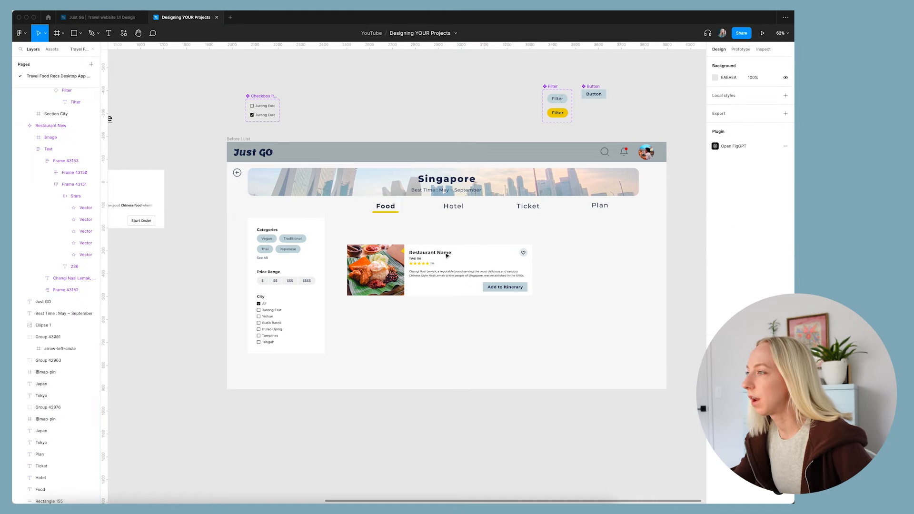
mouse_move(391, 273)
left_mouse_down()
mouse_move(391, 248)
mouse_move(392, 262)
left_mouse_up()
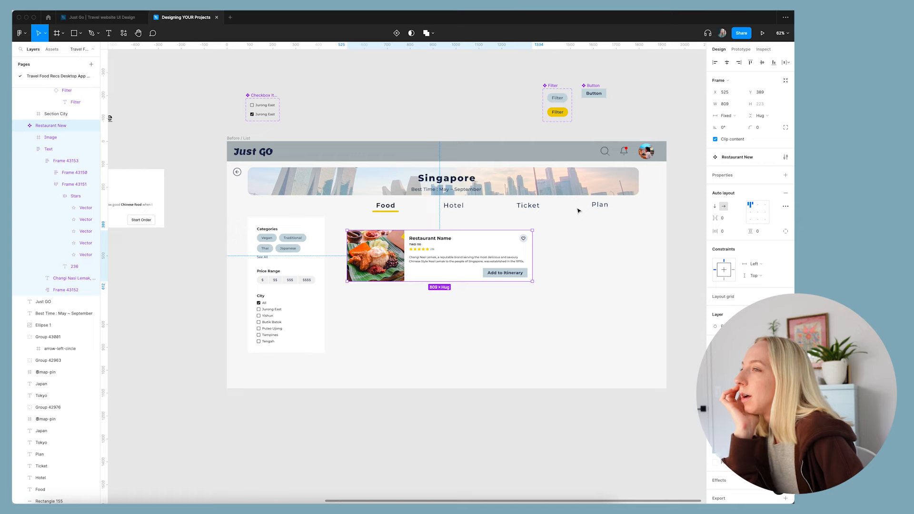
left_click(307, 239)
left_click(372, 255)
left_click(421, 341)
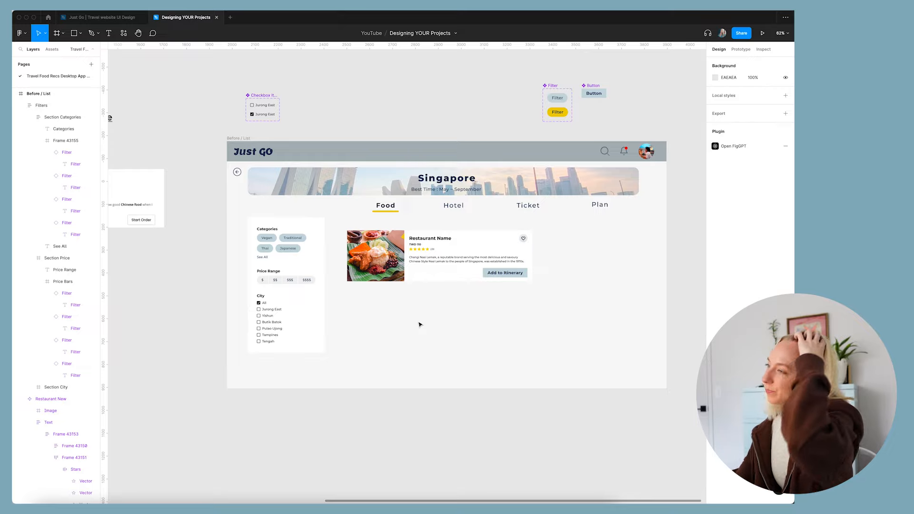
scroll(419, 325, "right", 2)
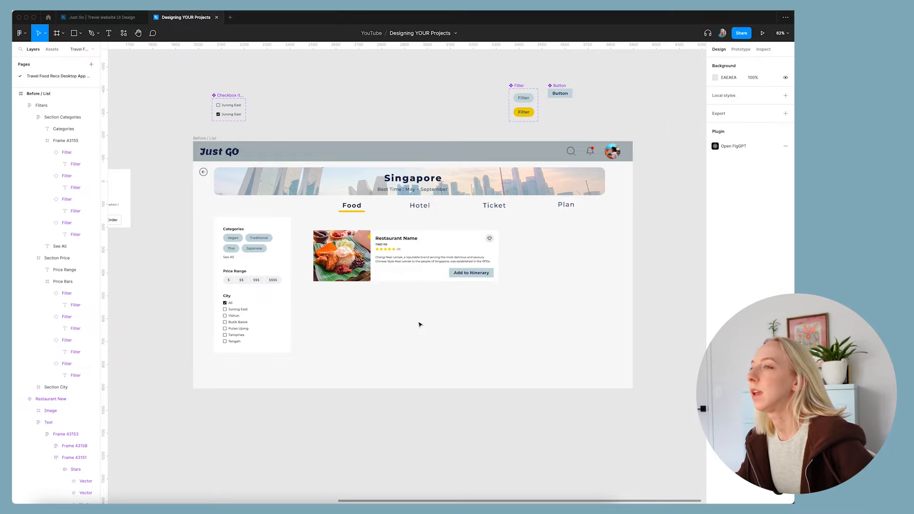
scroll(418, 325, "left", 5)
scroll(419, 324, "right", 4)
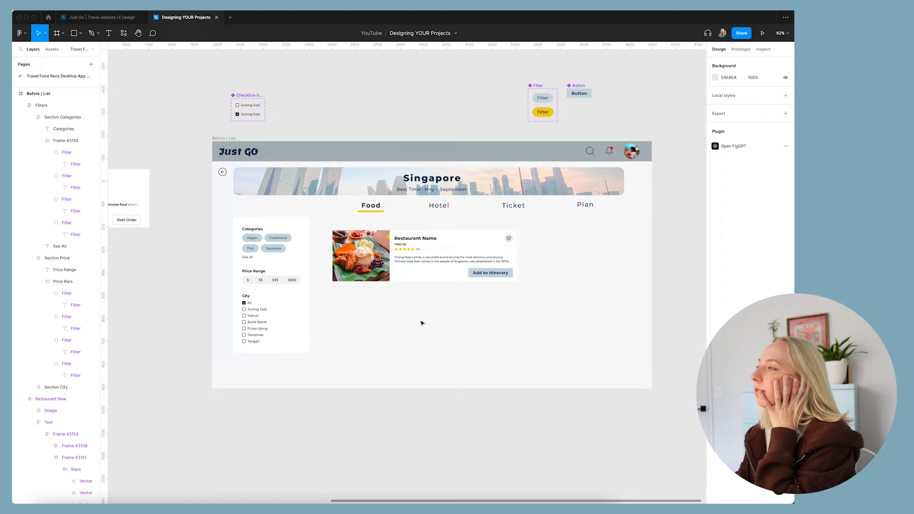
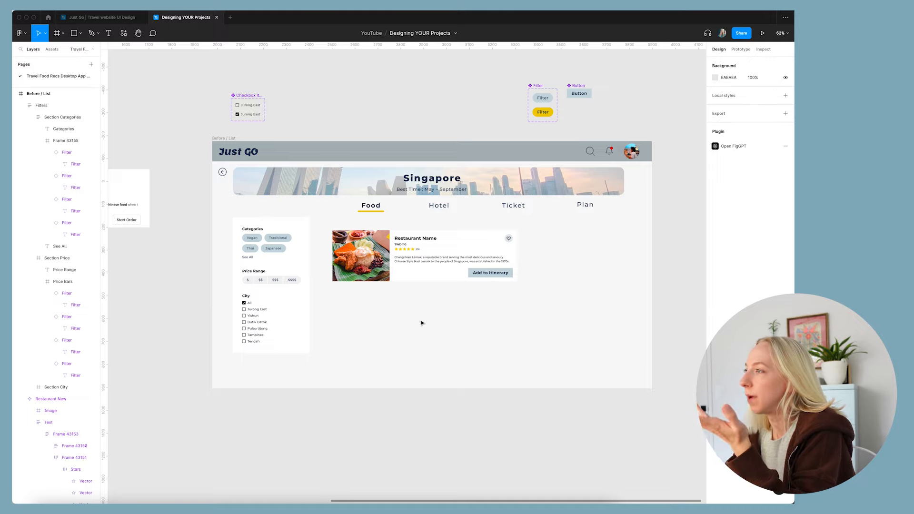
- Try moving the skyline banner image out of the page frame, and undo the move
scroll(422, 323, "up", 5)
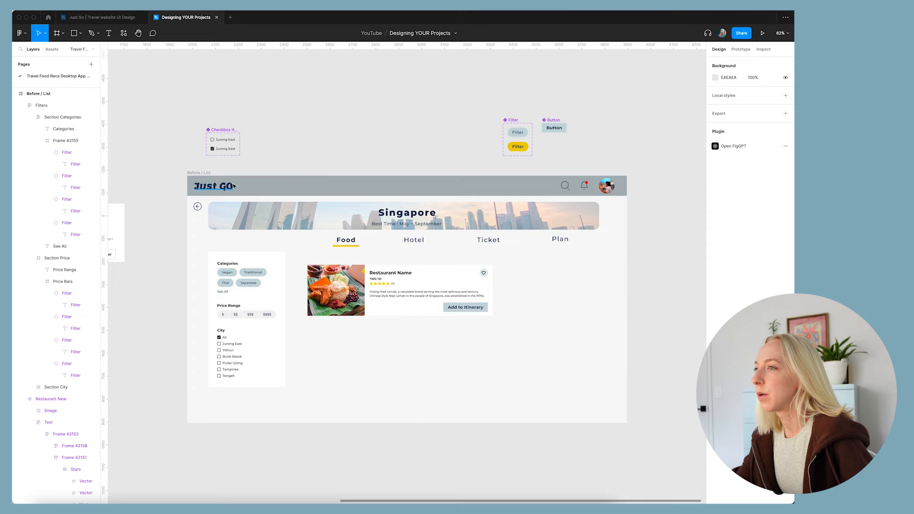
left_click(301, 219)
left_click_drag(318, 223, 312, 93)
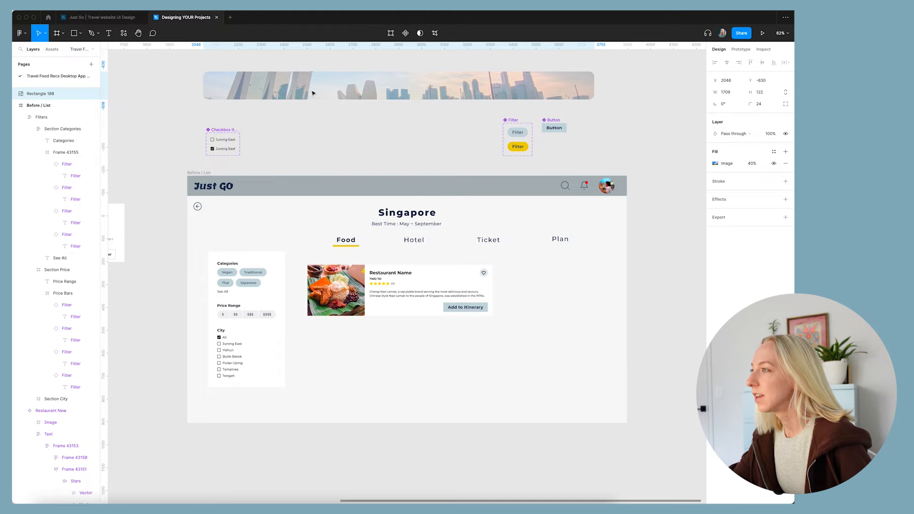
scroll(314, 93, "down", 1)
key("super+z")
scroll(422, 227, "up", 5)
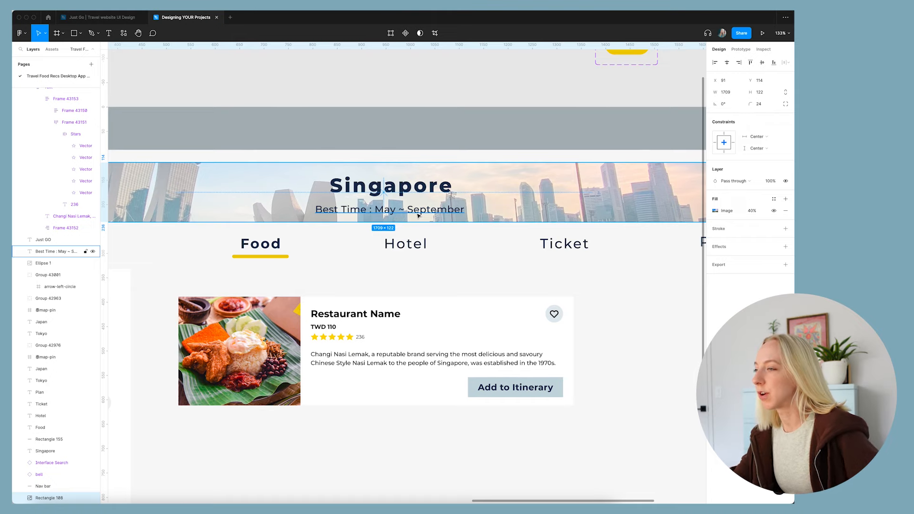
scroll(420, 220, "down", 5)
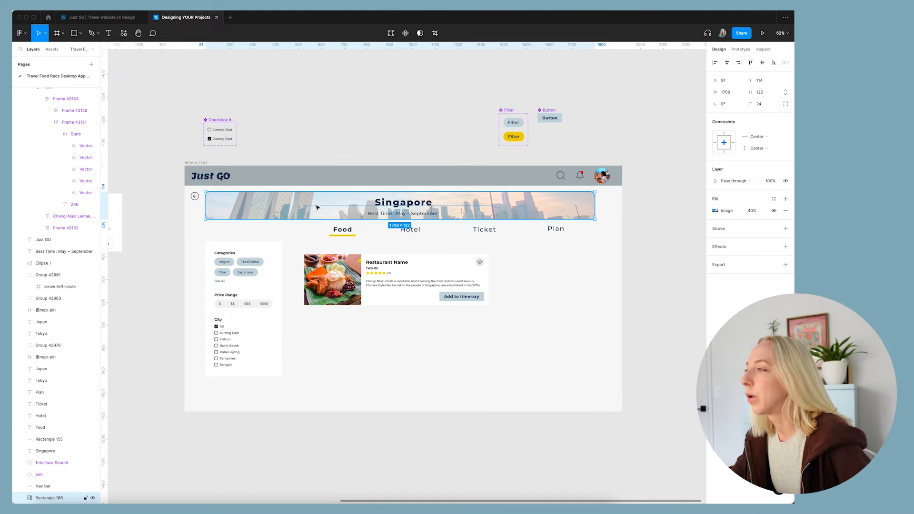
- Remove the skyline banner image and the "Best Time : May ~ September" line from the page header
left_click_drag(317, 208, 343, 73)
key("Delete")
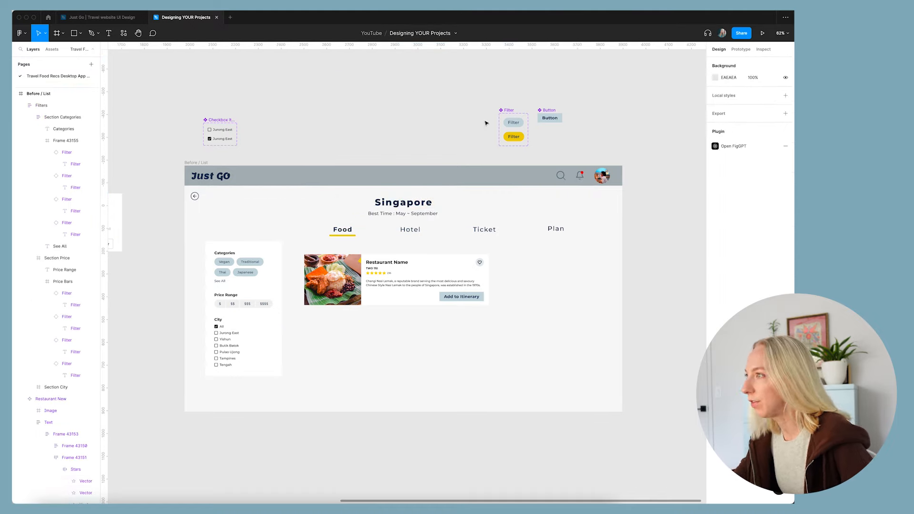
scroll(414, 230, "up", 2)
left_click(411, 212)
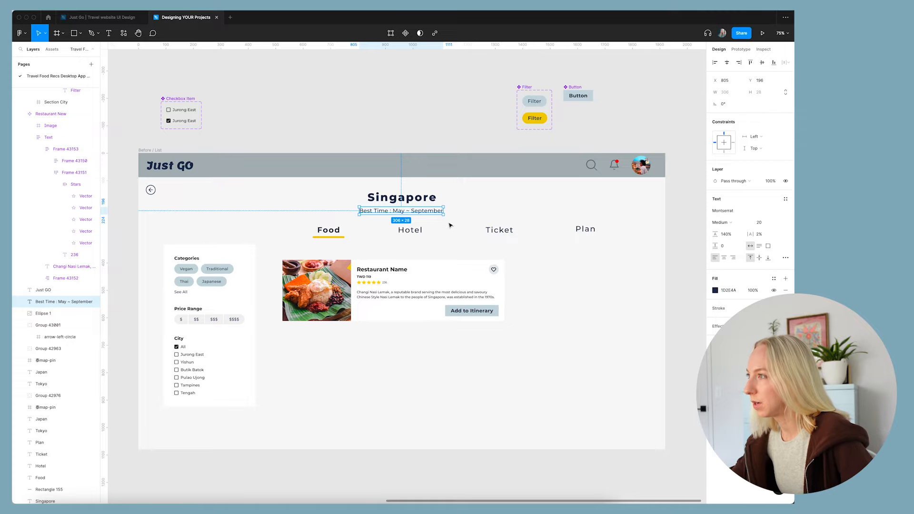
key("Delete")
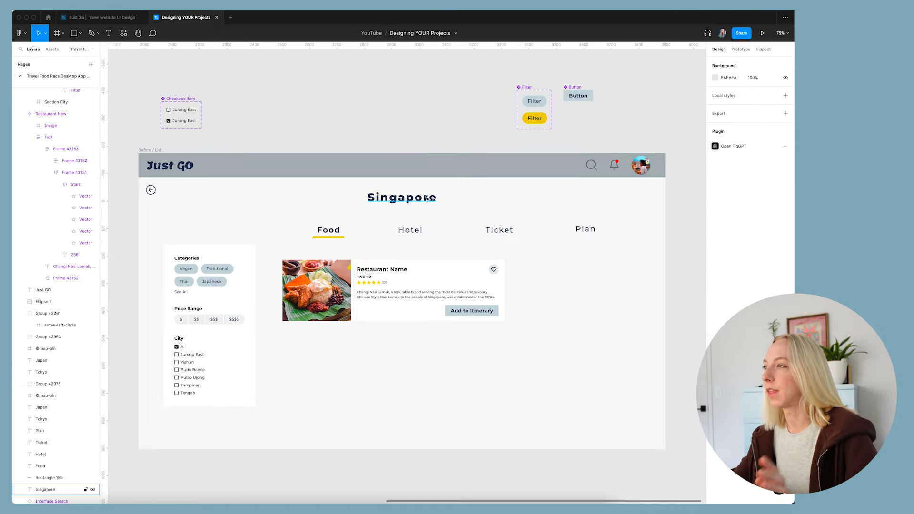
- Examine the Category and Recommend mockup in the Just Go travel website file, and return to the Designing YOUR Projects file
left_click(100, 17)
scroll(286, 276, "down", 5)
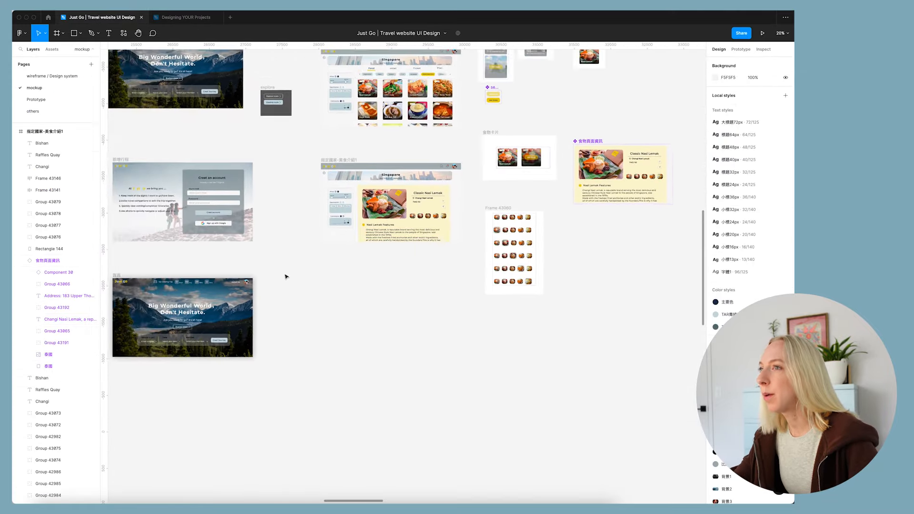
scroll(286, 276, "up", 5)
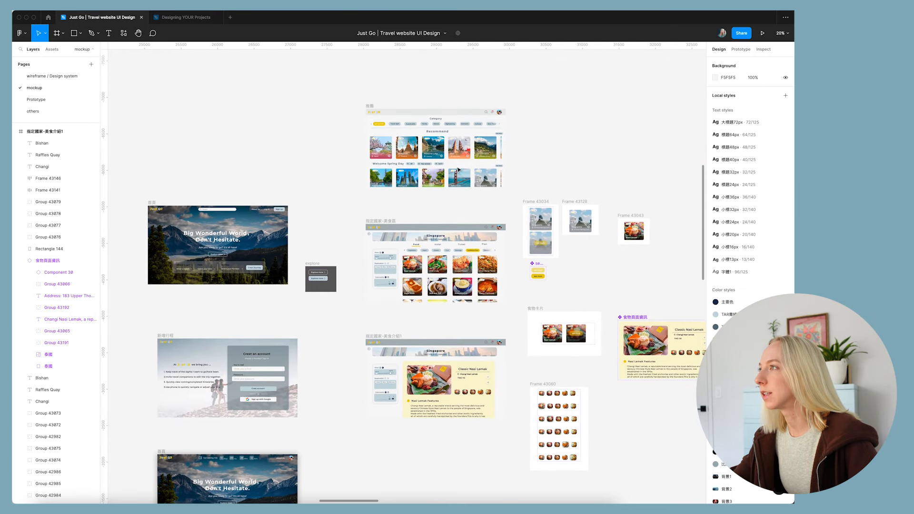
scroll(458, 170, "up", 5)
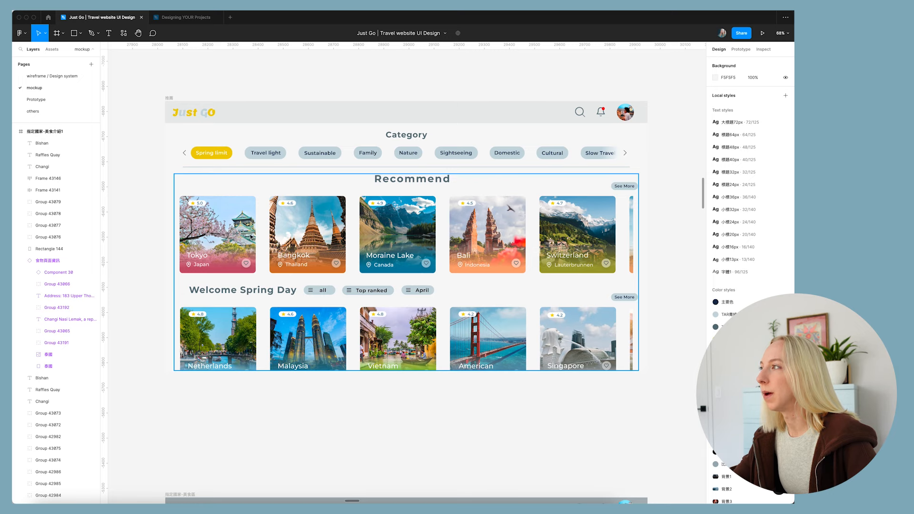
left_click(168, 19)
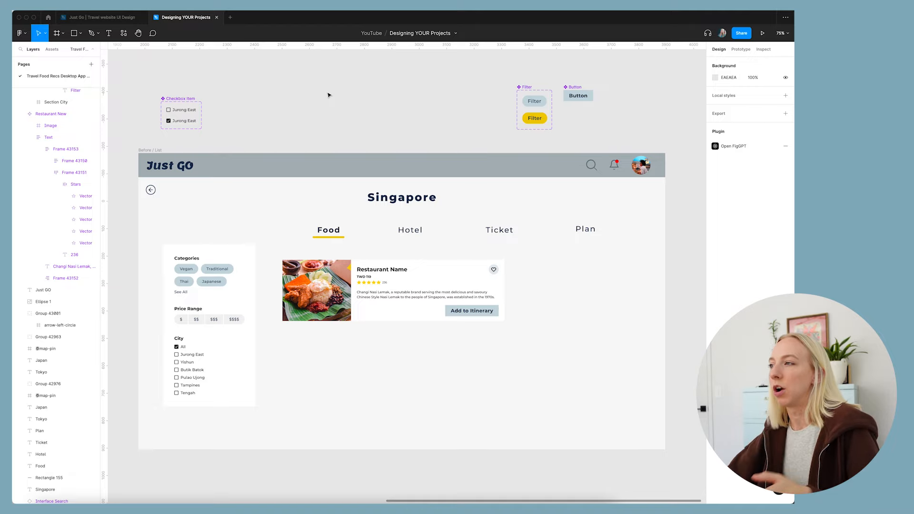
- Move the Singapore heading above the page frame and change its text to "My Trip to Singapore"
left_click_drag(384, 202, 365, 115)
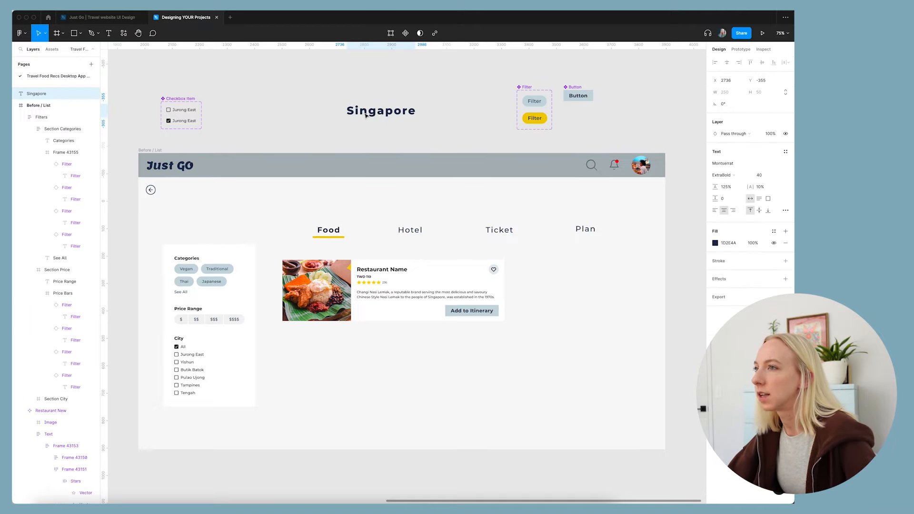
double_click(385, 115)
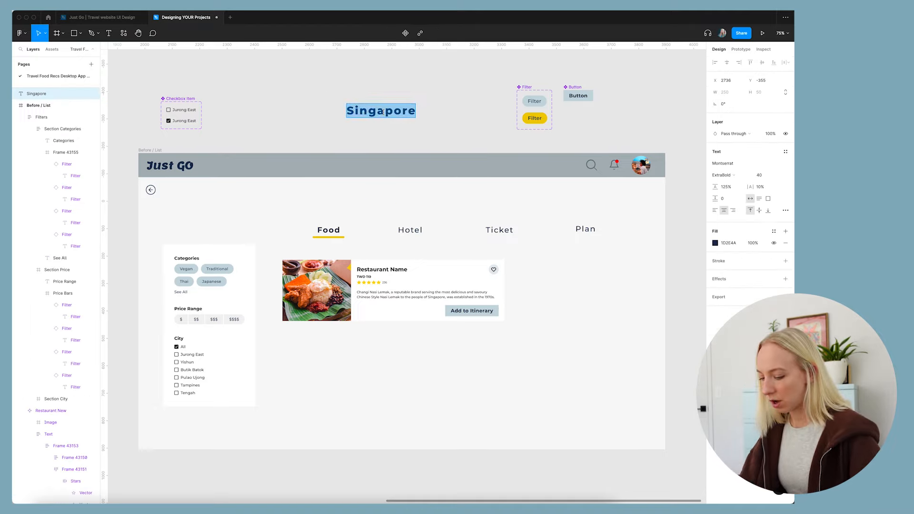
type("My Trip to ")
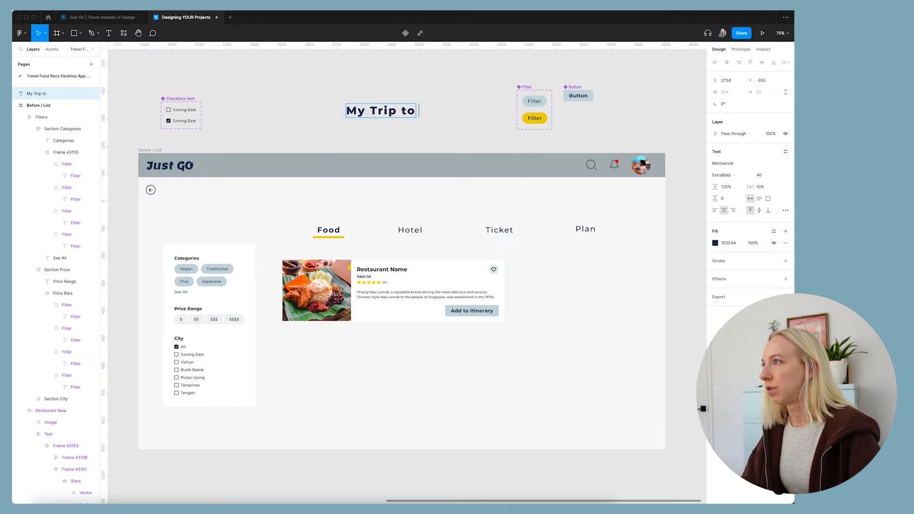
type("Singapore")
key("Escape")
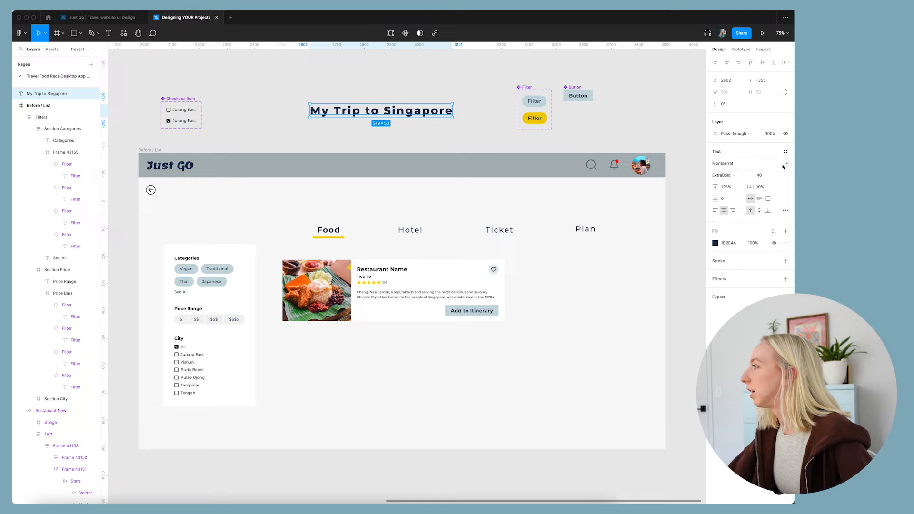
- Set the My Trip to Singapore heading's letter spacing to 2% and its font weight to Medium
left_click(769, 188)
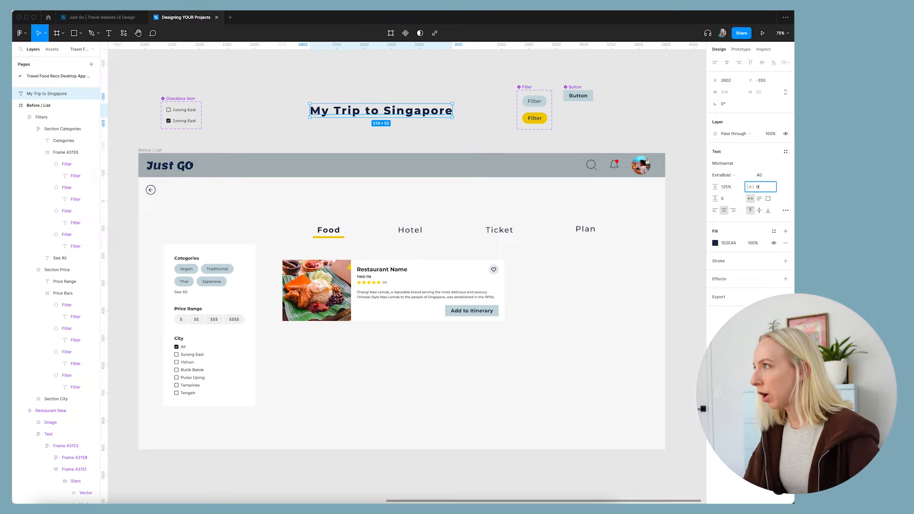
type("0")
key("Return")
left_click(763, 189)
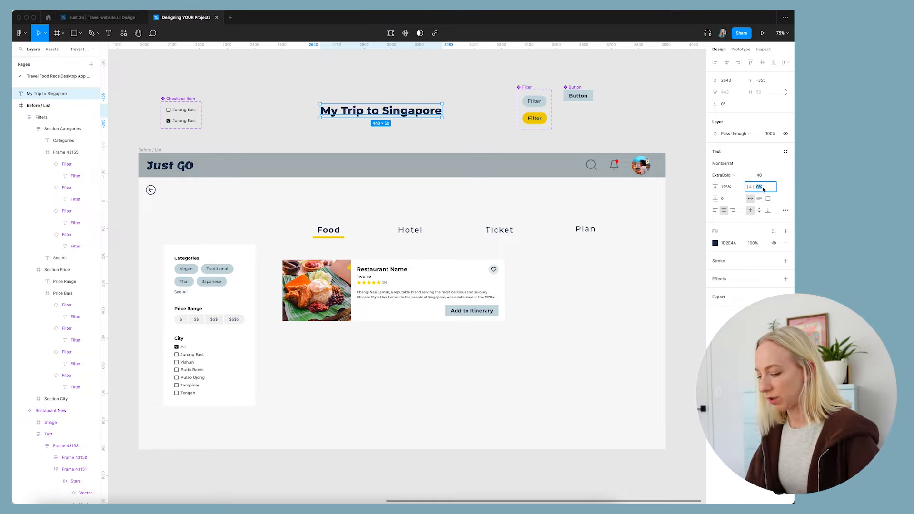
type("5")
key("Return")
left_click(763, 189)
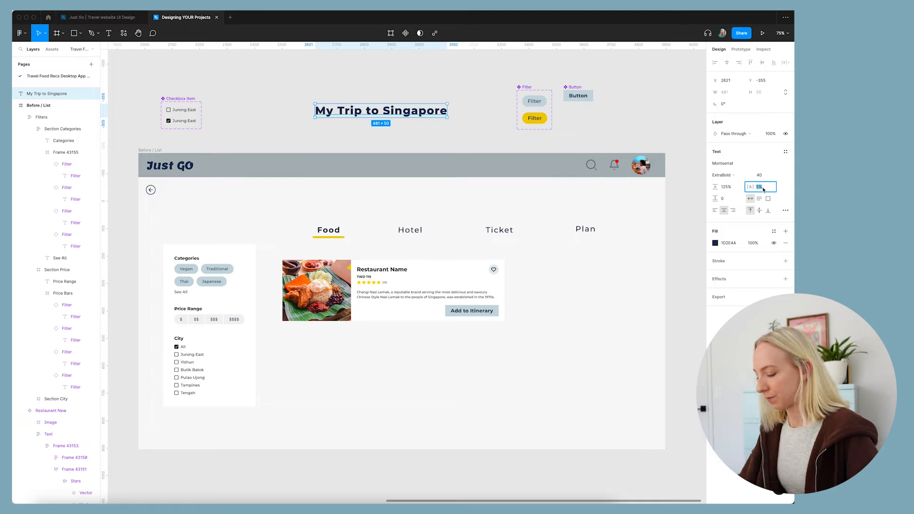
key("Return")
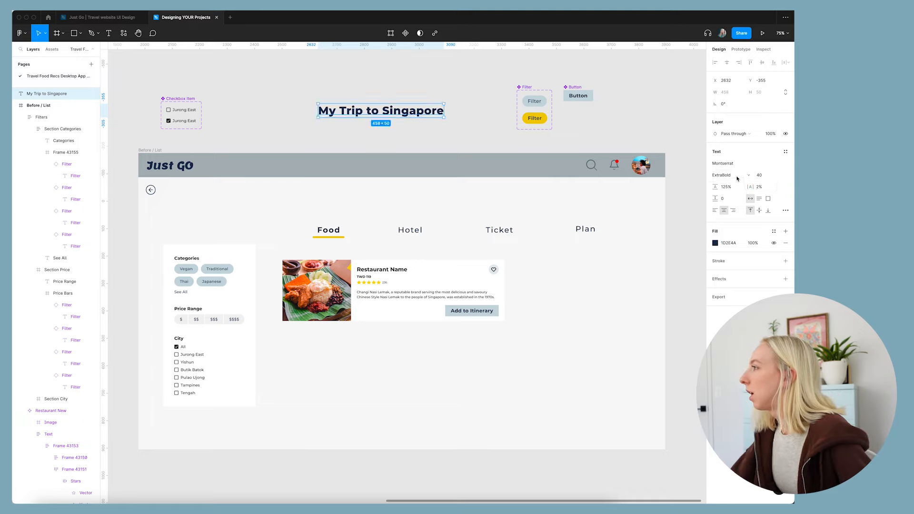
left_click(723, 175)
left_click(733, 150)
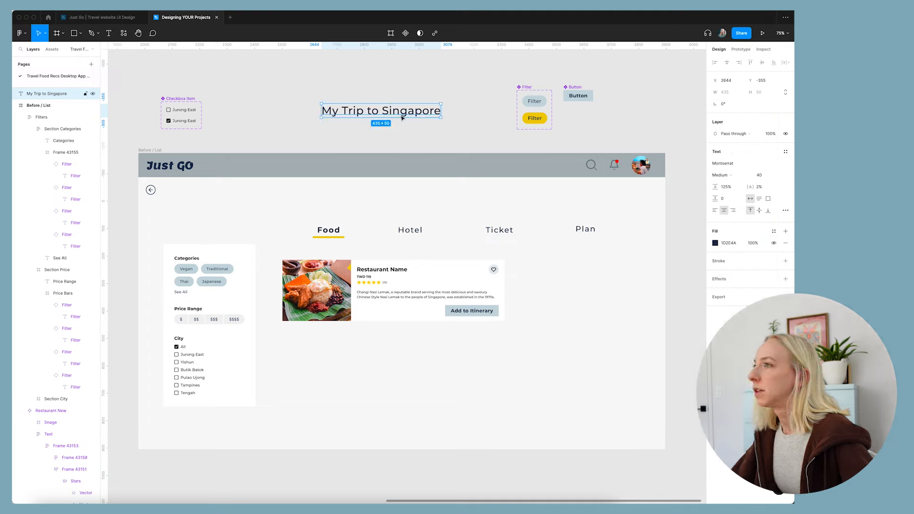
- Move the My Trip to Singapore heading into the nav bar and set its font size to 24
left_click_drag(409, 114, 337, 168)
left_click(764, 223)
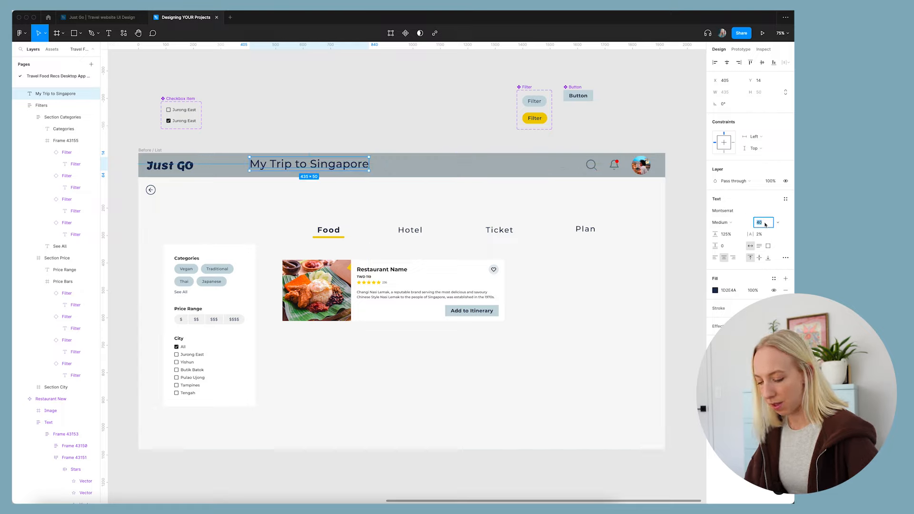
type("24")
key("Return")
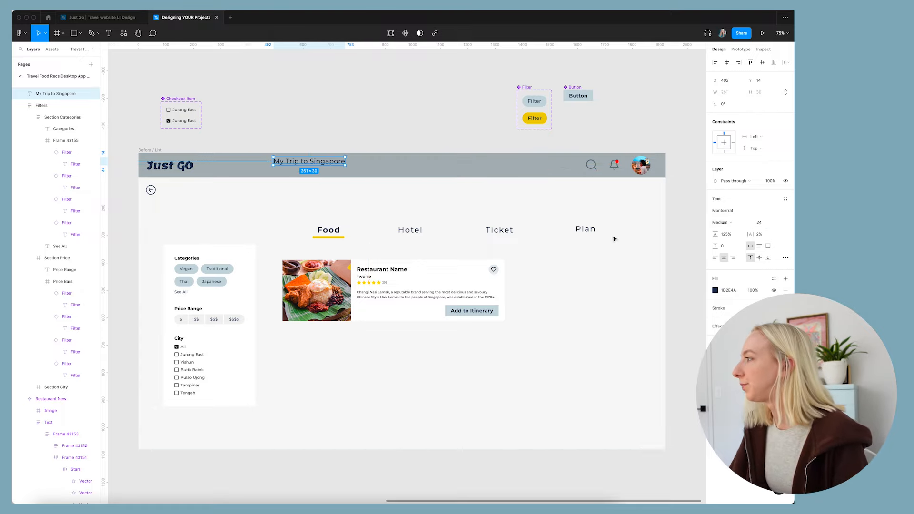
- Left-align the trip heading's text and place it beside the Just GO logo
left_click(715, 258)
left_click(182, 151)
scroll(182, 152, "up", 2, "ctrl")
left_click_drag(299, 165, 242, 171)
scroll(252, 152, "down", 3)
left_click(269, 139)
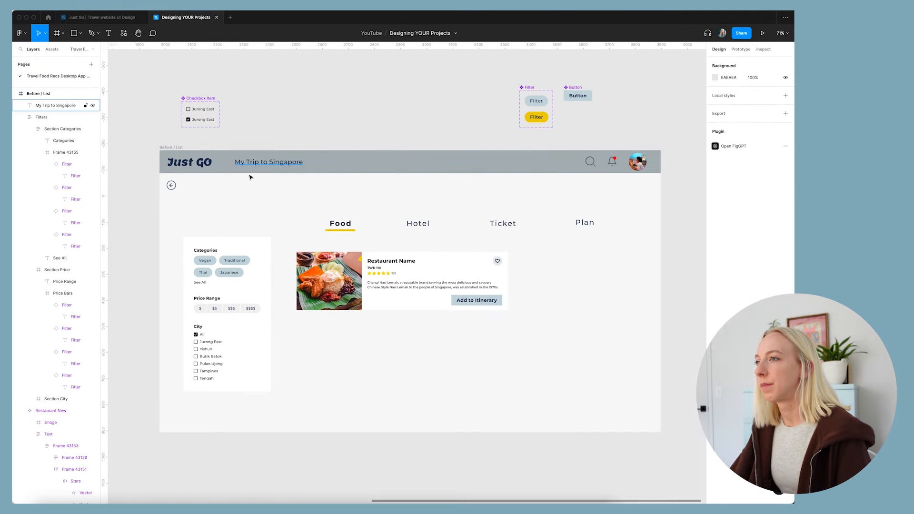
- Move the My Trip to Singapore heading back out of the nav bar to the empty canvas above the page frame
scroll(242, 198, "up", 1)
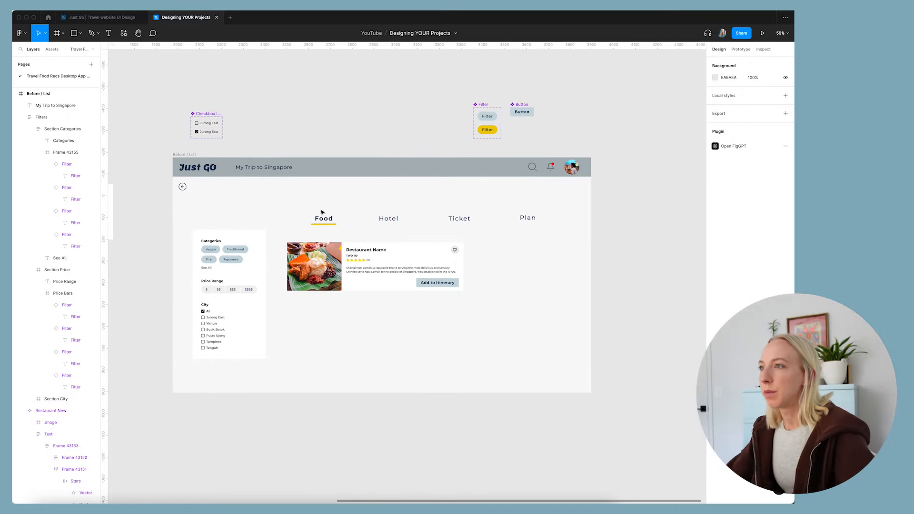
scroll(272, 183, "up", 3)
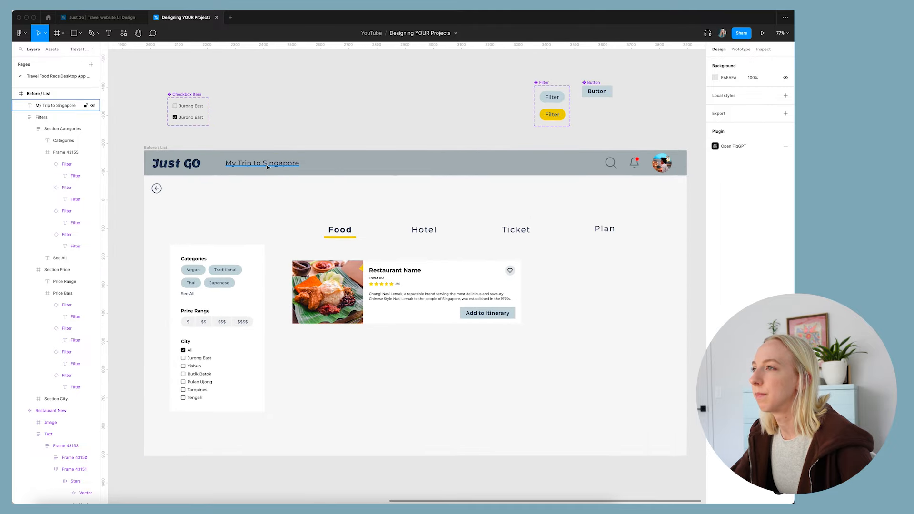
left_click(269, 165)
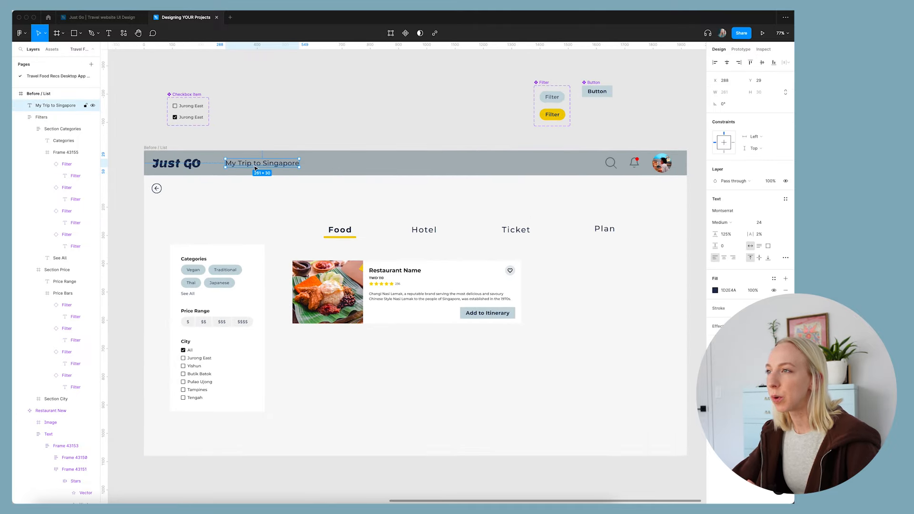
left_click_drag(256, 168, 309, 112)
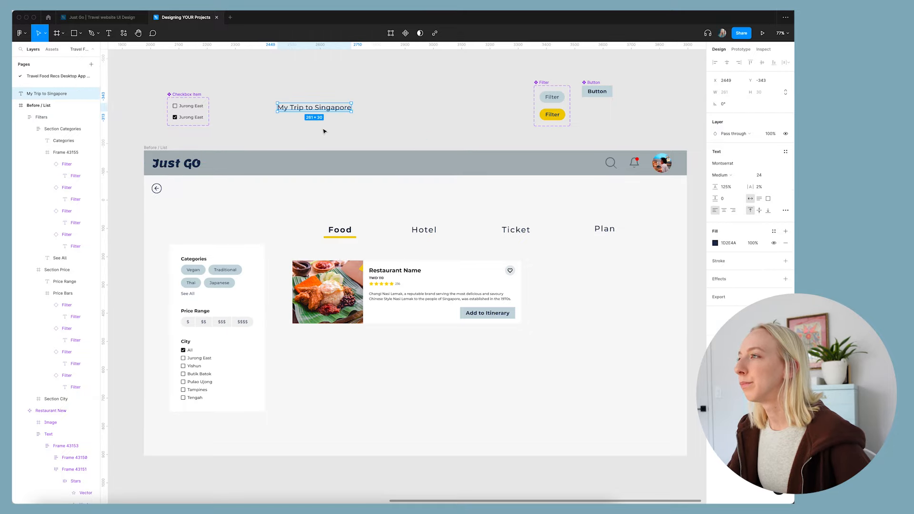
scroll(325, 92, "up", 5)
scroll(336, 160, "down", 5)
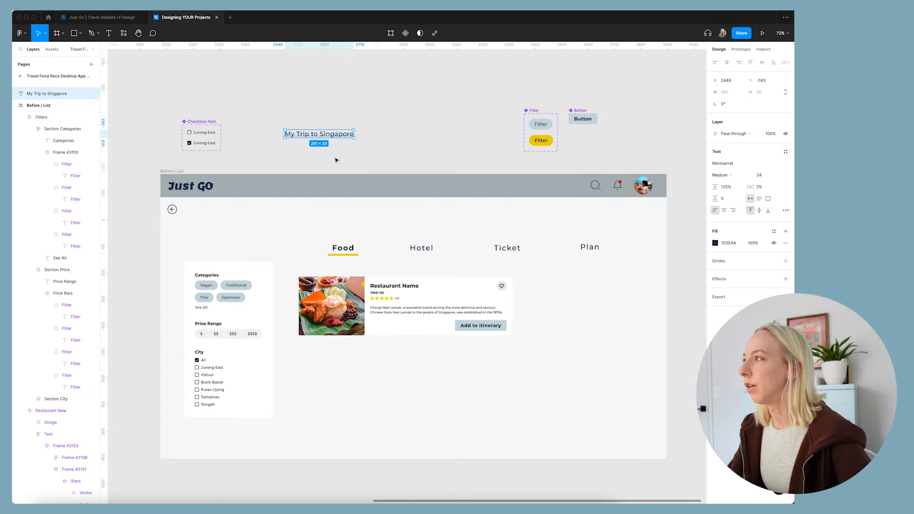
- Place a copy of the yellow Filter pill above the trip heading and detach it from its component
scroll(349, 115, "up", 2)
left_click_drag(592, 147, 332, 108)
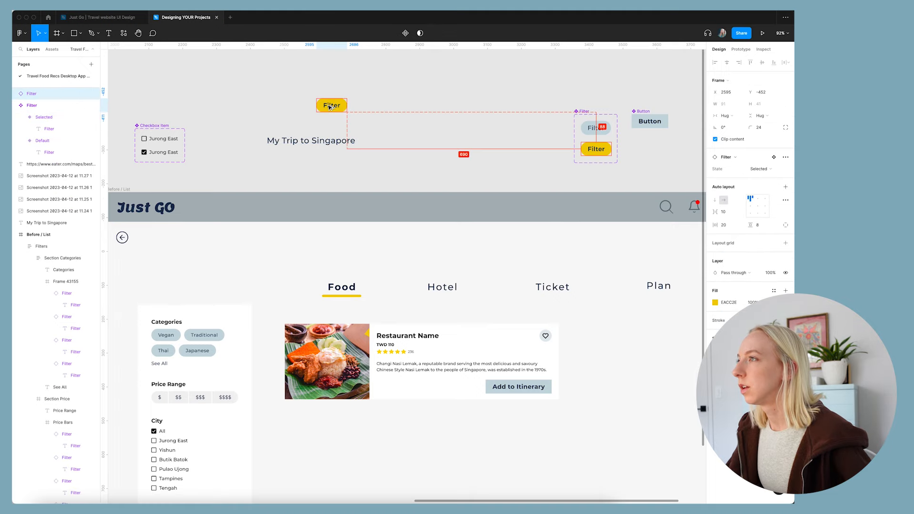
scroll(331, 112, "up", 5)
right_click(329, 119)
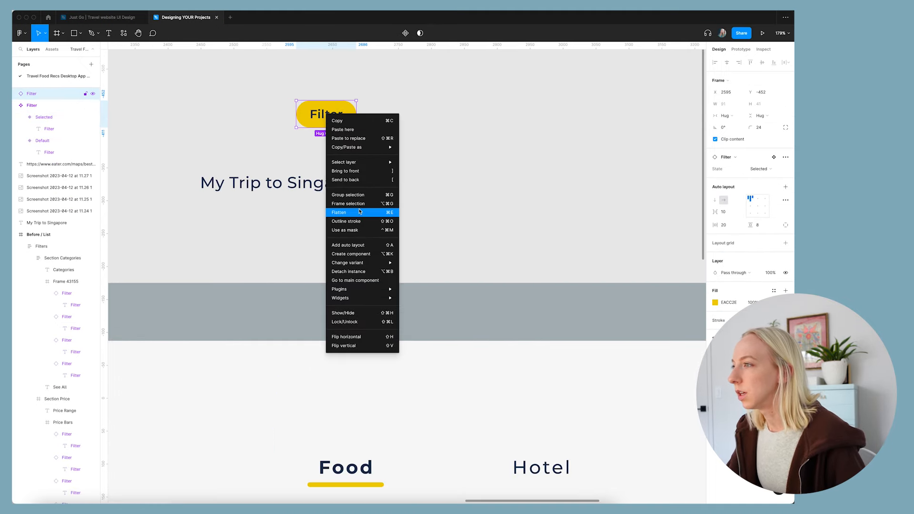
left_click(380, 272)
key("Escape")
- Cut the My Trip to Singapore text and paste it over the Filter label inside the detached pill
left_click(286, 183)
key("Return")
key("BackSpace")
left_click(329, 117)
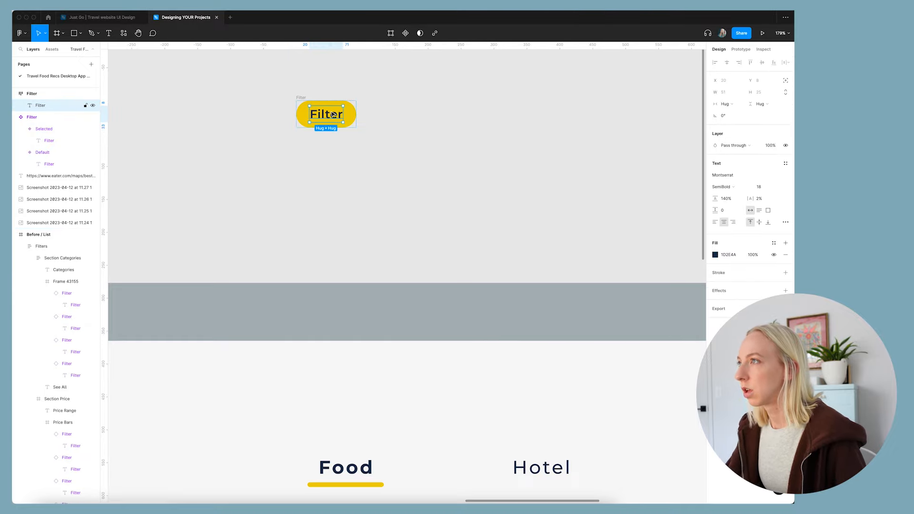
key("super+v")
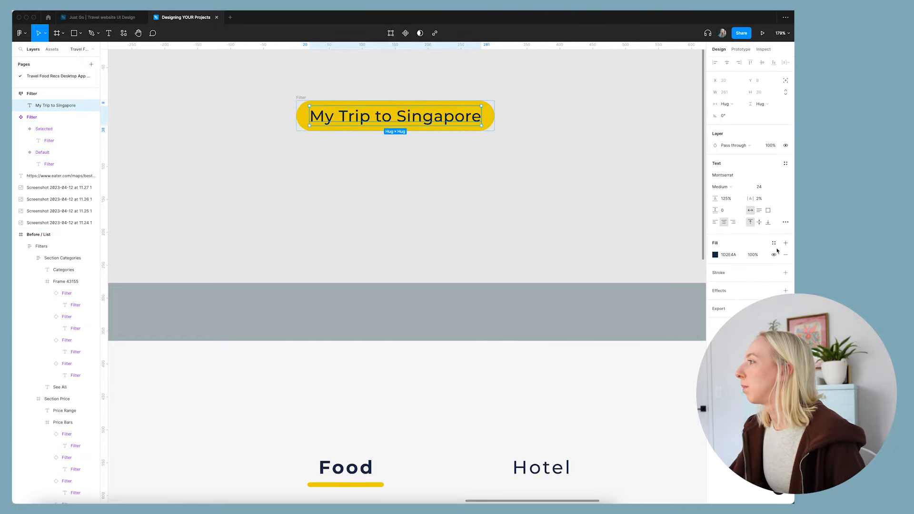
- Set the font size of the pill's My Trip to Singapore text to 18
type("1")
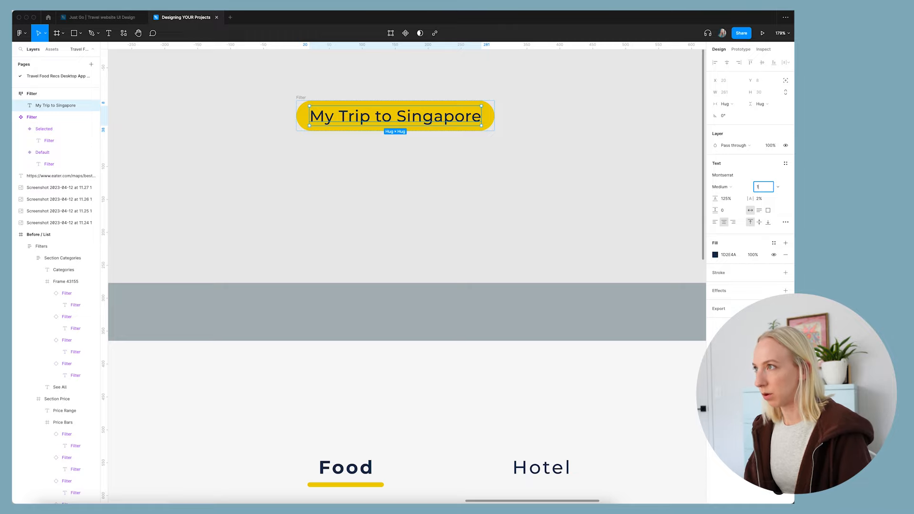
type("8")
key("Return")
left_click(448, 163)
scroll(435, 164, "down", 5)
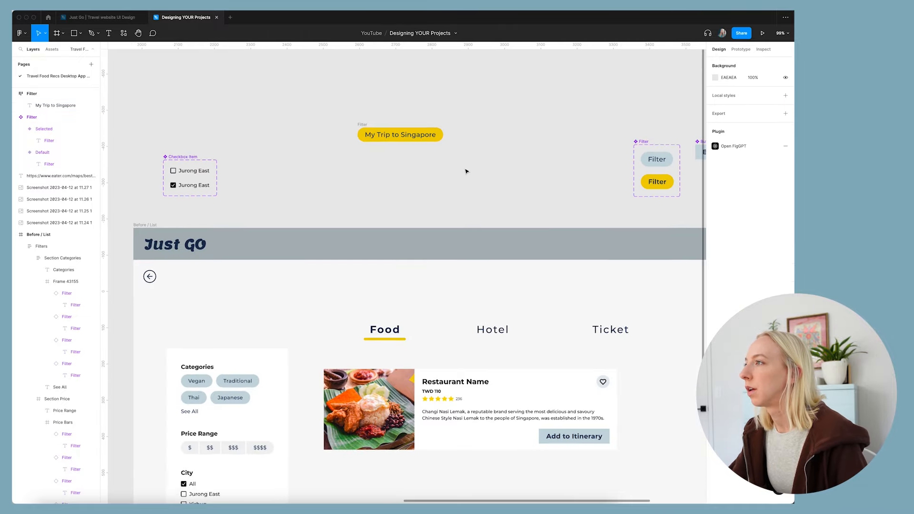
- Change the trip pill's fill colour to white (FFFFFF)
left_click(424, 128)
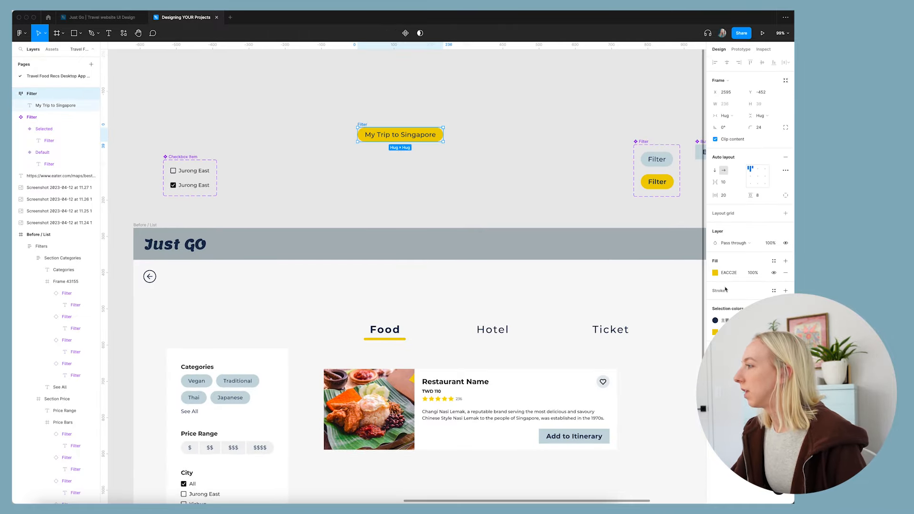
left_click(714, 273)
left_click_drag(647, 288, 457, 184)
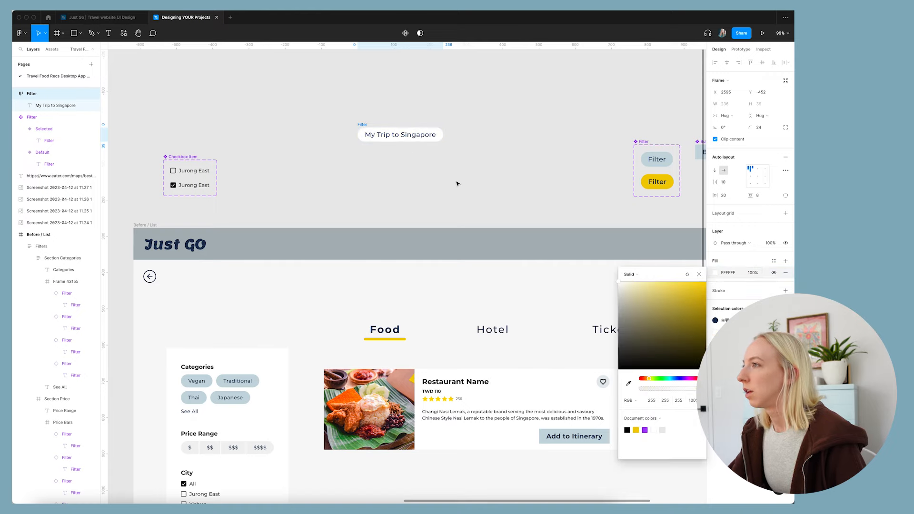
left_click(494, 166)
scroll(408, 121, "up", 3)
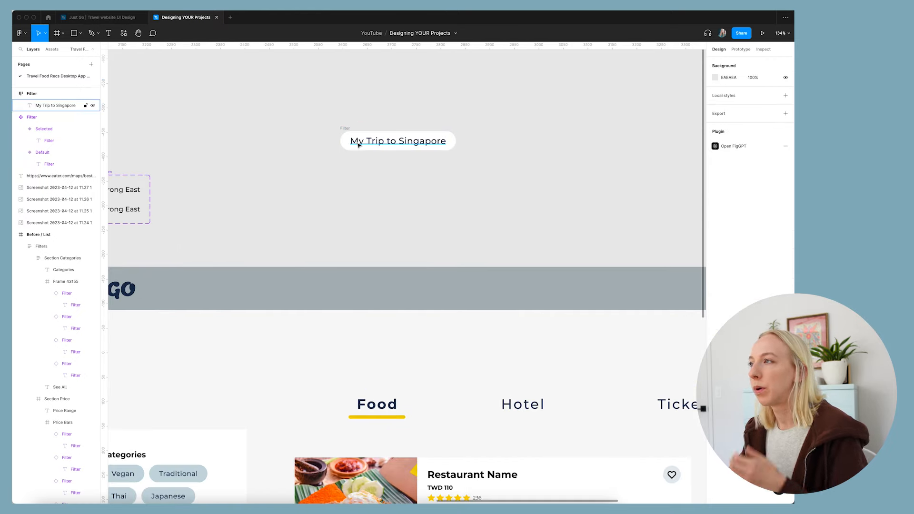
- In the Just Go travel website file, copy the calendar icon beside Up Coming Trip in the mountain home page mockup
left_click(101, 18)
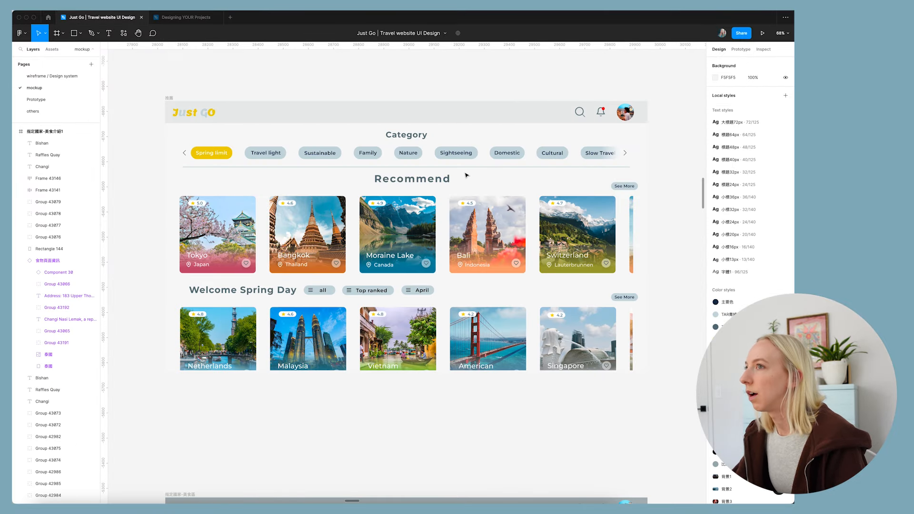
scroll(275, 157, "down", 10)
scroll(418, 264, "up", 7)
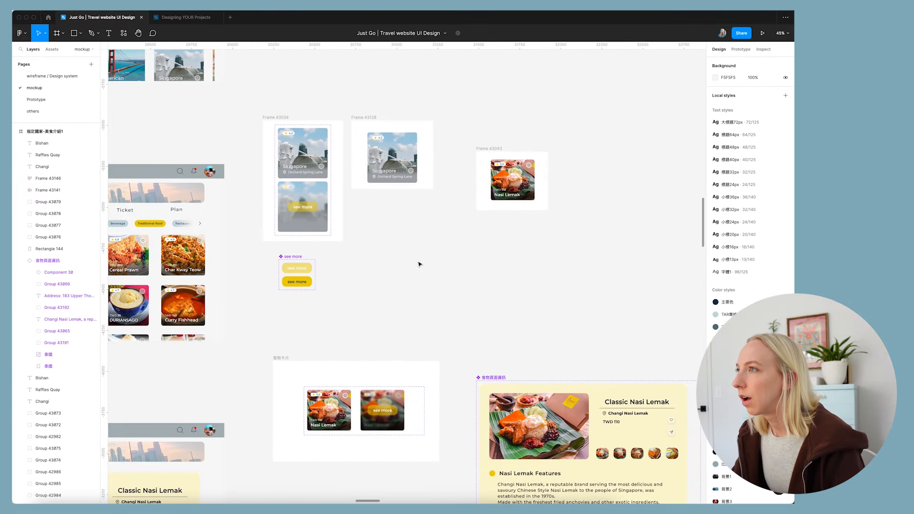
scroll(419, 264, "down", 5)
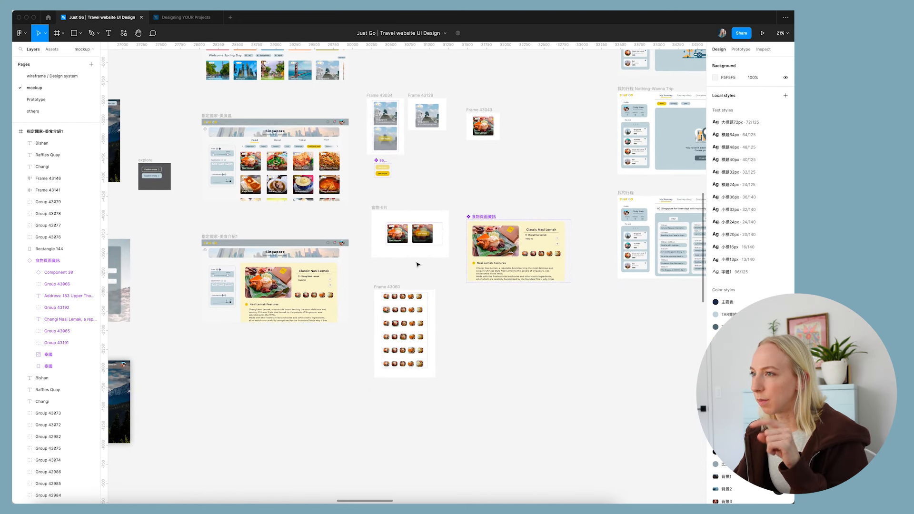
scroll(392, 266, "left", 5)
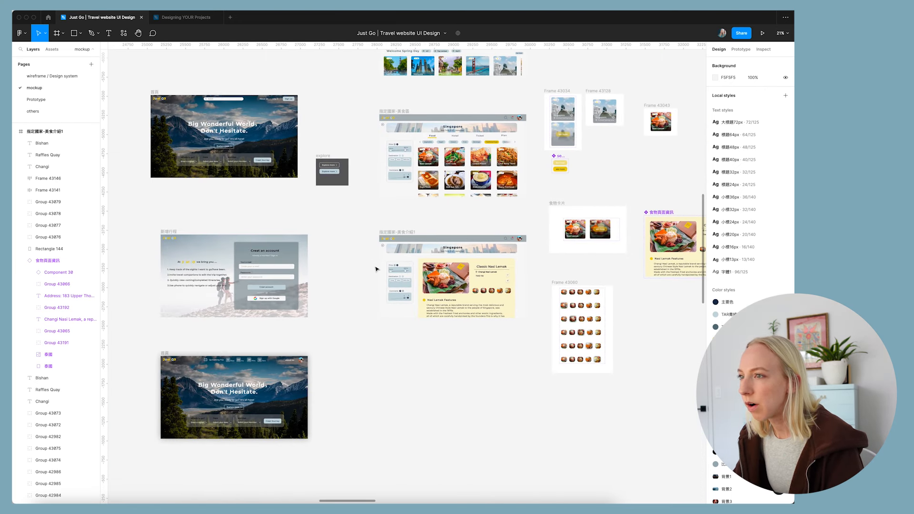
scroll(376, 269, "down", 4)
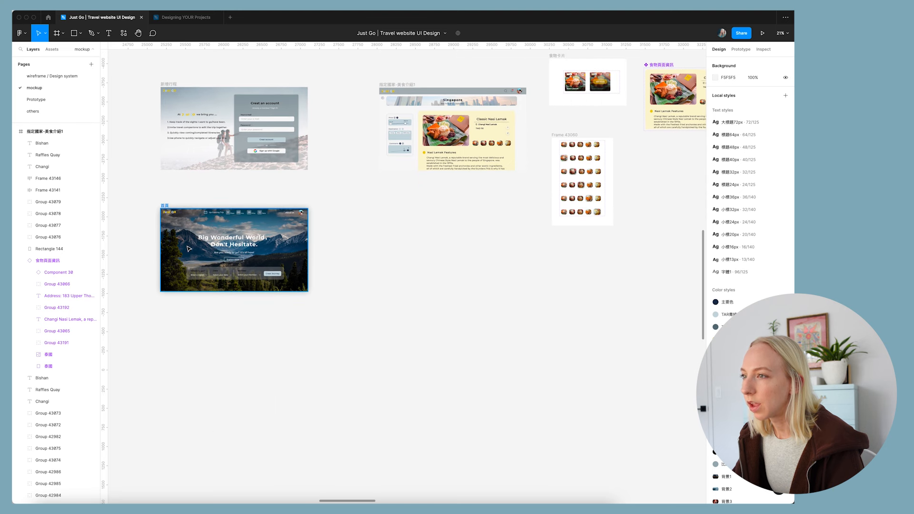
scroll(188, 248, "up", 7)
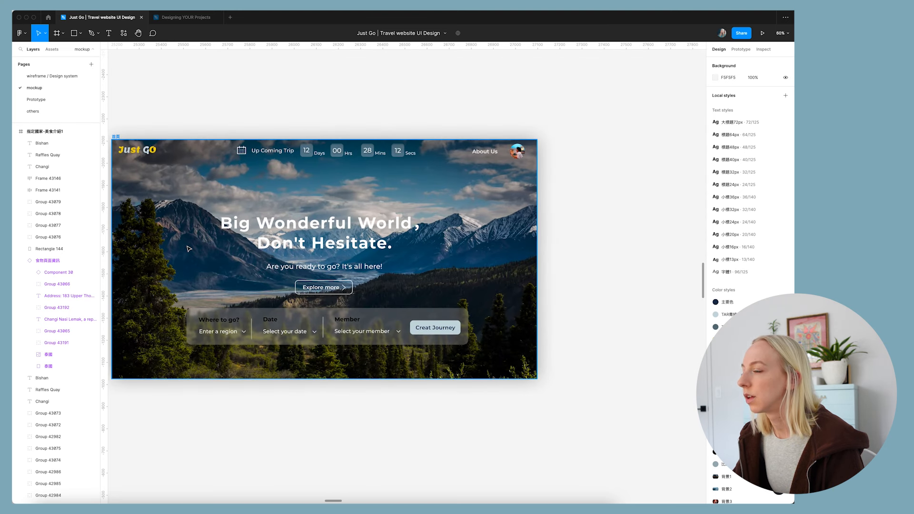
scroll(241, 153, "up", 5)
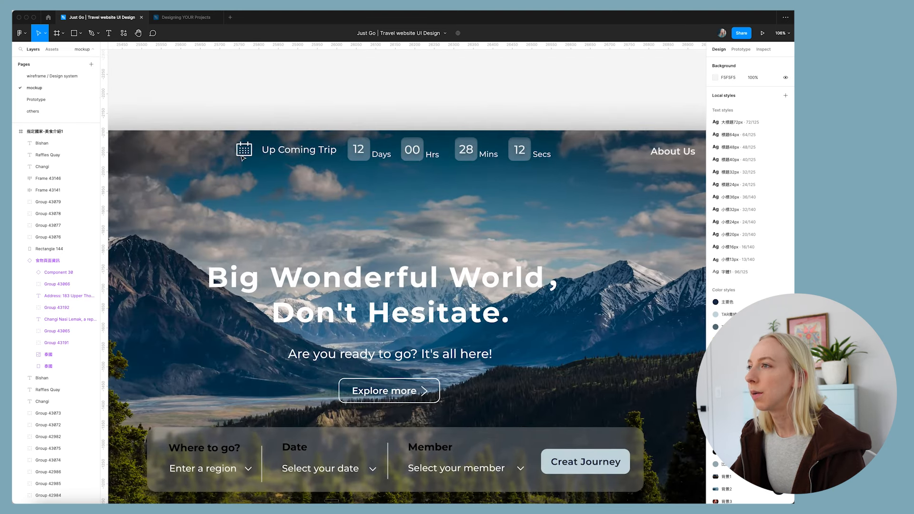
left_click(242, 151)
scroll(247, 212, "down", 5)
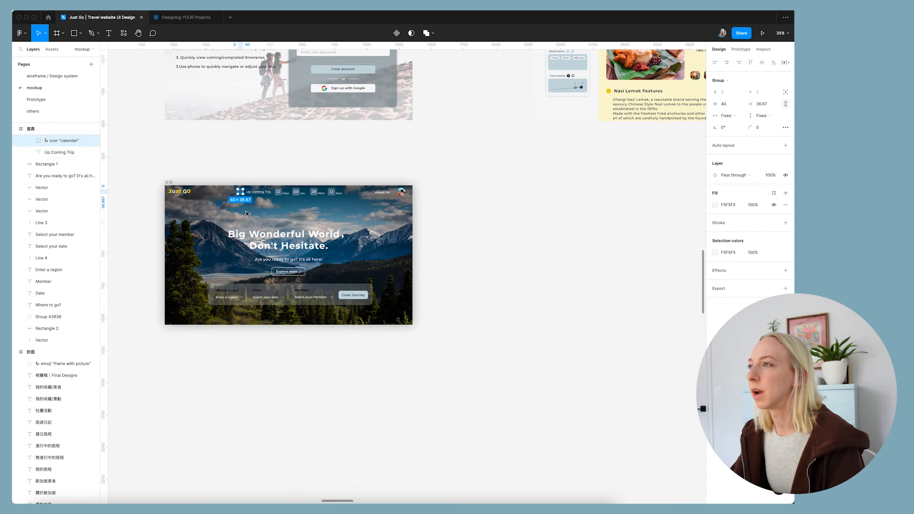
left_click(305, 155)
scroll(304, 155, "up", 3)
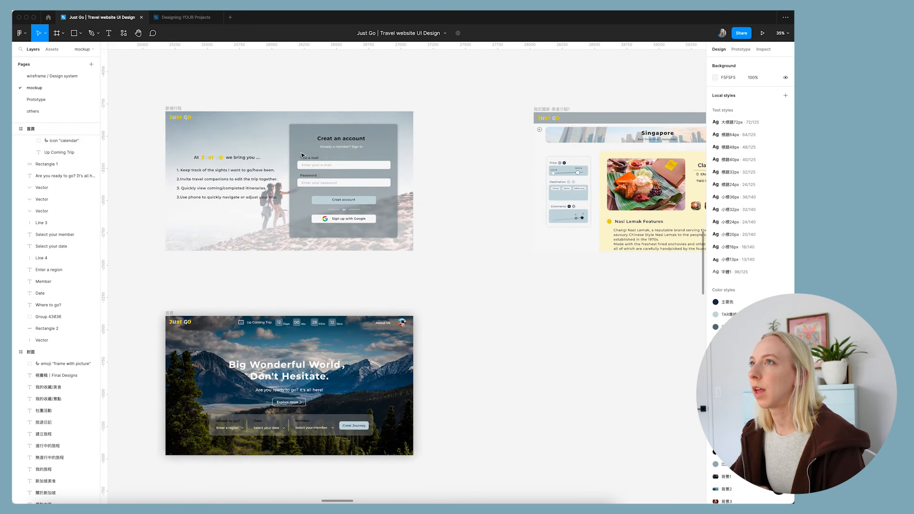
- Return to the Designing YOUR Projects file and paste the calendar icon before the trip pill's text, about 26 by 24 in size
left_click(174, 18)
scroll(354, 145, "up", 5)
double_click(354, 144)
key("Escape")
key("ctrl+v")
left_click_drag(551, 153, 336, 154)
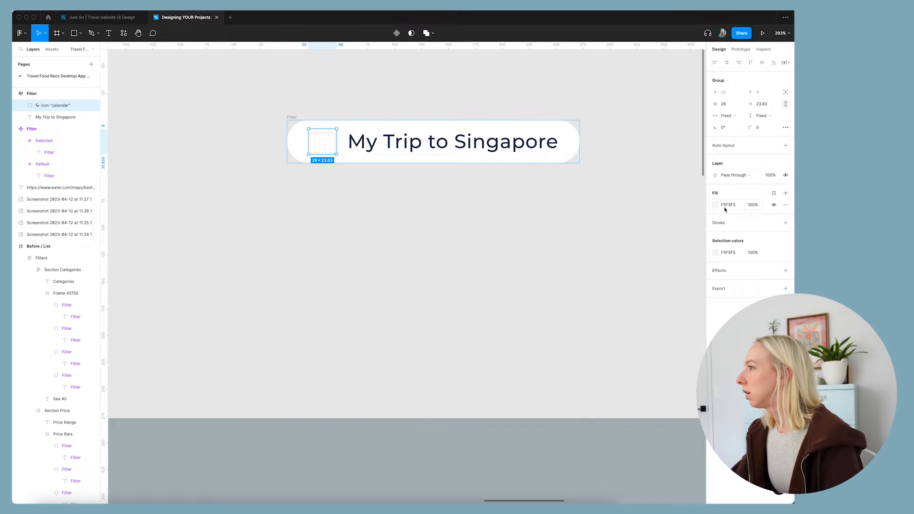
- Recolour the calendar icon with the navy sampled from the My Trip to Singapore text
left_click(716, 205)
left_click(627, 316)
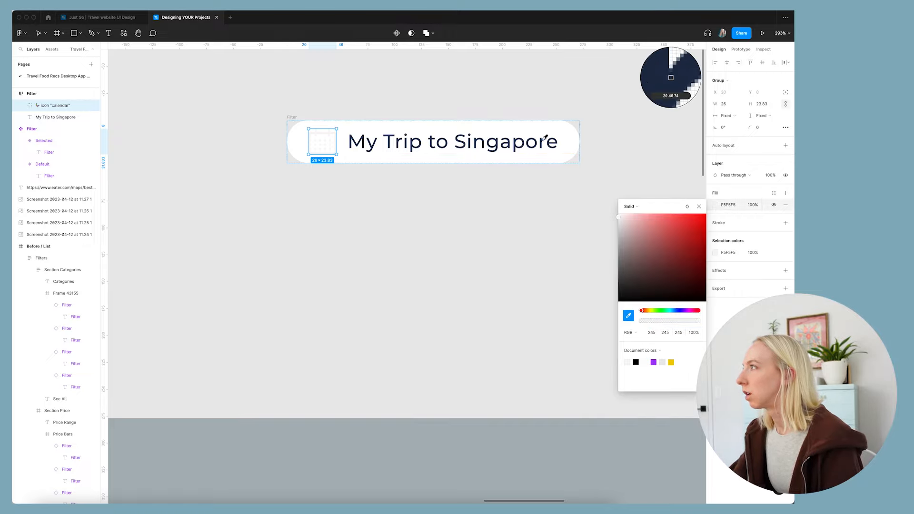
left_click(551, 141)
left_click(522, 222)
scroll(400, 222, "down", 5)
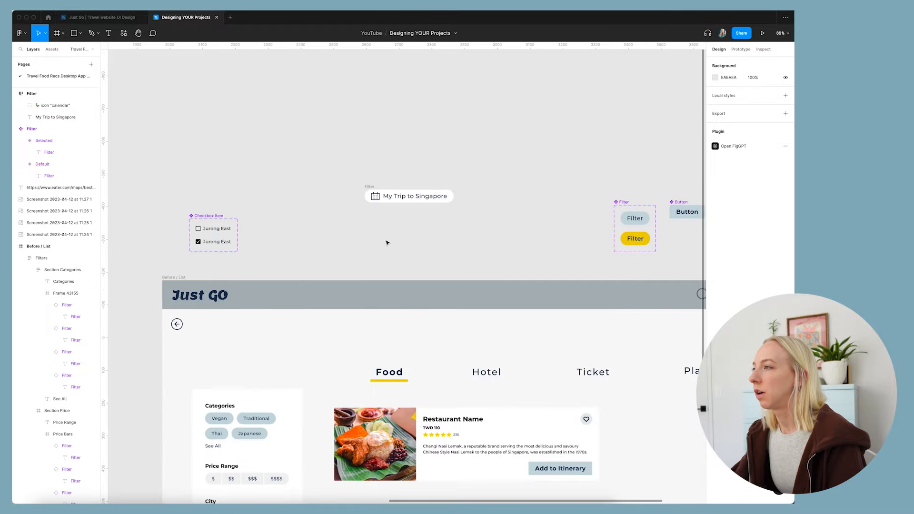
- Move the trip pill with its calendar icon into the nav bar, beside the Just GO logo
scroll(394, 241, "up", 1)
scroll(393, 241, "down", 1)
left_click_drag(361, 158, 233, 278)
scroll(319, 228, "down", 3)
scroll(356, 230, "up", 3)
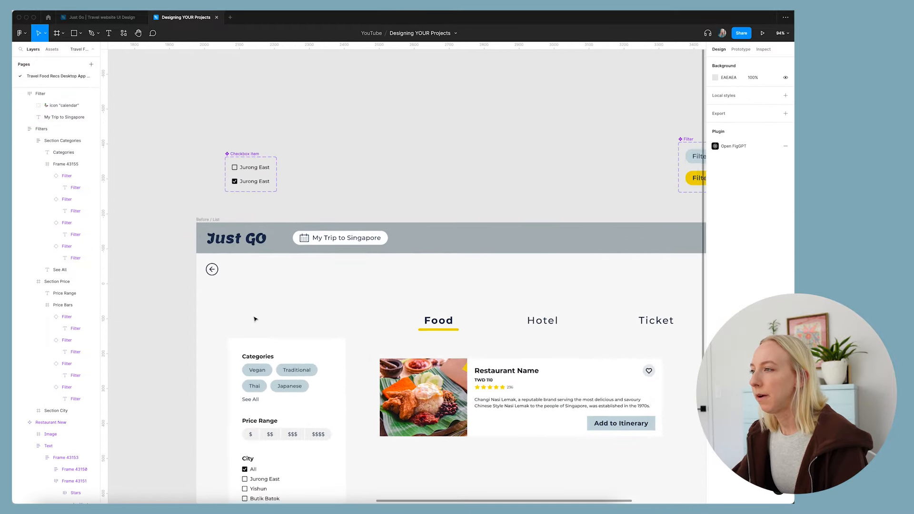
- Shift the trip pill closer to the Just GO logo, leaving a gap of about 41 px
left_click_drag(353, 243, 337, 243)
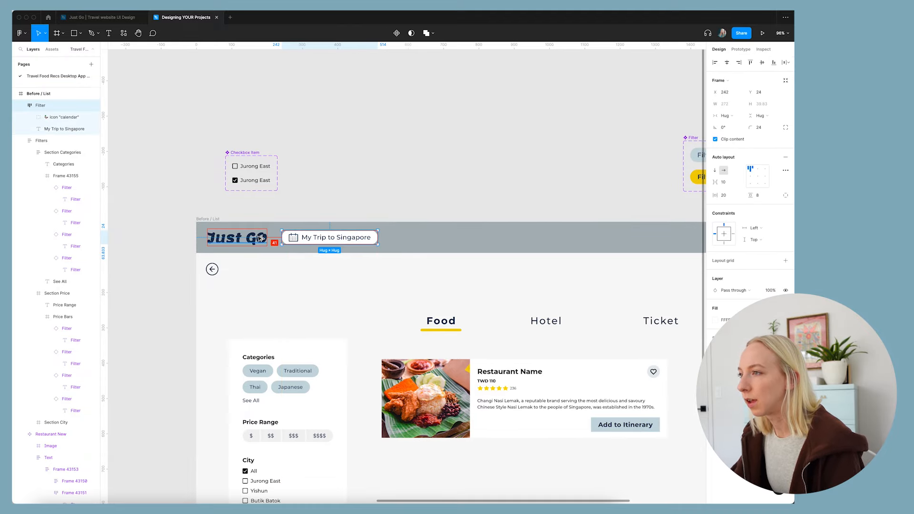
scroll(257, 235, "right", 2)
scroll(257, 235, "right", 3)
left_click(363, 188)
scroll(363, 187, "down", 4)
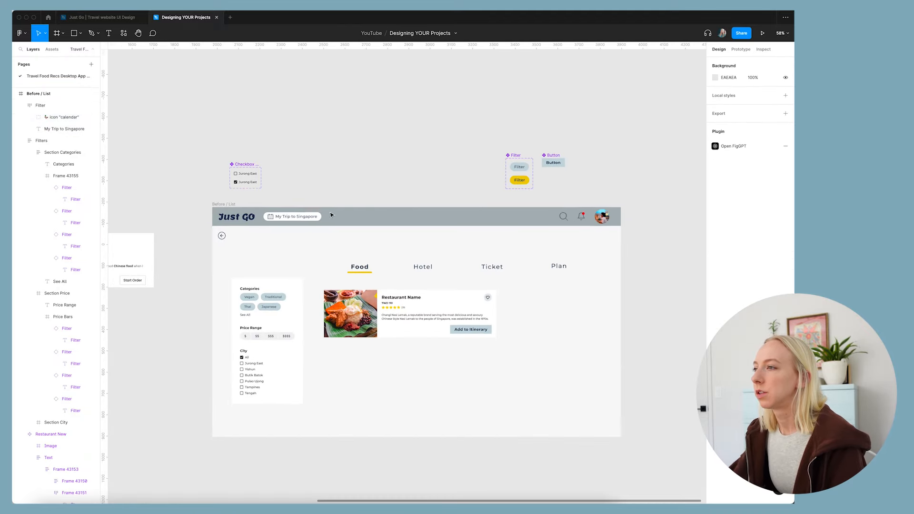
scroll(315, 227, "up", 2)
scroll(334, 222, "down", 1)
left_click(288, 188)
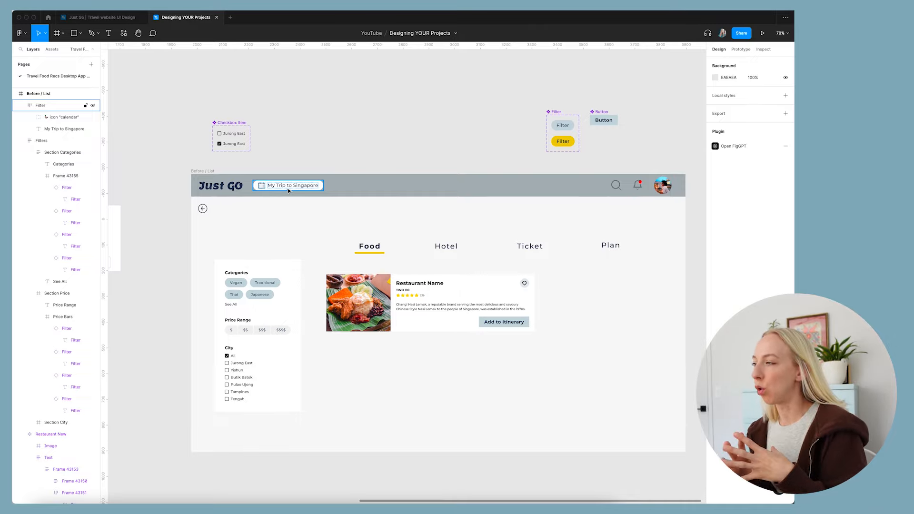
- Move the Food, Hotel, Ticket and Plan tabs with the yellow underline up into the nav bar
left_click(376, 135)
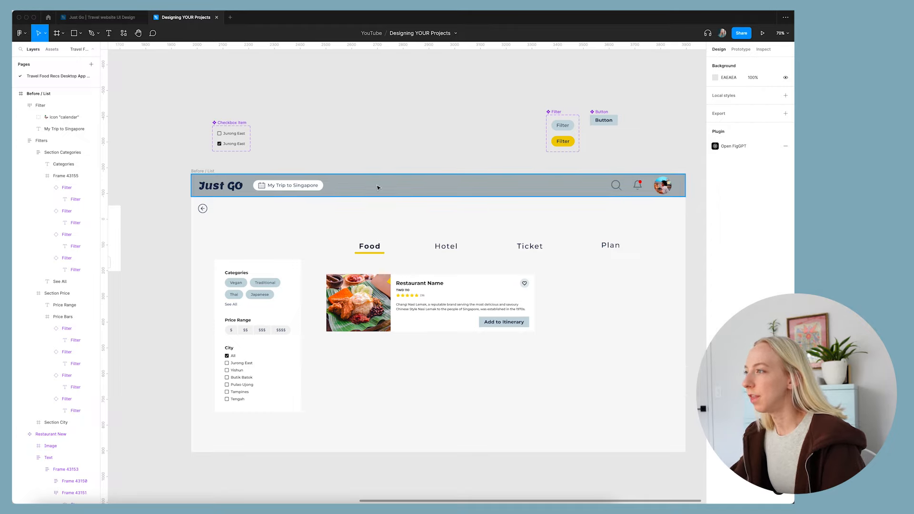
left_click_drag(360, 239, 626, 270)
left_click_drag(530, 249, 513, 194)
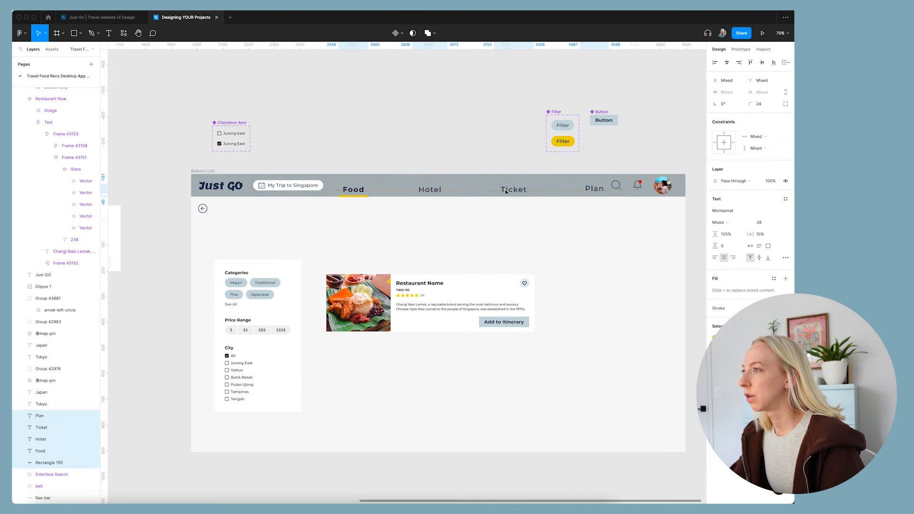
- Move the Hotel, Ticket and Plan tabs closer together beside the Food tab, on the same baseline
key("Escape")
scroll(423, 188, "up", 5)
left_click_drag(445, 196, 359, 196)
left_click_drag(627, 200, 442, 199)
scroll(462, 196, "down", 5)
left_click_drag(595, 196, 469, 197)
scroll(485, 195, "up", 5)
left_click_drag(544, 191, 544, 193)
left_click(481, 131)
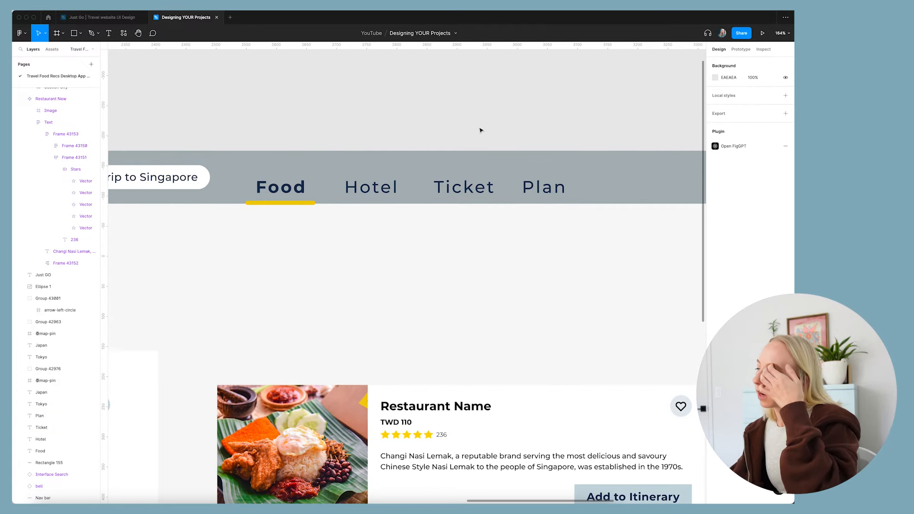
- Rename the Ticket tab as Flights and nudge the Plan tab away from it to even the spacing
double_click(460, 191)
type("Flights")
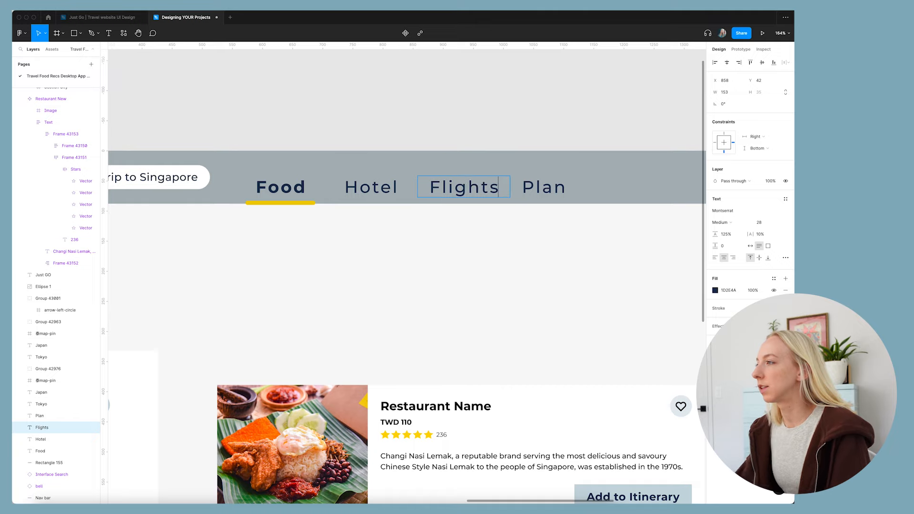
key("Escape")
left_click(488, 121)
scroll(518, 175, "right", 2)
left_click_drag(507, 189, 513, 189)
left_click(431, 131)
scroll(367, 137, "down", 5)
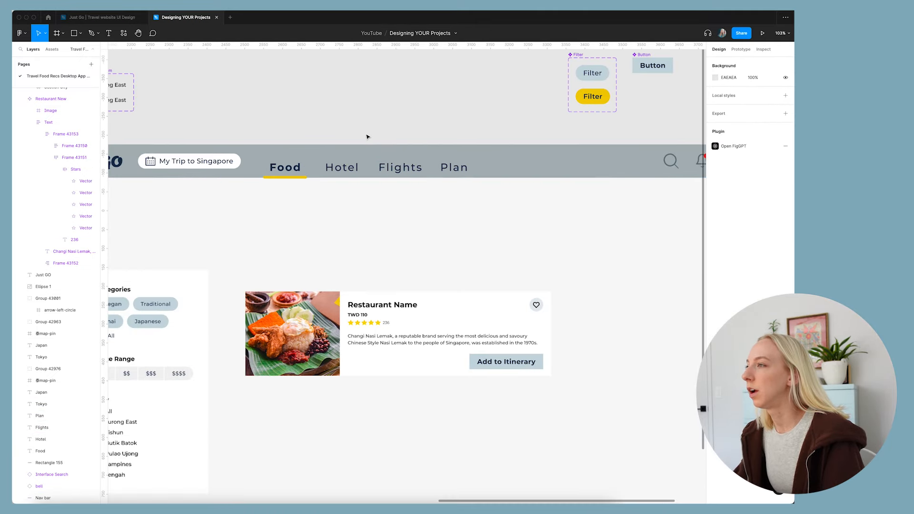
- Rename the Plan tab as Activities and widen its text box so the label fits on one line
left_click(457, 169)
scroll(462, 217, "right", 3)
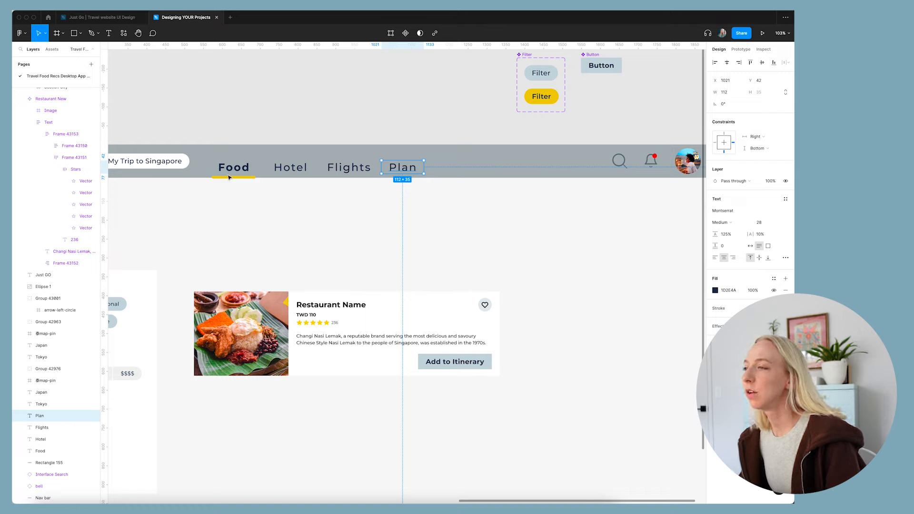
double_click(404, 166)
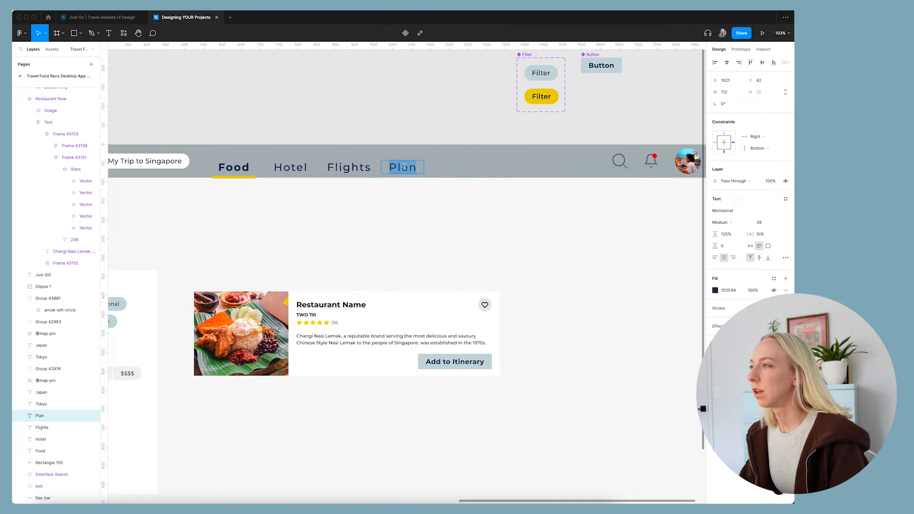
type("Activities")
scroll(431, 259, "up", 8)
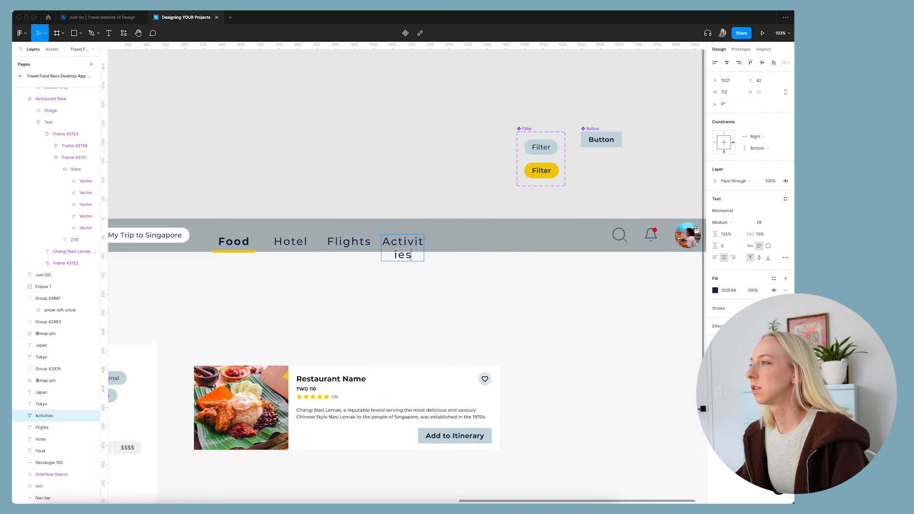
scroll(430, 259, "down", 8)
key("Escape")
left_click_drag(424, 150, 446, 162)
left_click(455, 193)
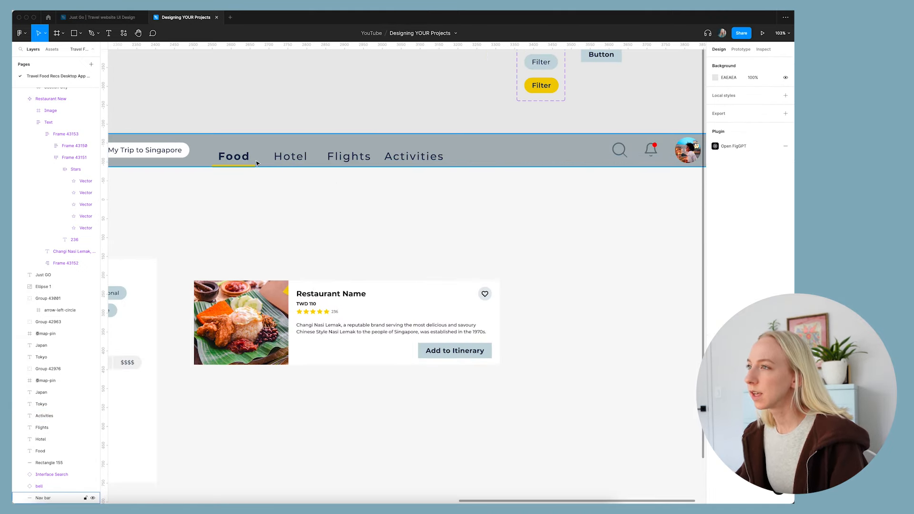
- Pull the tabs out above the nav bar in the order Flights, Hotel, Food with its underline, Activities
left_click(290, 156)
left_click(347, 157)
left_click_drag(340, 158, 340, 113)
left_click_drag(311, 158, 405, 115)
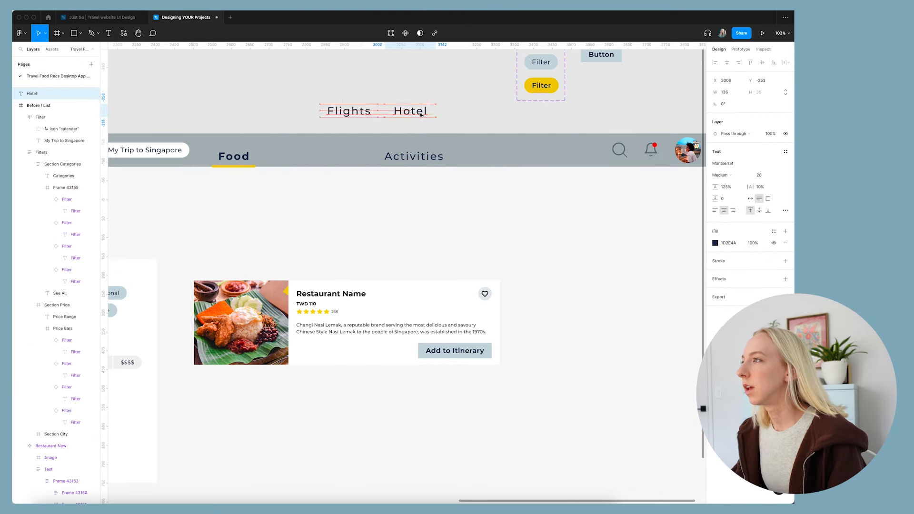
left_click(243, 159)
left_click(248, 167, "shift")
left_click_drag(248, 168, 472, 113)
left_click_drag(414, 157, 531, 116)
- Reduce the four reordered tab labels to font size 18 and move them with the underline back into the nav bar
left_click_drag(596, 107, 330, 122)
left_click_drag(433, 121, 363, 154)
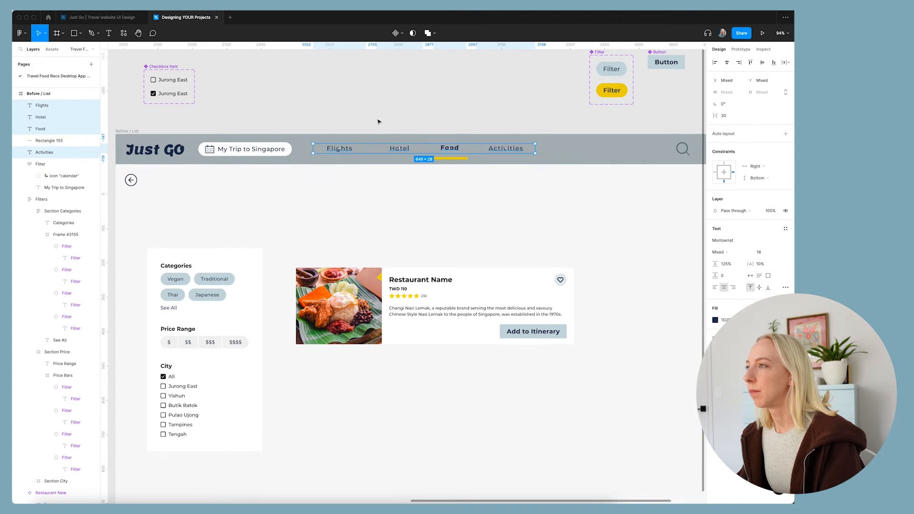
left_click(377, 120)
- Inspect the text box sizes of the Flights, Hotel, Food and Activities tabs in the nav bar
left_click(337, 150)
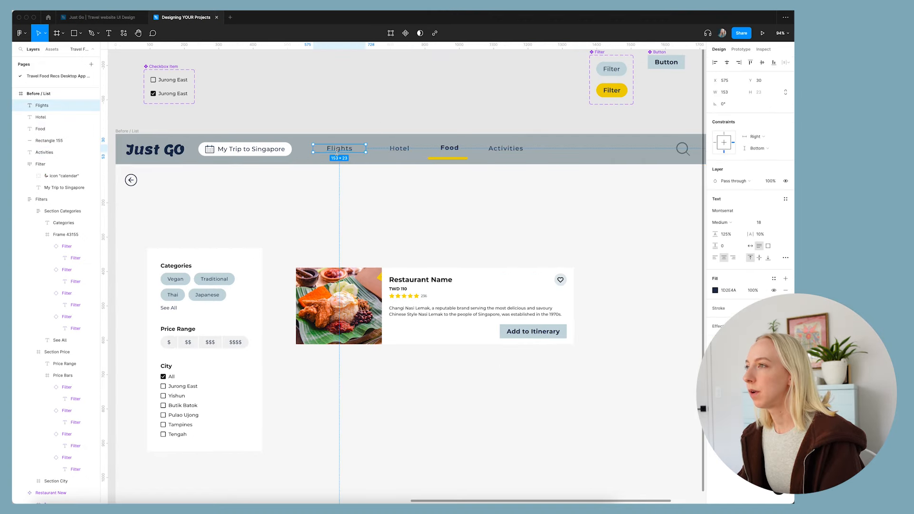
left_click(399, 148)
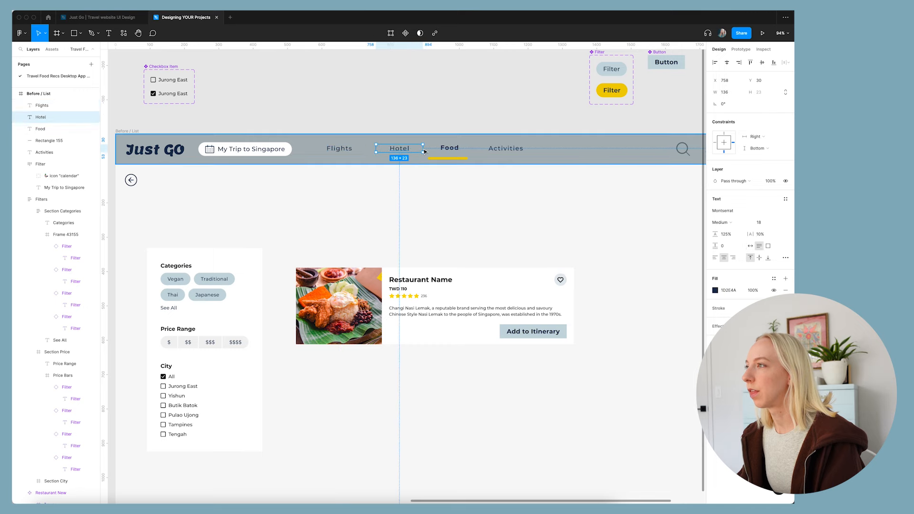
double_click(425, 151)
key("Escape")
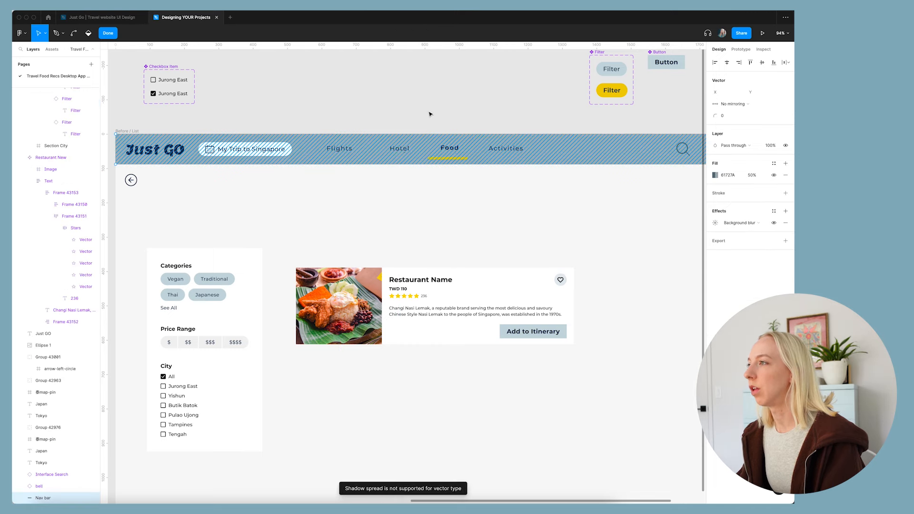
left_click(400, 151)
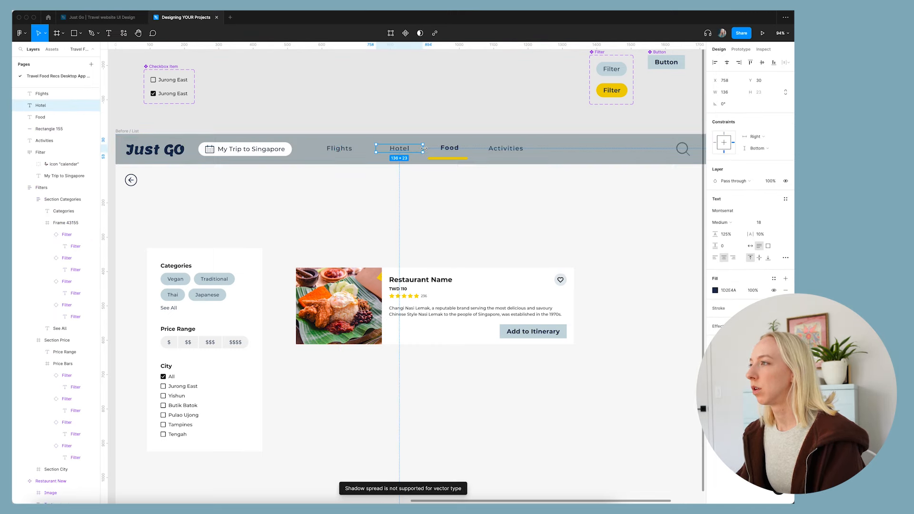
left_click(448, 149)
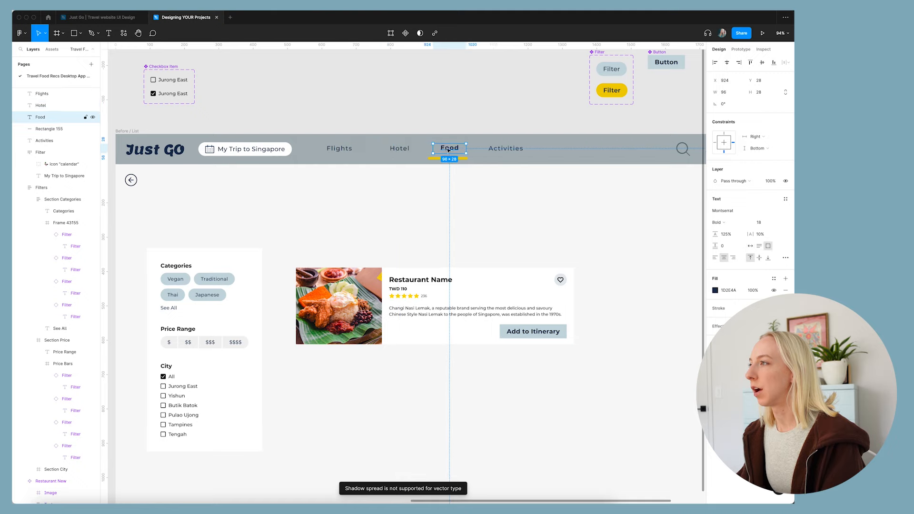
left_click(504, 151)
key("Escape")
- Lighten the nav bar background to a pale blue-grey and review the whole page
left_click(343, 153)
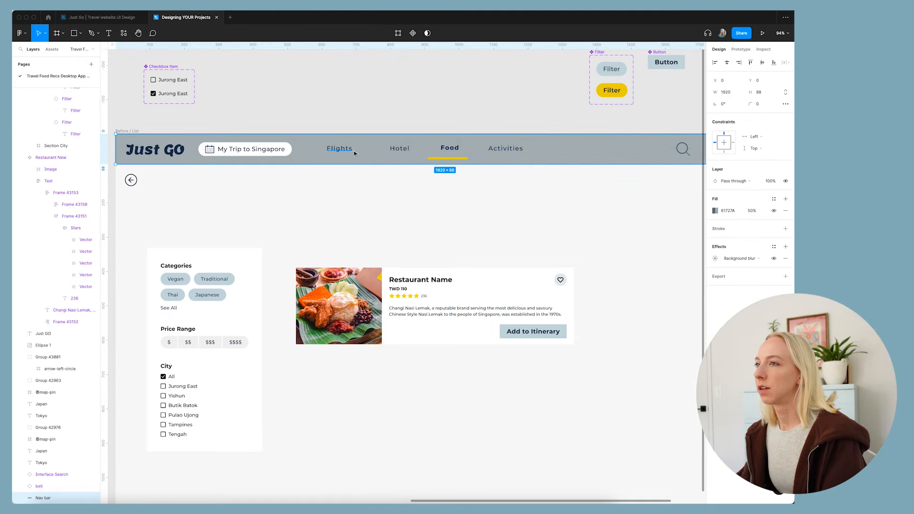
scroll(294, 172, "down", 5)
scroll(305, 173, "up", 2)
scroll(665, 196, "down", 1)
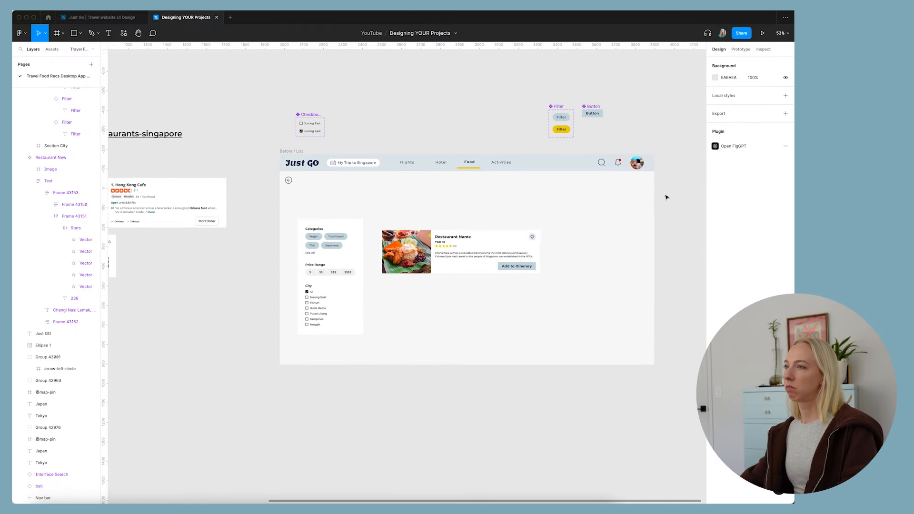
scroll(667, 200, "up", 3)
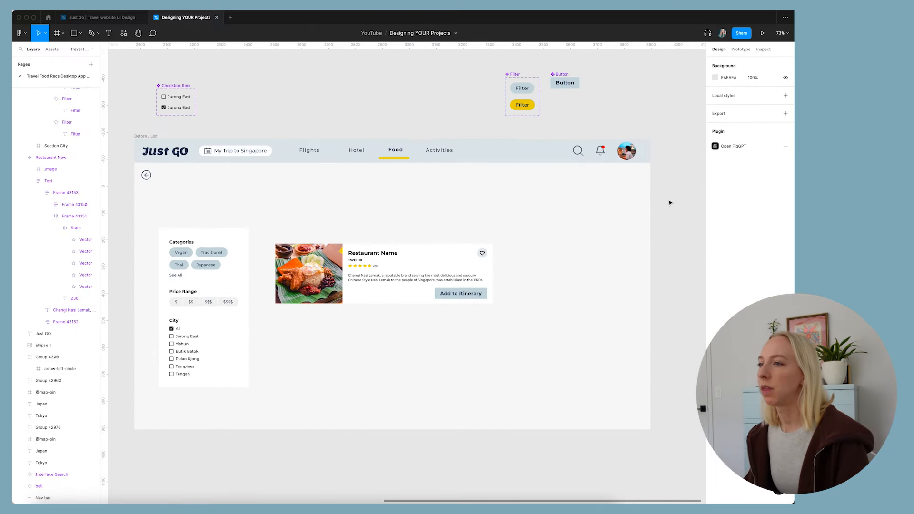
- Delete the circular back arrow below the Just GO logo
left_click(147, 177)
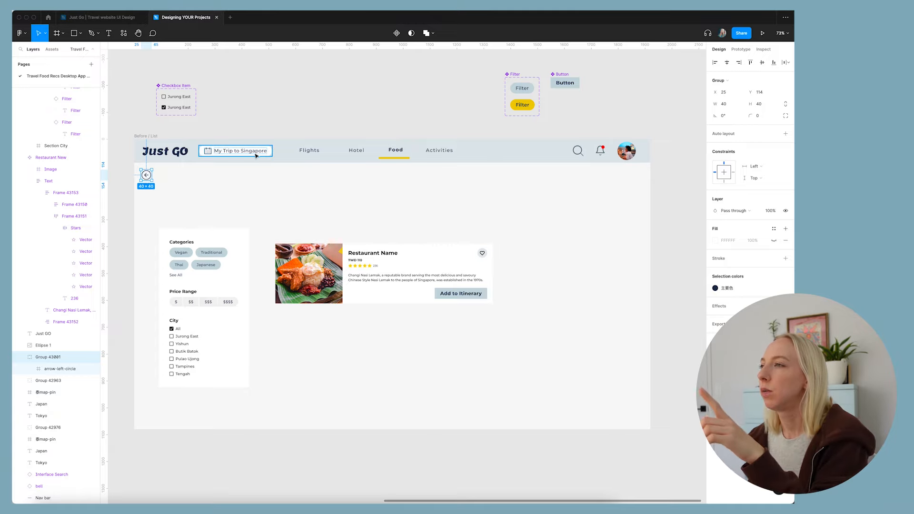
left_click(147, 175)
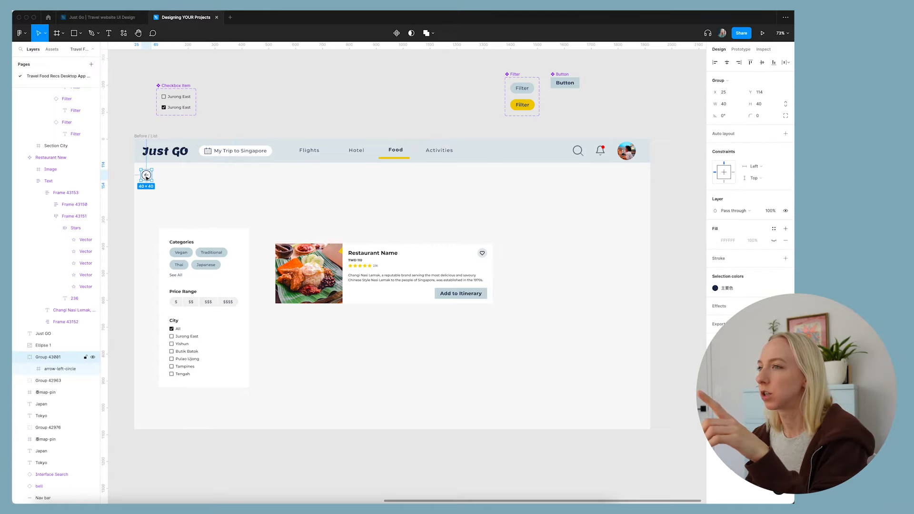
key("Delete")
scroll(287, 209, "left", 1)
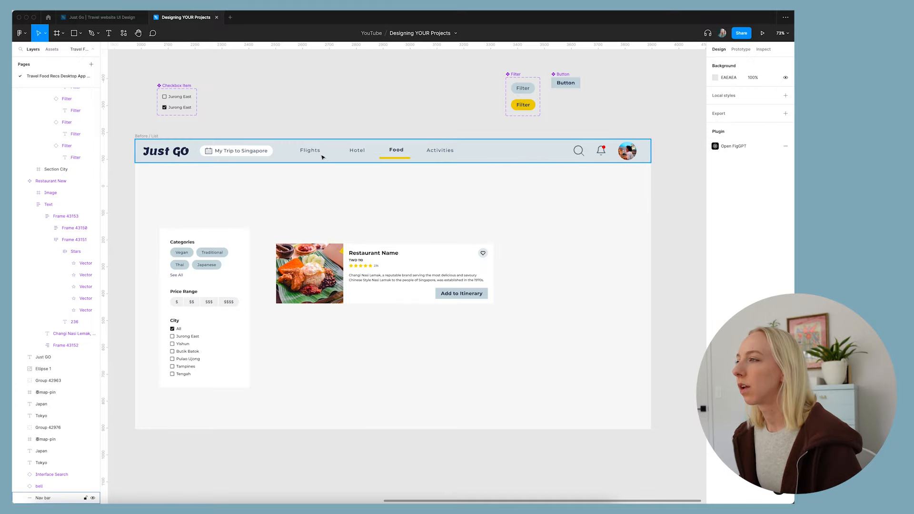
scroll(321, 153, "up", 2)
scroll(355, 164, "down", 3)
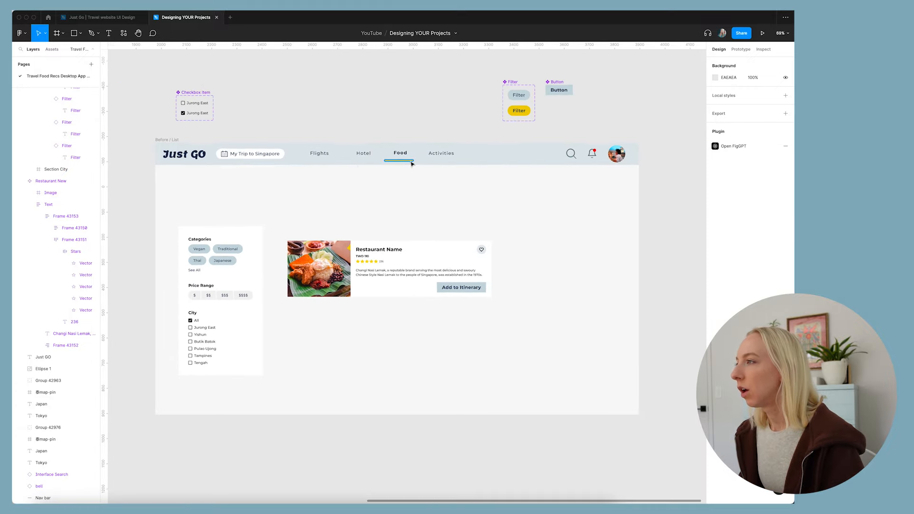
- Delete the yellow underline beneath the Food tab
left_click(412, 162)
key("Delete")
scroll(391, 142, "up", 3)
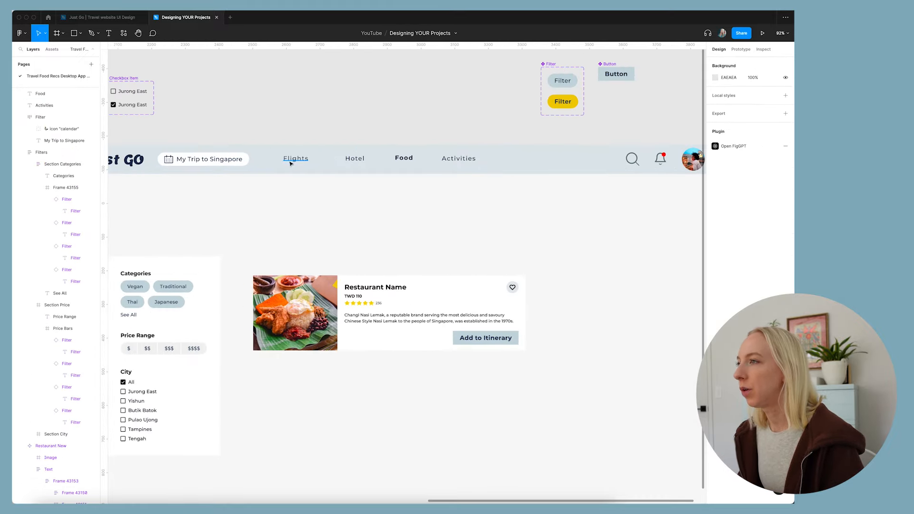
- Shift the Flights, Hotel, Food and Activities labels down slightly to centre them vertically in the nav bar
scroll(428, 150, "up", 3)
left_click(256, 160)
left_click(332, 160, "shift")
left_click(395, 159, "shift")
left_click(464, 163, "shift")
left_click_drag(476, 162, 477, 165)
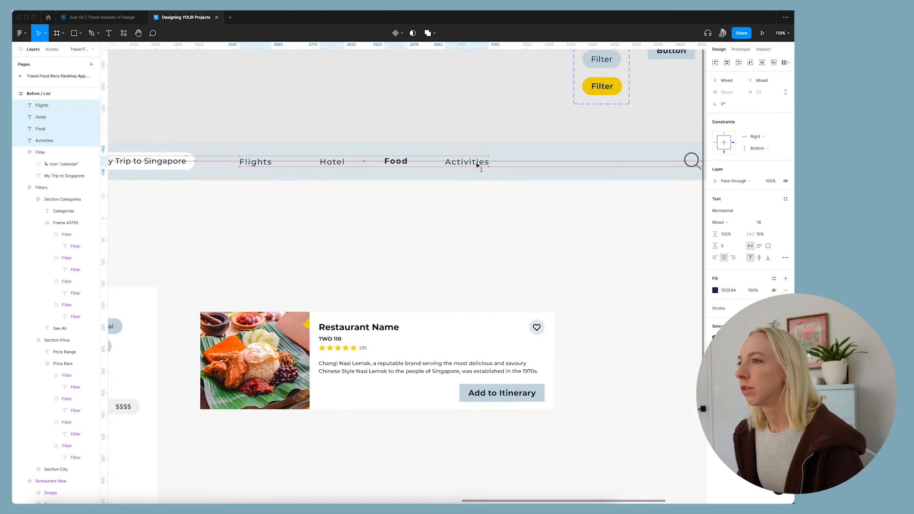
left_click(346, 124)
- Draw a rectangle about 133 × 88 over the nav bar's full height, place it behind the Food label and centre it there
scroll(437, 141, "up", 3)
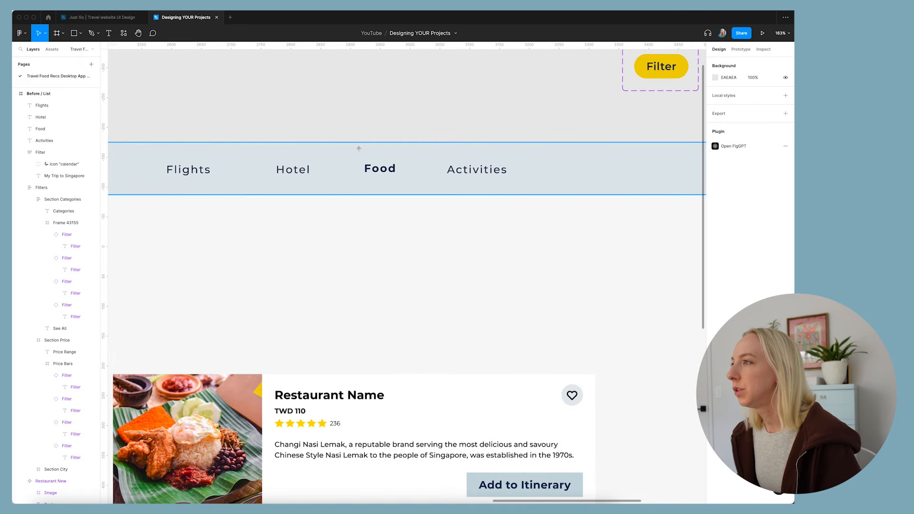
key("r")
left_click_drag(346, 142, 425, 195)
key("super+bracketleft")
key("super+bracketleft")
left_click_drag(412, 166, 410, 168)
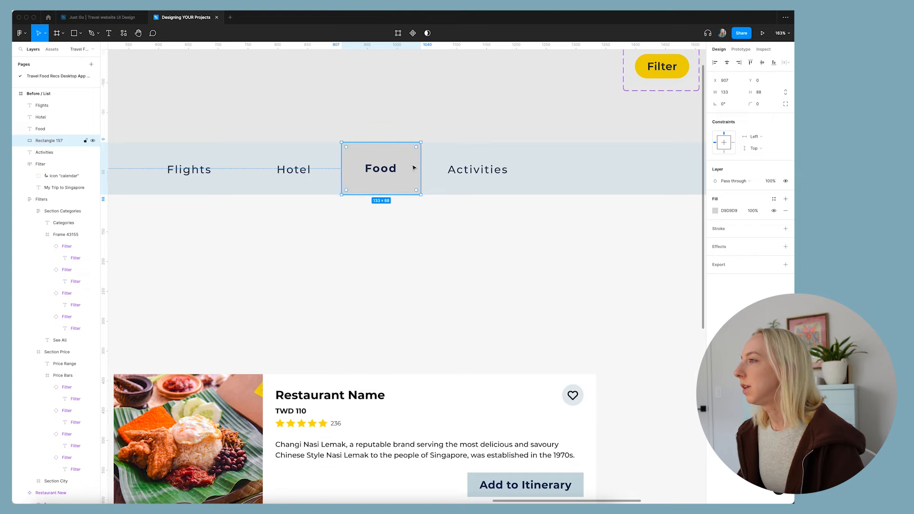
- Fill the rectangle behind the Food label with a sampled blue-grey, CBD8DF
left_click(715, 210)
scroll(442, 211, "down", 5)
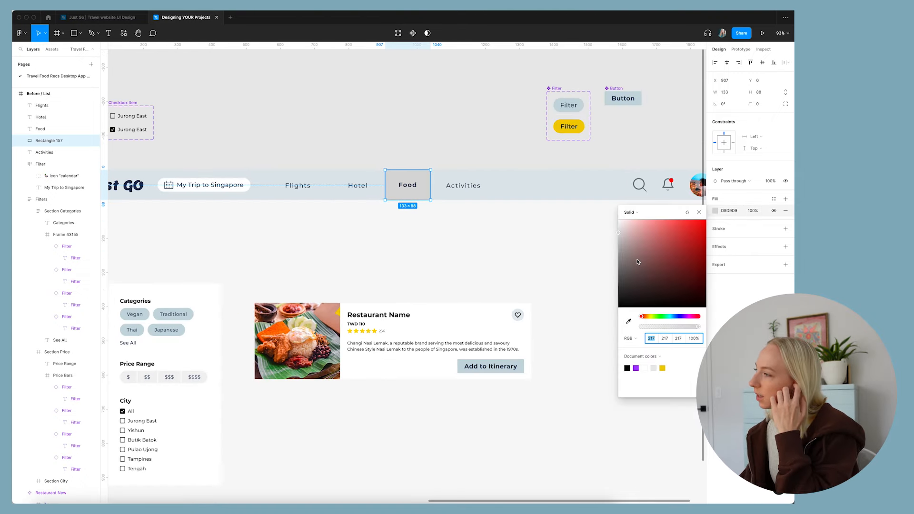
left_click(628, 321)
left_click(585, 192)
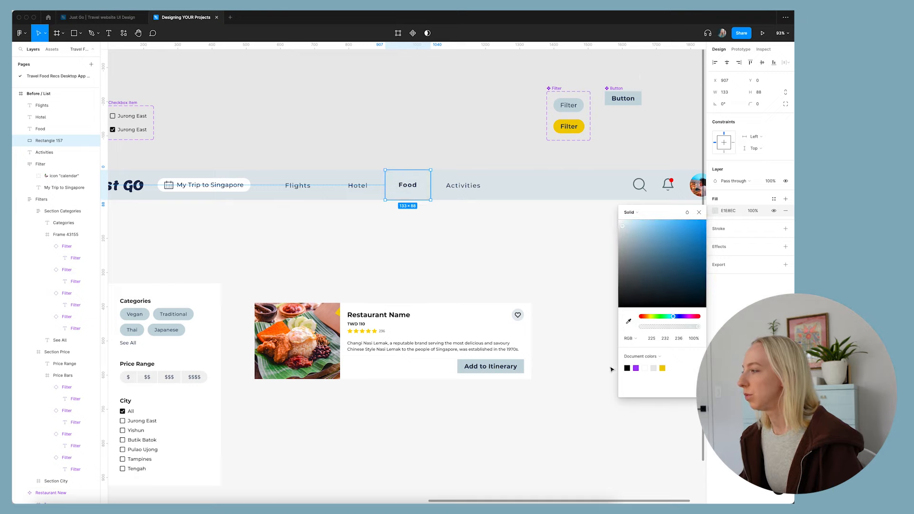
left_click(628, 324)
left_click(672, 81)
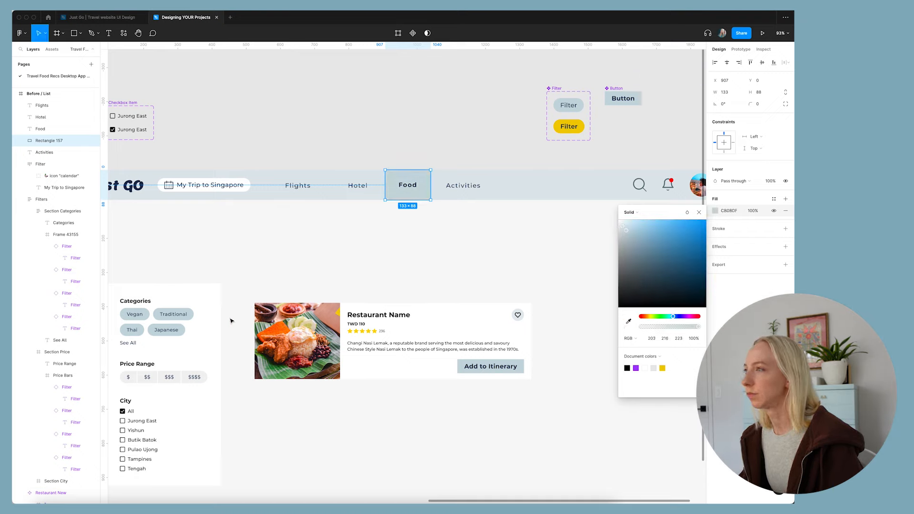
left_click(418, 256)
- Tighten the spacing between the tabs, group them with the Food highlight and centre the group horizontally in the nav bar
scroll(418, 257, "down", 5)
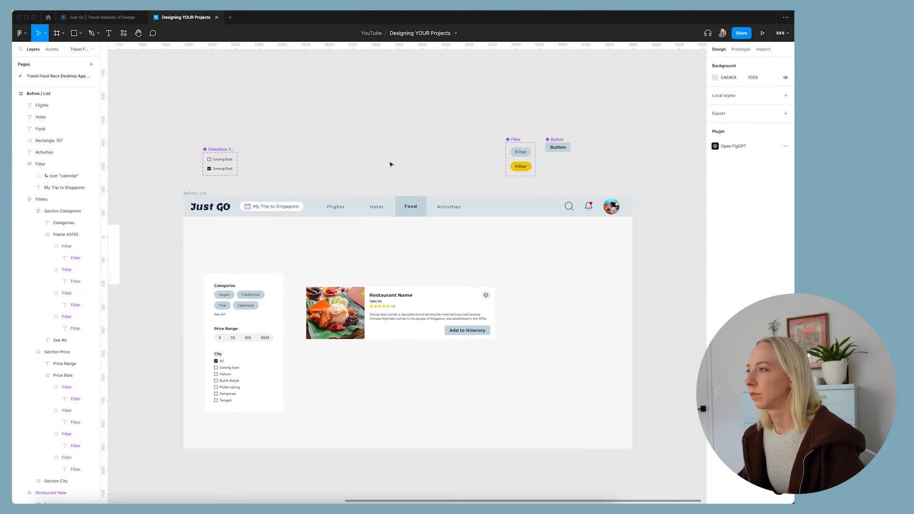
scroll(406, 262, "up", 2)
scroll(464, 264, "down", 3)
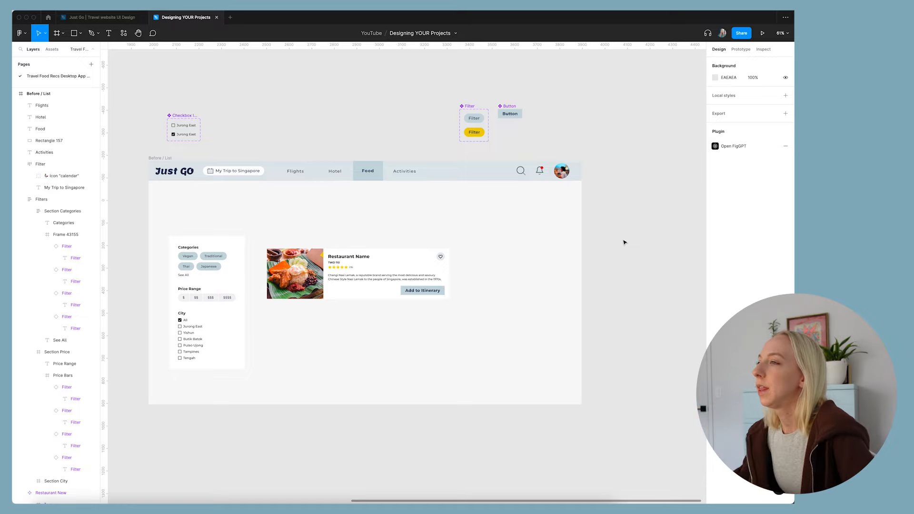
scroll(485, 166, "up", 3)
scroll(458, 160, "down", 2)
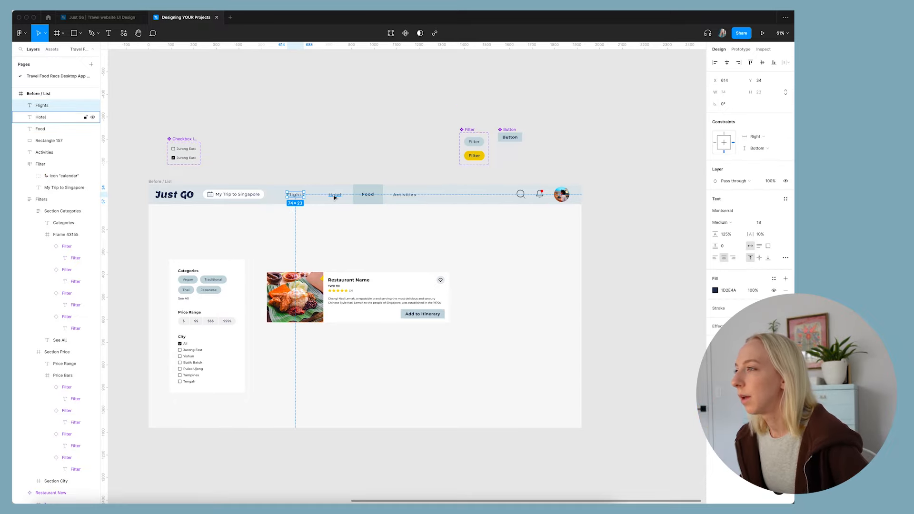
scroll(373, 164, "down", 2)
scroll(373, 165, "down", 3)
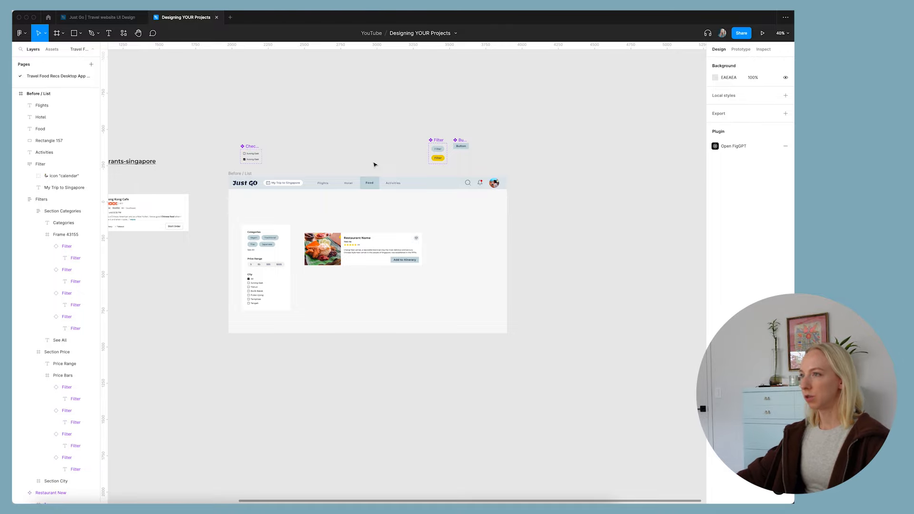
scroll(374, 171, "up", 4)
left_click(322, 170)
left_click(366, 171, "shift")
left_click(402, 170, "shift")
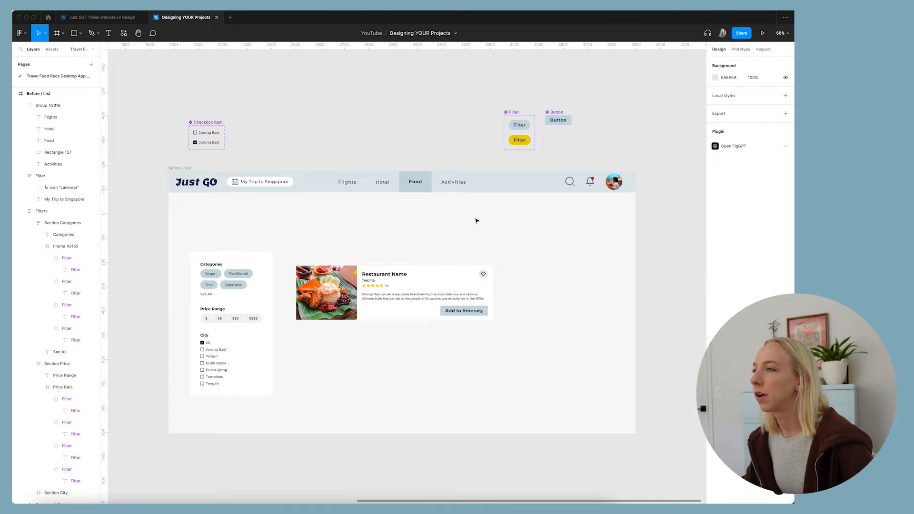
- Move the Filters panel flush to the page's left edge under the nav bar and stretch it to a height of 992
scroll(396, 206, "down", 3)
scroll(396, 206, "up", 2)
left_click(268, 261)
left_click_drag(257, 261, 236, 199)
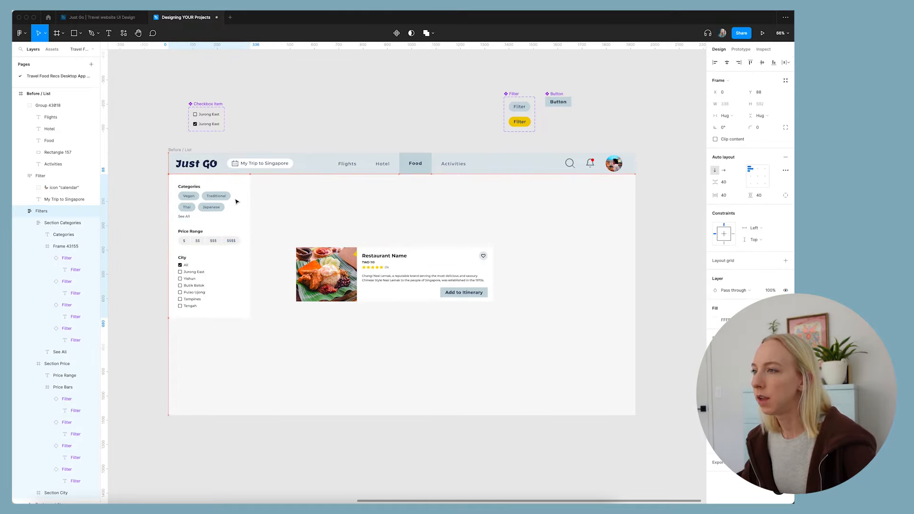
left_click_drag(210, 315, 216, 416)
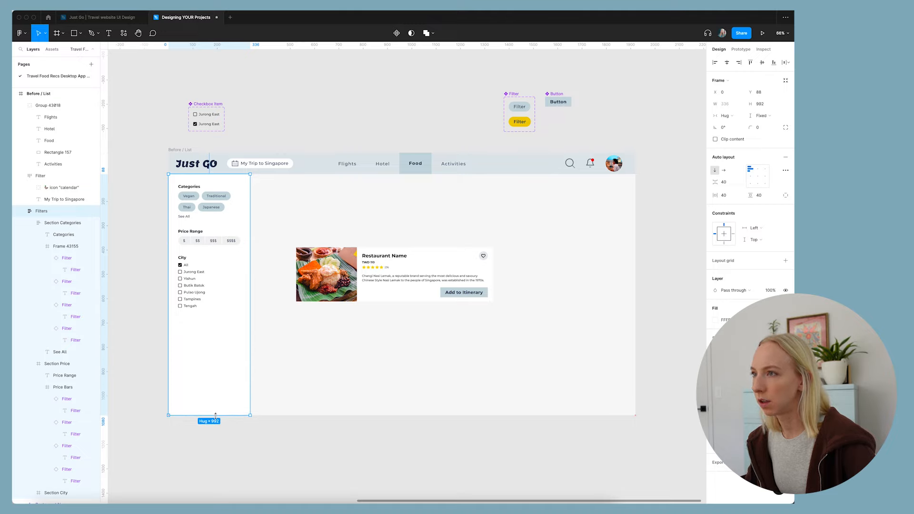
- Paste a copy of the Categories heading into the Filters panel and move it above all the filter sections
left_click(135, 363)
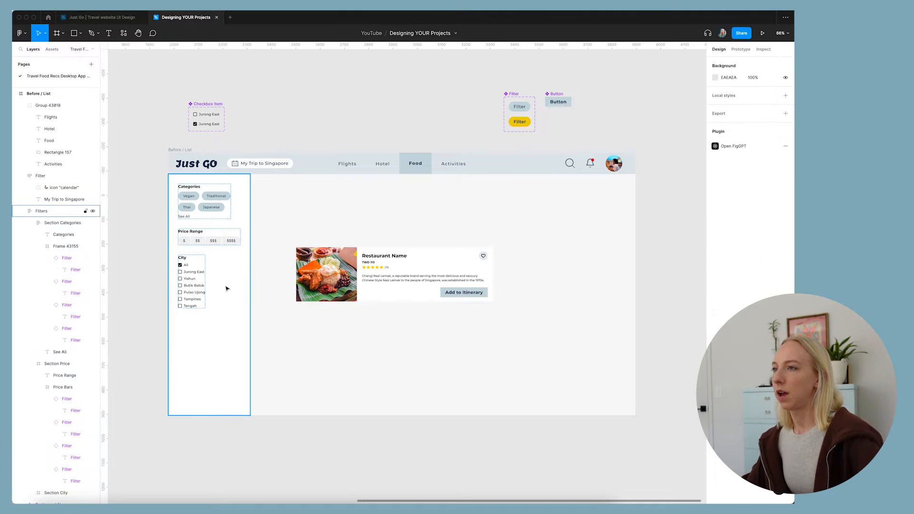
scroll(194, 217, "up", 1)
scroll(193, 217, "down", 1)
scroll(196, 195, "up", 4)
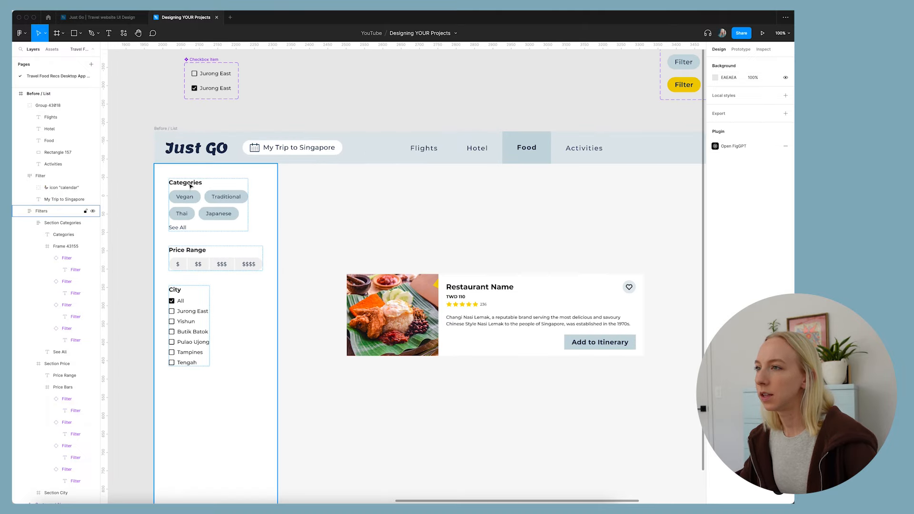
double_click(190, 185)
double_click(193, 185)
left_click(135, 174)
left_click(229, 175)
key("ctrl+v")
left_click_drag(185, 384, 195, 179)
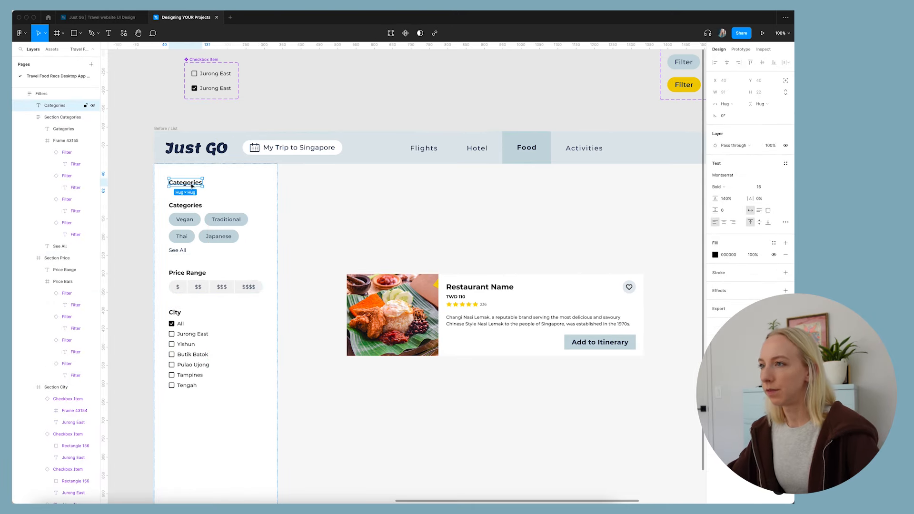
- Change the text of the copied heading at the top of the sidebar to Filters
double_click(191, 183)
type("Filte")
key("Escape")
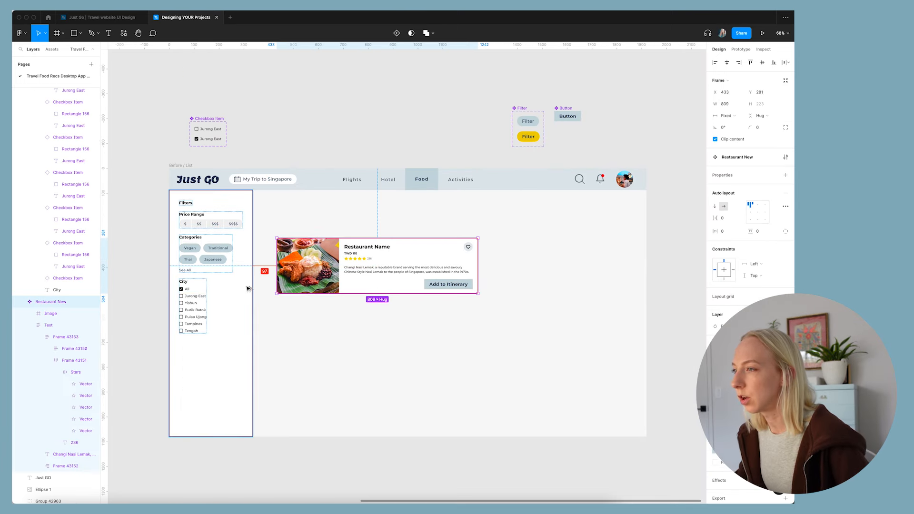
- Nudge the restaurant card closer to the Filters panel, to X 416, leaving a gap of 80
key("Left")
key("Left")
key("Left")
key("Left")
key("Left")
key("Left")
key("Left")
key("shift+Left")
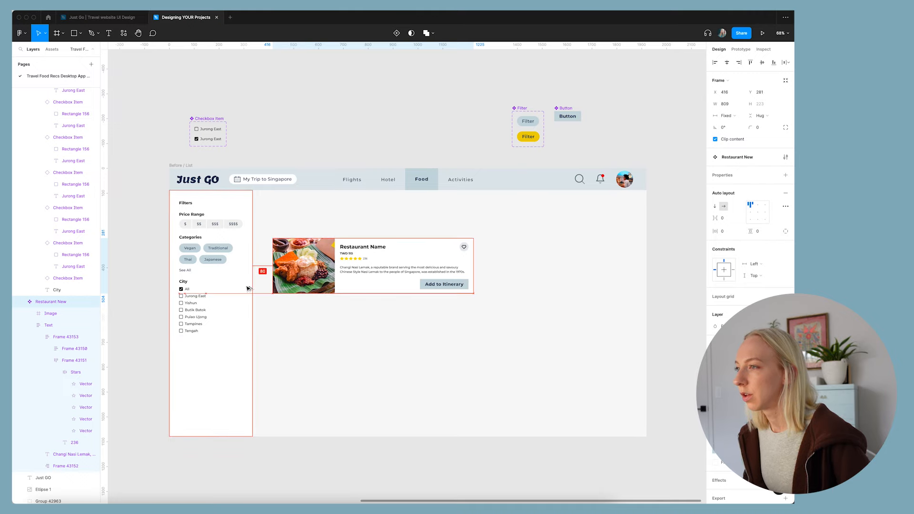
- Duplicate the restaurant card twice below the original to form a column of three with 40 spacing
left_click(397, 346)
left_click(392, 286)
left_click_drag(392, 285, 391, 352)
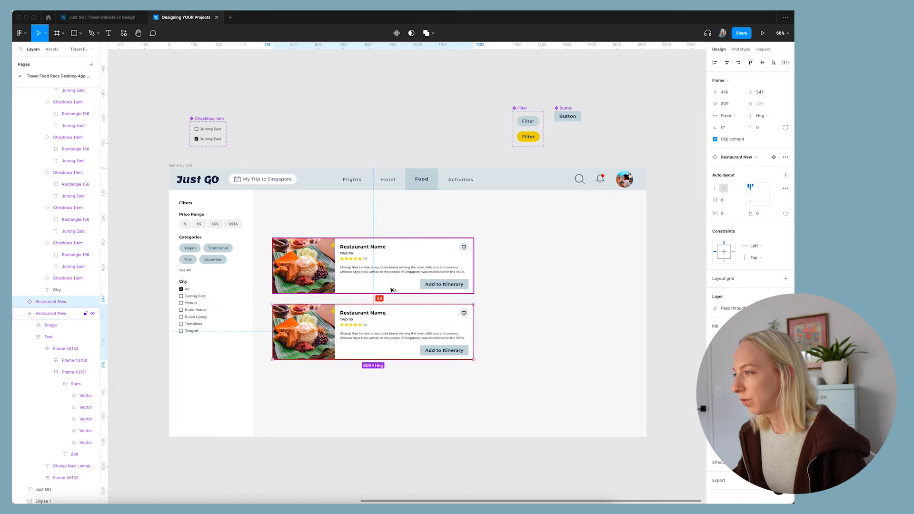
key("Up")
key("alt")
left_click_drag(398, 323, 401, 390)
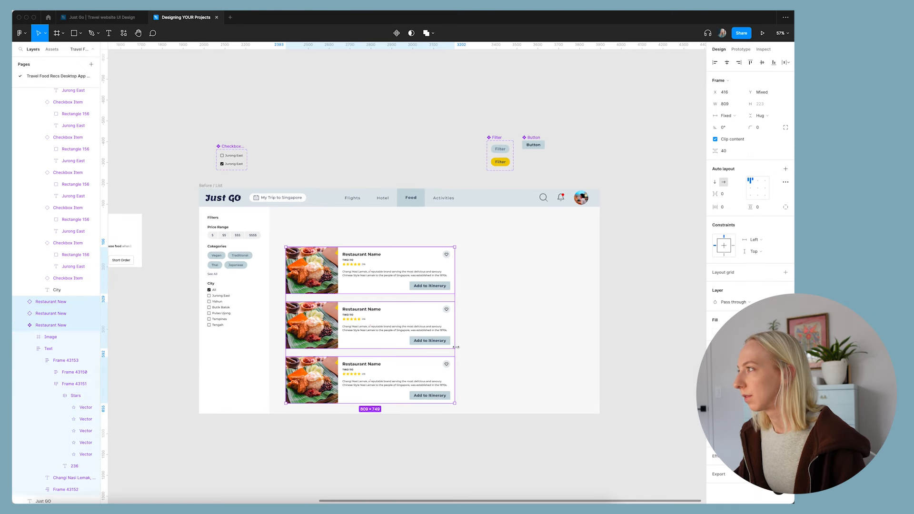
- Try to stretch the three stacked restaurant cards across the width of the page
left_click_drag(456, 347, 583, 350)
key("super+z")
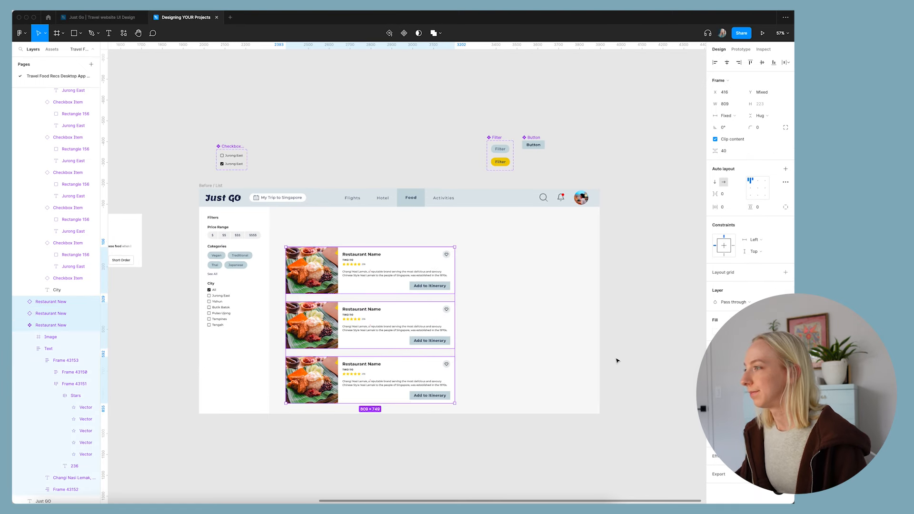
left_click(617, 361)
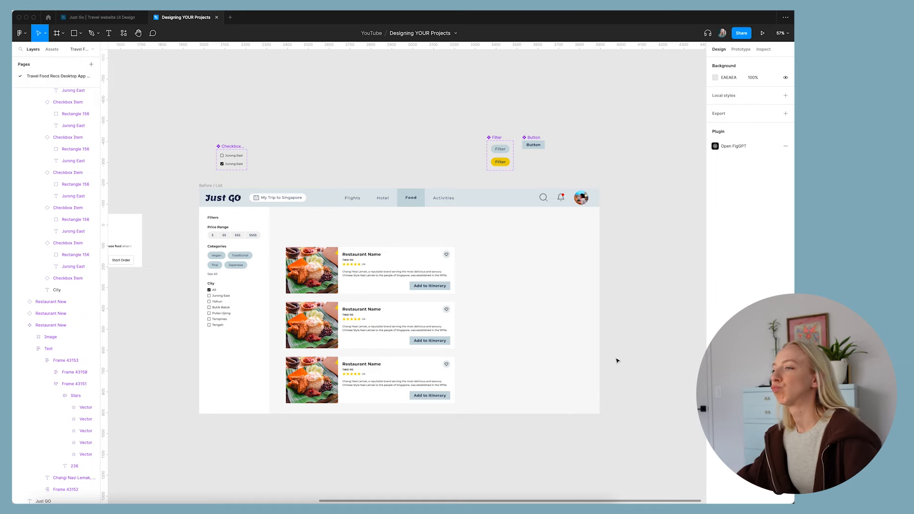
- Duplicate the column of three restaurant cards beside the original to form a second column
scroll(569, 258, "down", 1)
scroll(569, 258, "right", 3)
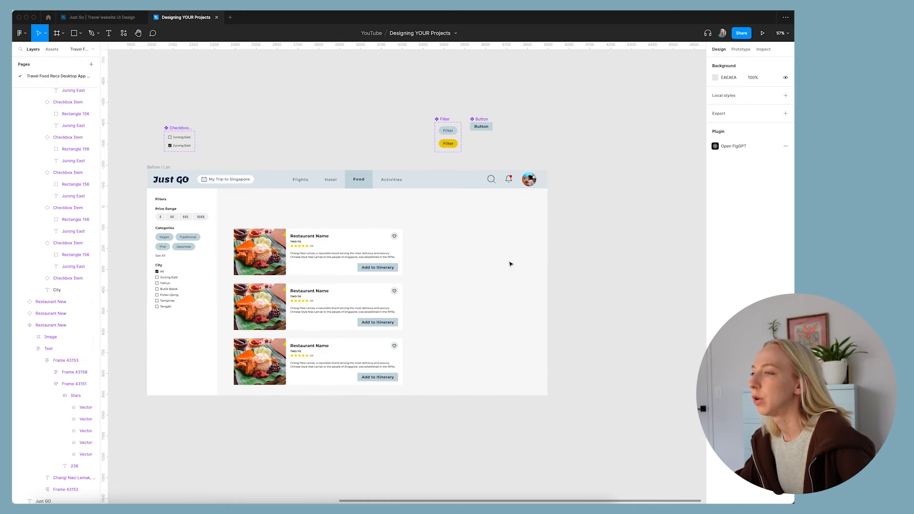
left_click(271, 246)
left_click(288, 248)
left_click(305, 305, "shift")
left_click(312, 347, "shift")
left_click_drag(283, 303, 475, 302, "alt")
left_click(615, 264)
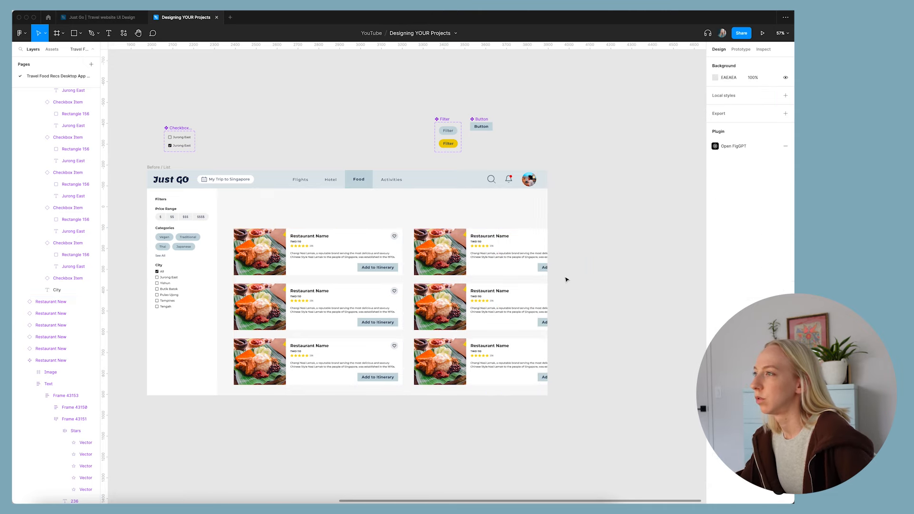
- Narrow the restaurant cards to a width of 677 so both columns fit inside the page
scroll(566, 279, "down", 4)
scroll(566, 279, "up", 2)
left_click_drag(354, 226, 496, 349)
left_click_drag(575, 306, 532, 296)
left_click(601, 306)
- Widen the vertical spacing between the rows of the six restaurant cards to 58
left_click_drag(314, 223, 477, 400)
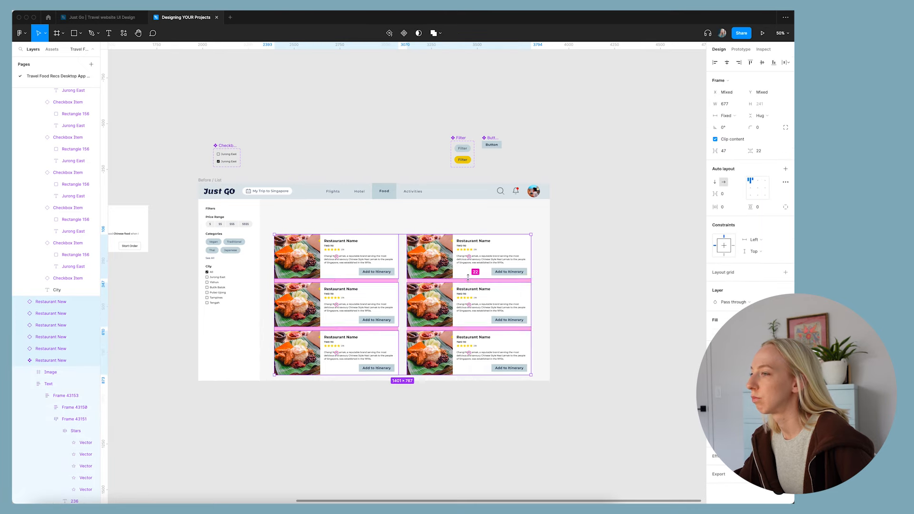
left_click_drag(467, 283, 468, 282)
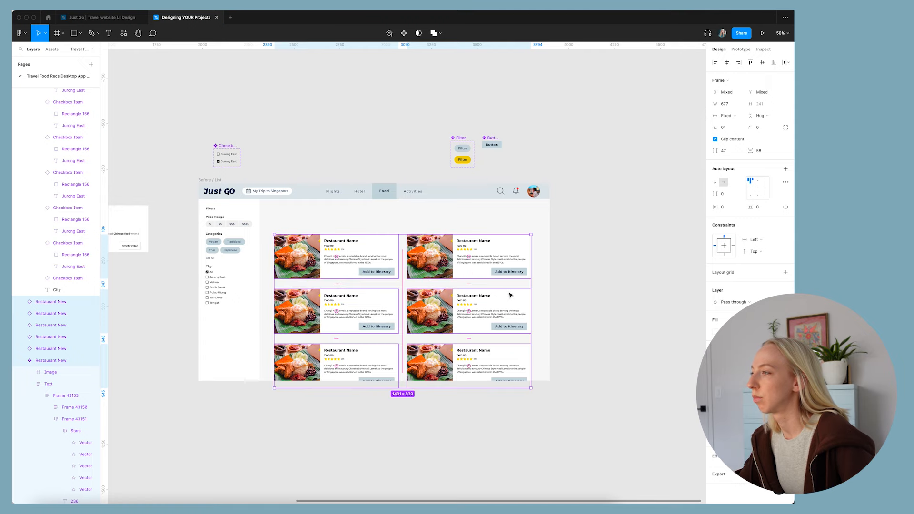
left_click(587, 347)
- Round the corners of the main restaurant card component with a radius of 10
scroll(572, 373, "down", 3)
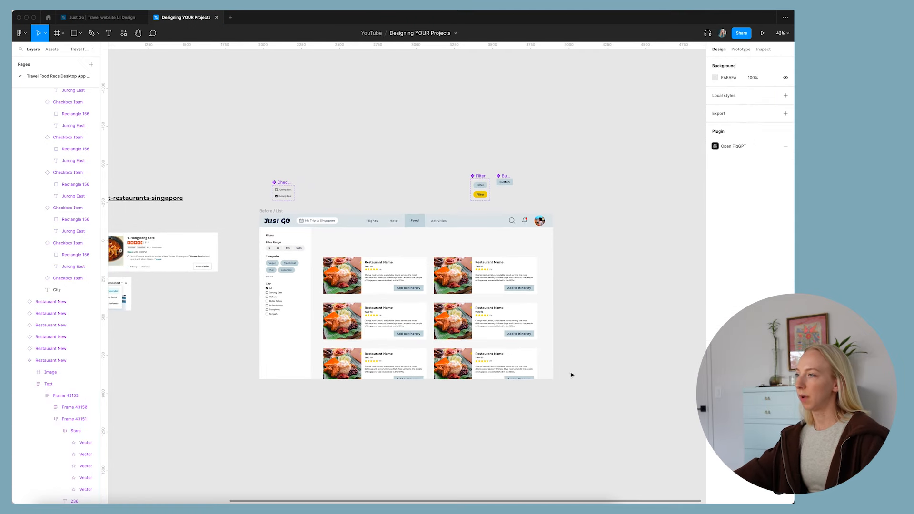
scroll(571, 375, "up", 3)
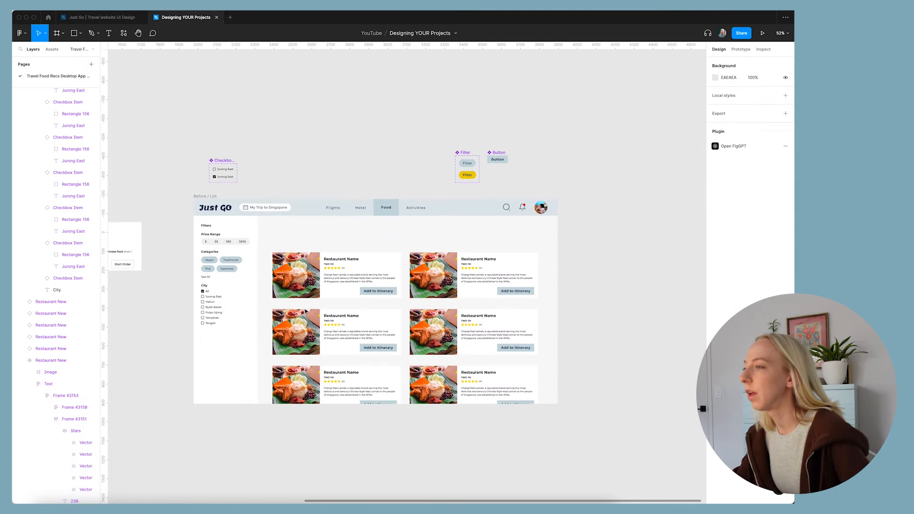
scroll(419, 312, "down", 6)
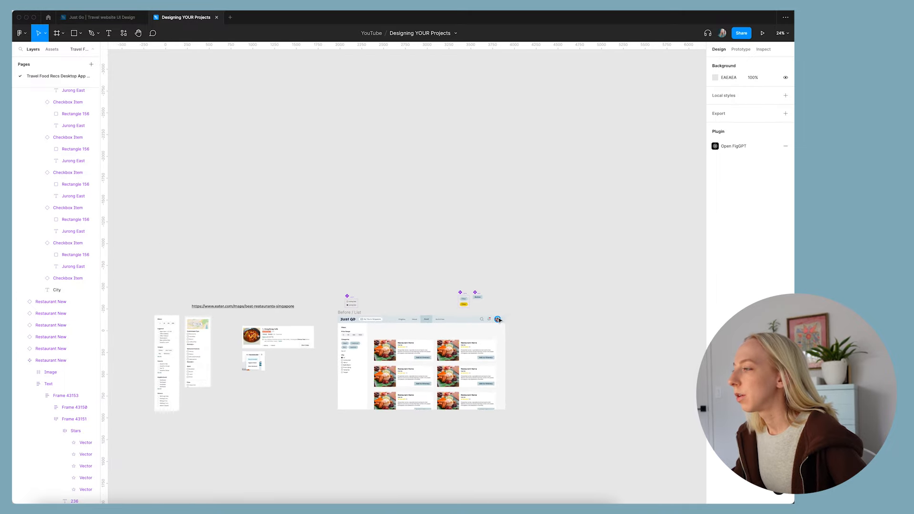
scroll(476, 341, "up", 4)
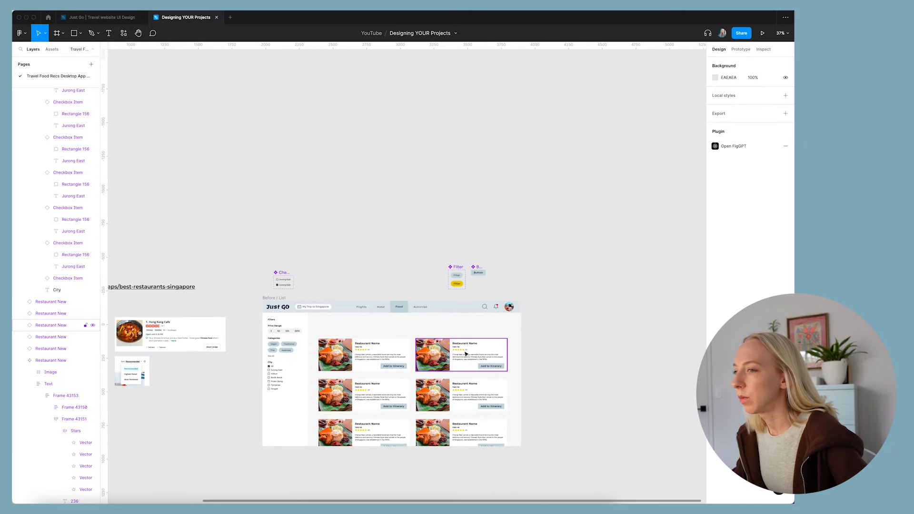
scroll(466, 354, "down", 5)
left_click(433, 320)
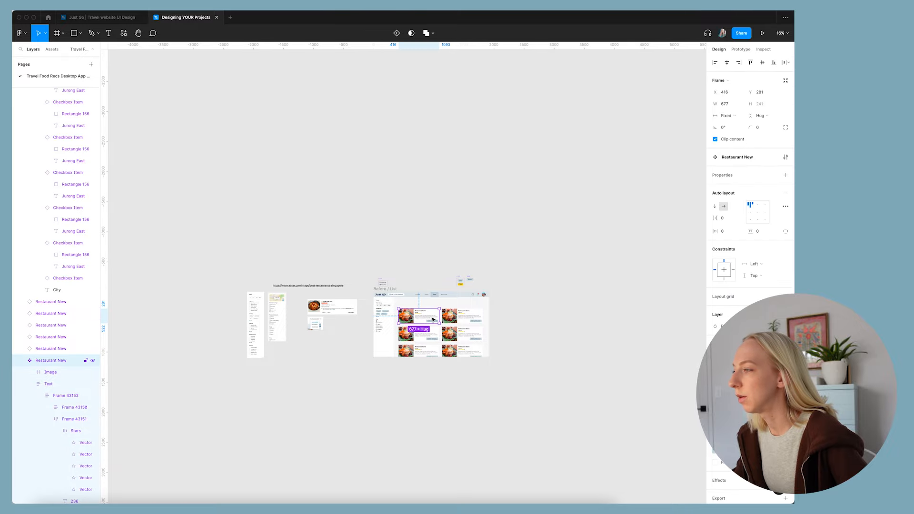
scroll(461, 342, "up", 4)
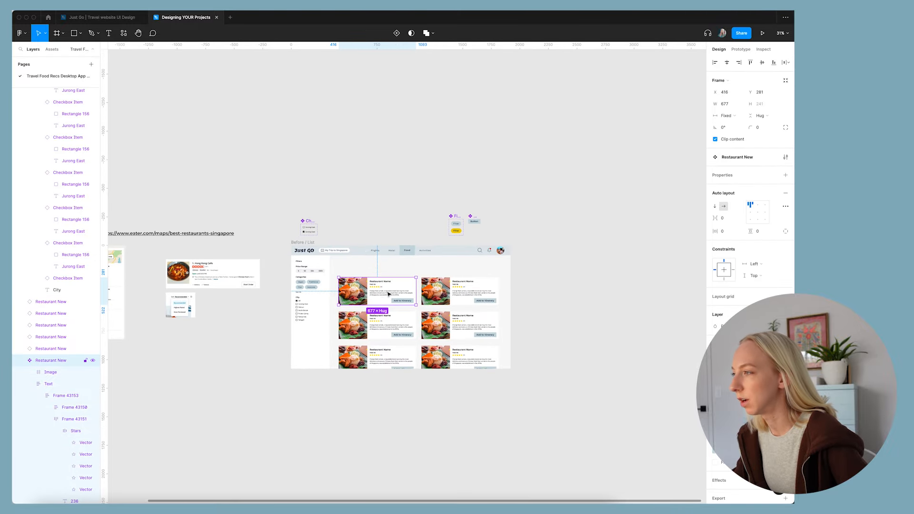
scroll(388, 295, "up", 6)
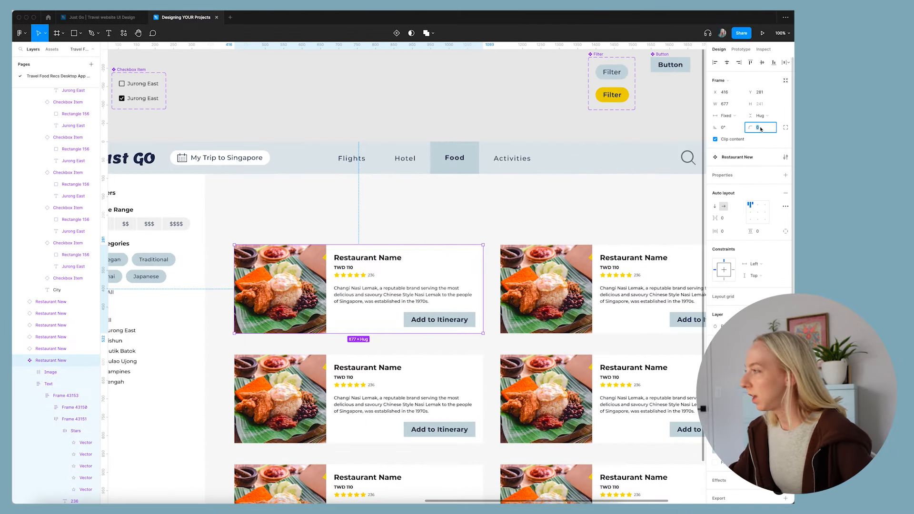
left_click(459, 210)
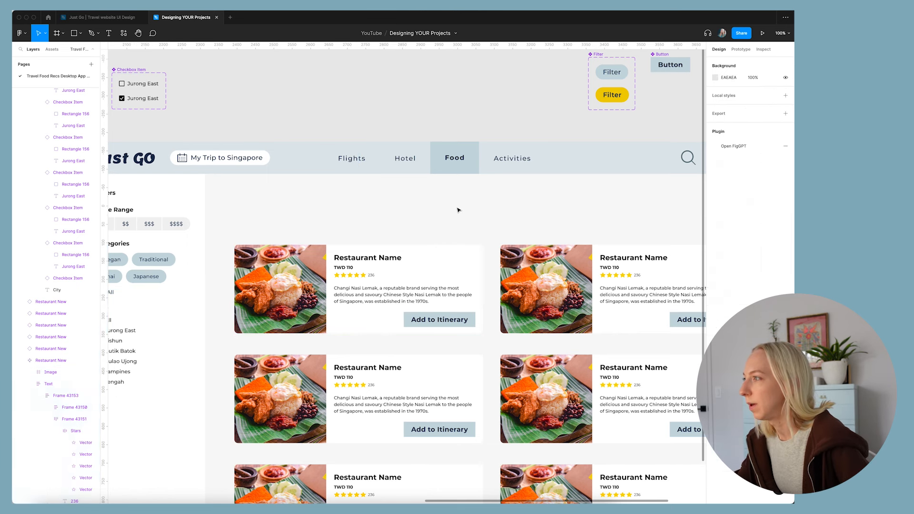
- Add a drop shadow effect to the main restaurant card component and open the shadow's settings
scroll(459, 209, "down", 2)
left_click(381, 225)
scroll(744, 496, "down", 1)
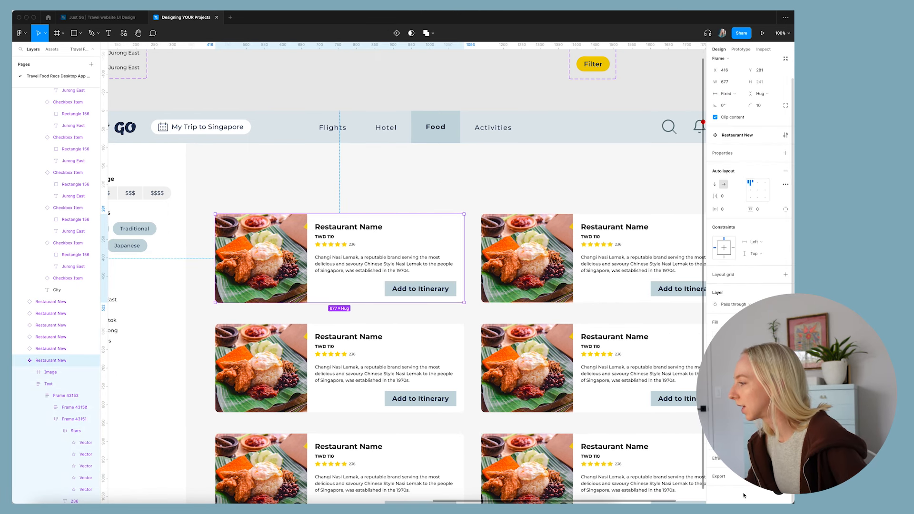
left_click(785, 458)
scroll(744, 471, "down", 1)
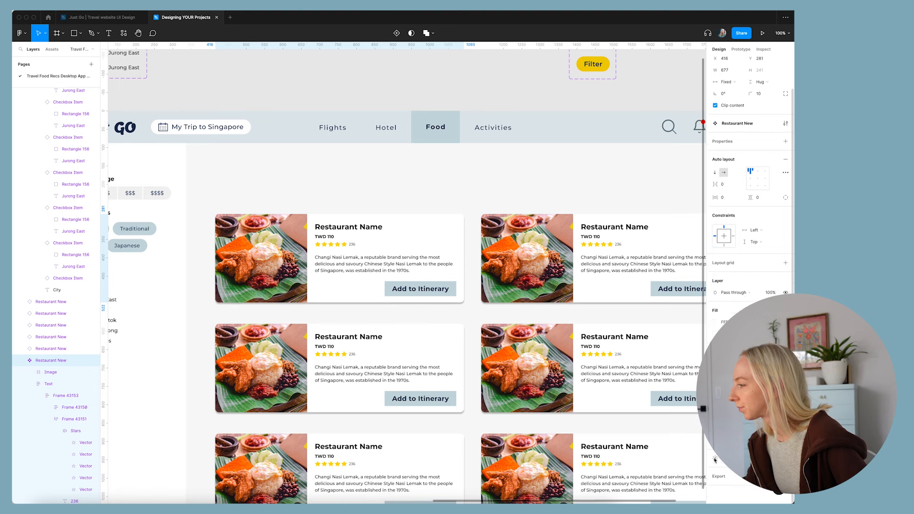
left_click(714, 458)
- Set the card's drop shadow to a blur of 20 and an opacity of 8%
left_click(685, 469)
type("20")
key("Return")
left_click(665, 489)
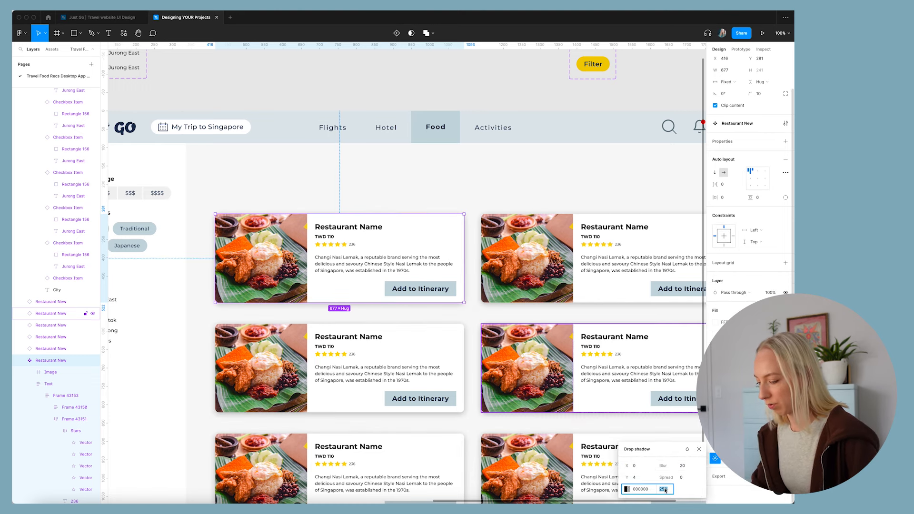
type("8")
key("Return")
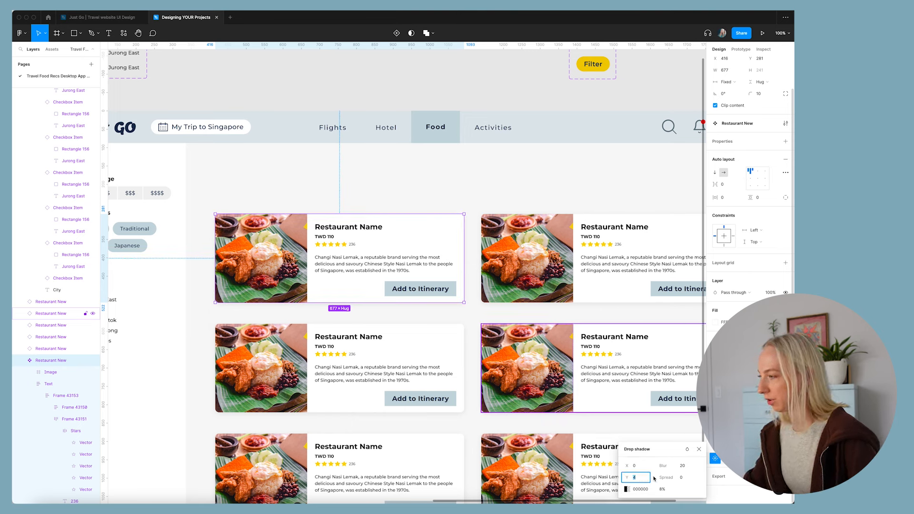
- Soften the card's drop shadow to a blur of 40 and an opacity of 5%
left_click(686, 468)
type("40")
key("Return")
left_click(660, 491)
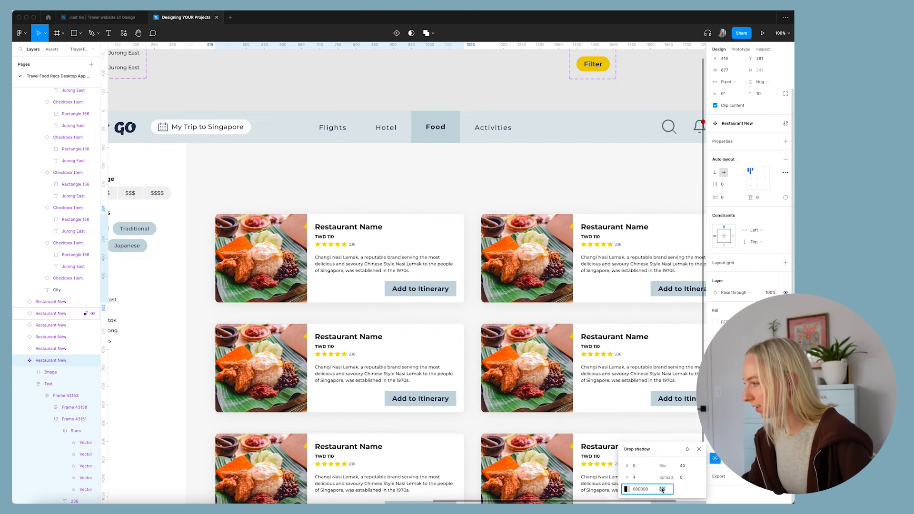
type("5")
key("Return")
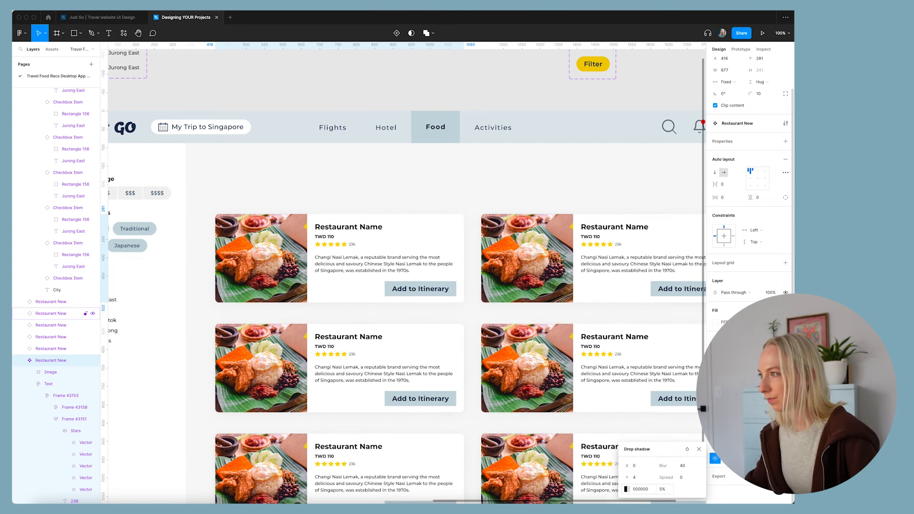
- Review the two-column restaurant card grid and compare it with the reference designs beside the page
left_click(398, 192)
scroll(334, 188, "down", 5)
scroll(496, 237, "up", 3)
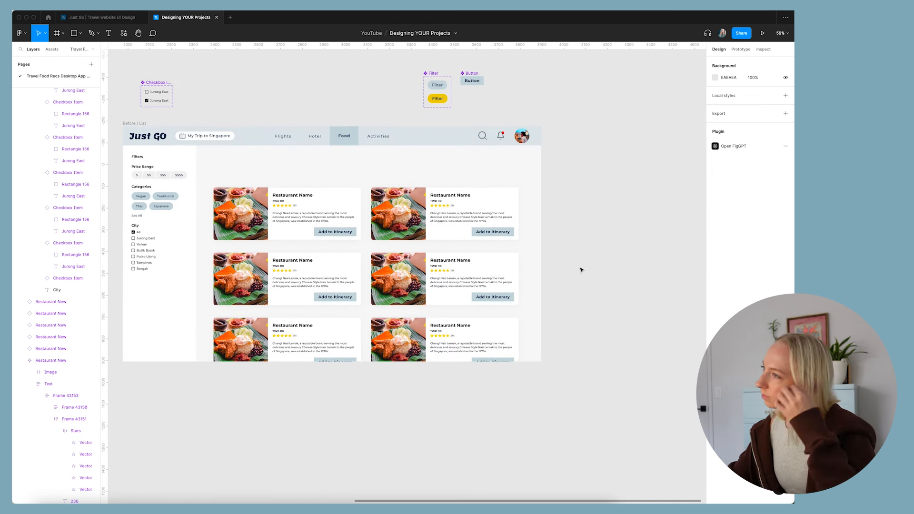
scroll(577, 257, "up", 1)
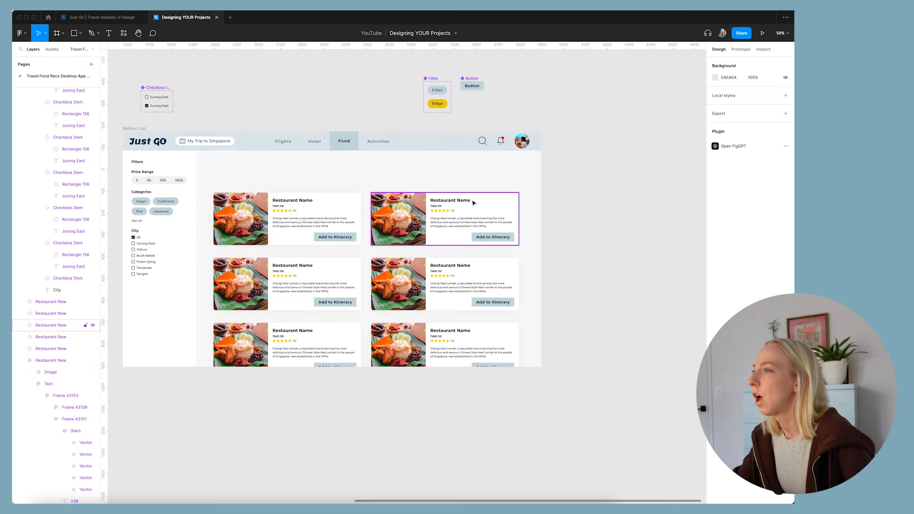
left_click(328, 210)
scroll(305, 204, "up", 5)
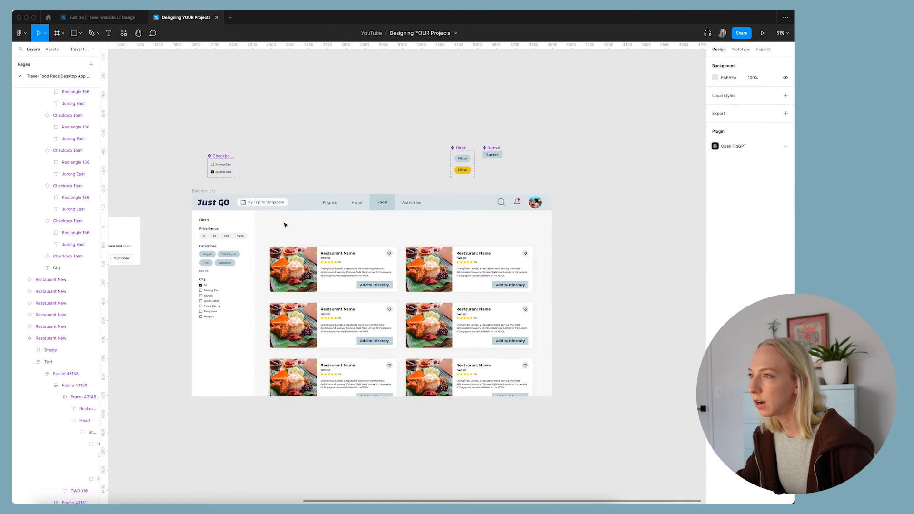
scroll(513, 225, "left", 1)
scroll(224, 206, "left", 8)
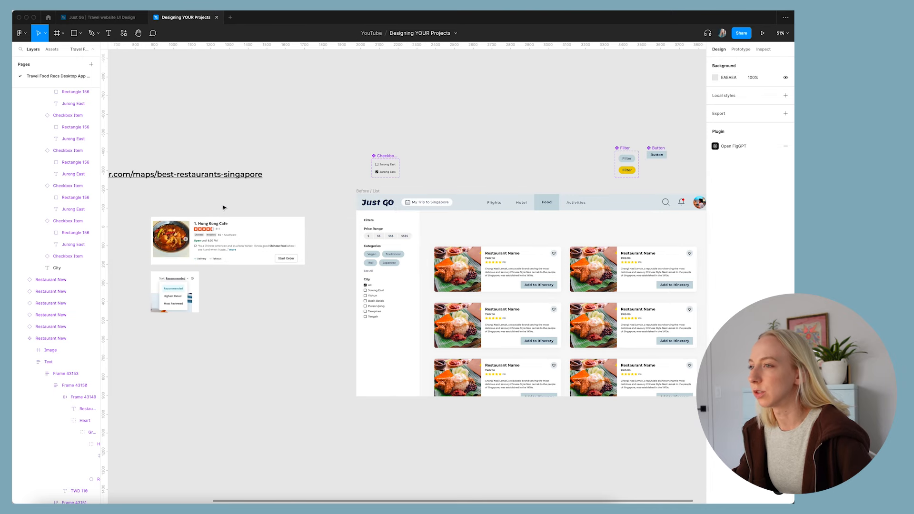
scroll(204, 285, "down", 3)
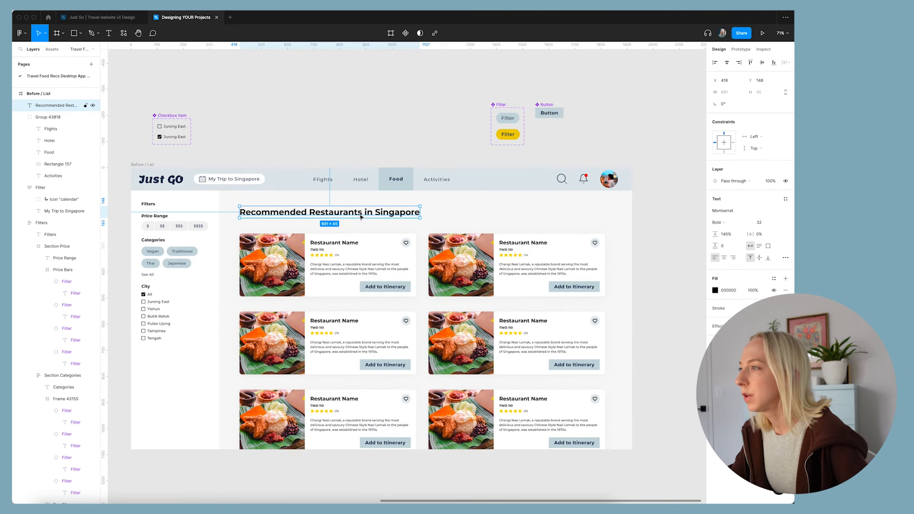
- Shorten the page heading above the cards to Recommended Restaurants by removing the words after it
double_click(362, 212)
left_click_drag(361, 212, 478, 225)
key("BackSpace")
key("Escape")
key("Escape")
- Duplicate the Recommended Restaurants heading directly below itself and change the copy's text to Singapore
scroll(271, 211, "up", 3)
left_click(270, 211)
left_click_drag(270, 211, 272, 225, "alt")
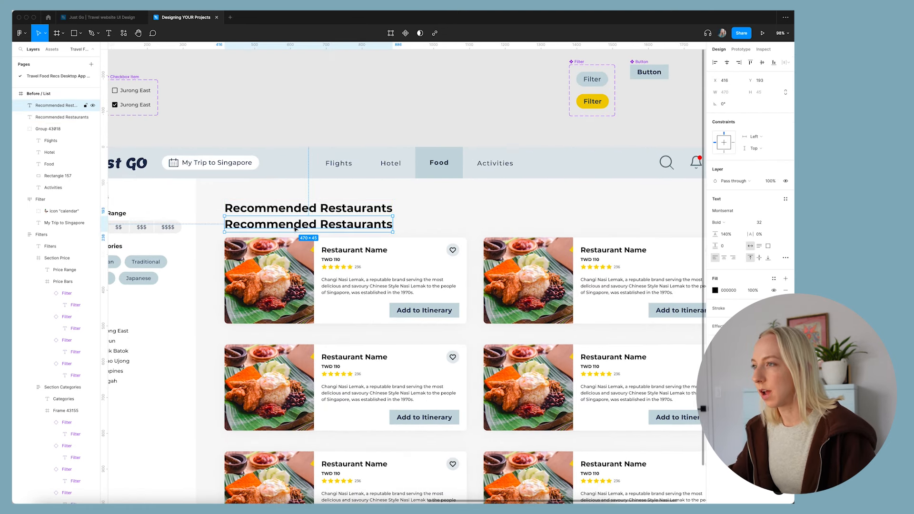
double_click(272, 225)
type("Singapore")
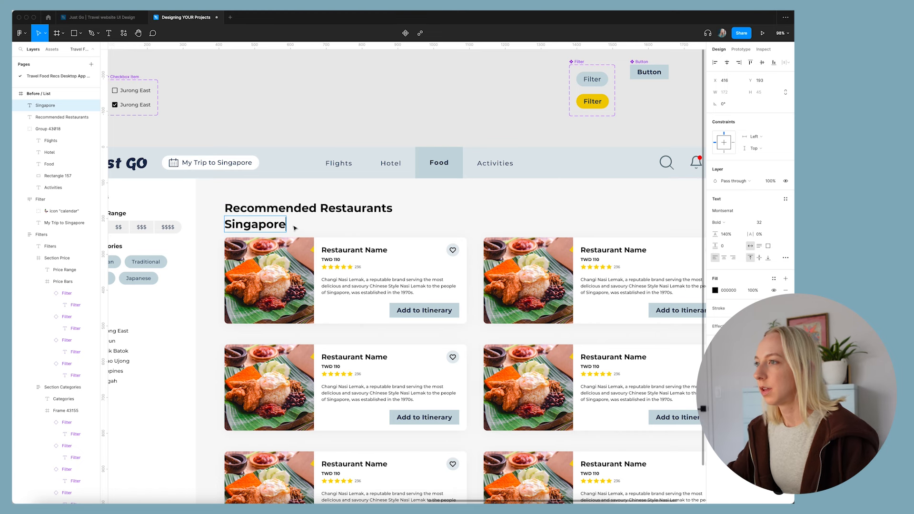
key("Escape")
key("Escape")
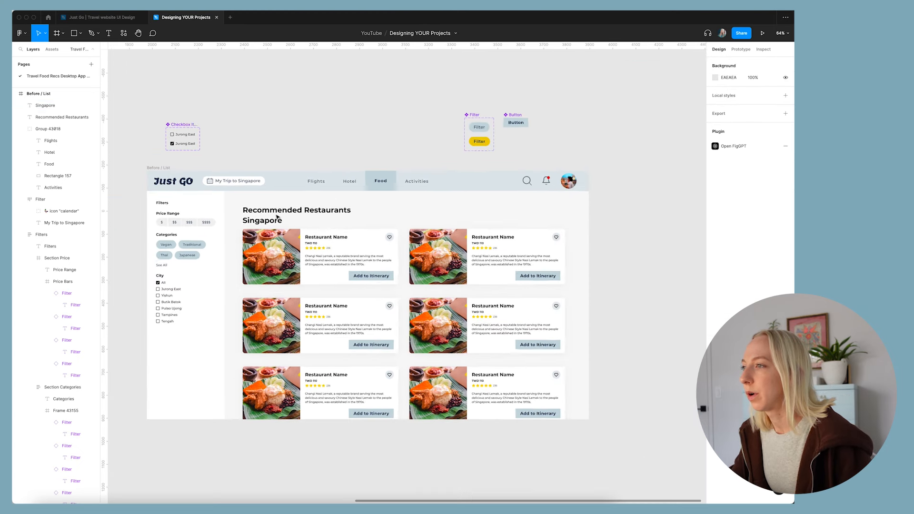
- Reduce the Singapore subheading's font size to 24 and fill it with blue-grey 668596
scroll(355, 236, "up", 5)
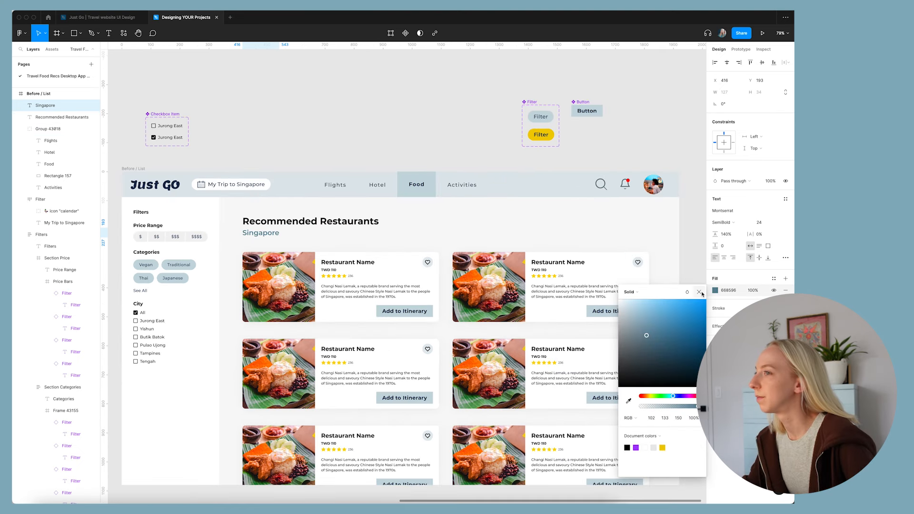
left_click(699, 291)
left_click(347, 123)
scroll(346, 123, "down", 3)
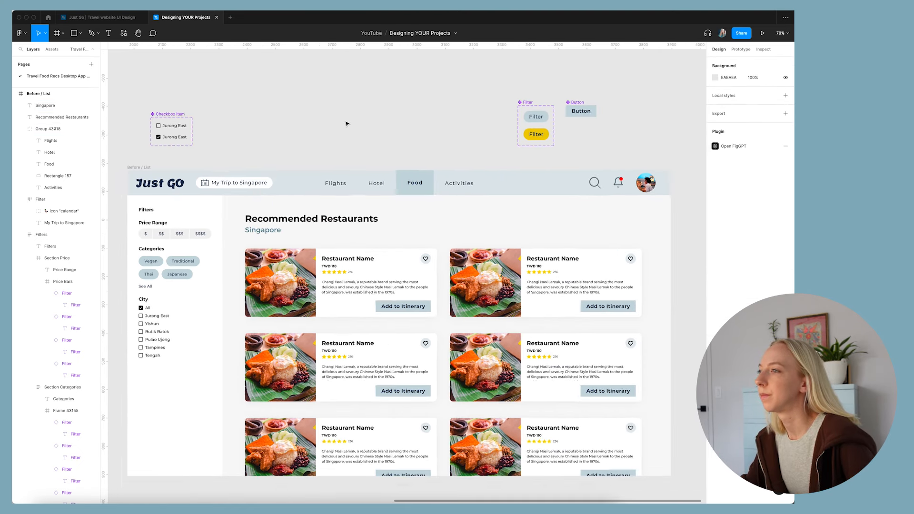
scroll(317, 204, "up", 3)
- Style the Singapore subheading in uppercase with 14% letter spacing and font size 18, and nudge it slightly down
left_click(288, 195)
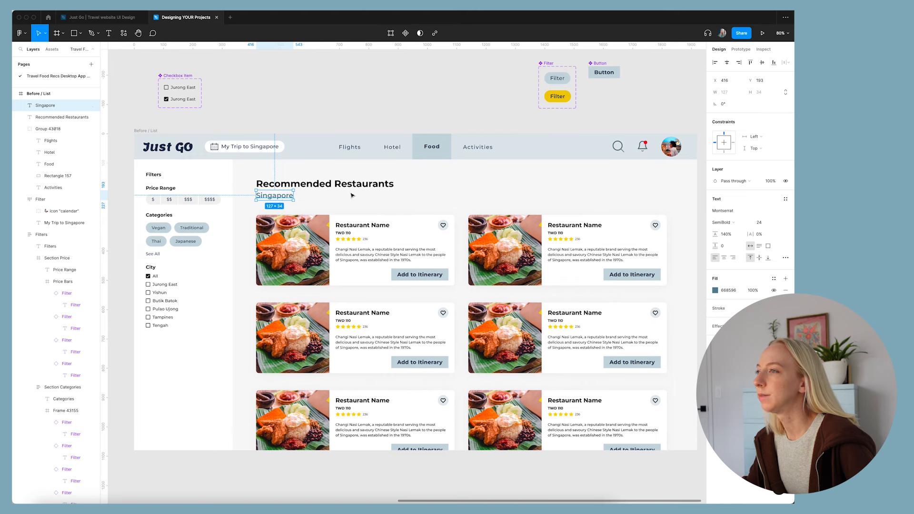
left_click(785, 258)
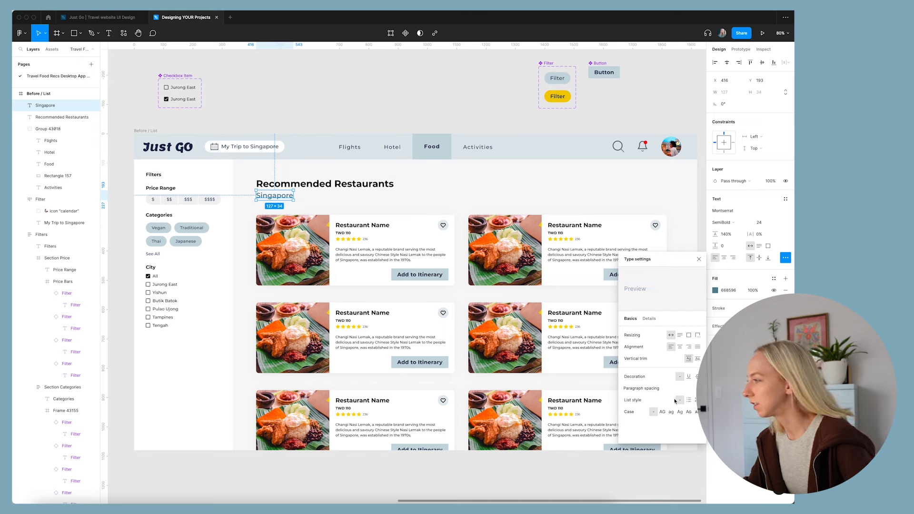
left_click(662, 412)
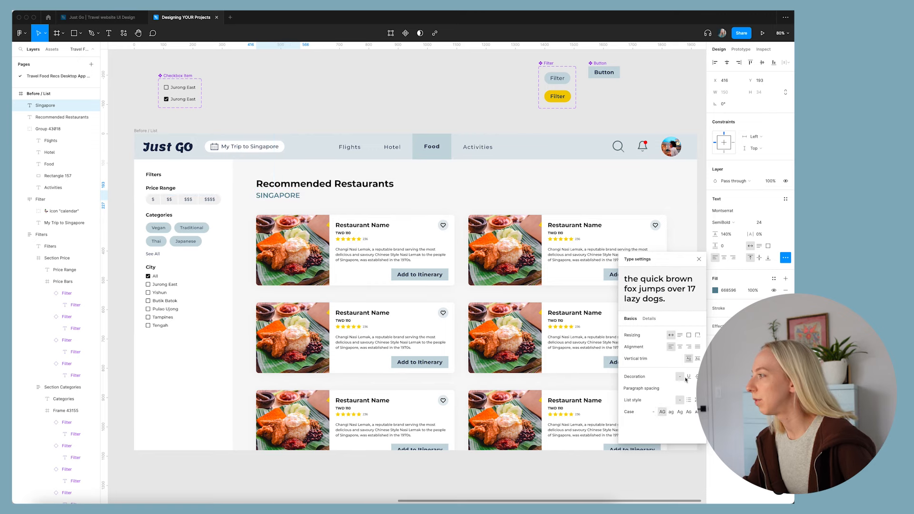
left_click_drag(750, 234, 762, 234)
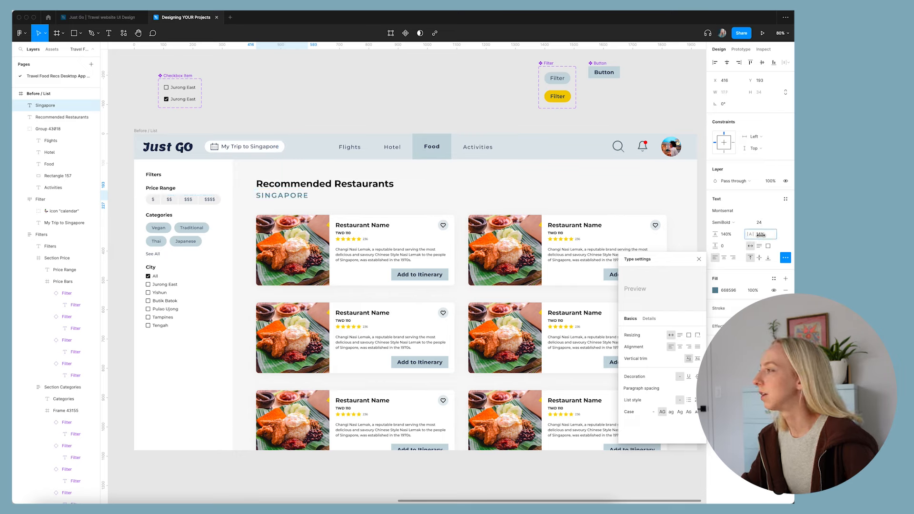
left_click(708, 258)
left_click(770, 223)
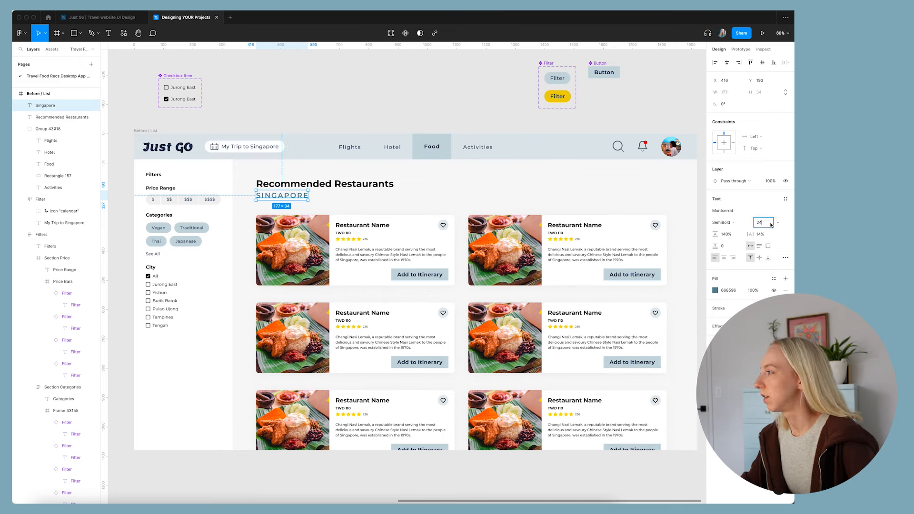
key("Return")
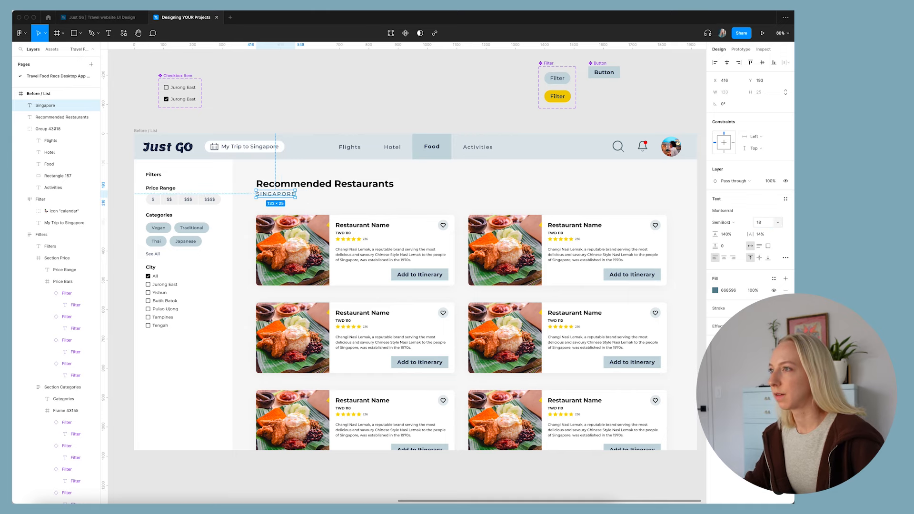
left_click(370, 121)
left_click_drag(281, 197, 281, 199)
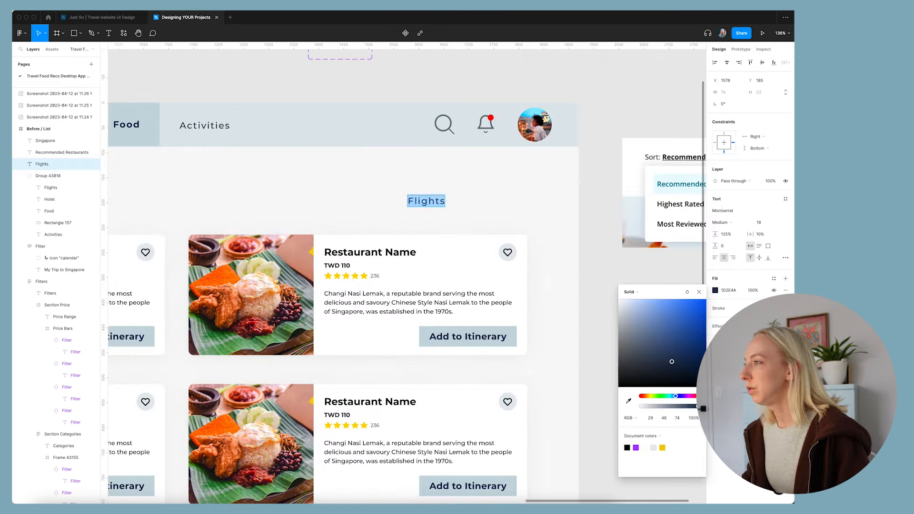
- Change the copied Flights label above the second card column to Sort: Highest Rated
type("Sort:")
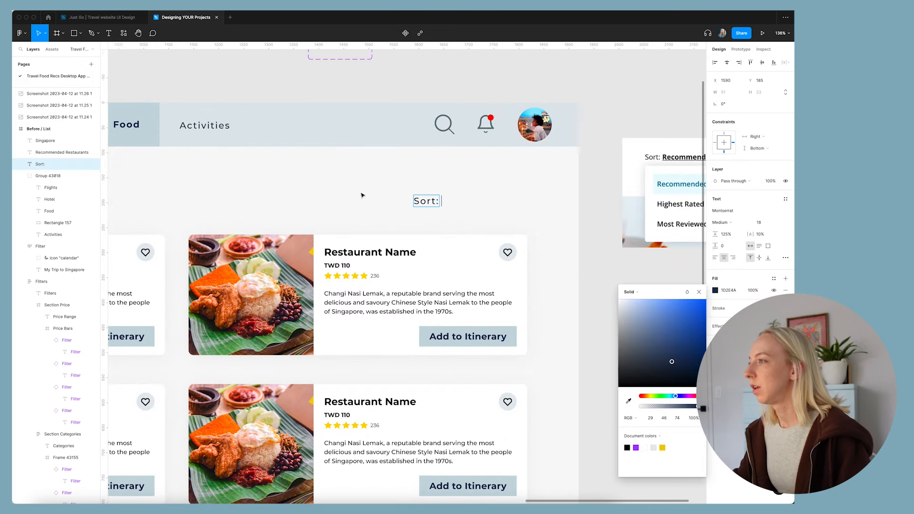
scroll(361, 196, "down", 5)
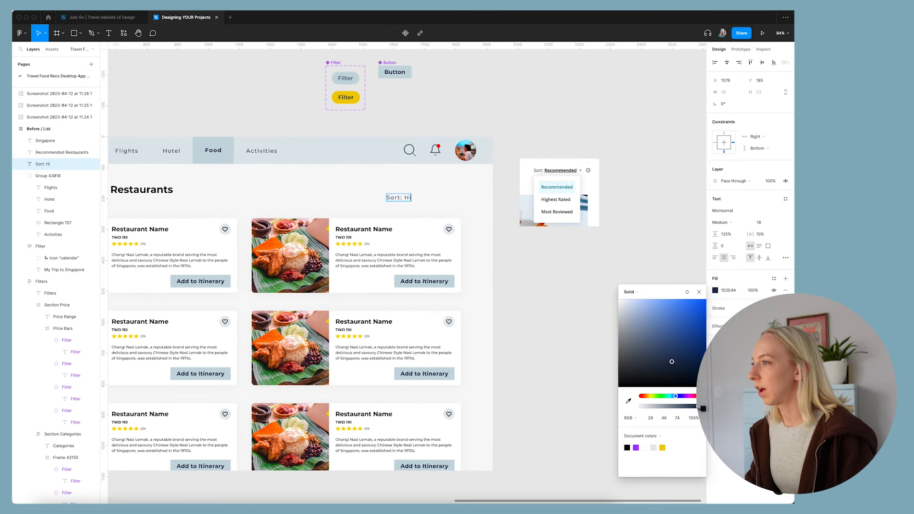
type("t: Highest Rated")
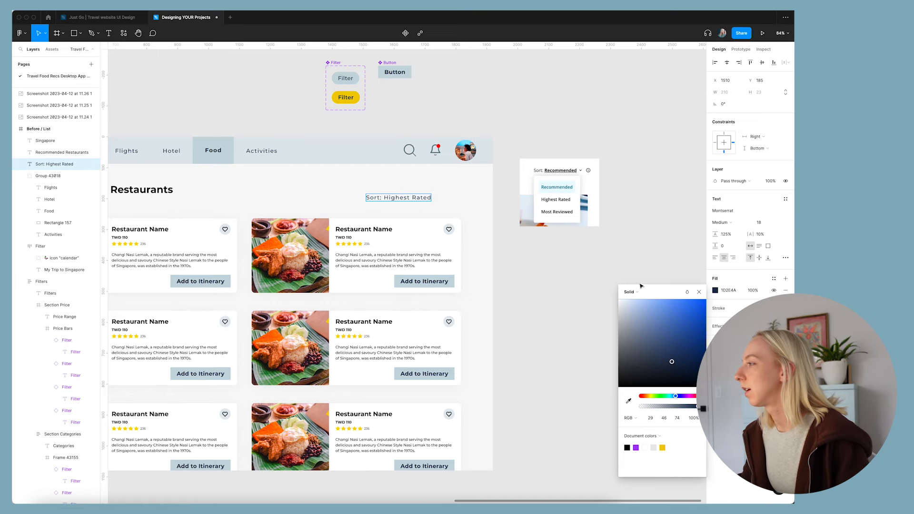
left_click(699, 292)
- Delete the sort dropdown reference screenshot beside the page
left_click(577, 182)
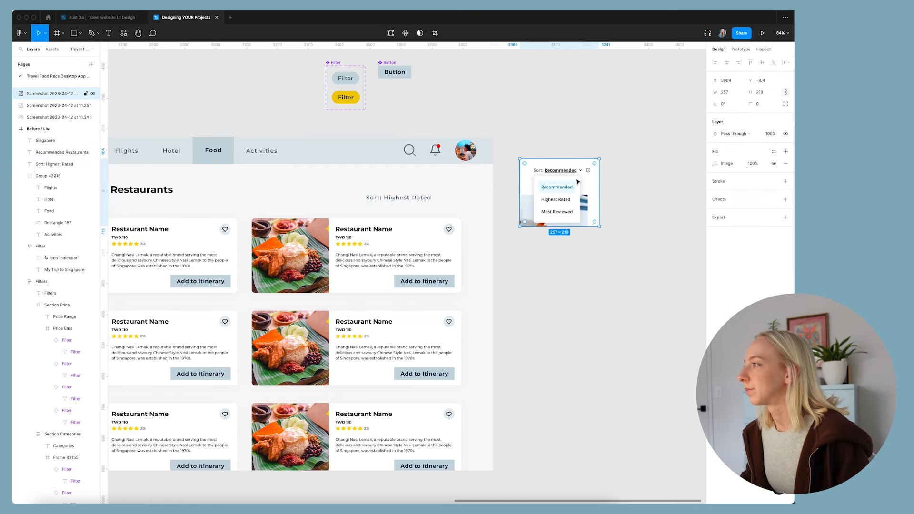
key("Delete")
scroll(577, 181, "down", 4)
- Set the letter spacing of the Sort: Highest Rated label to 2%
left_click(474, 189)
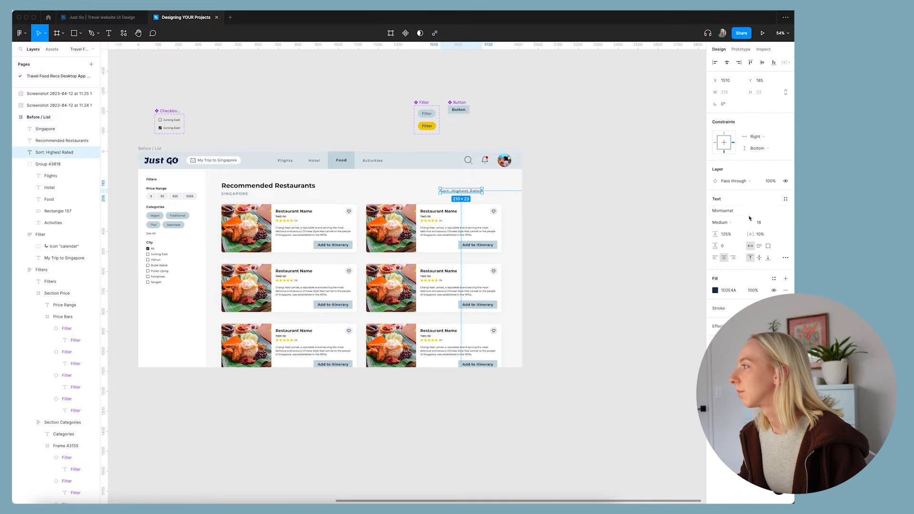
left_click(761, 234)
type("2")
key("Return")
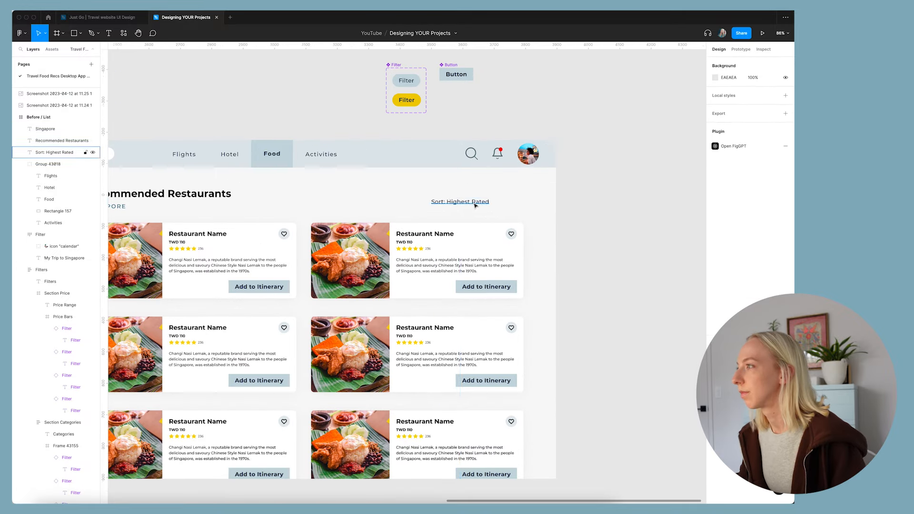
- Move the sort label flush with the outer edge of the card grid and level with the Recommended Restaurants heading
left_click_drag(476, 206, 532, 200)
scroll(514, 212, "down", 2)
left_click(247, 194, "shift")
left_click(588, 224)
scroll(588, 224, "down", 3)
scroll(572, 214, "up", 6)
- Underline only the words Highest Rated in the sort label
double_click(495, 194)
left_click_drag(474, 195, 530, 195)
double_click(491, 194)
left_click(785, 258)
left_click(675, 375)
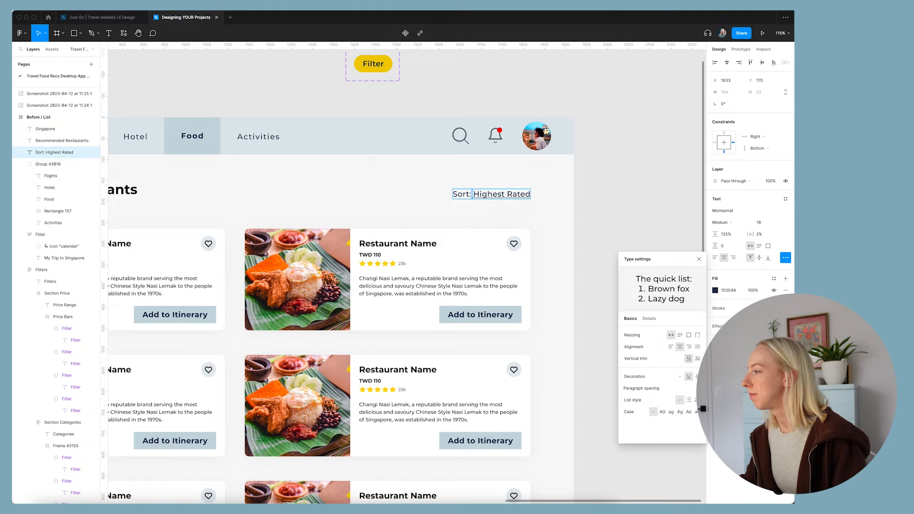
left_click(560, 210)
- Place a small downward chevron, about 16 by 8 px, directly after the sort label and centre the two vertically
left_click_drag(614, 206, 621, 210)
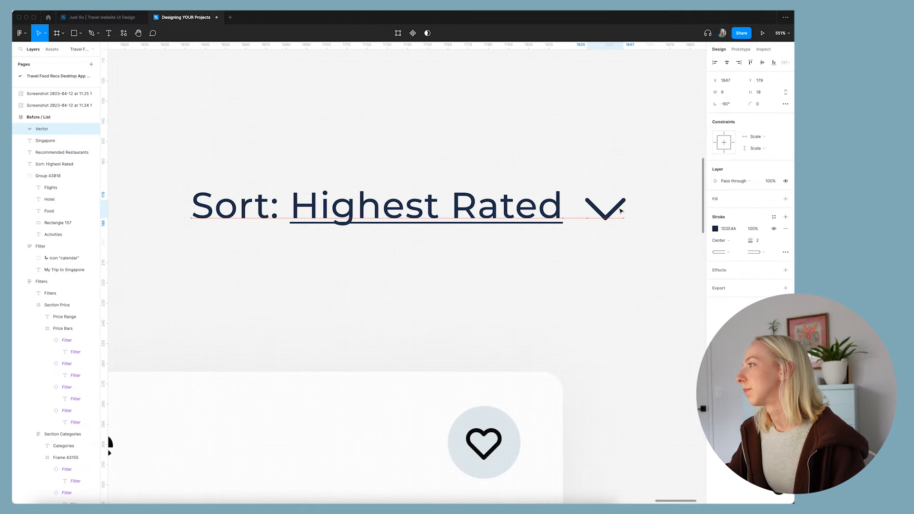
scroll(620, 210, "down", 3)
scroll(567, 236, "up", 3)
left_click(571, 246)
scroll(571, 245, "down", 5)
left_click_drag(565, 241, 559, 240)
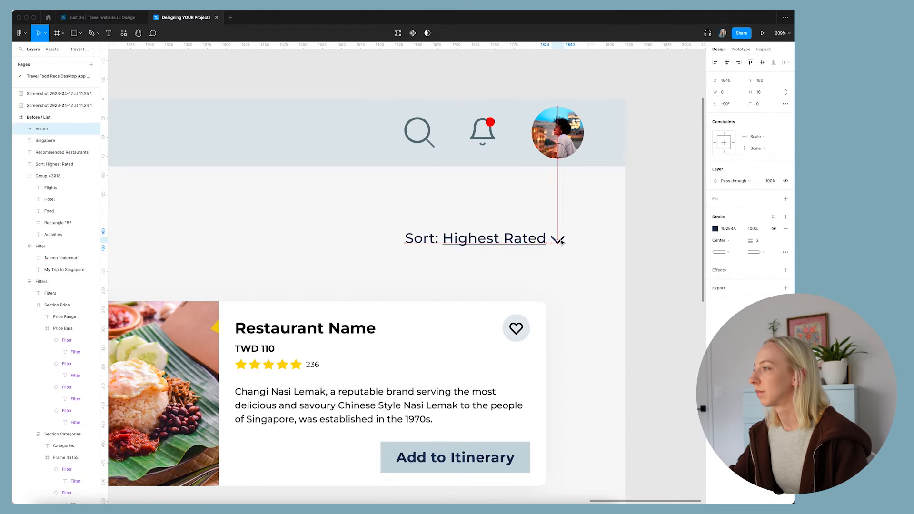
left_click(476, 239, "shift")
left_click(762, 62)
- Group the sort label with its chevron and align the group with the right edge of the cards
scroll(567, 266, "right", 3)
left_click(441, 296)
left_click(421, 298, "shift")
key("super+g")
left_click_drag(421, 301, 402, 302)
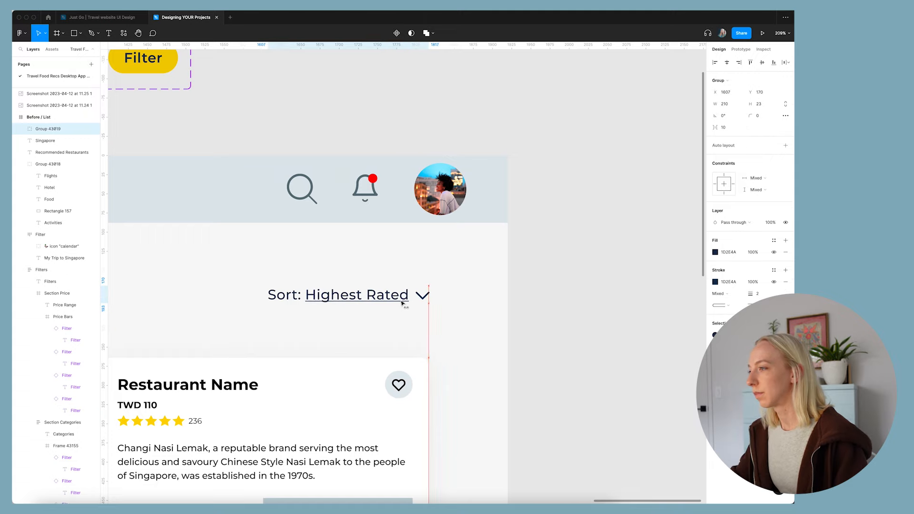
left_click(546, 171)
- Review the full restaurant list page, checking the nav bar, filter sidebar, headings, sort control and card grid
scroll(546, 171, "down", 5)
scroll(355, 310, "up", 2)
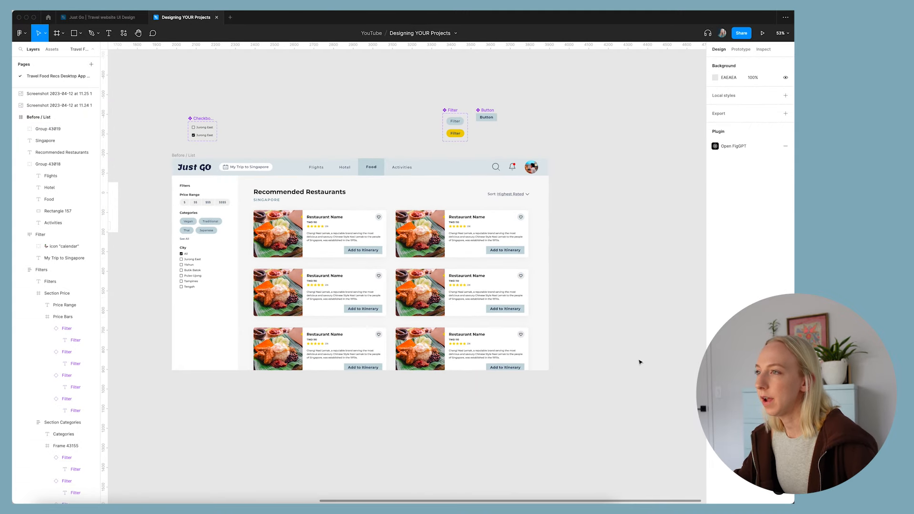
left_click(211, 185)
mouse_move(206, 180)
left_mouse_down()
mouse_move(211, 205)
mouse_move(214, 188)
left_mouse_up()
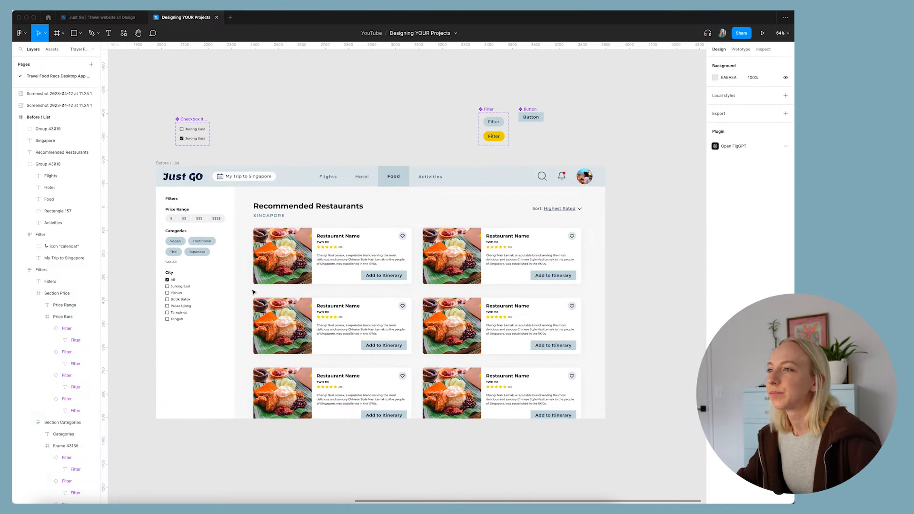
scroll(206, 185, "up", 4)
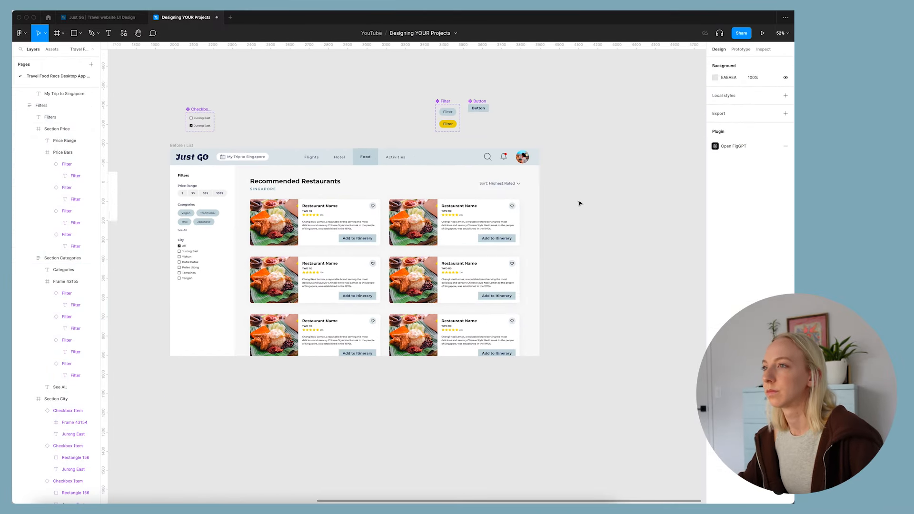
scroll(167, 161, "up", 5)
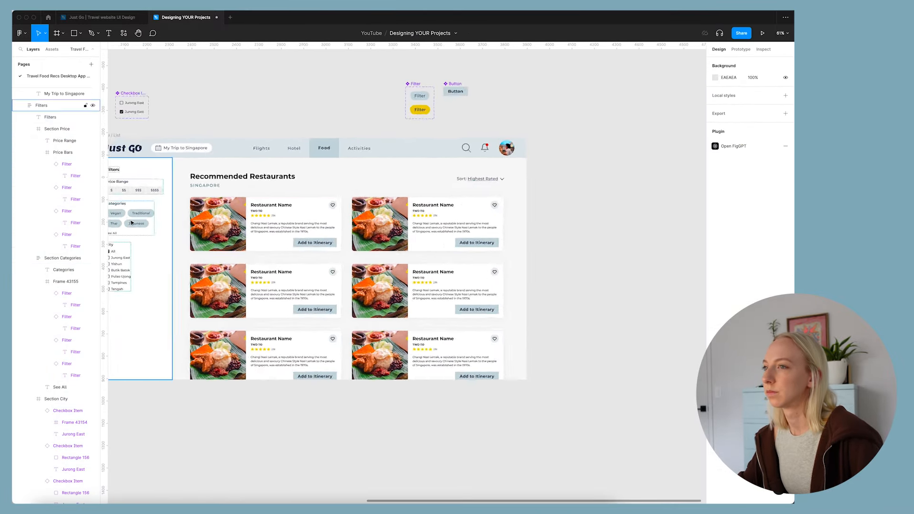
left_click(168, 162)
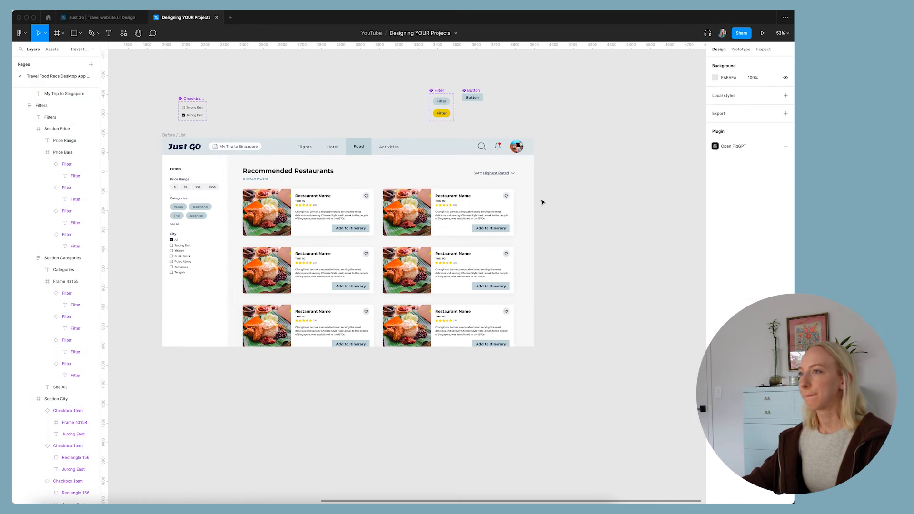
left_click(204, 267)
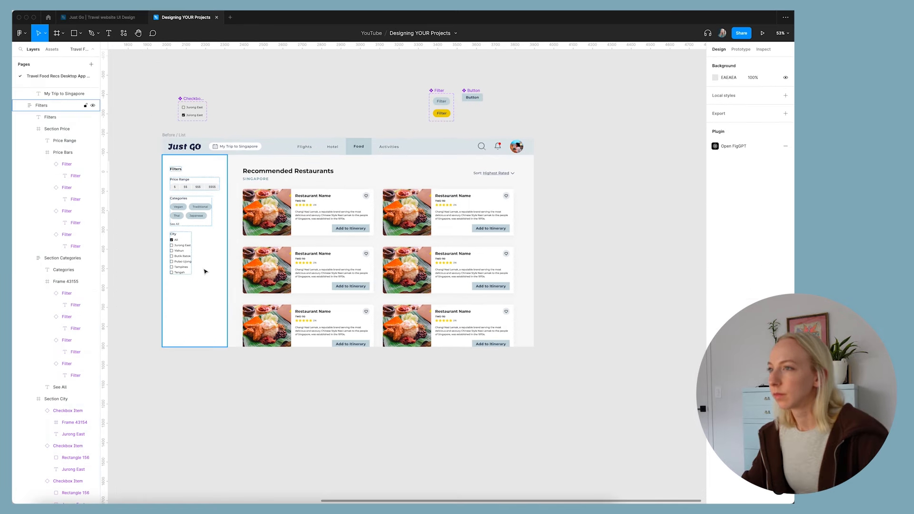
left_click(565, 240)
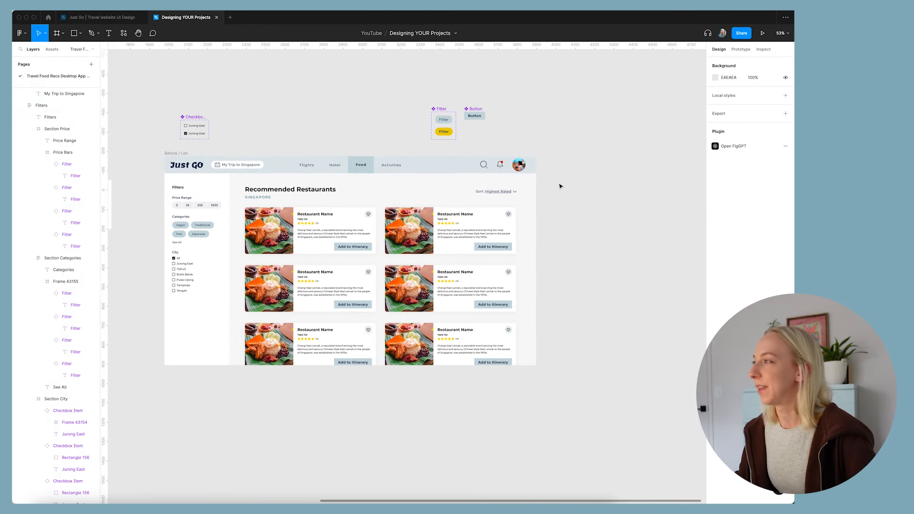
- Resize the profile picture in the nav bar to 60 by 60
scroll(560, 185, "up", 10)
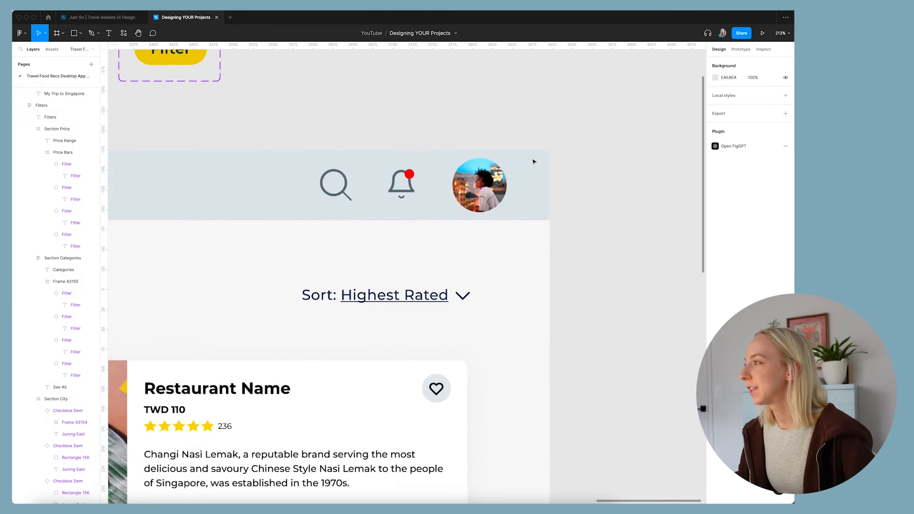
left_click(451, 179)
left_click(731, 93)
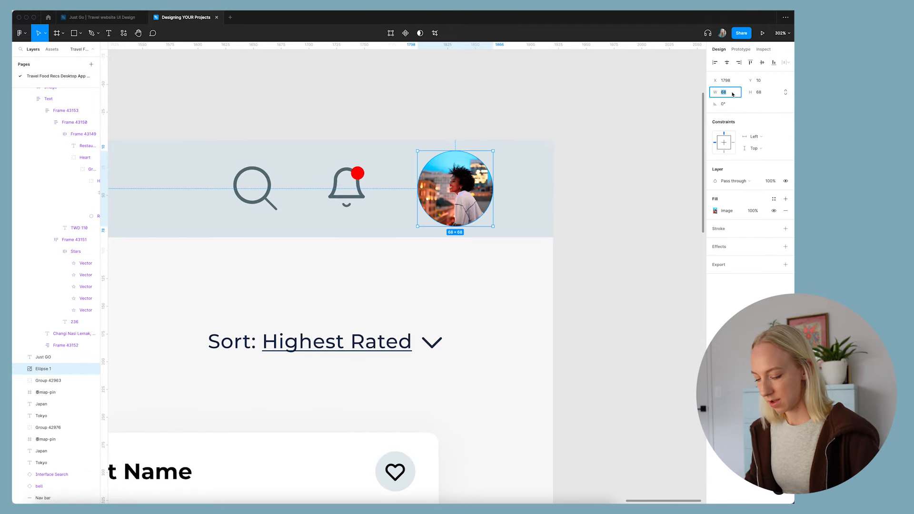
type("60")
key("Return")
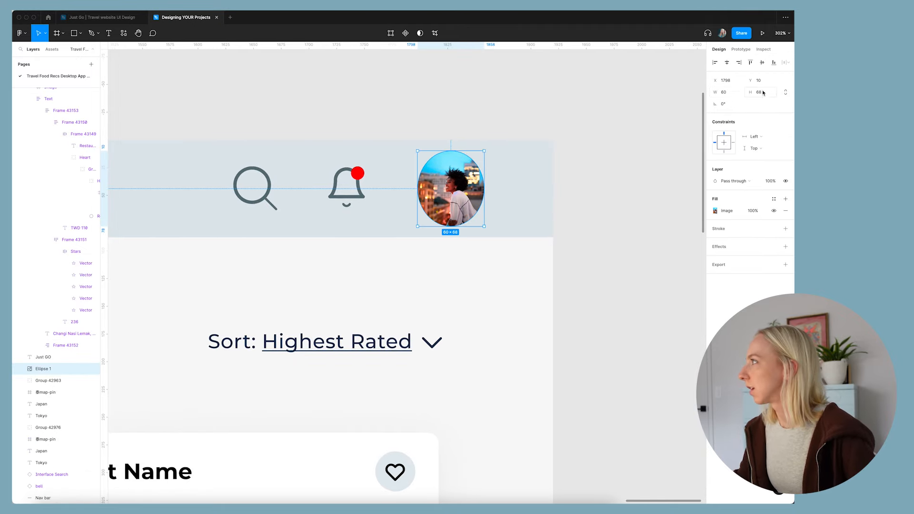
type("60")
key("Return")
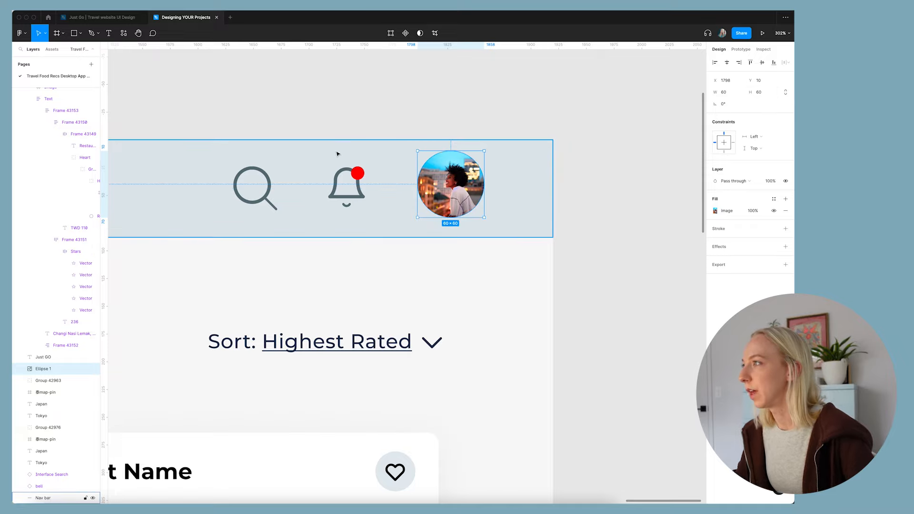
- Position the profile picture 60 px from the nav bar's right edge and centre it vertically in the bar
left_click_drag(471, 185, 471, 188)
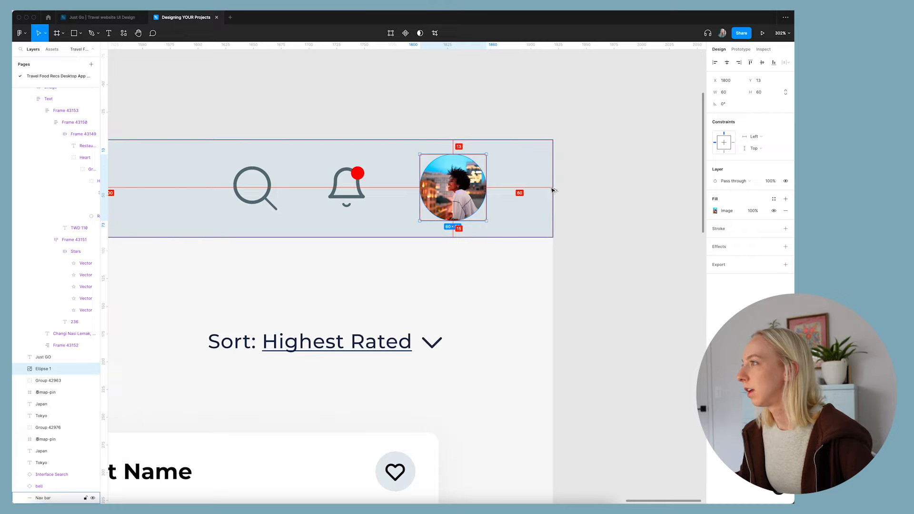
key("Right")
key("Right")
key("Up")
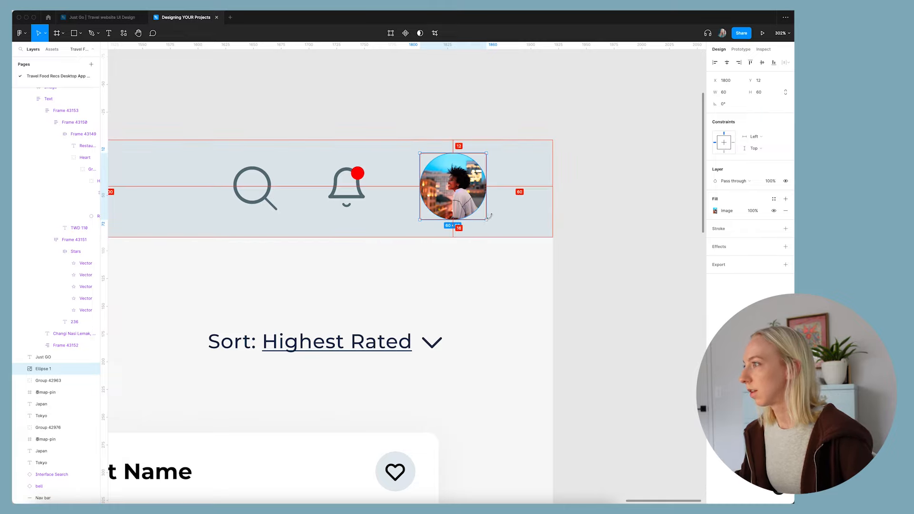
key("Down")
key("Down")
key("Escape")
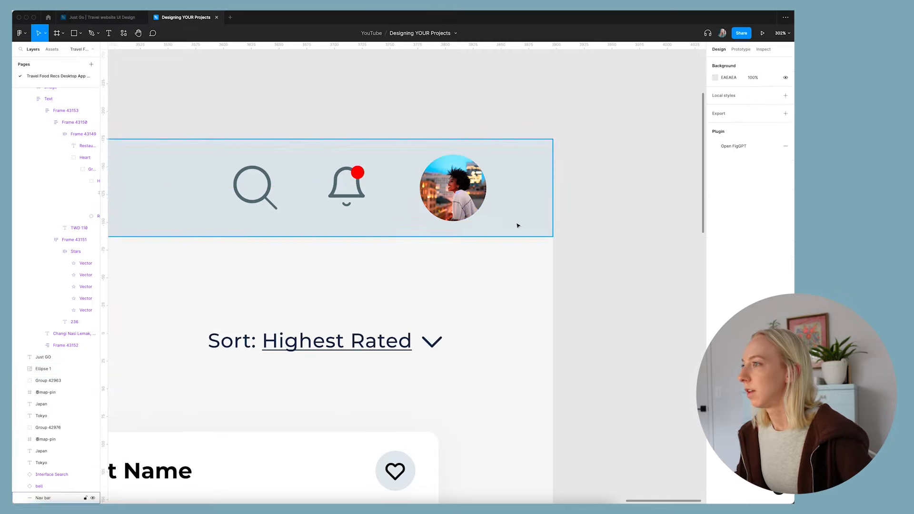
- Set the stroke weight of the search icon's handle to 3
scroll(347, 221, "up", 2)
double_click(266, 204)
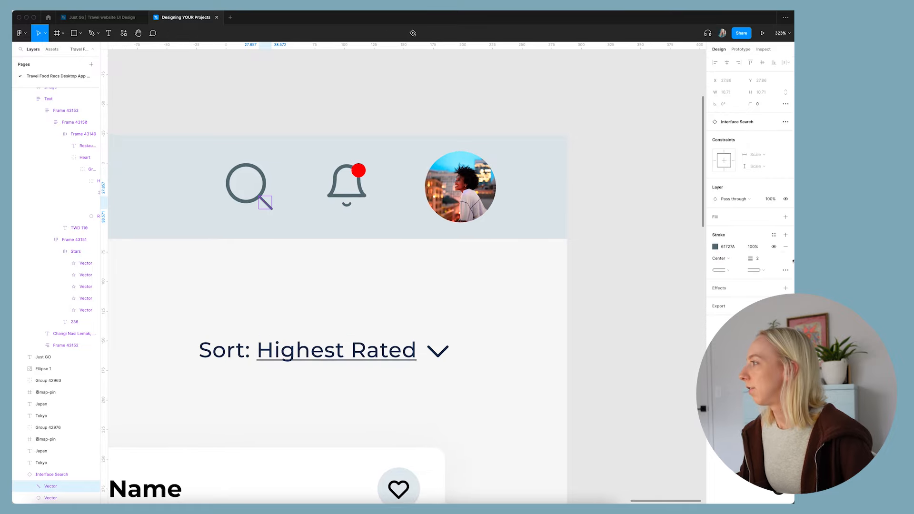
key("Return")
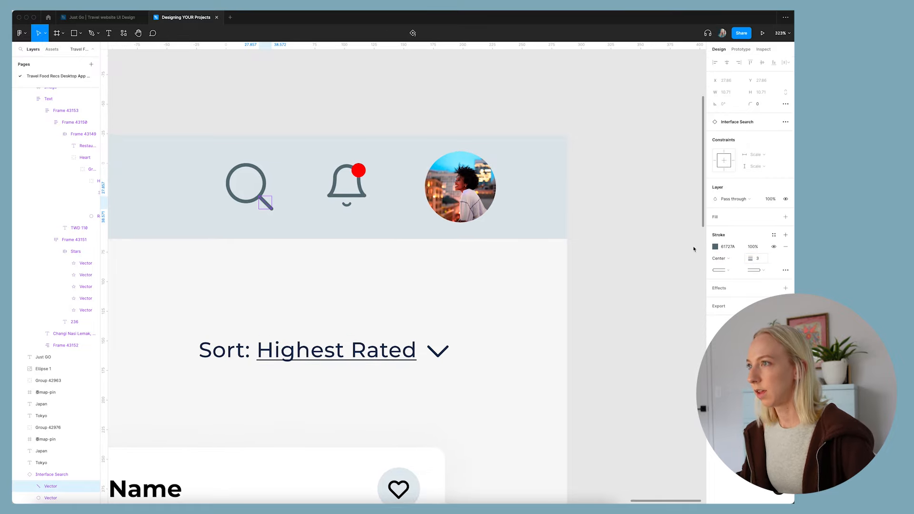
- Shift the search icon in the nav bar so the gap between it and the bell icon is 40 px
left_click(262, 176)
left_click(295, 190)
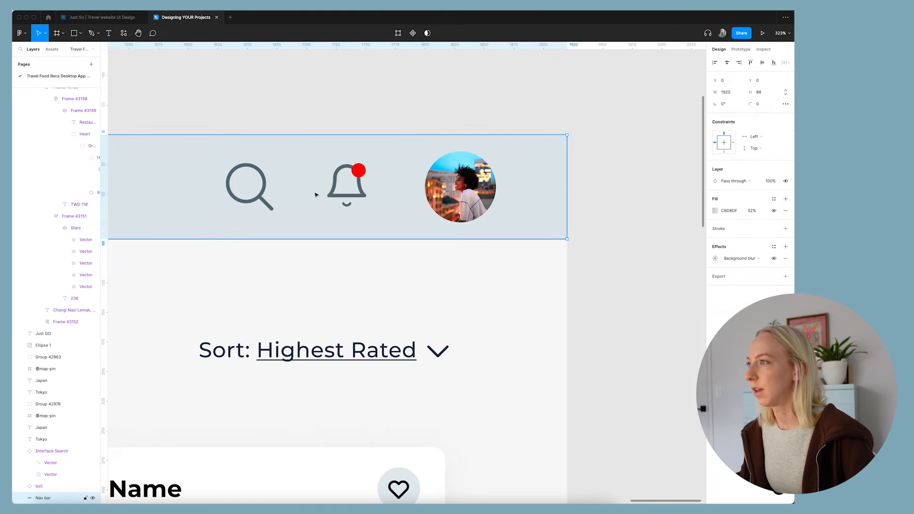
scroll(316, 193, "left", 3)
left_click(322, 187)
key("alt")
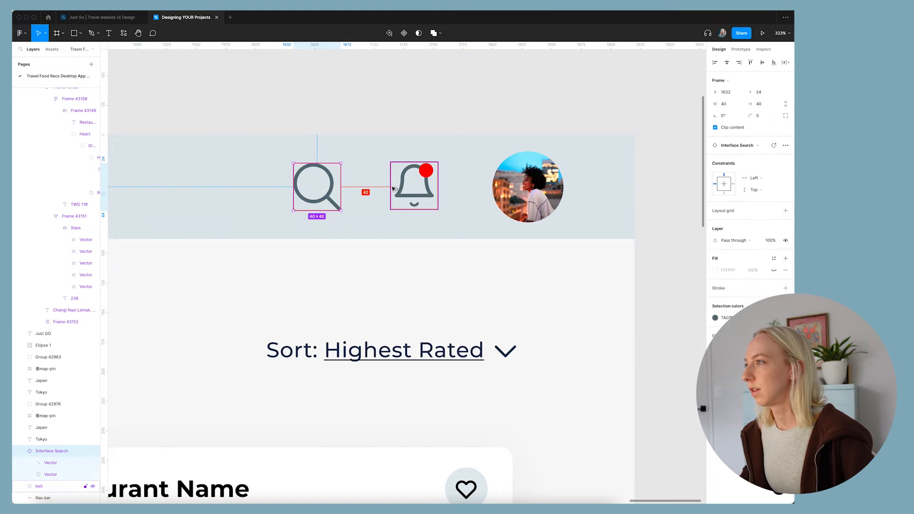
- Align the search icon, bell icon and profile picture in the nav bar on their vertical centres
left_click(393, 189, "shift")
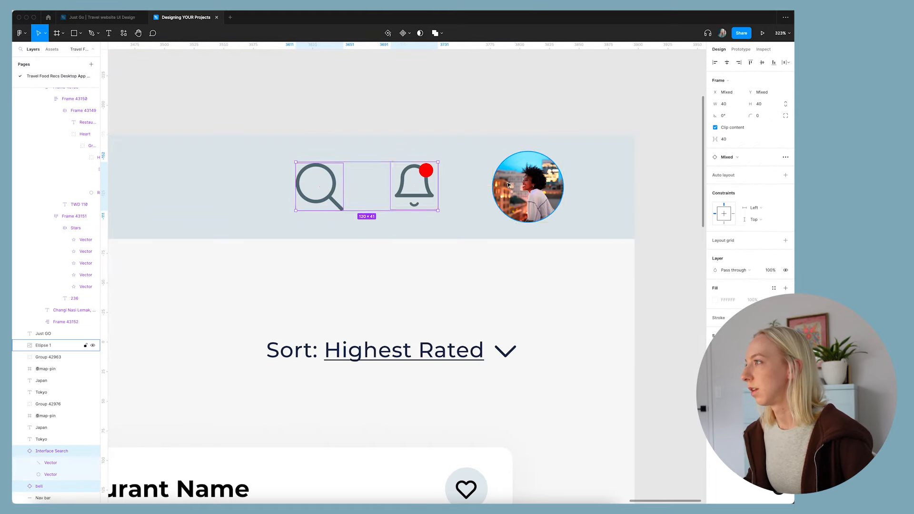
scroll(533, 196, "down", 5)
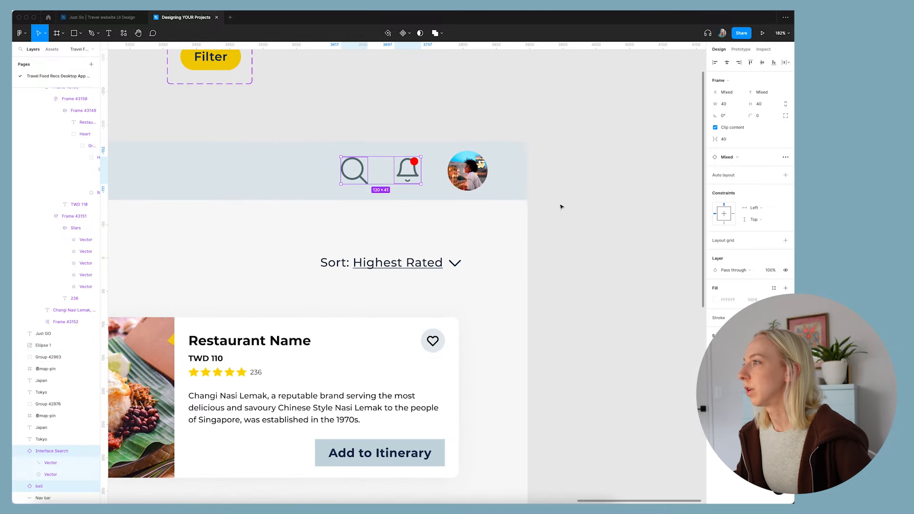
left_click(467, 172, "shift")
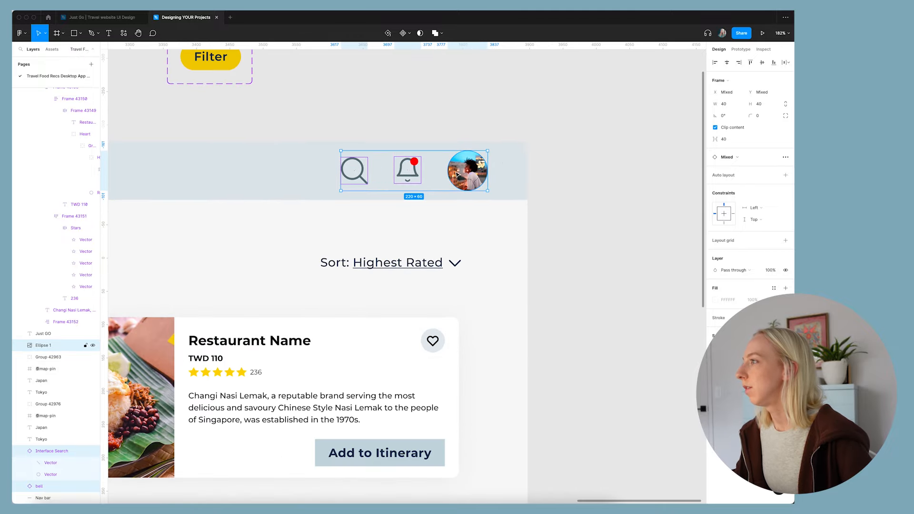
left_click(761, 62)
left_click(506, 127)
- Select the original restaurant card reference image beside the filter sidebar references
scroll(502, 126, "down", 5)
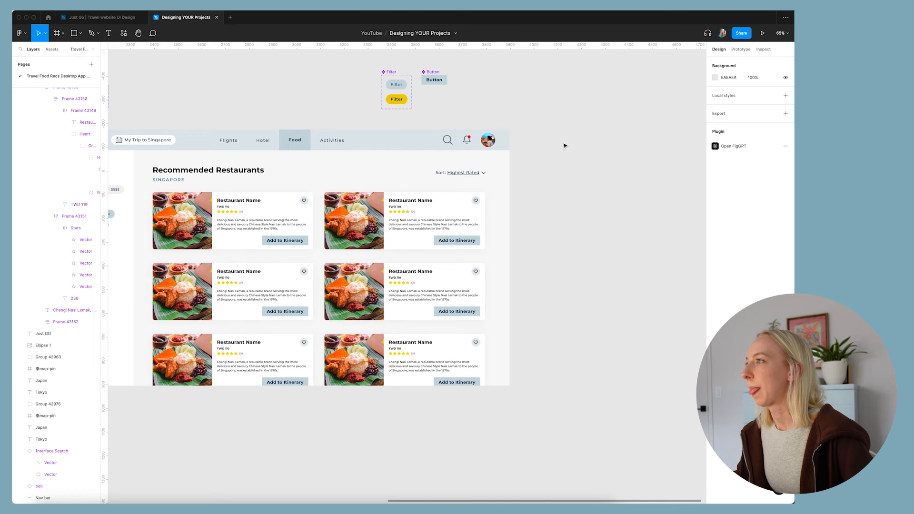
scroll(564, 145, "down", 8)
left_click(241, 211)
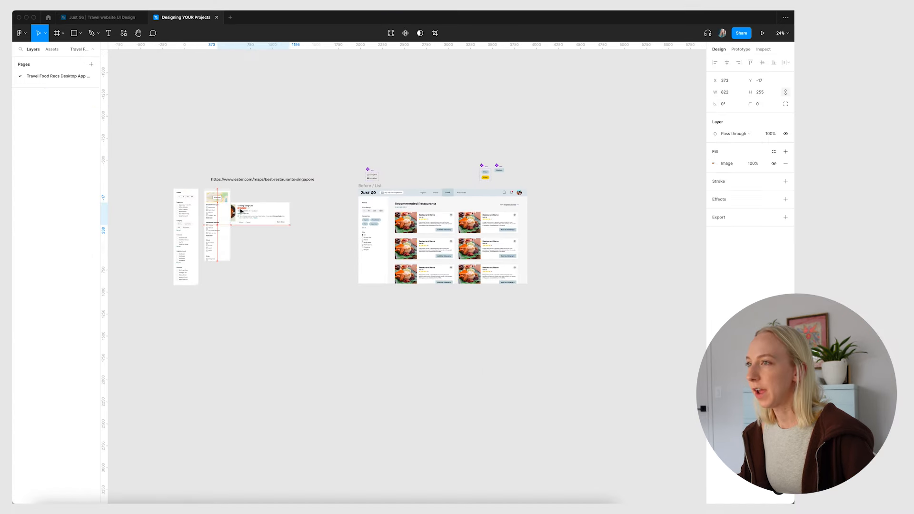